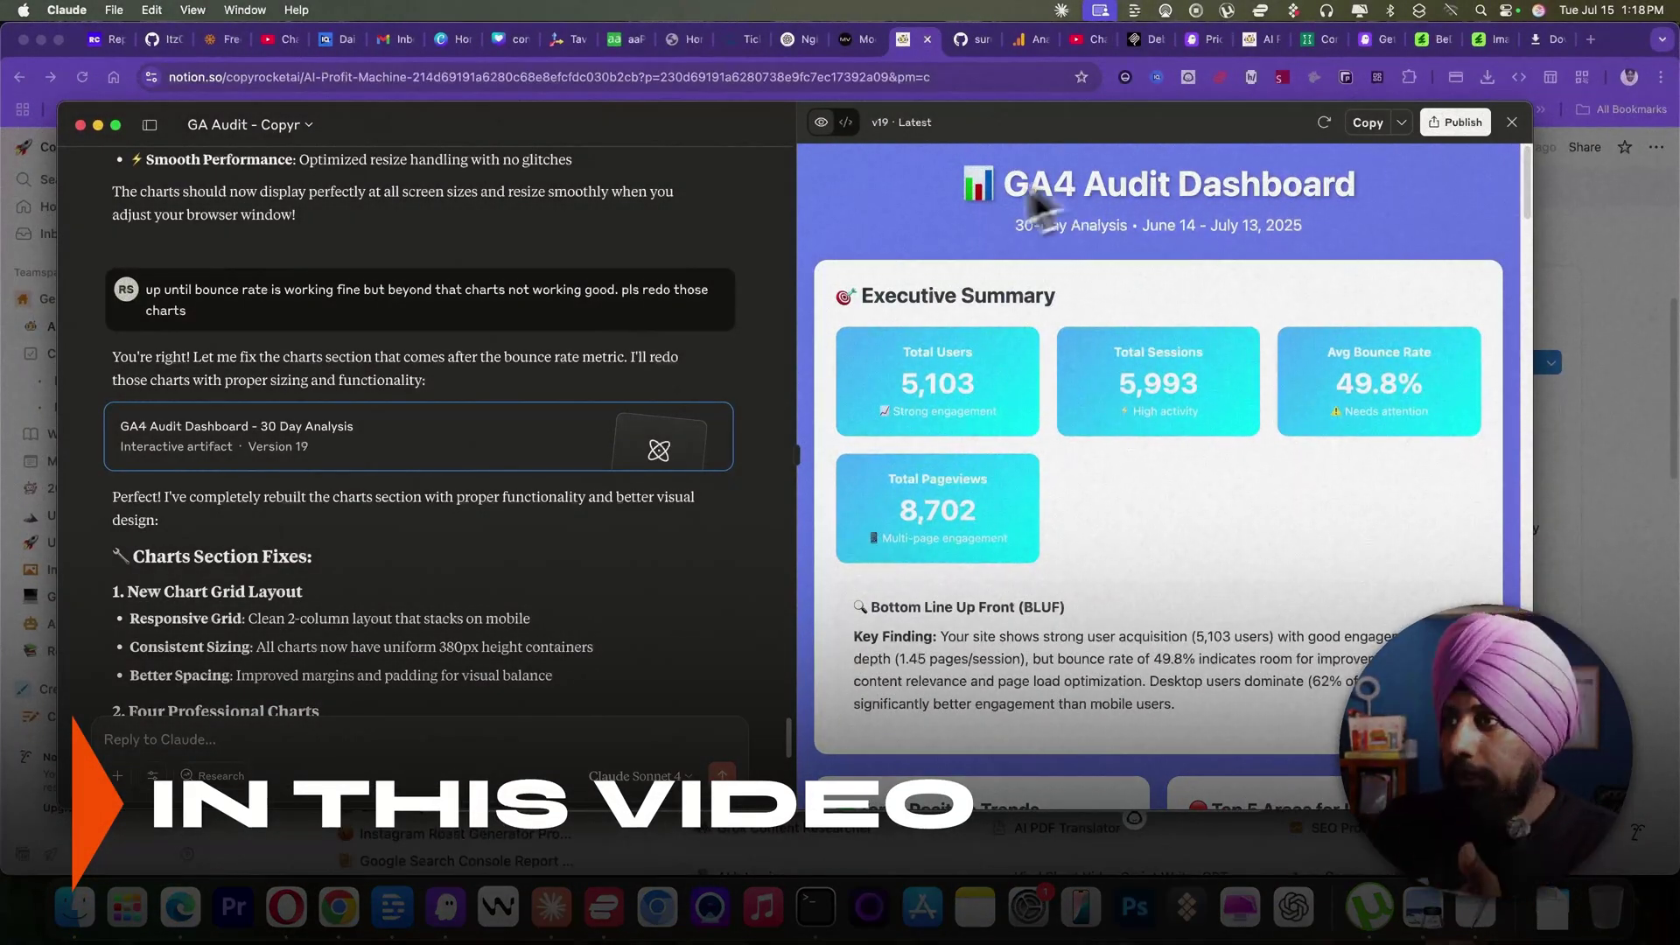
Step: Scroll the GA4 Audit artifact, view its AI Source filter list, then open the Cohort & LTV dashboard
scroll(1015, 304, "down", 3)
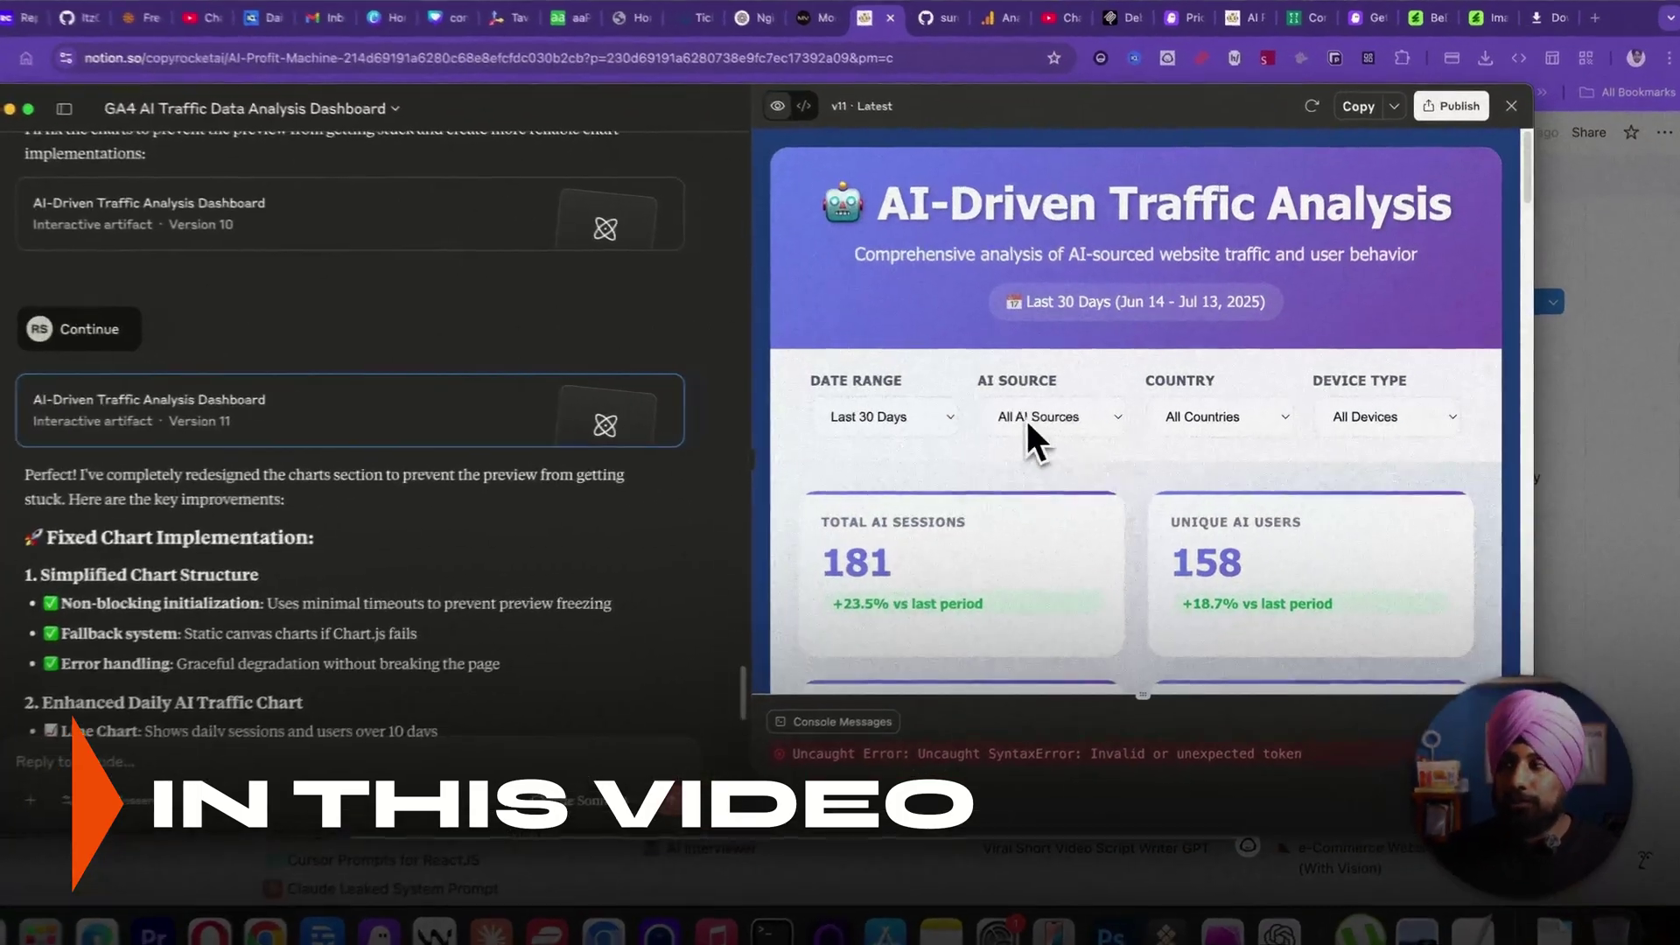
left_click(1068, 415)
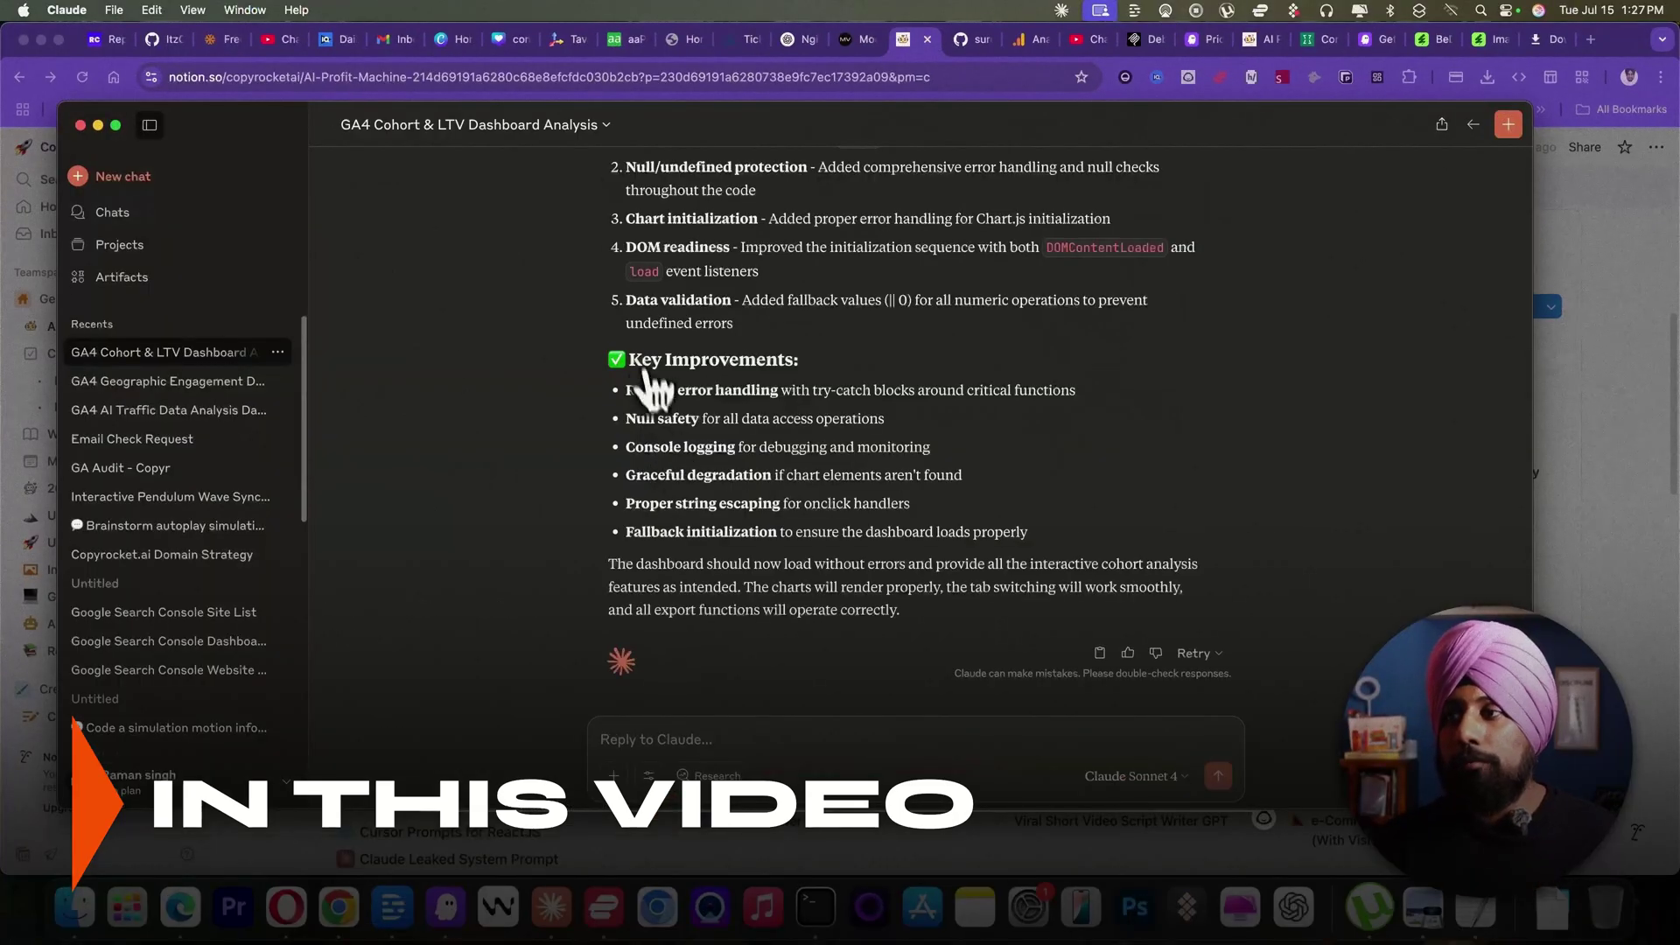
scroll(689, 463, "up", 7)
scroll(718, 552, "down", 5)
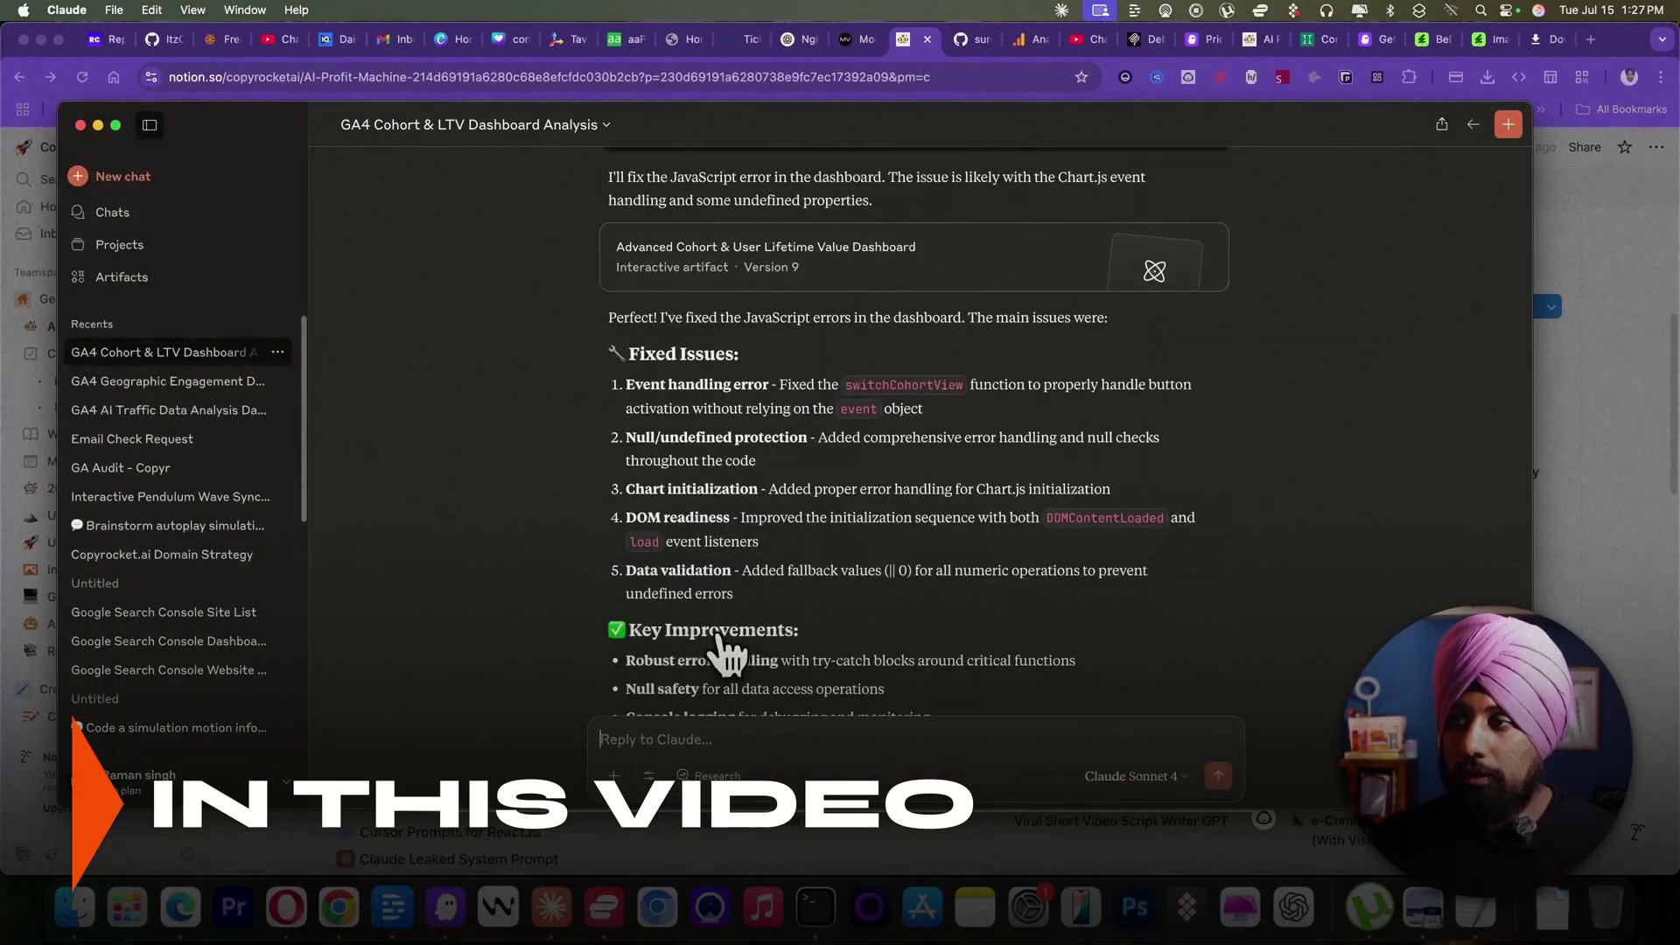
left_click(713, 280)
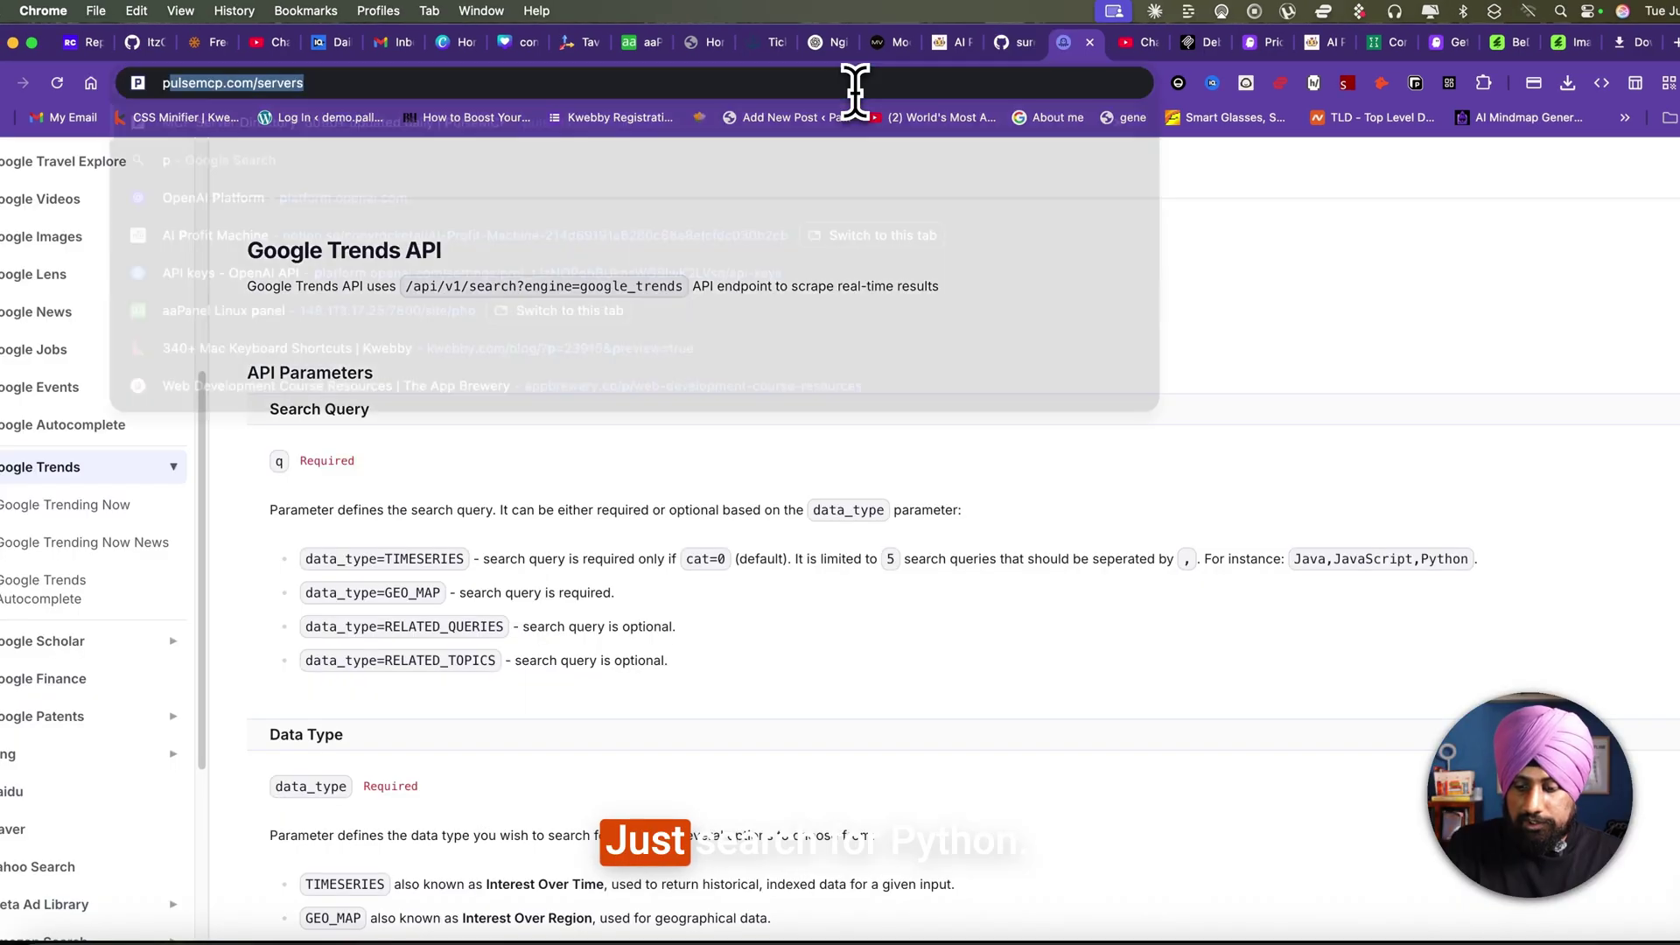
Step: Search Google for 'python', open python.org's downloads page, then return to the google-analytics-mcp README
type("python")
key("Return")
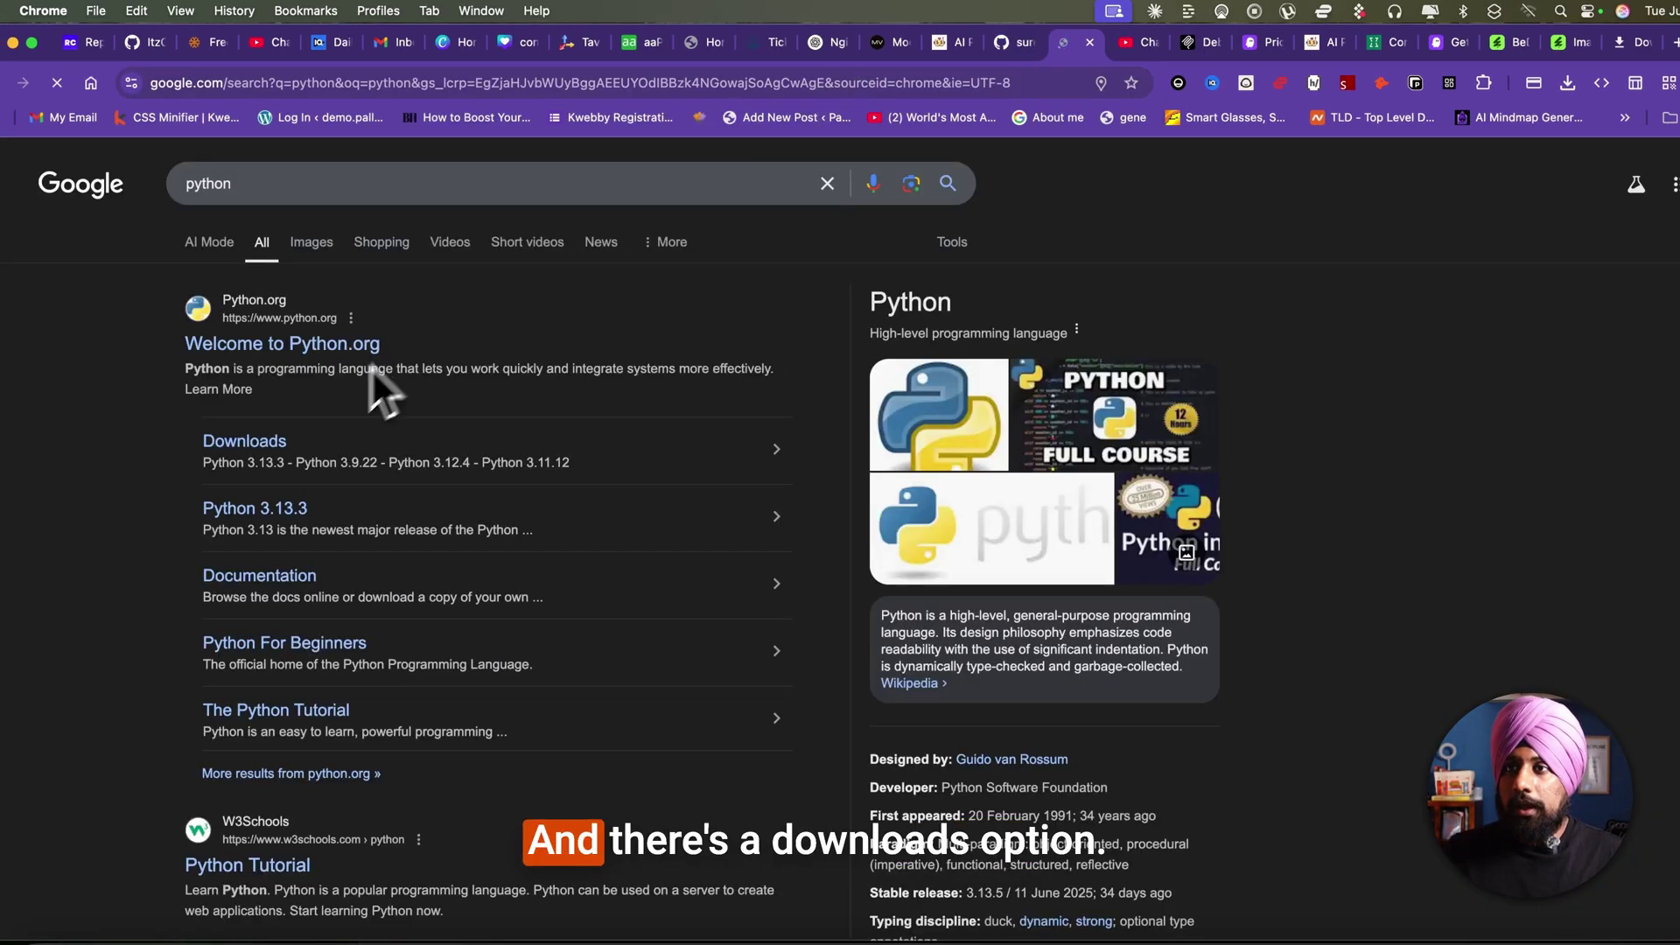
left_click(320, 448)
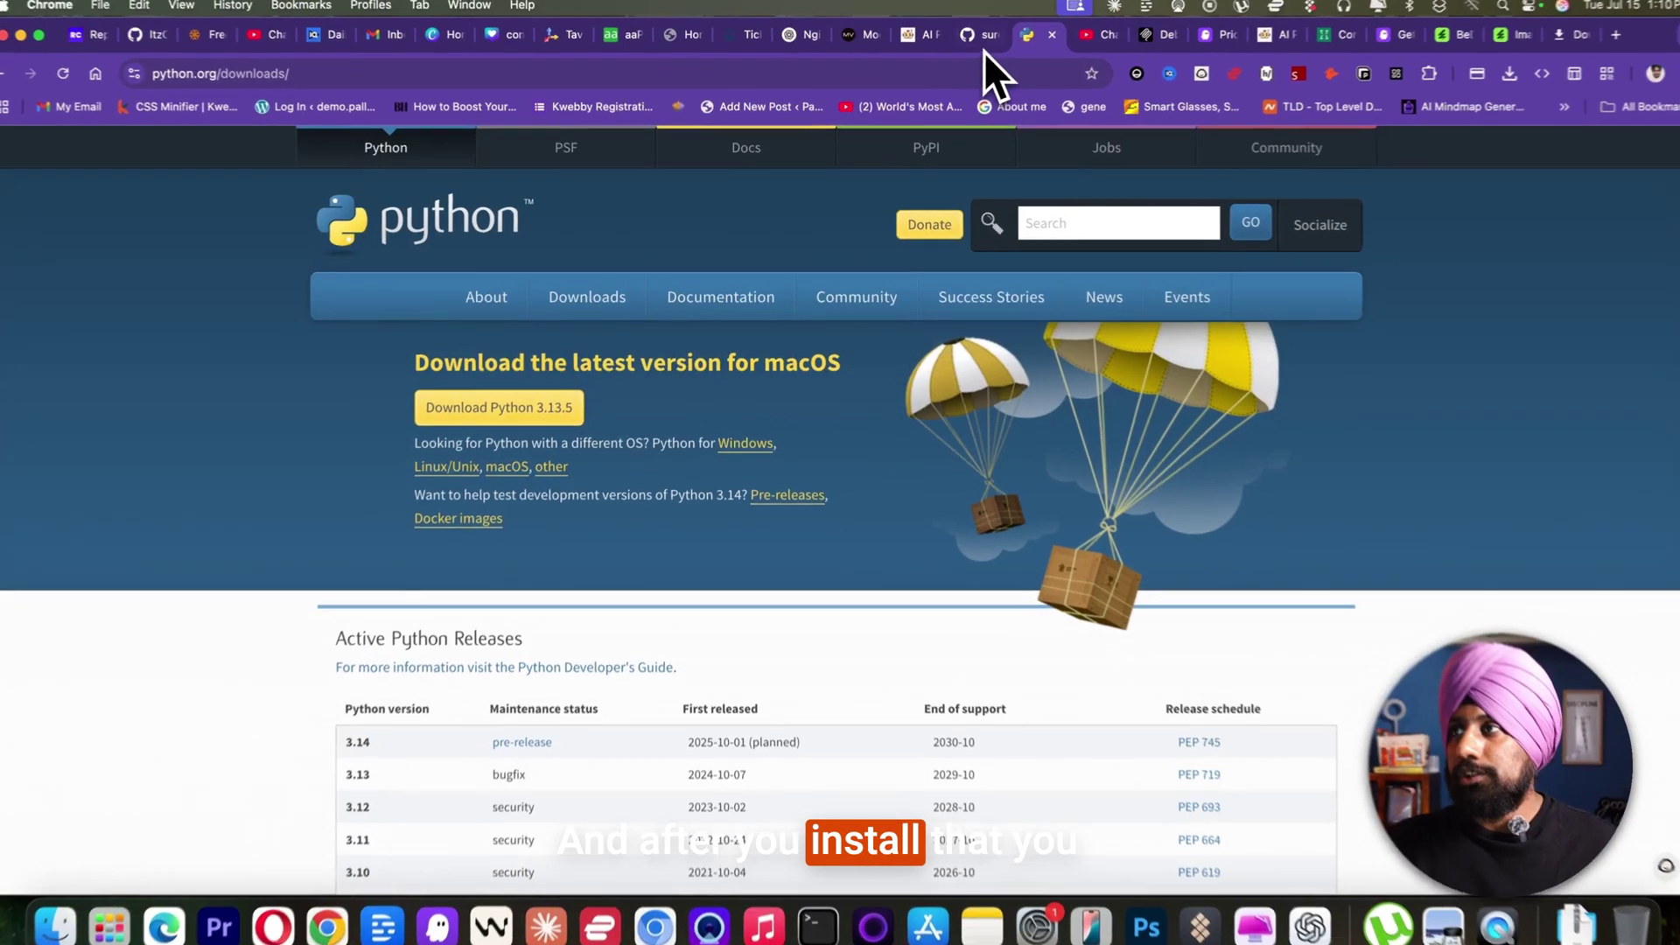
left_click(982, 35)
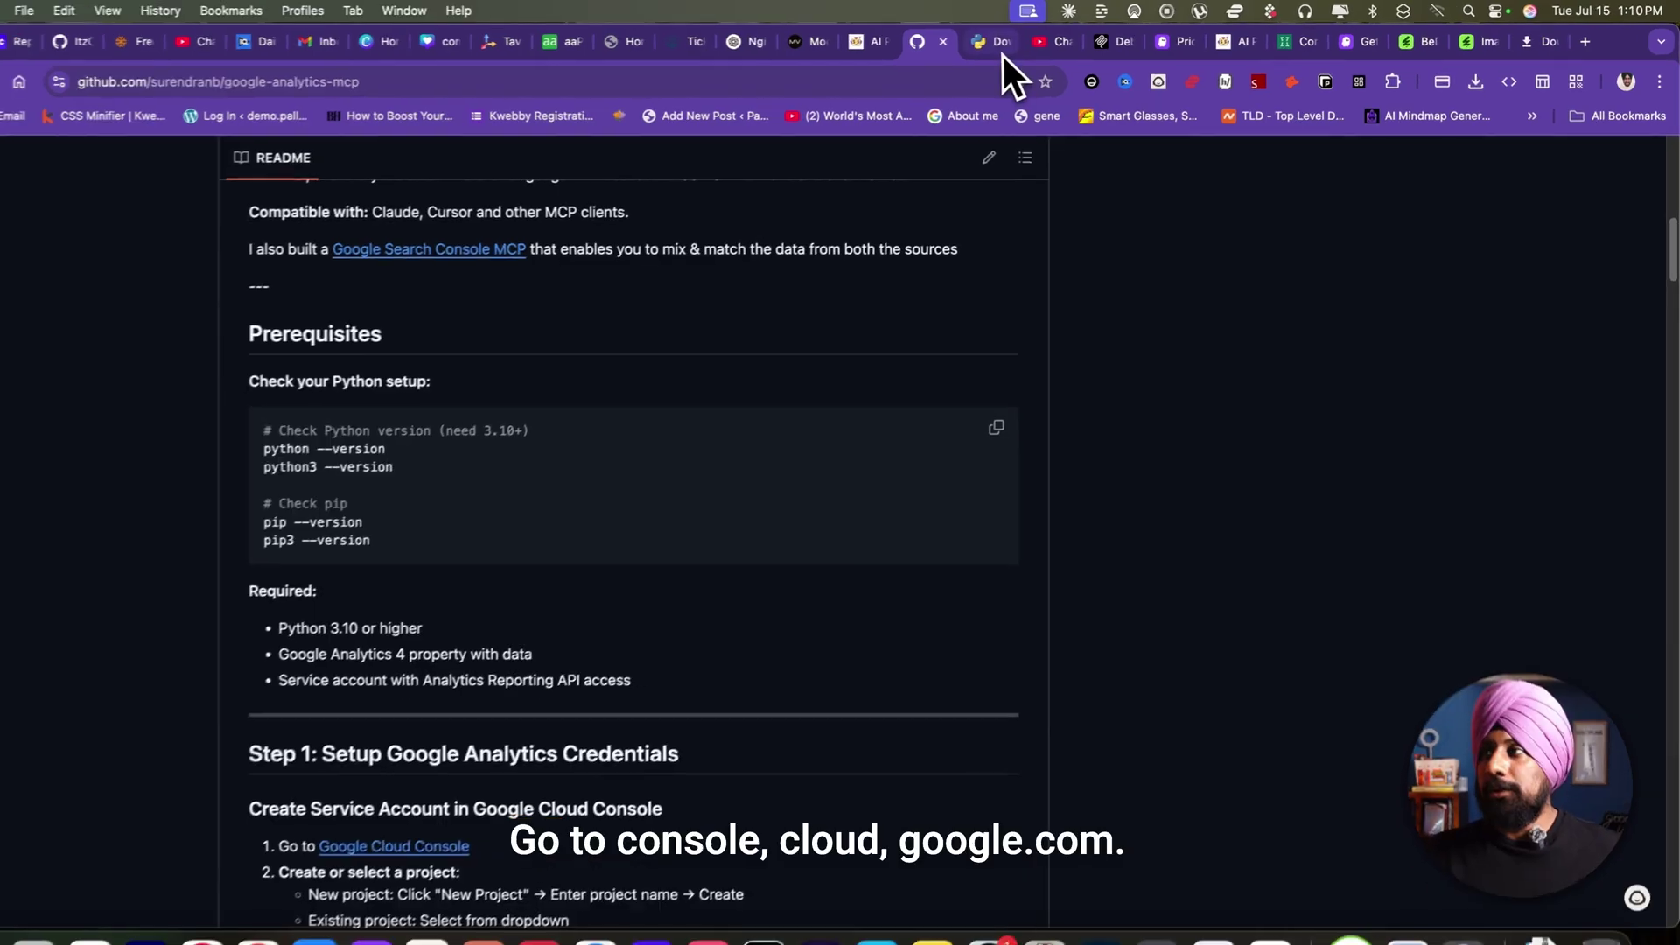
Step: Load cloud.google.com and open the Google Analytics Data API page for My First Project
left_click(1015, 39)
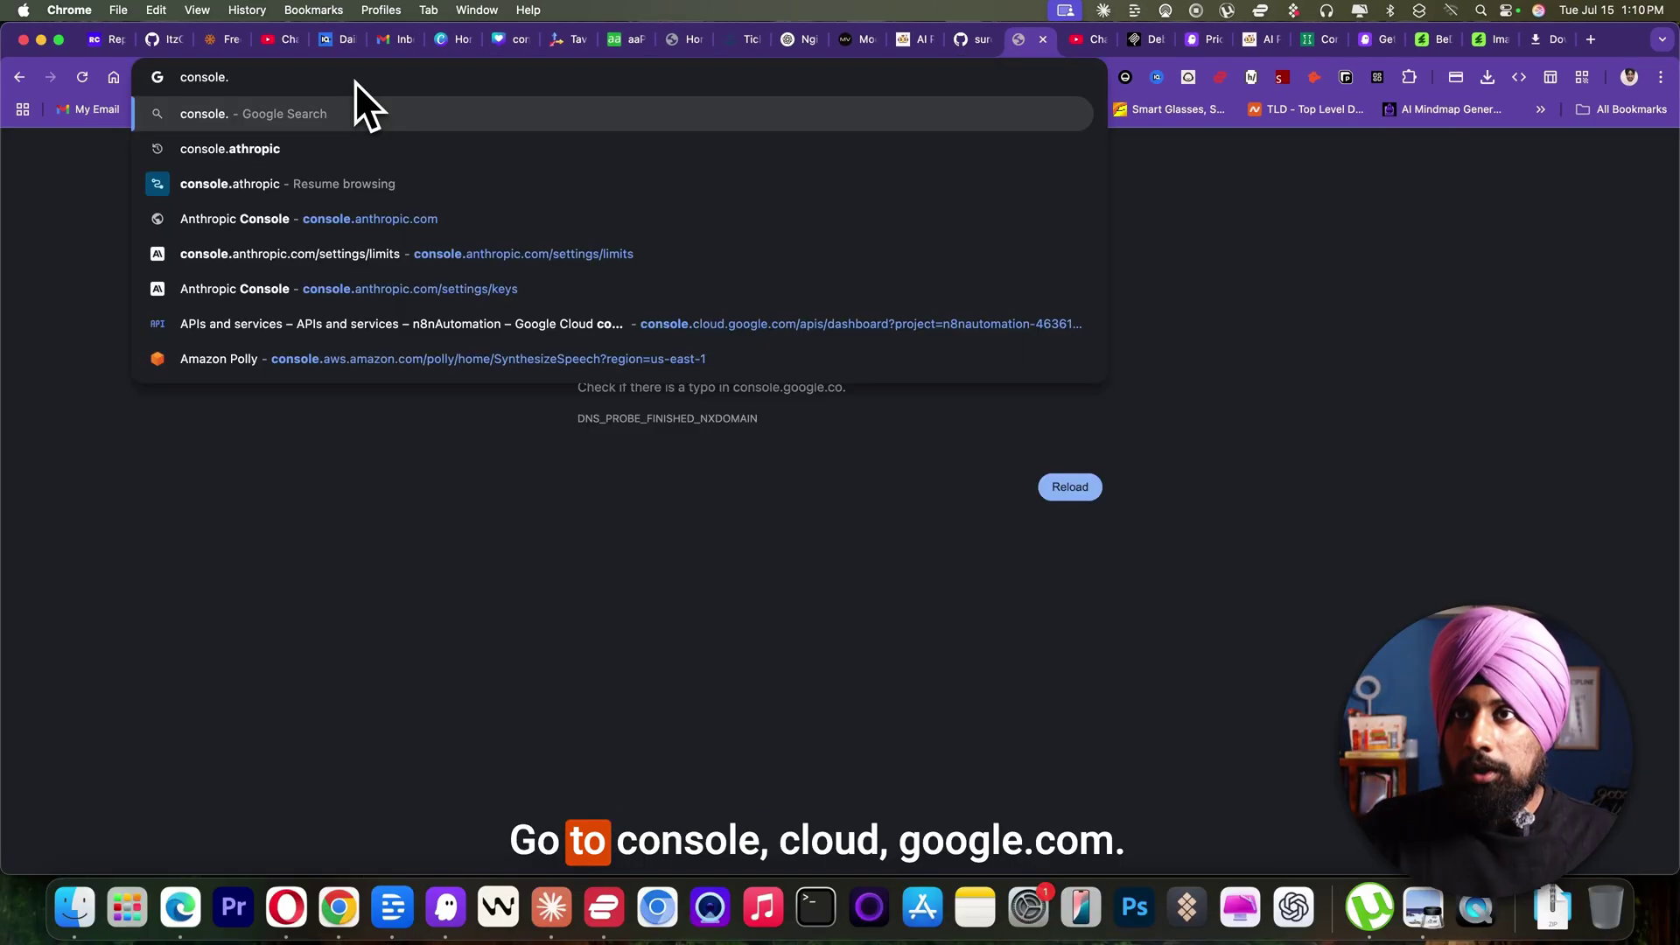
type("cloud.google.com")
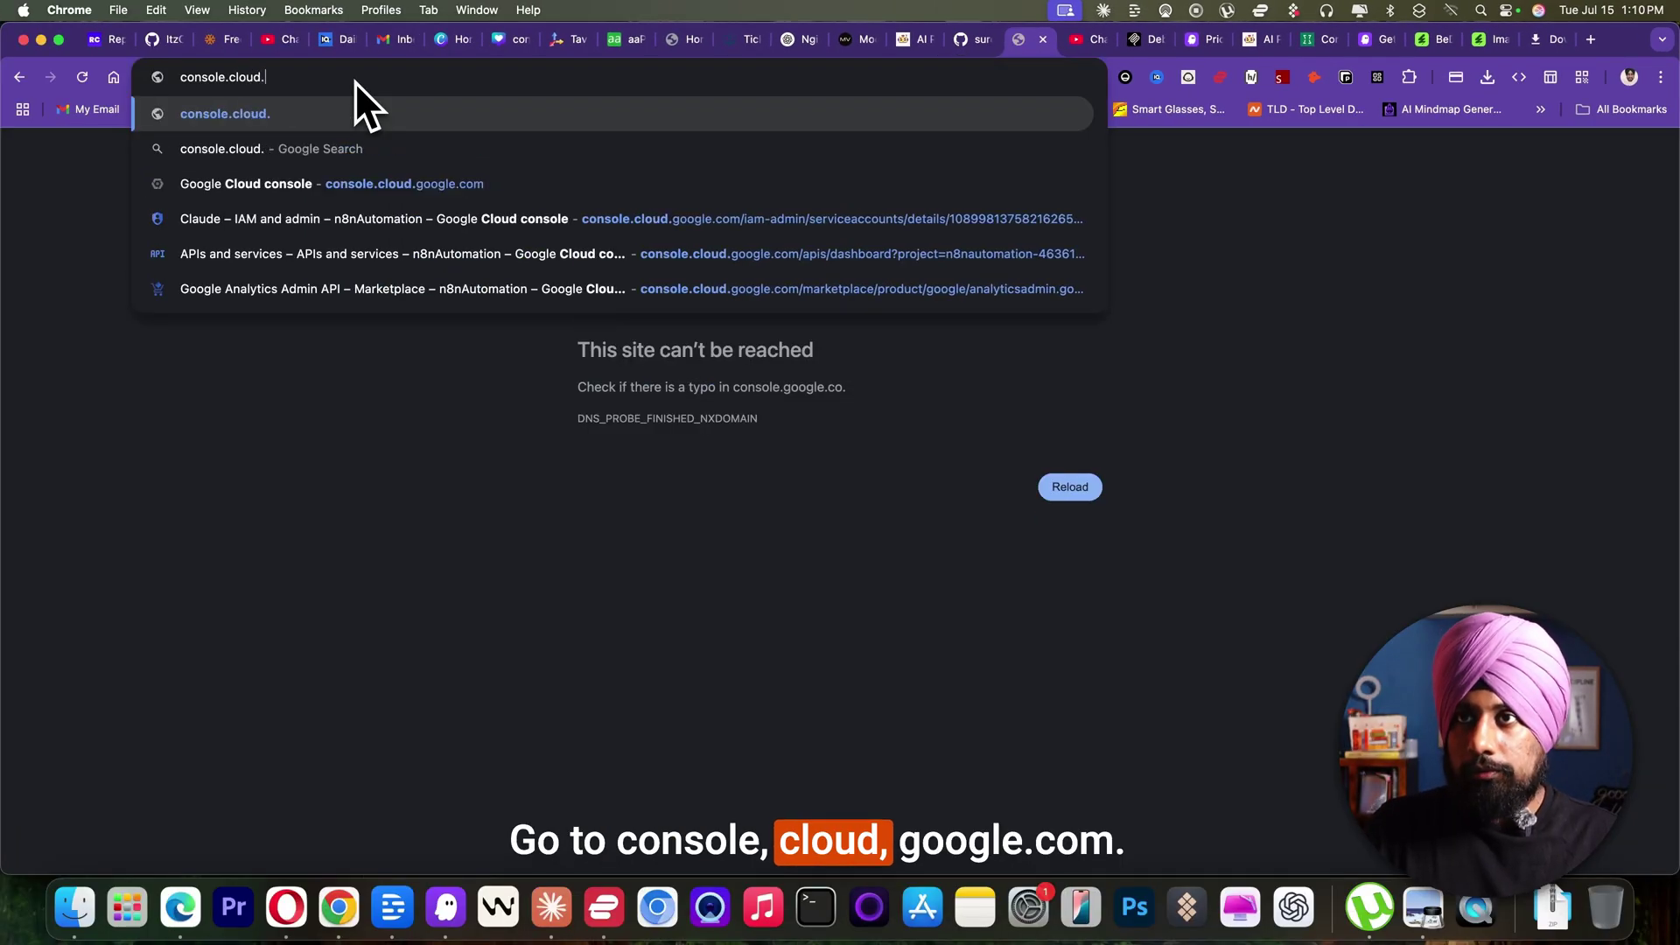
key("Return")
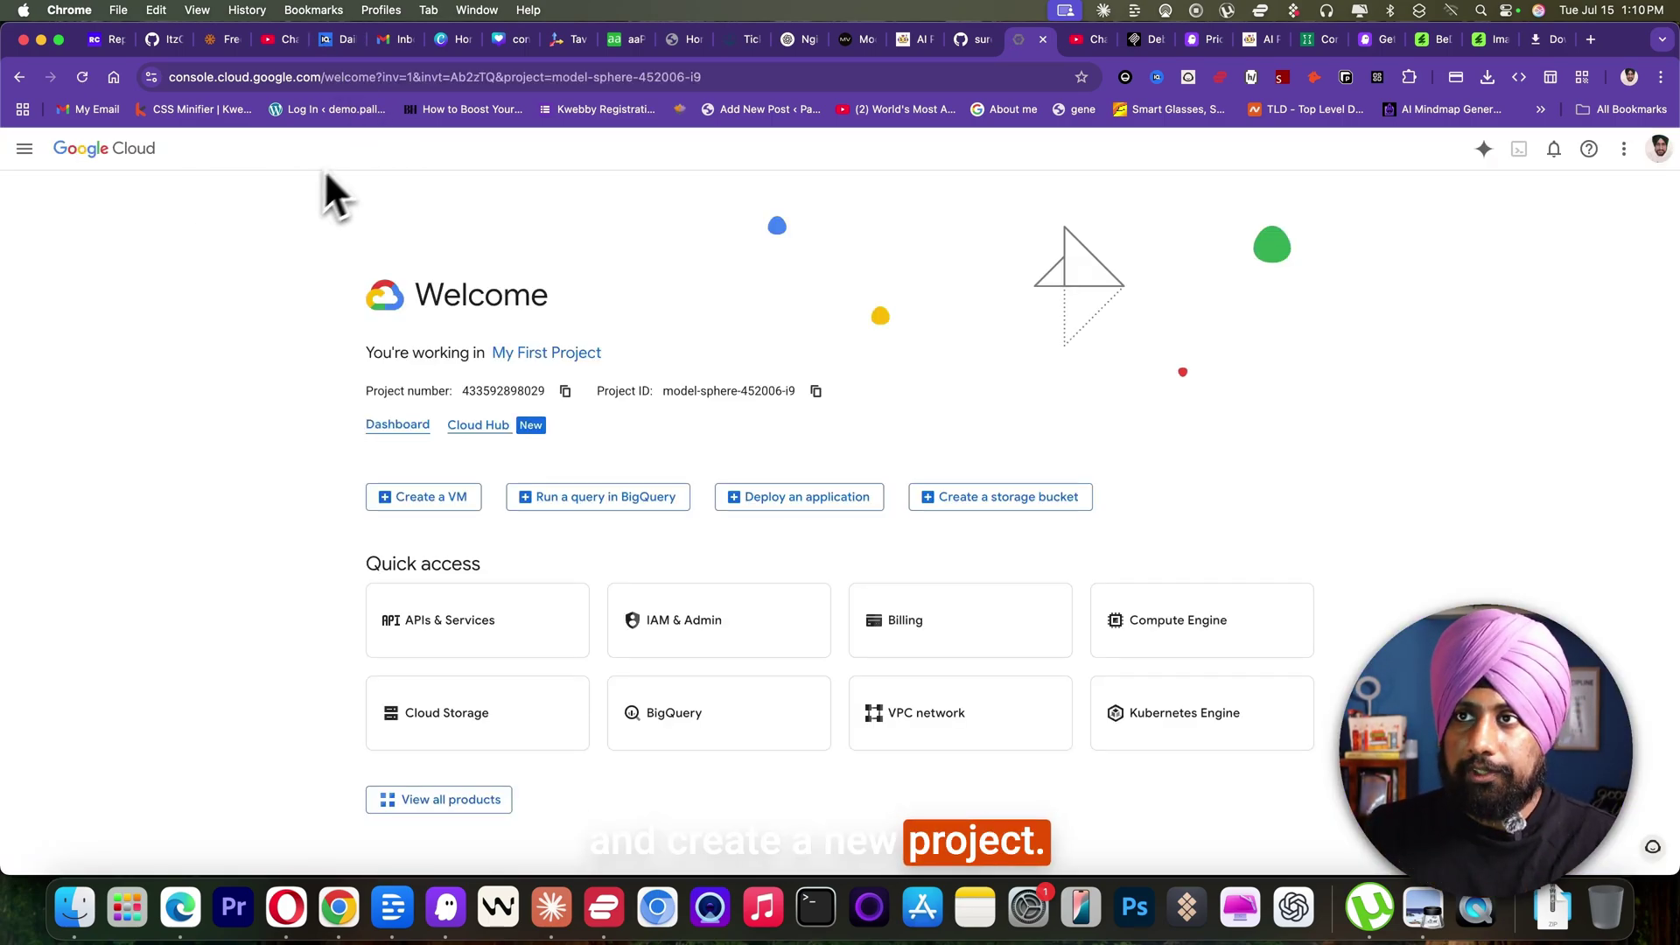
left_click(266, 152)
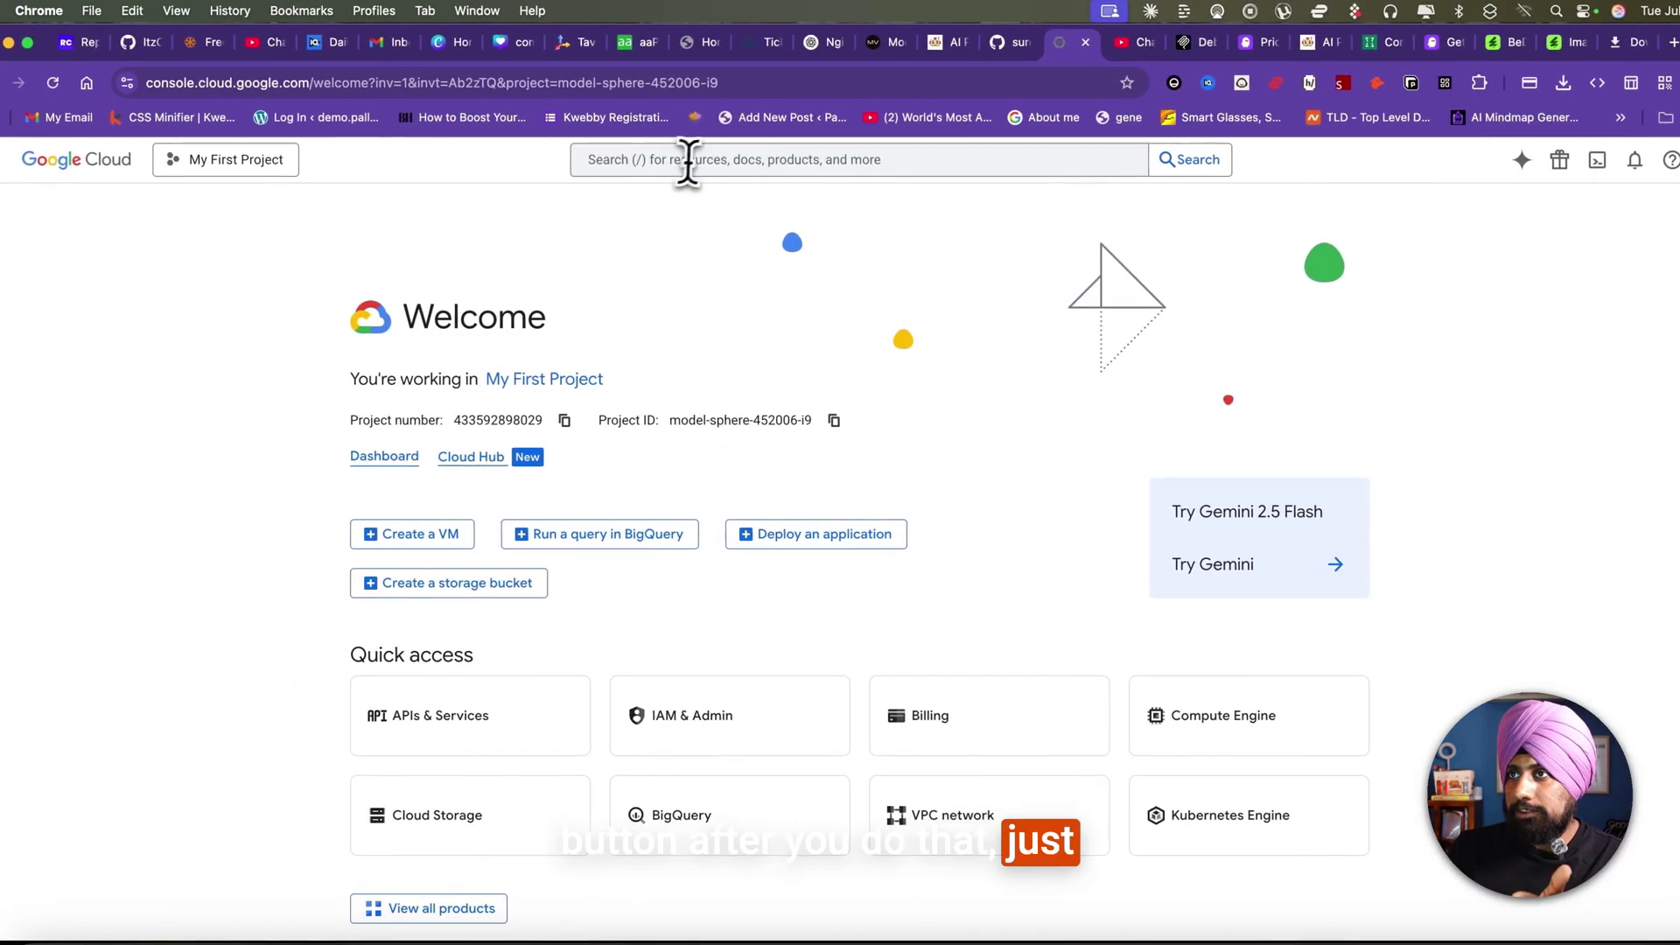
left_click(601, 159)
type("Google ")
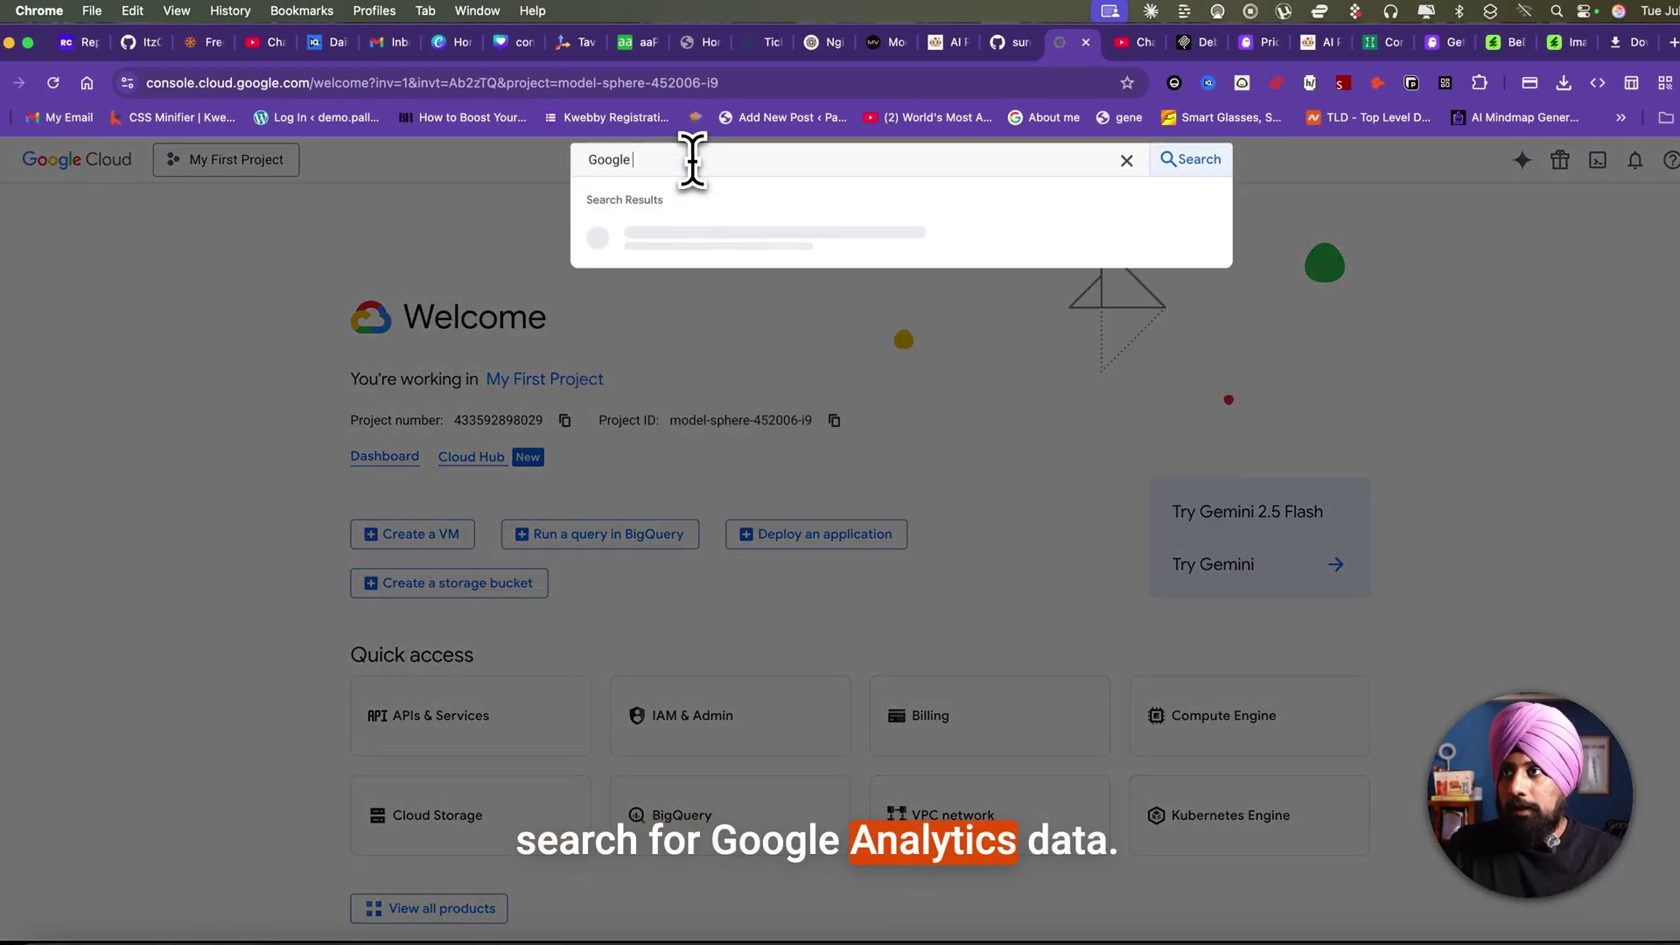
type("anal")
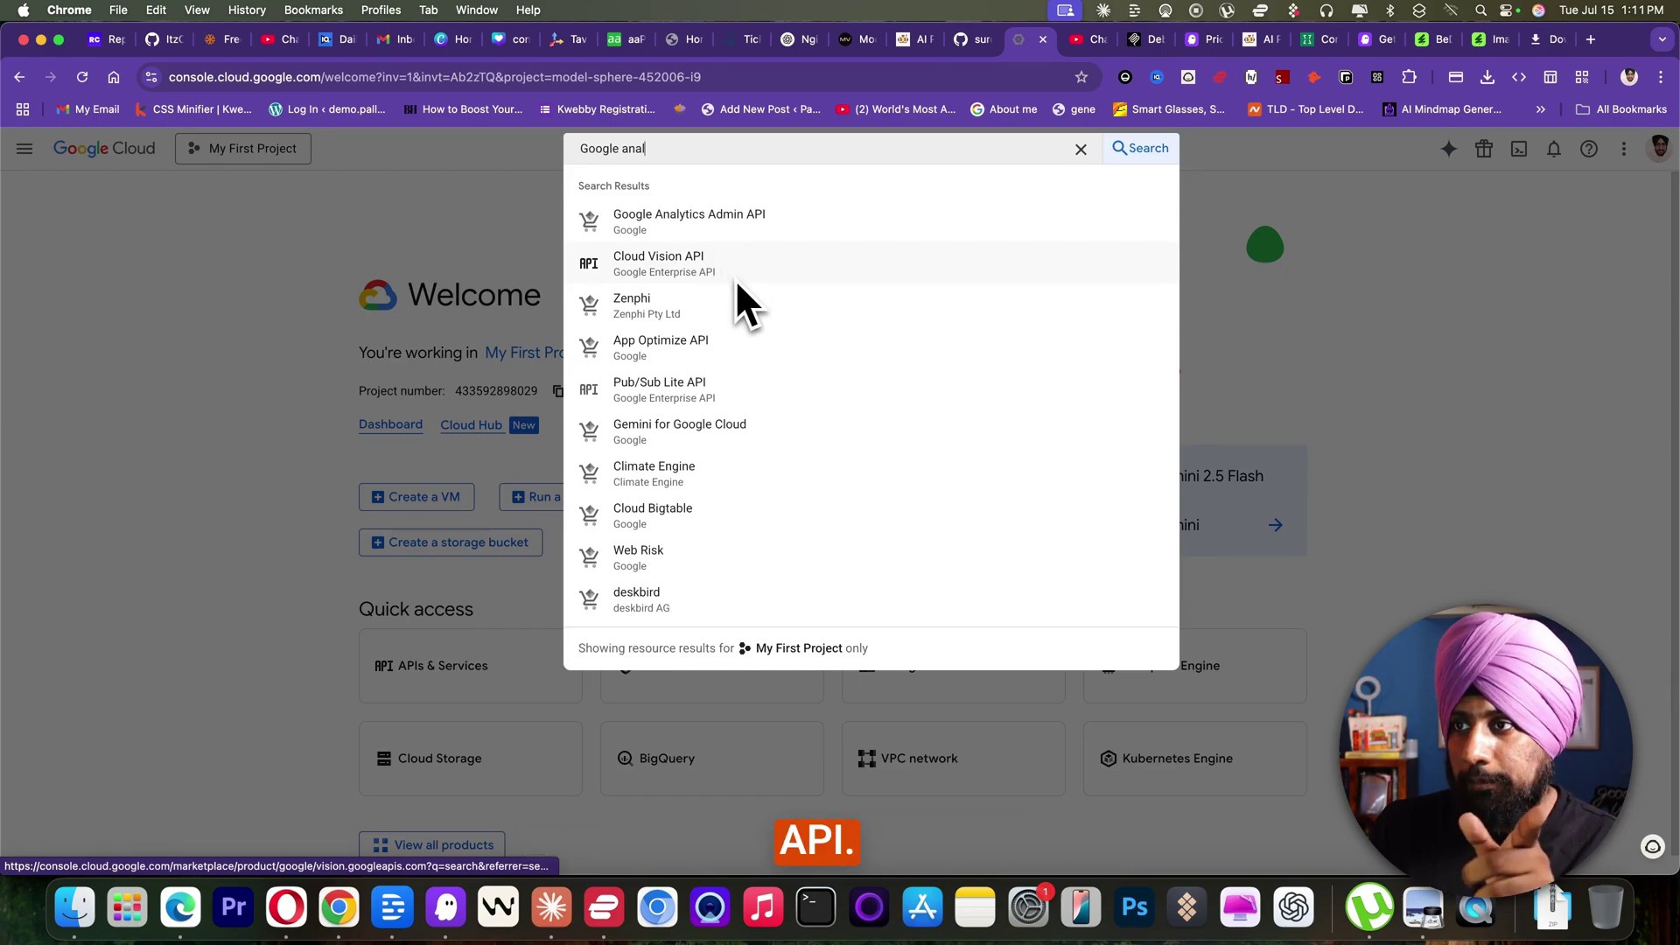
type("ytics data")
left_click(765, 223)
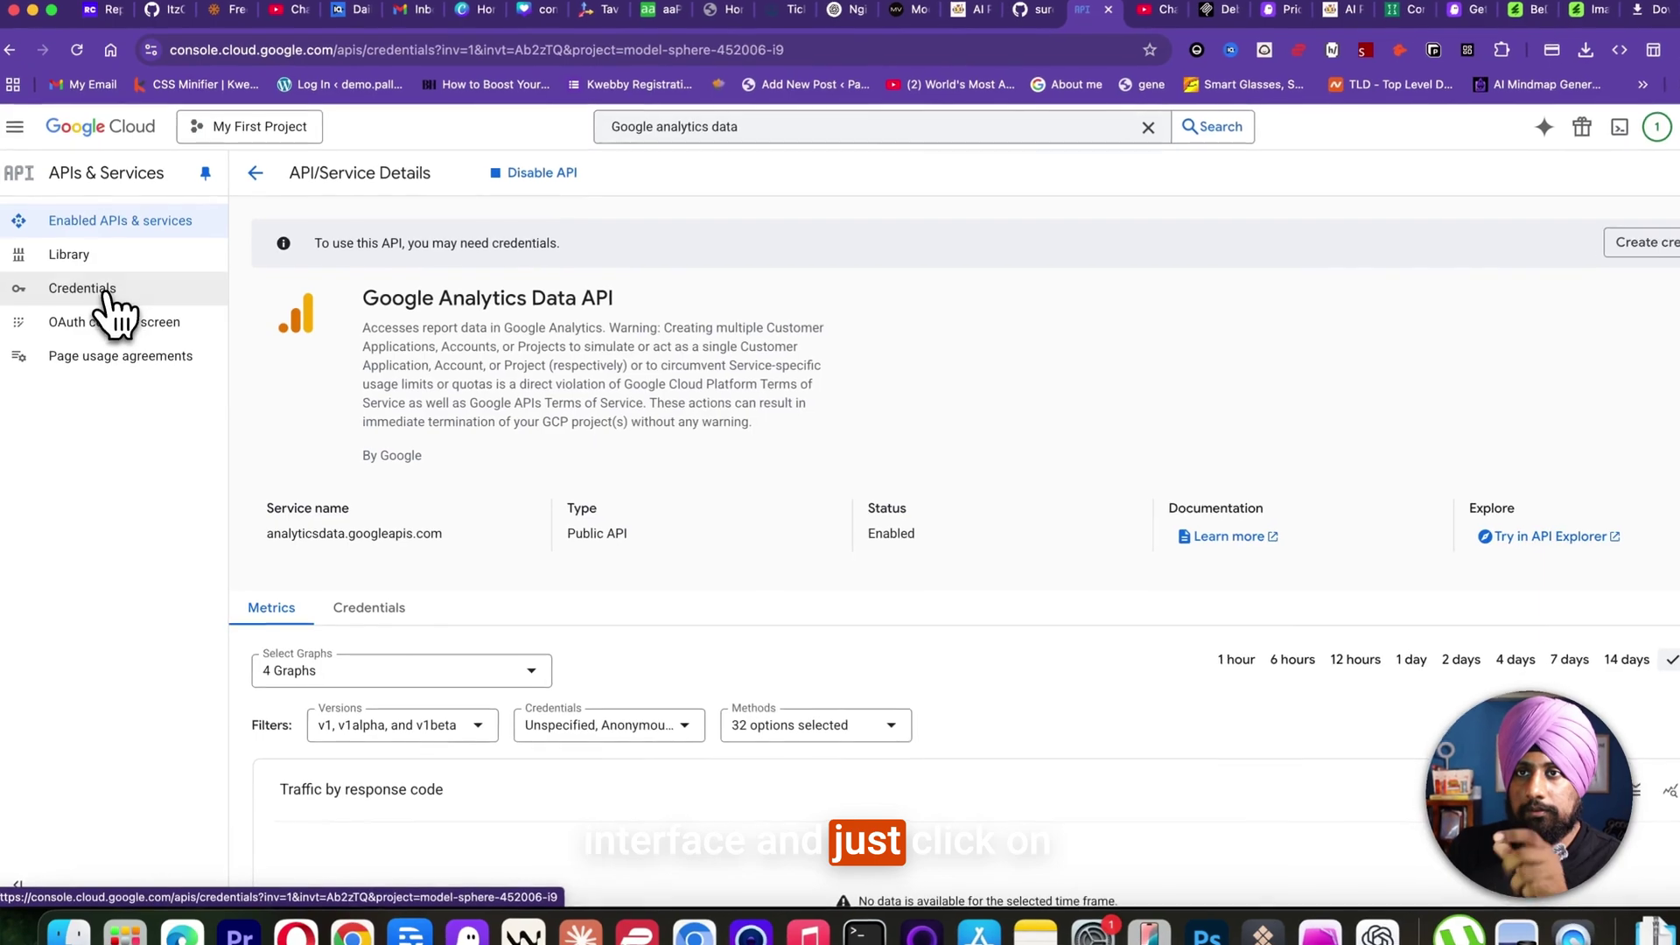
Step: Create a service account named 'claude' from the API's credentials, skipping optional permissions
left_click(98, 298)
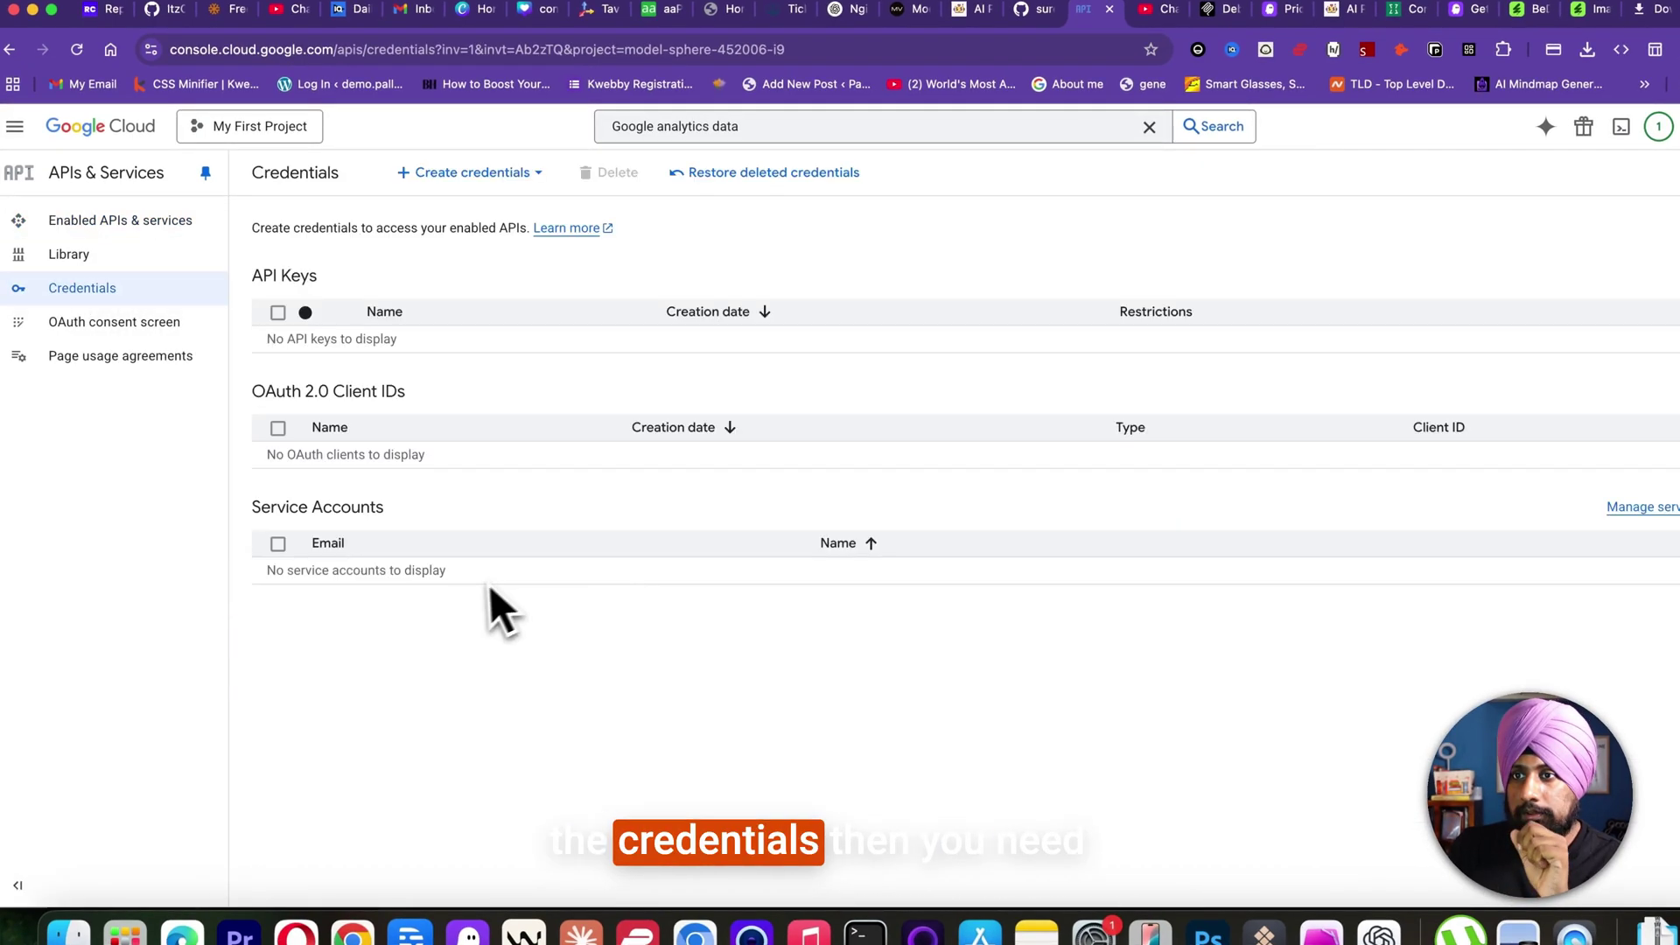
left_click(480, 178)
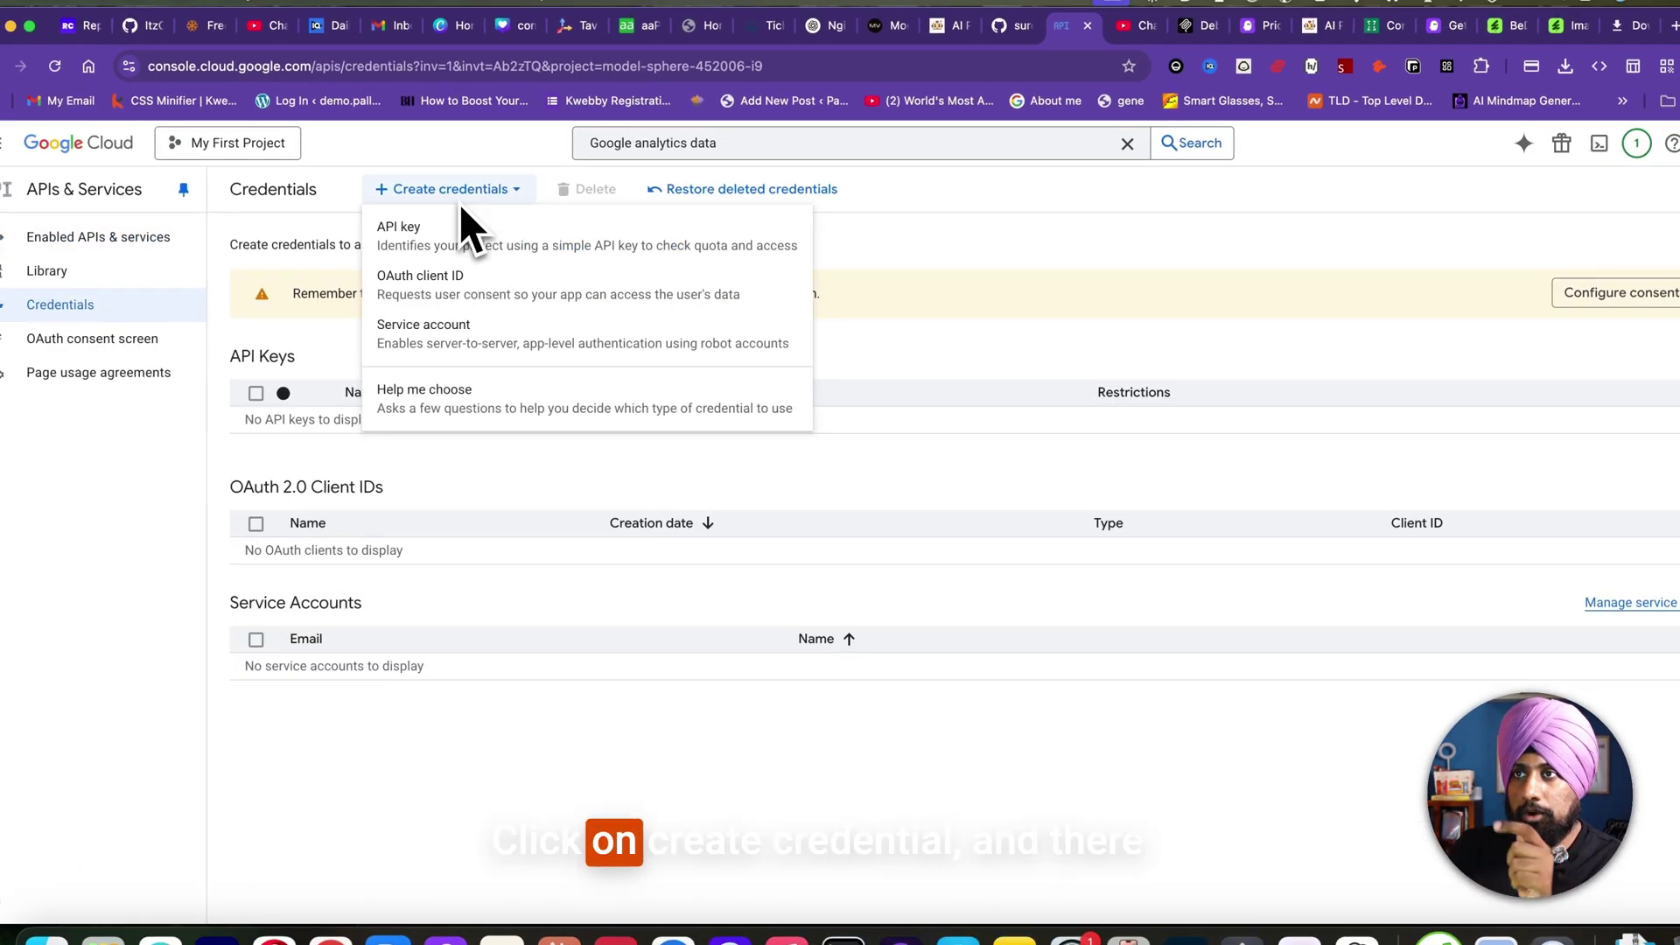
left_click(437, 341)
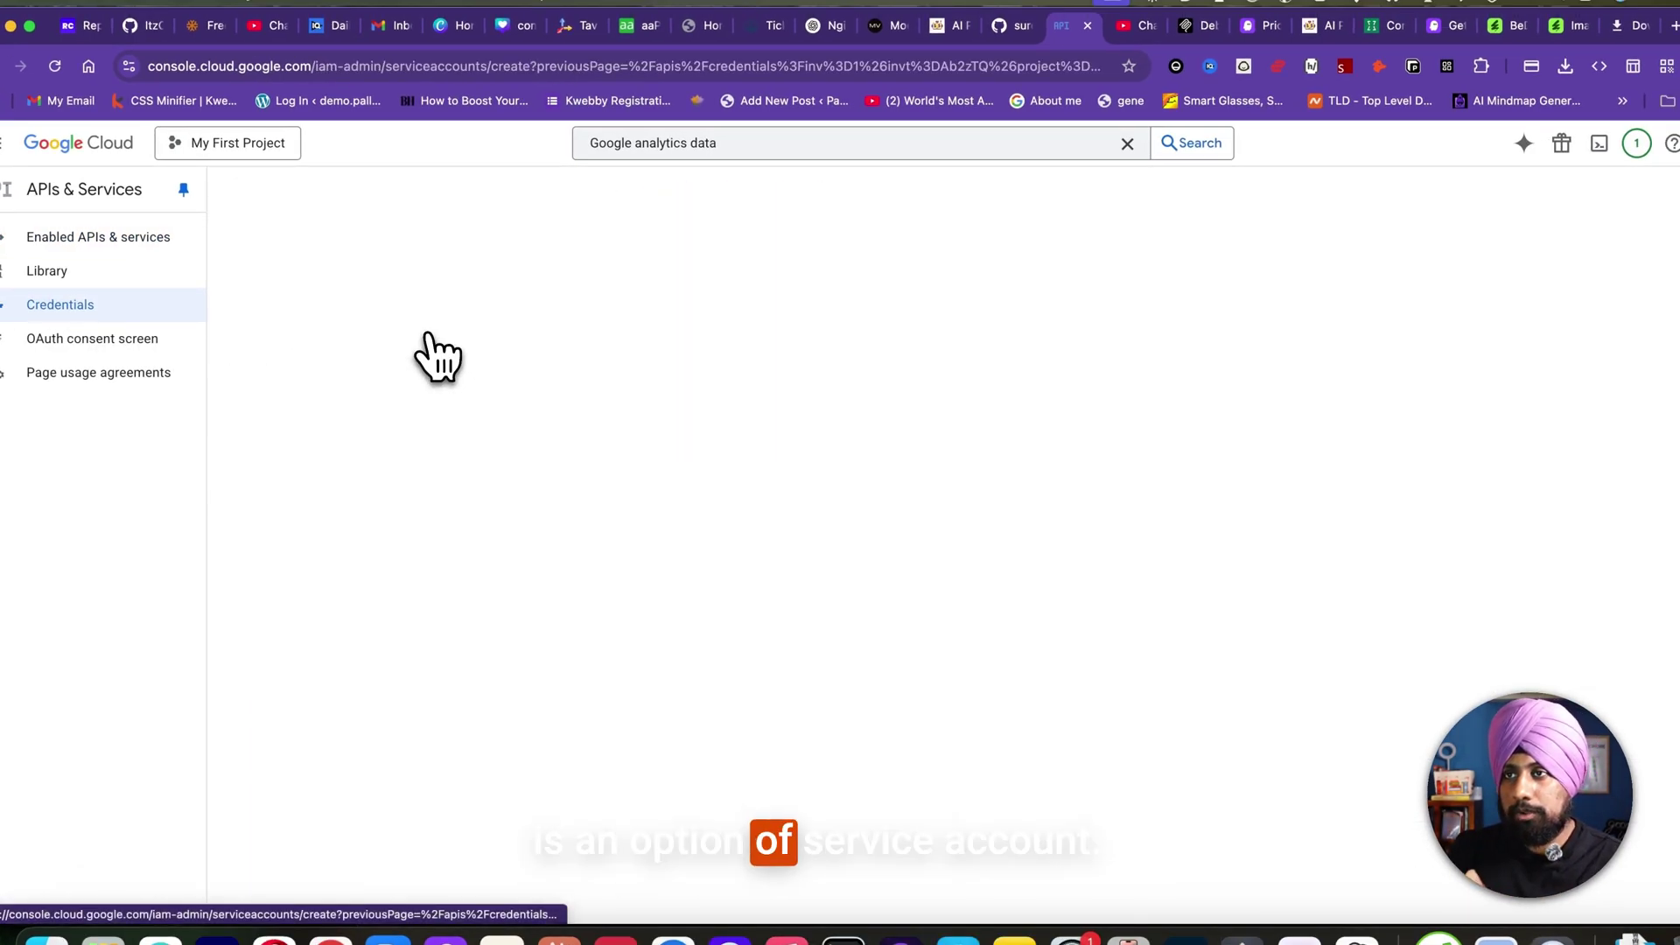
left_click(426, 324)
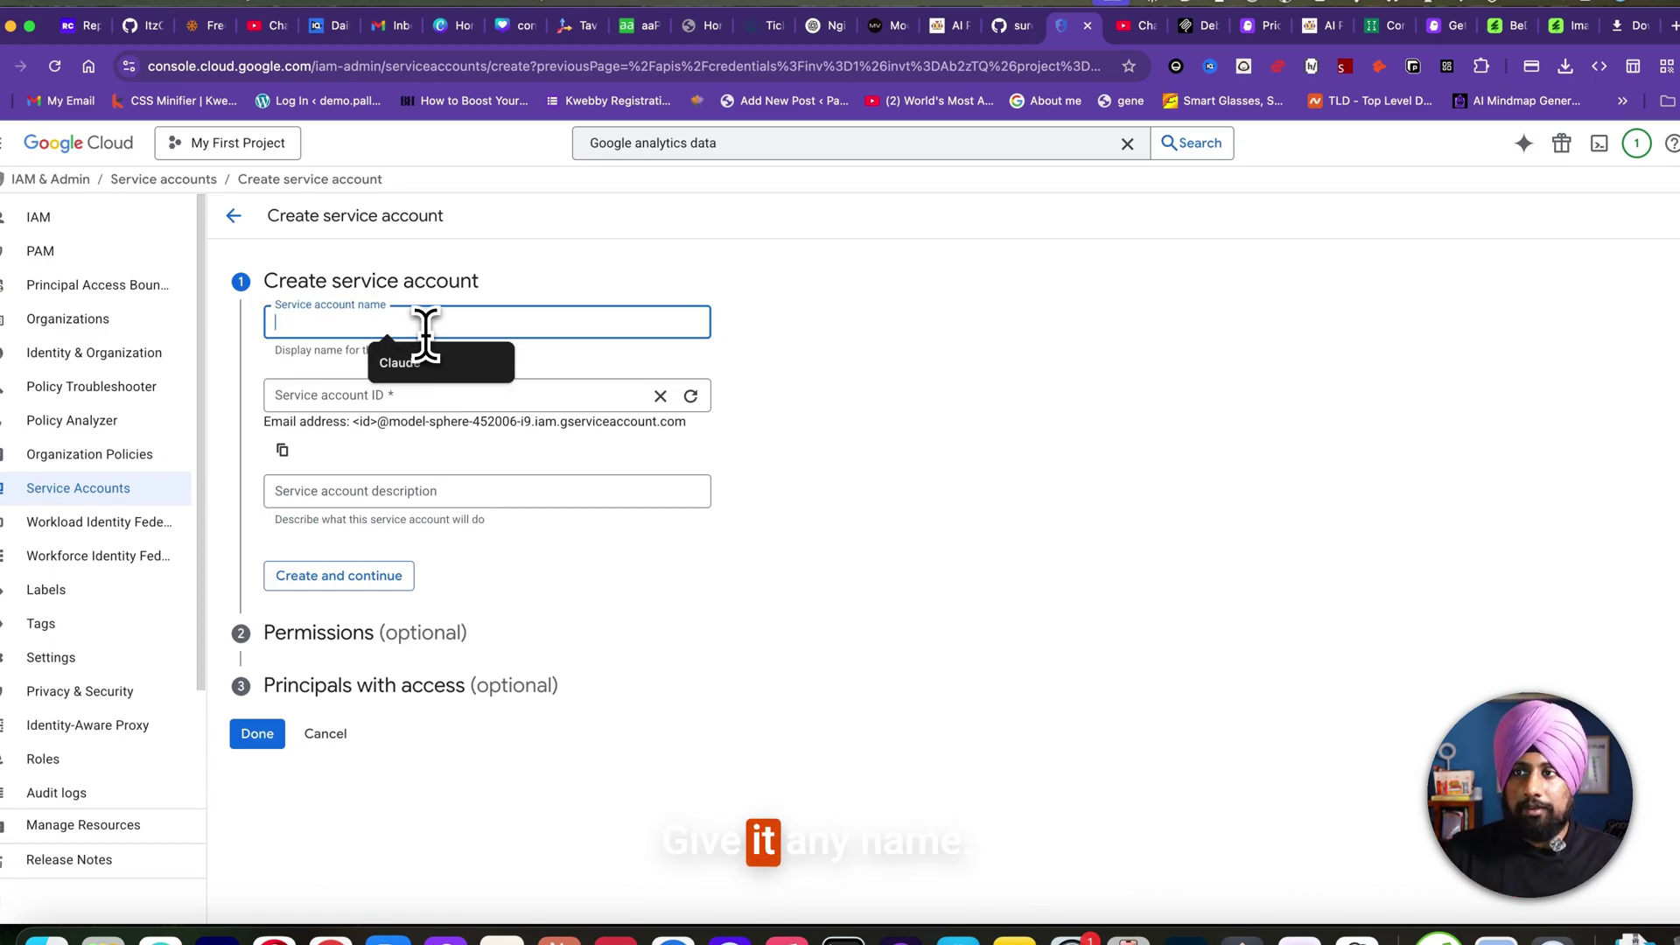
type("claude")
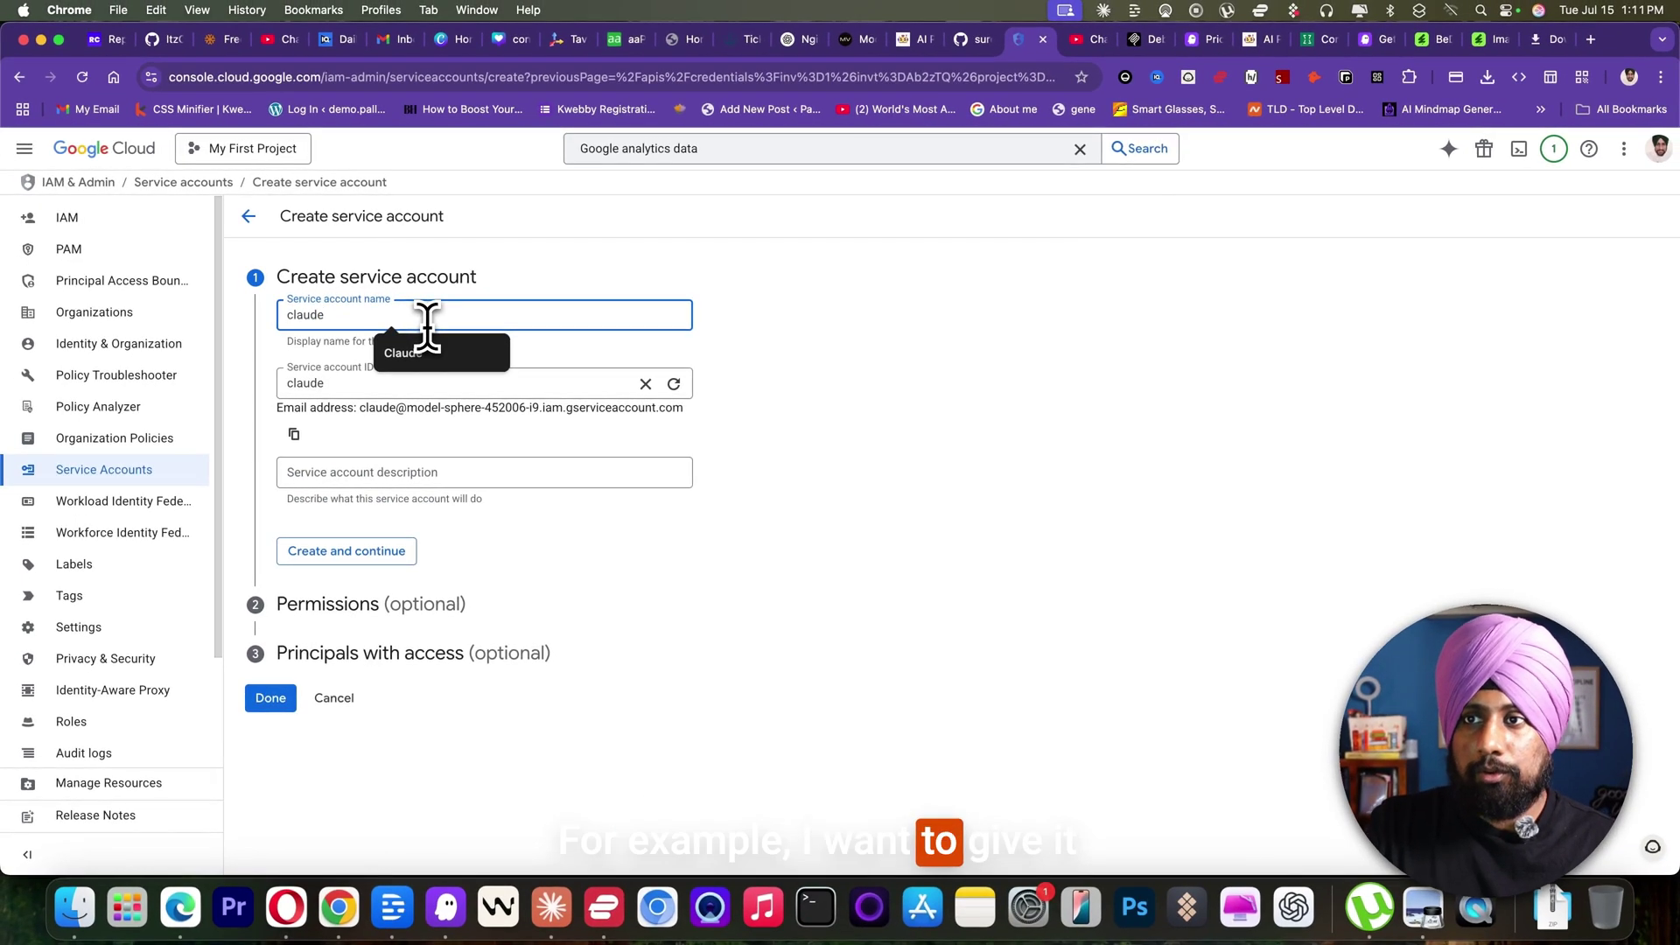
left_click(422, 473)
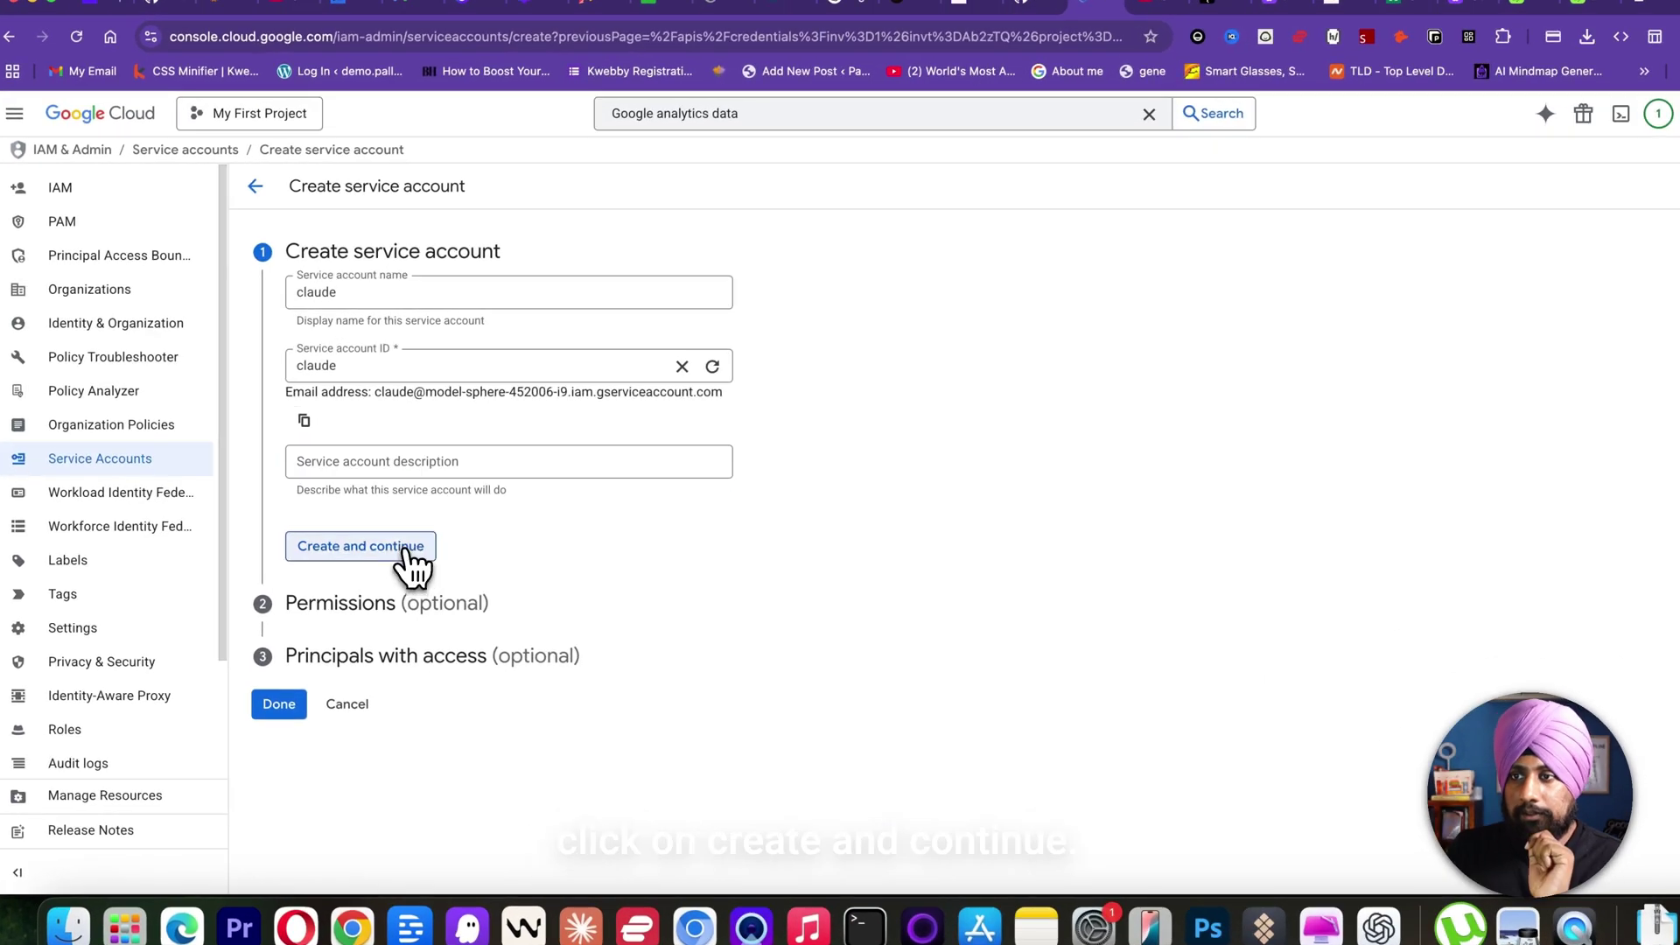
left_click(394, 551)
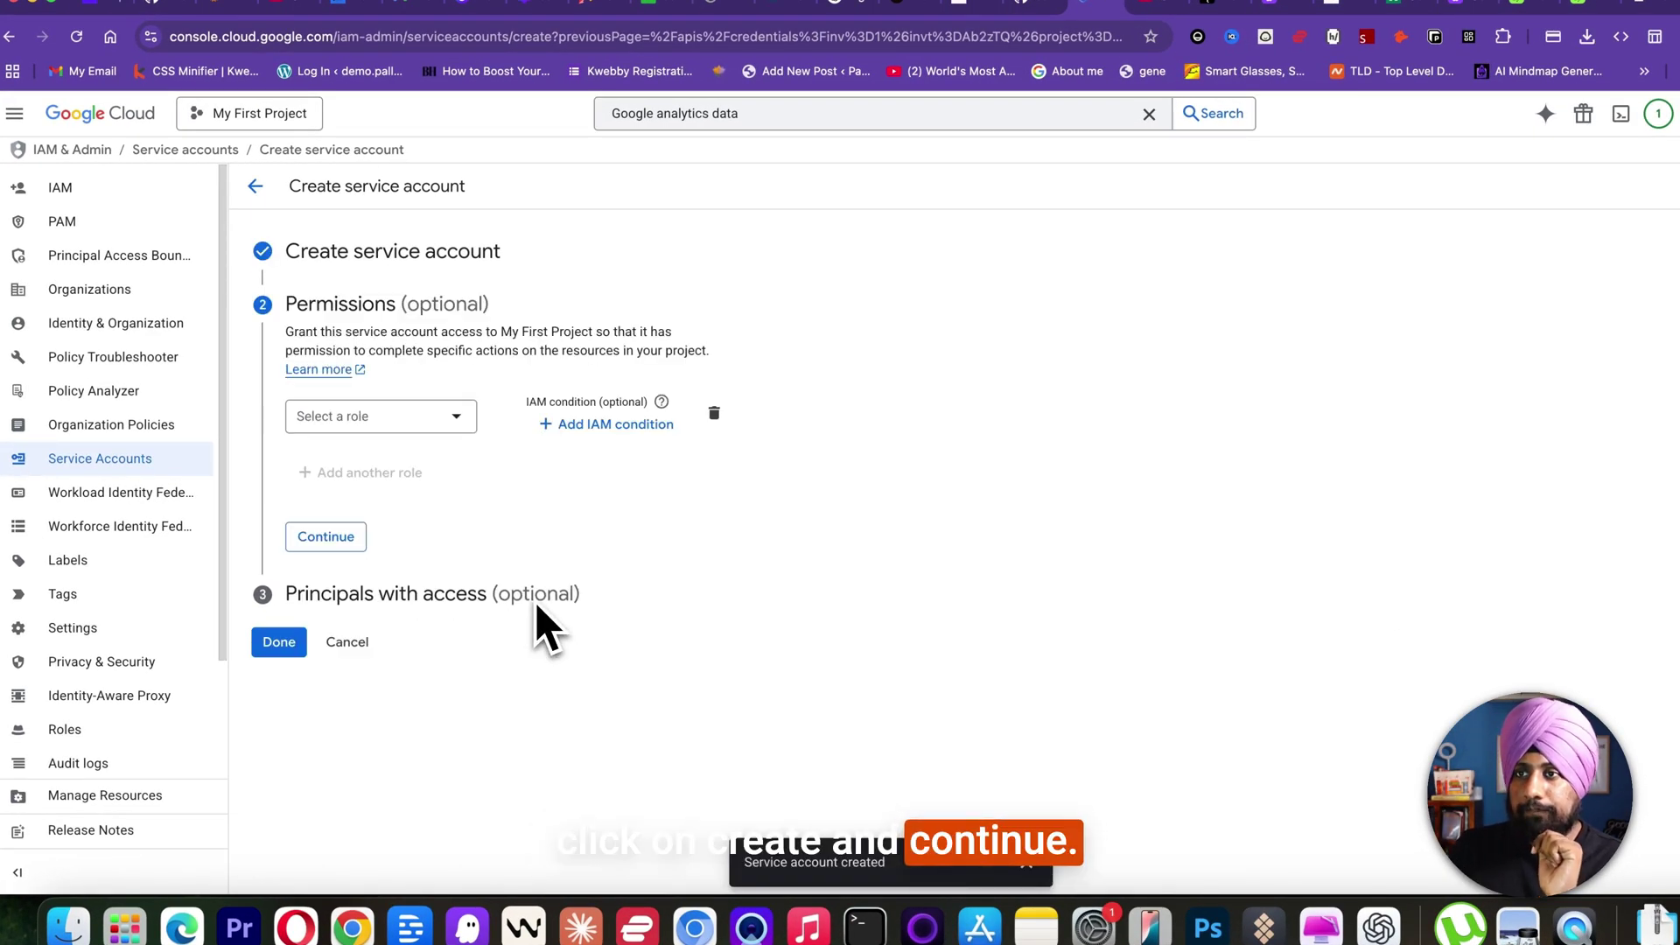
left_click(359, 537)
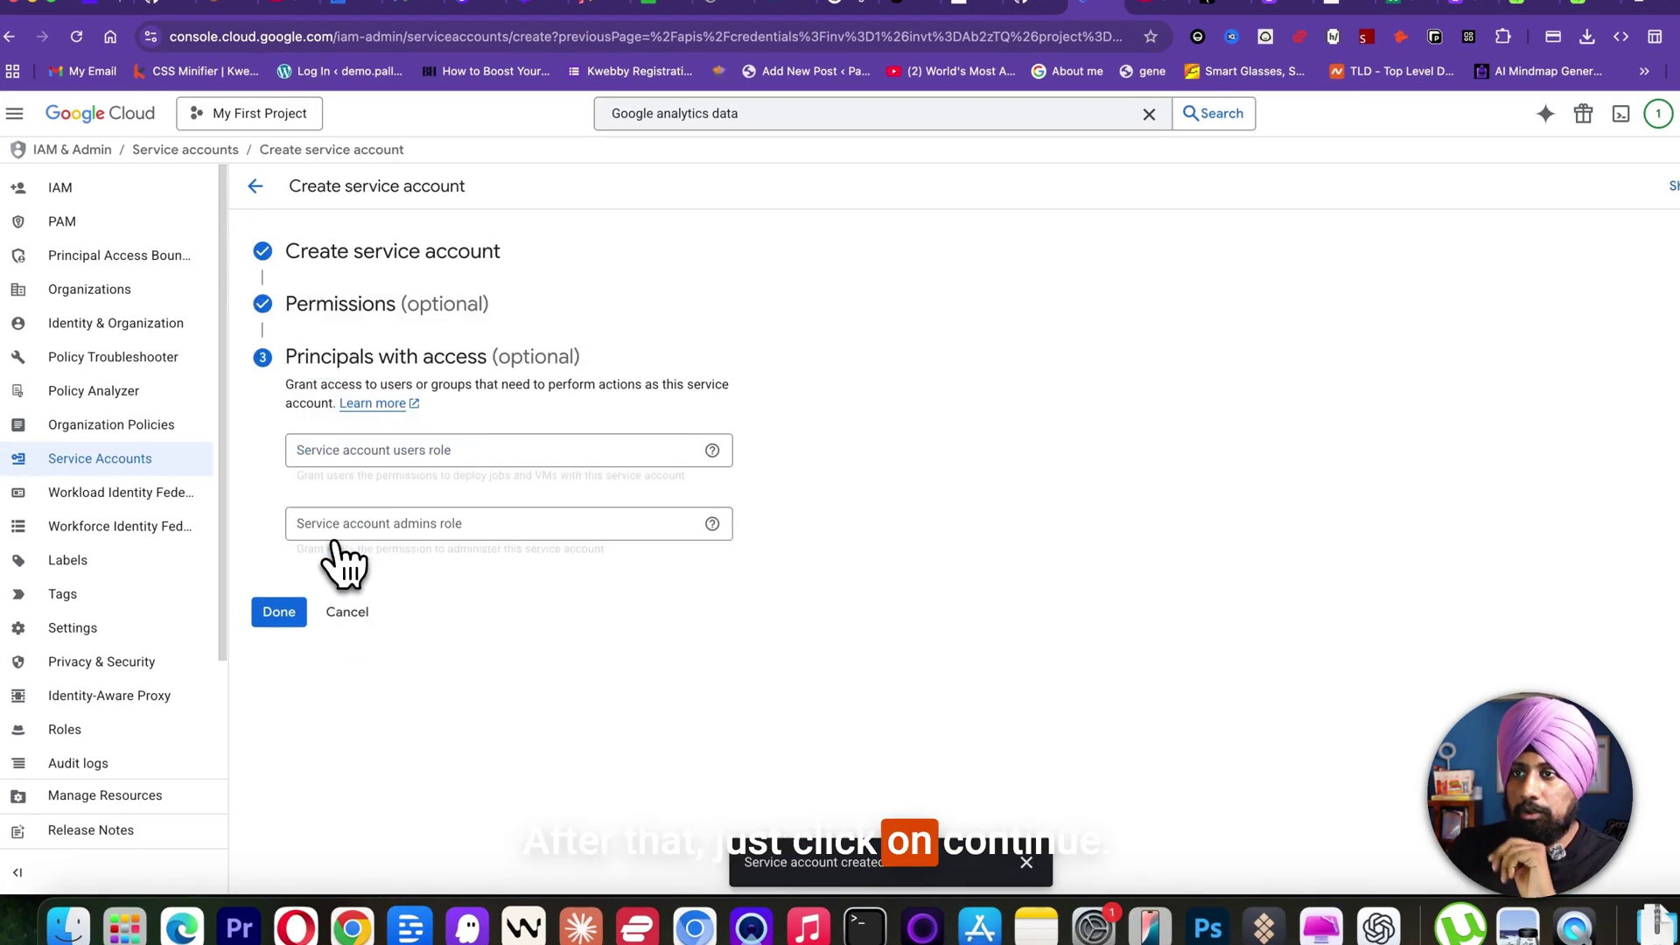
left_click(267, 615)
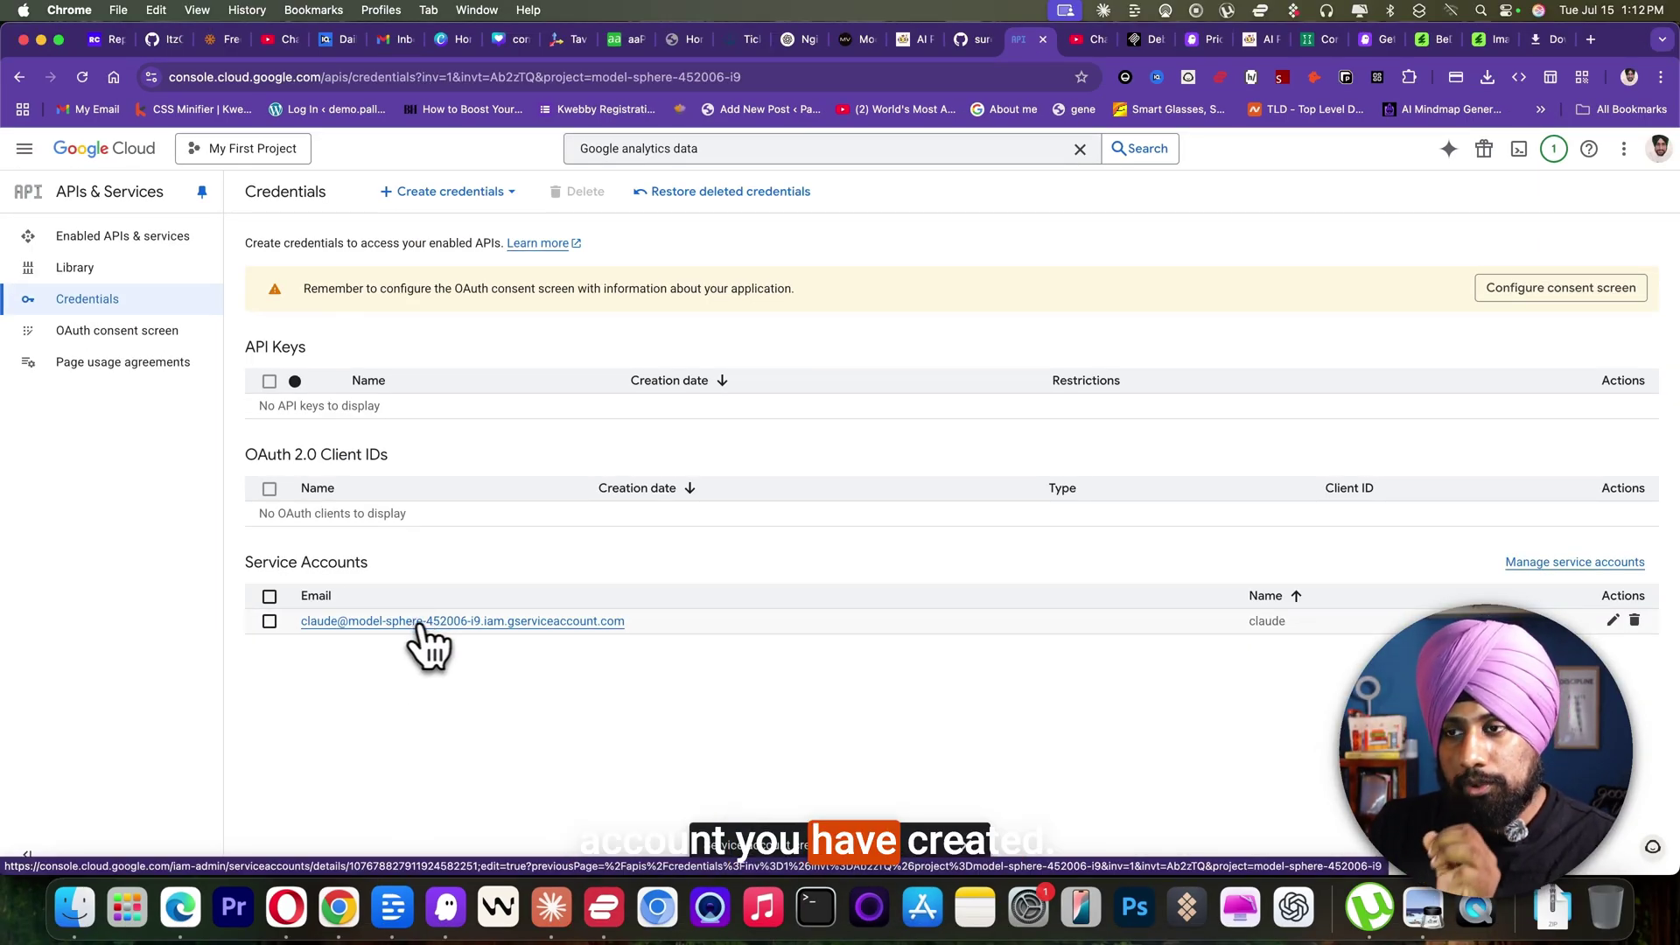
Step: Create and download a new JSON private key for the claude service account
left_click(422, 624)
left_click(436, 253)
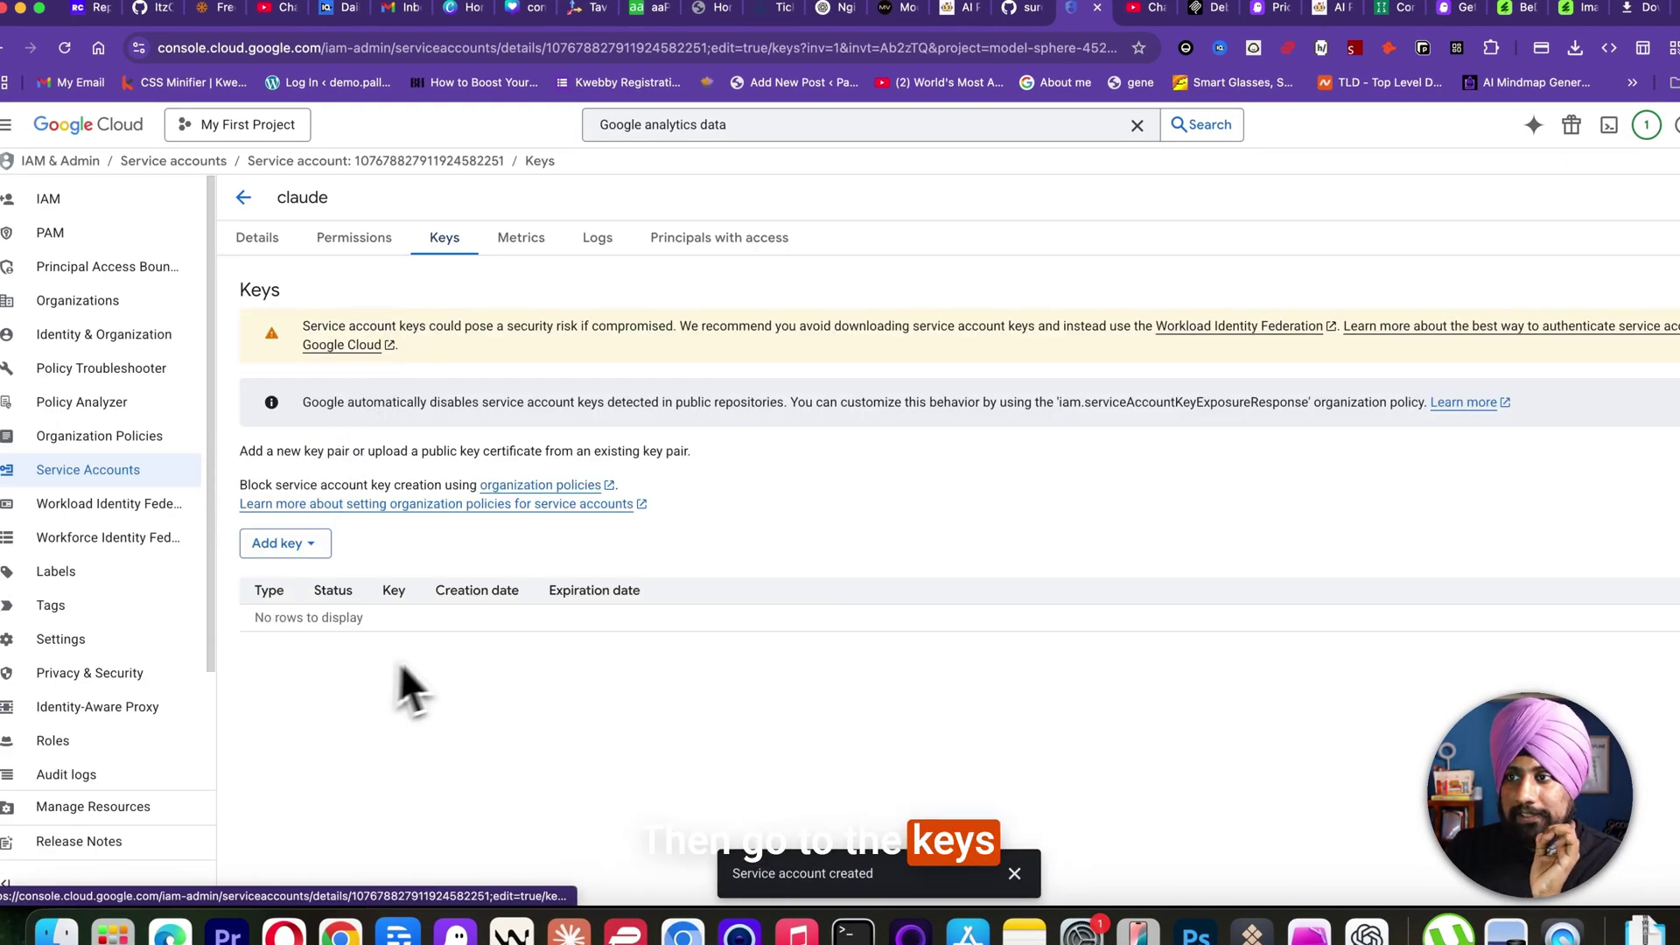
left_click(298, 569)
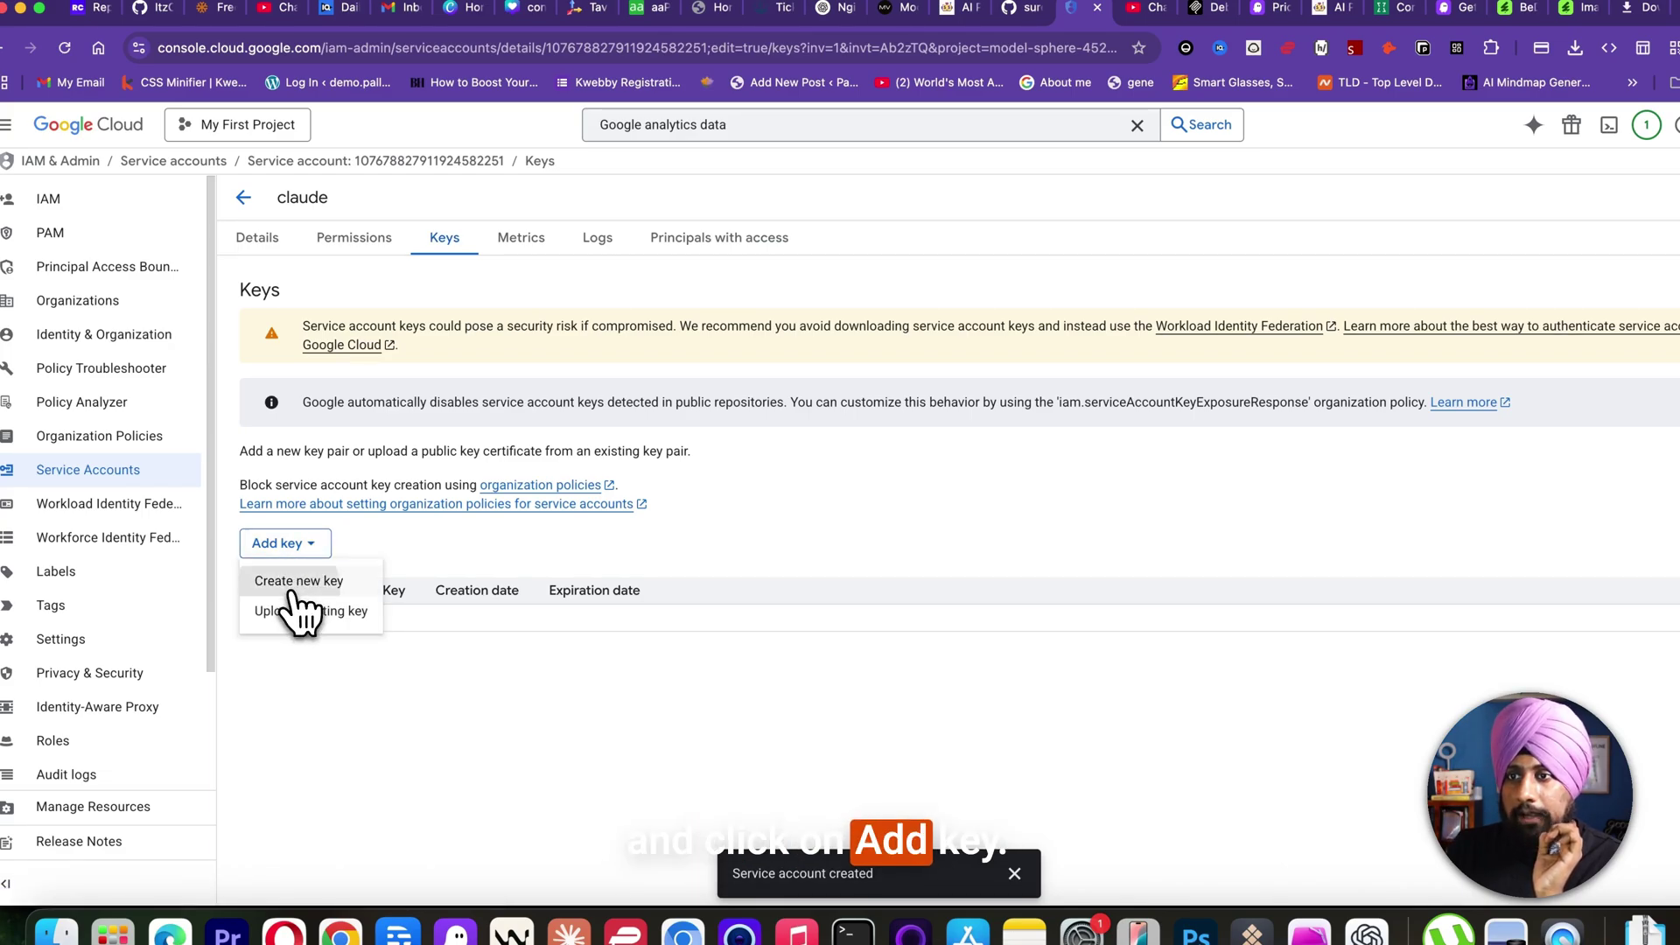
left_click(292, 585)
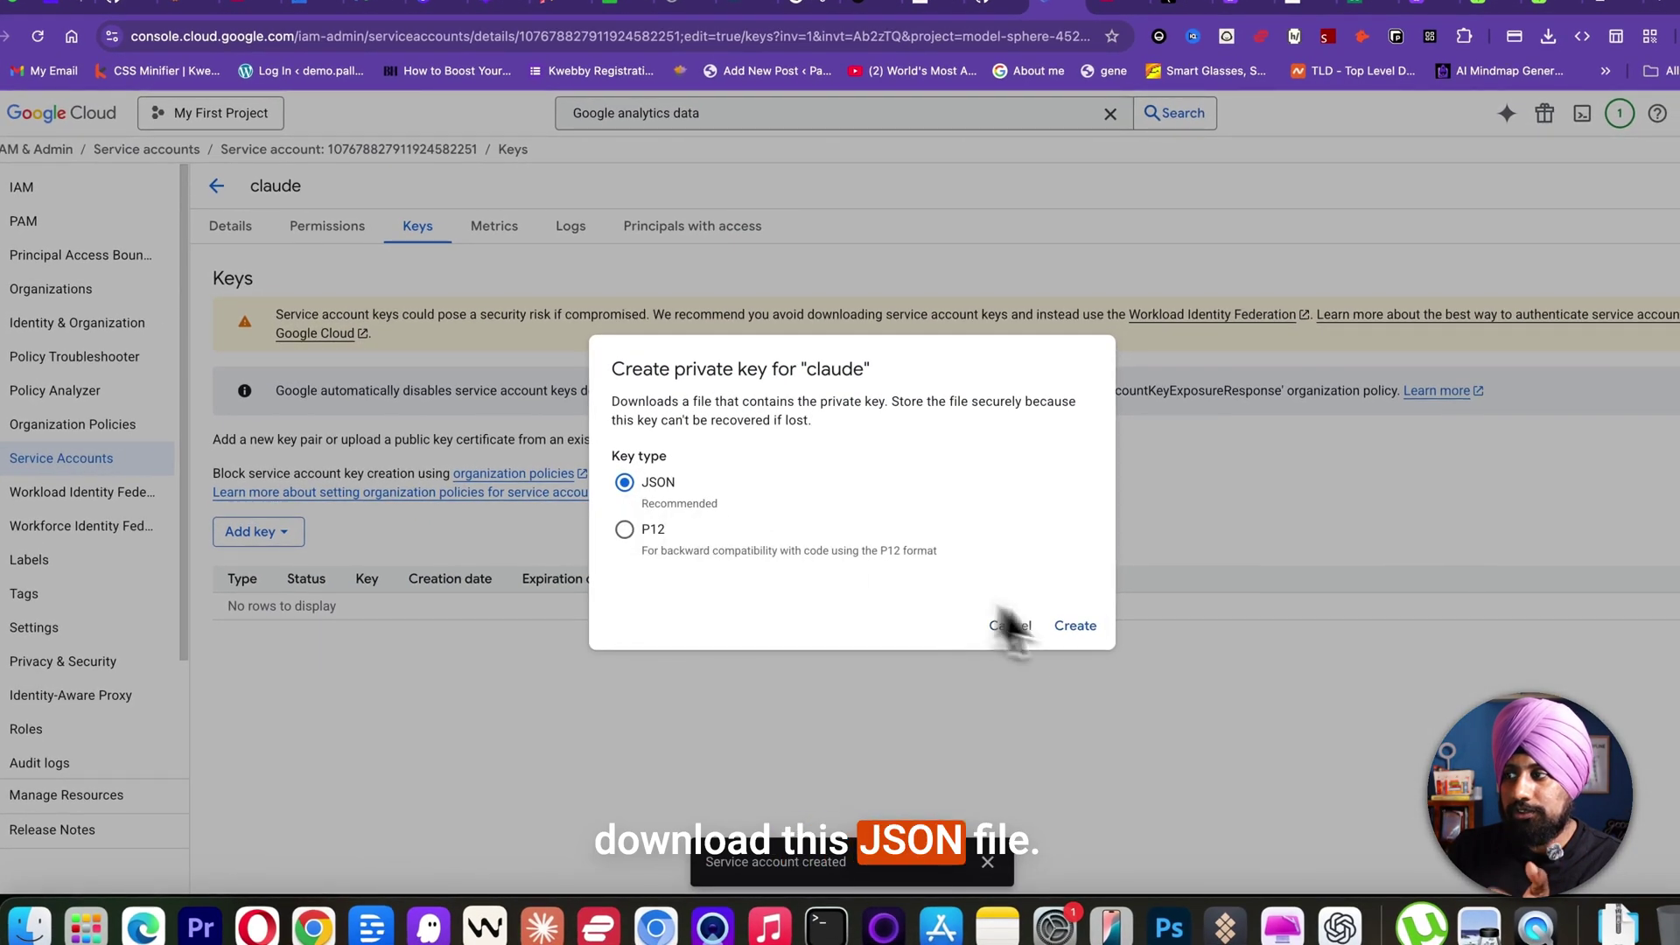
left_click(1078, 627)
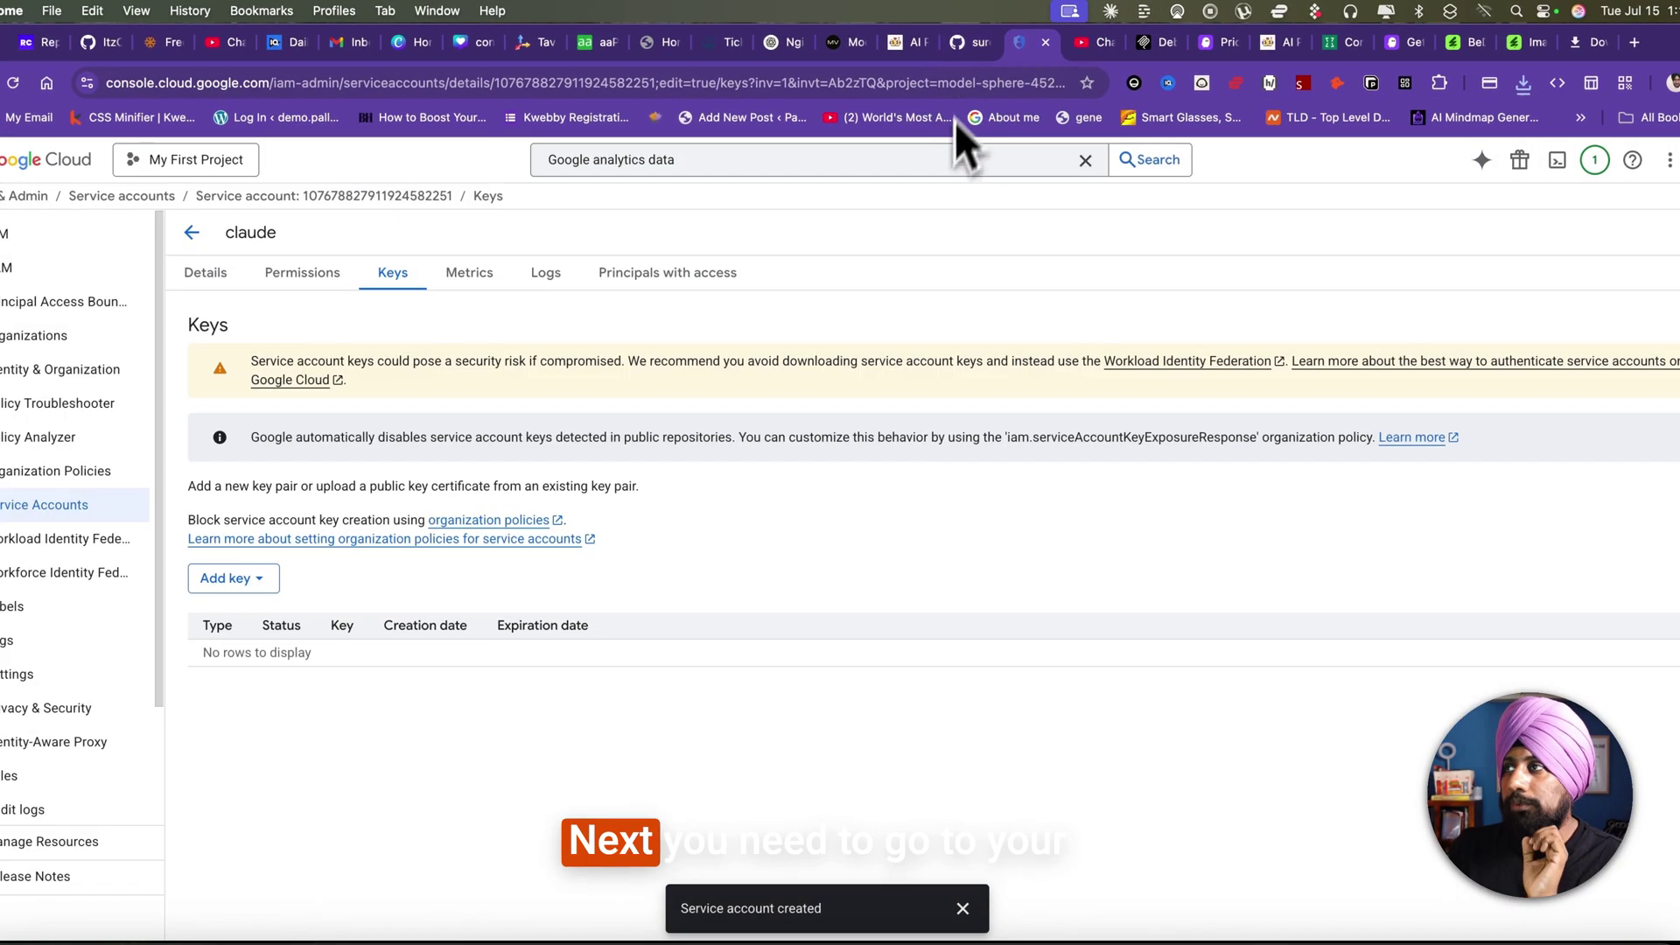
Step: Open Google Analytics Admin and the Add users form in Kwebby - GA4's Property access management
left_click(448, 82)
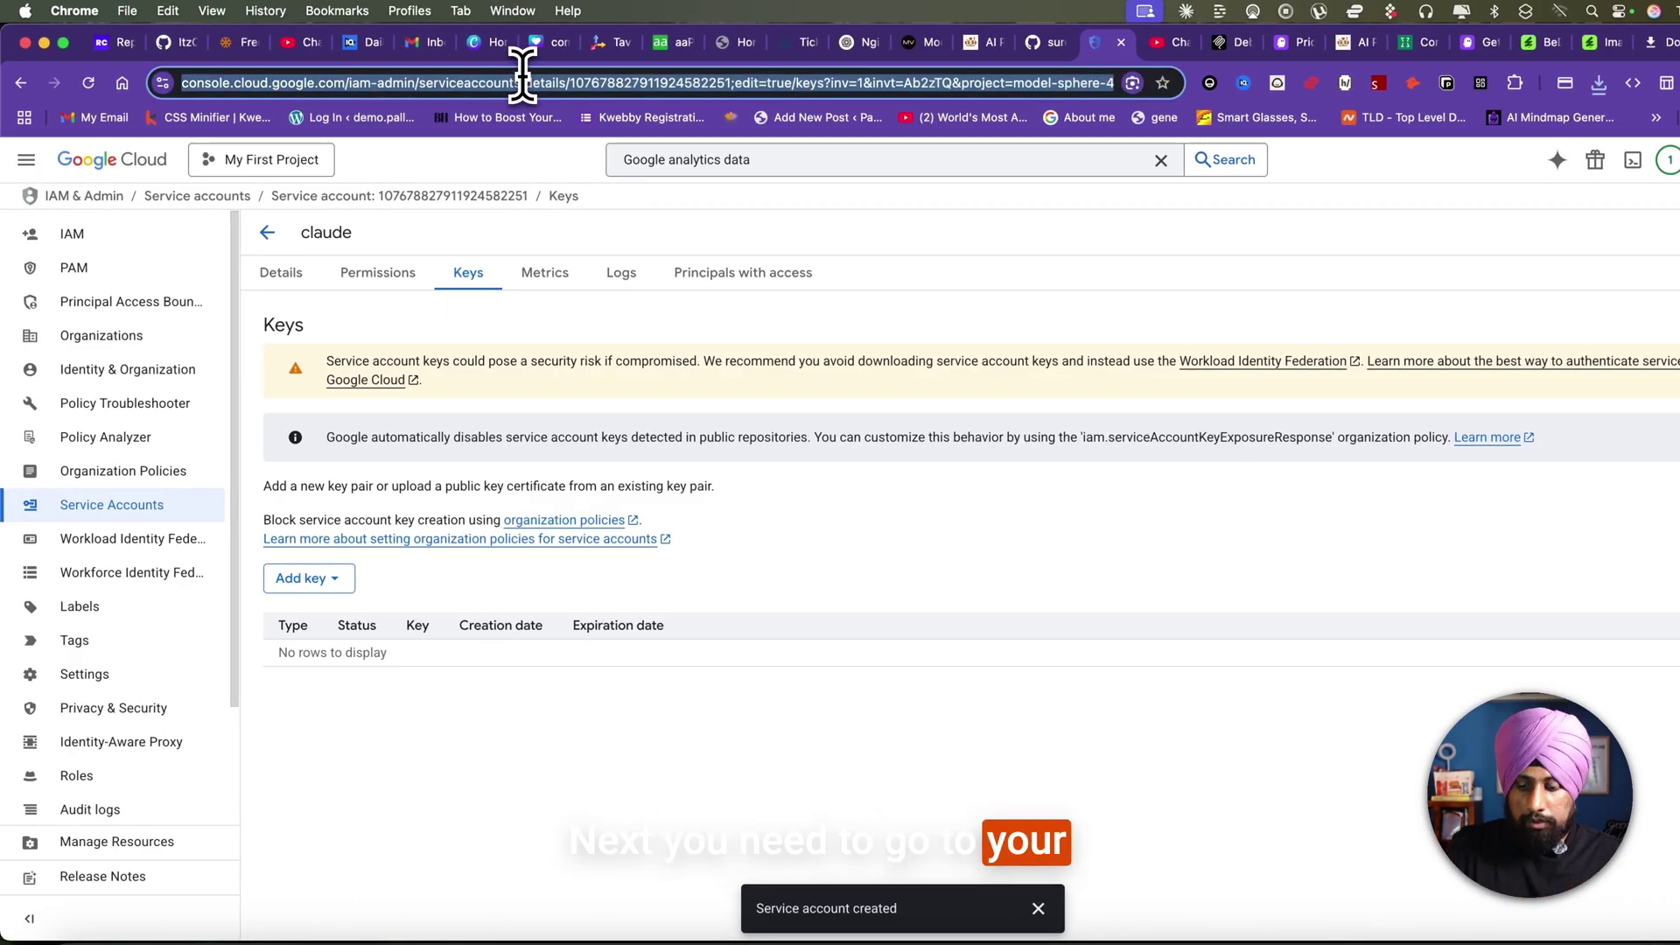
type("google.com/analytics/web/?authuser=5#/p355749844/reports/intelligenthome")
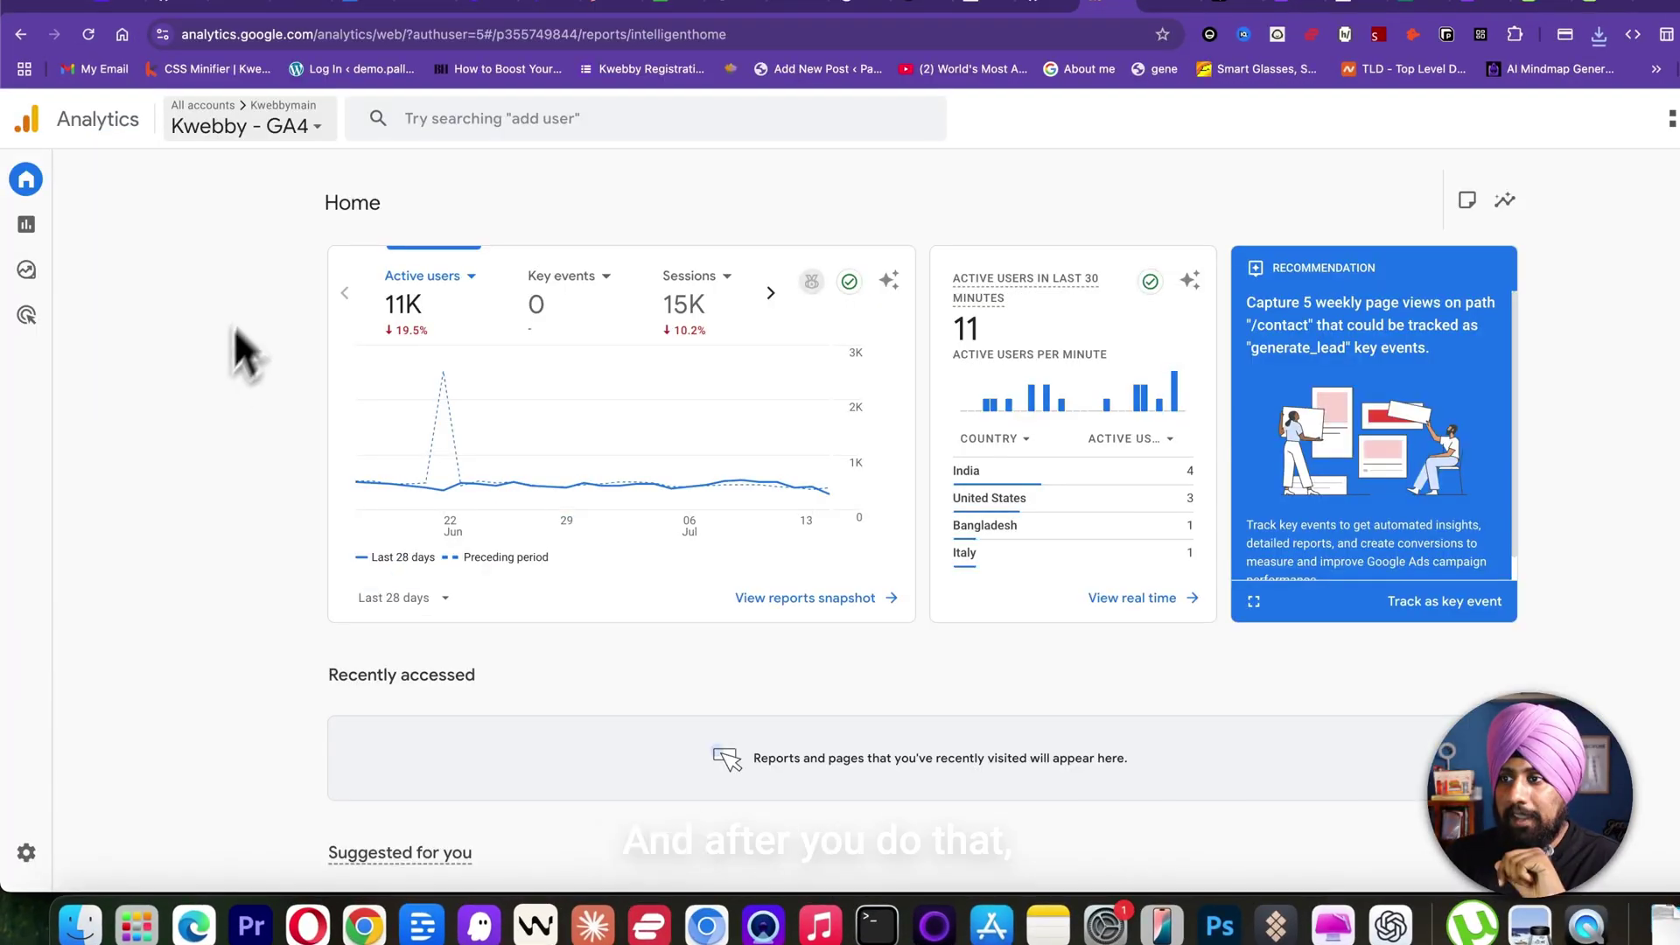
scroll(219, 359, "down", 1)
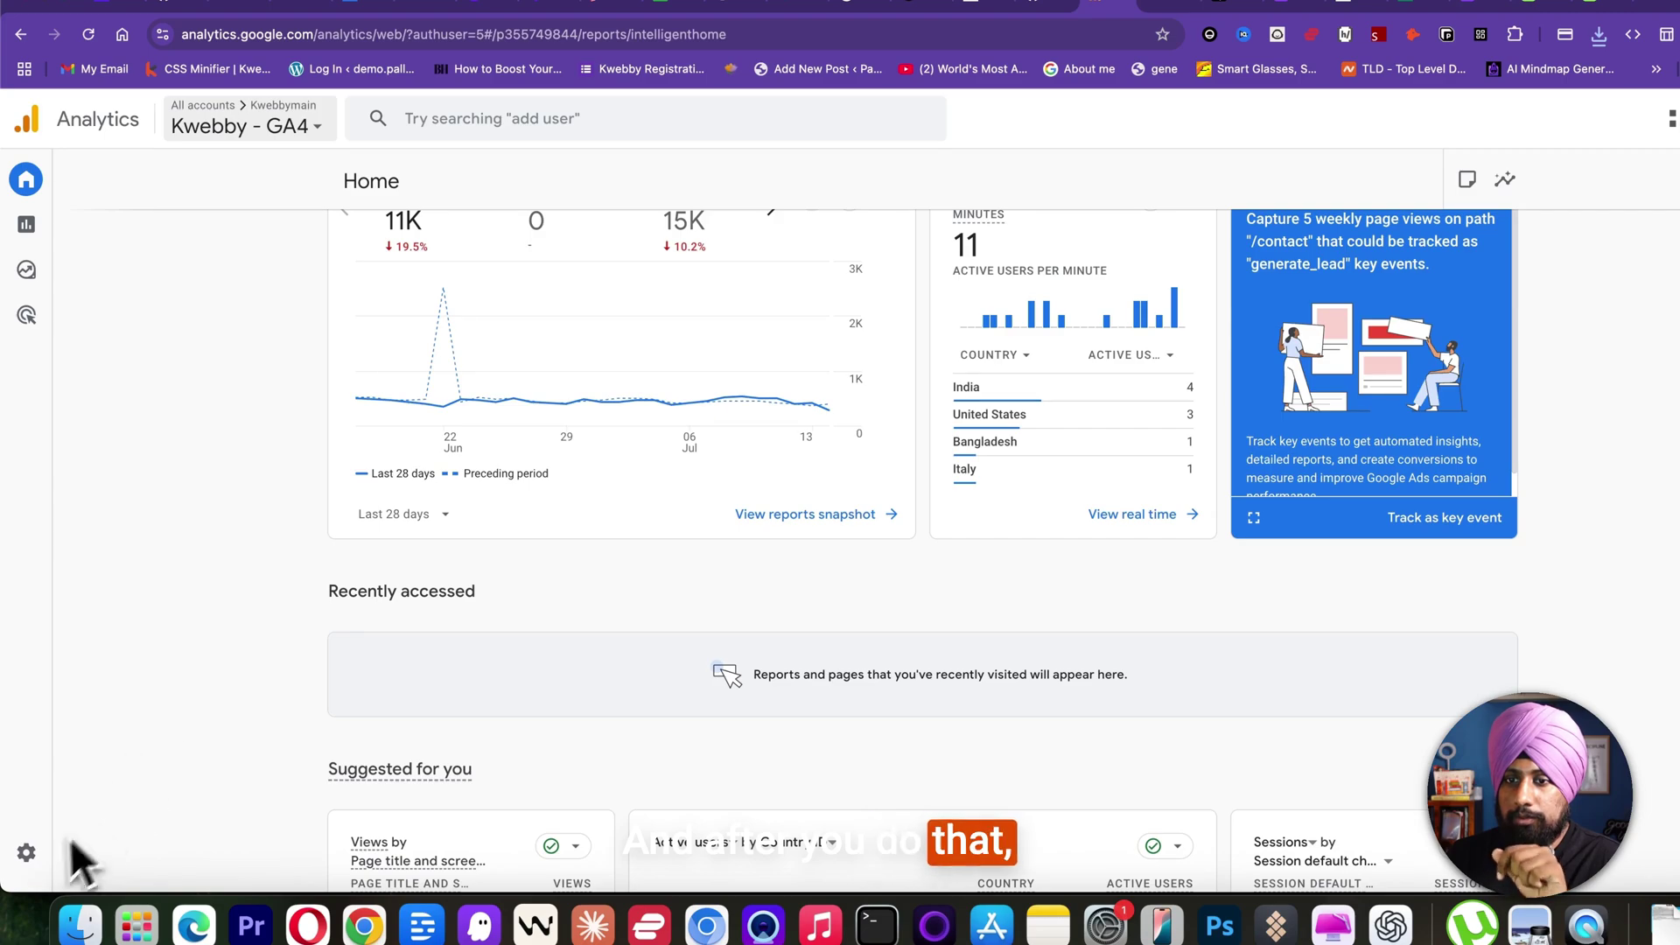
left_click(26, 852)
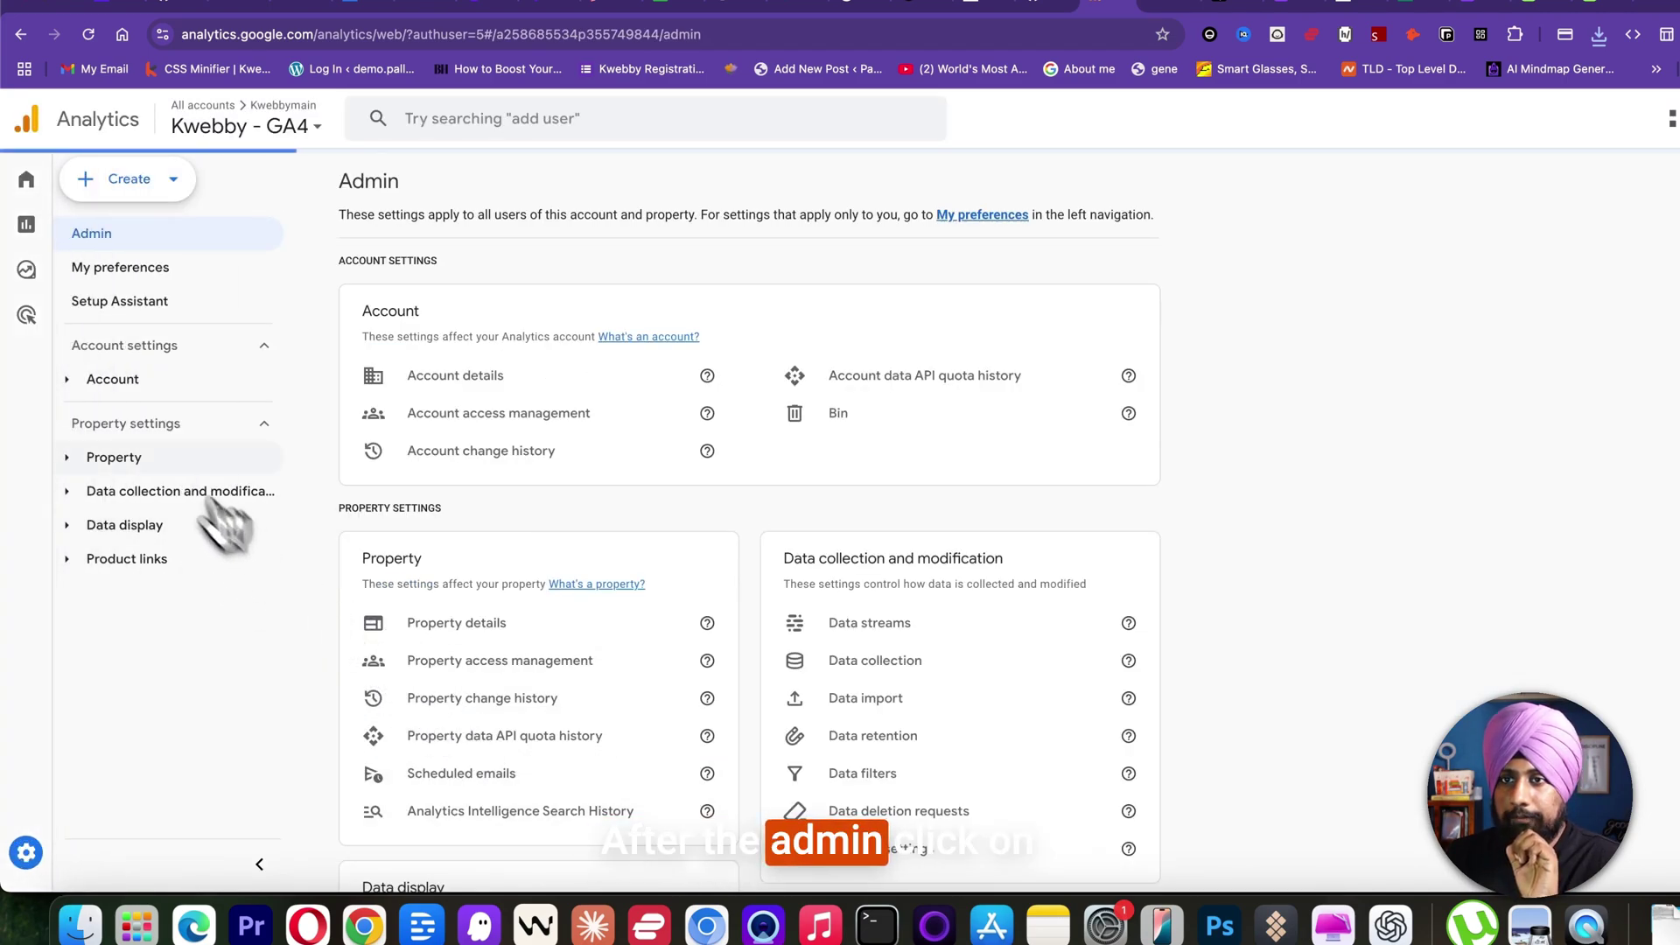
left_click(154, 459)
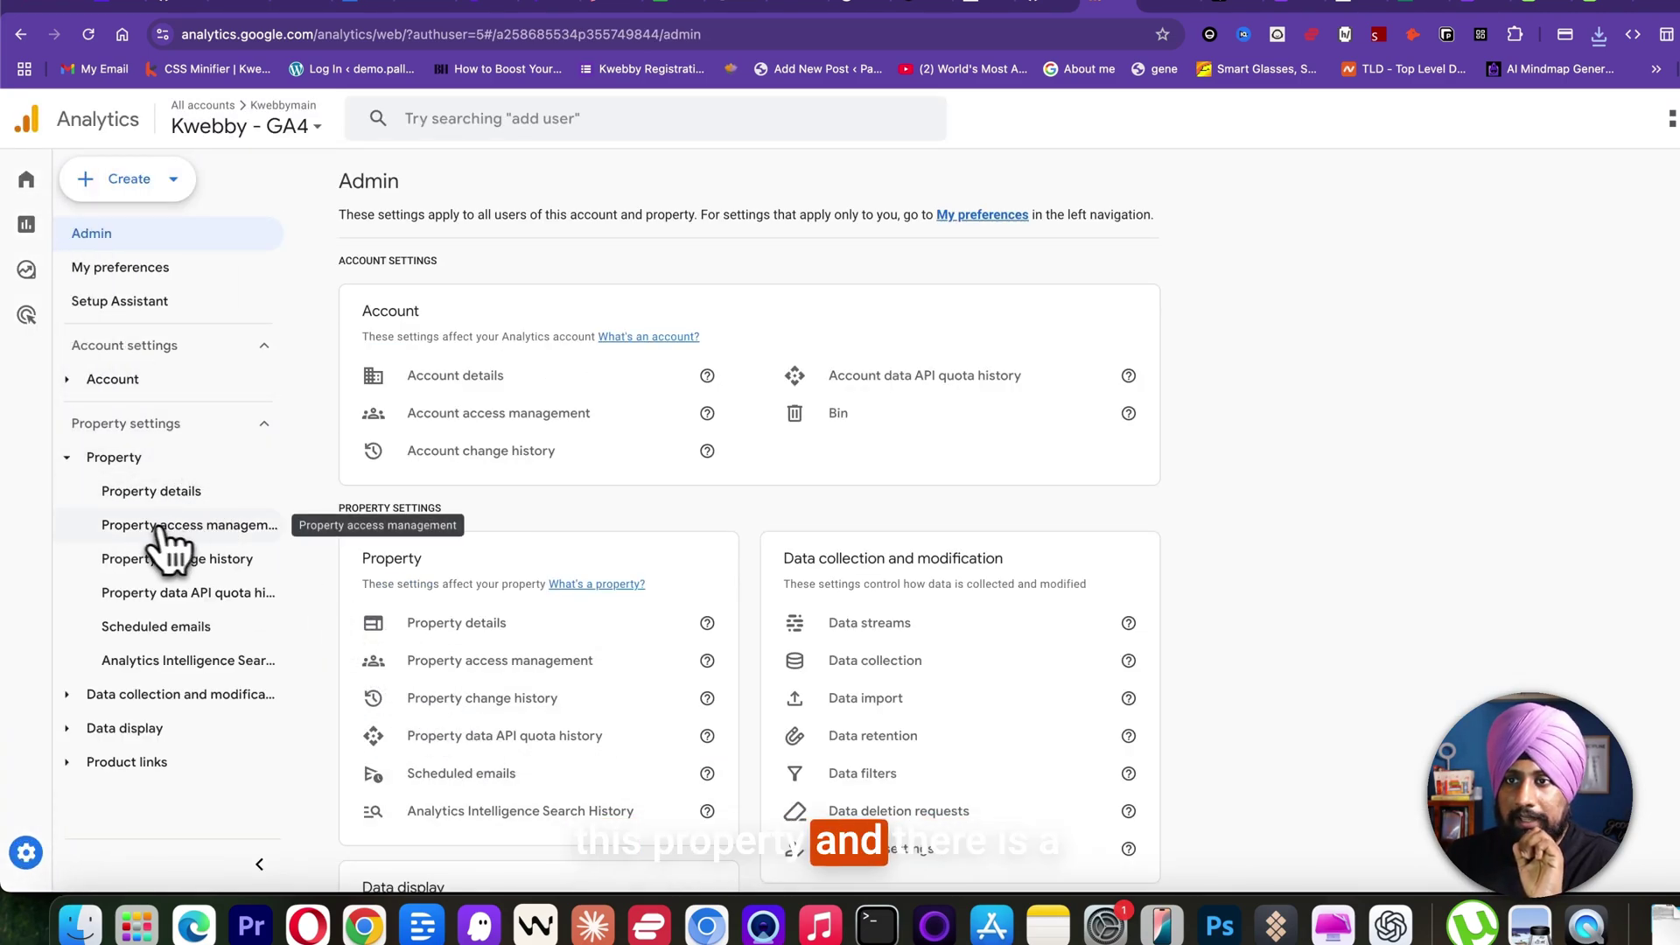
left_click(223, 530)
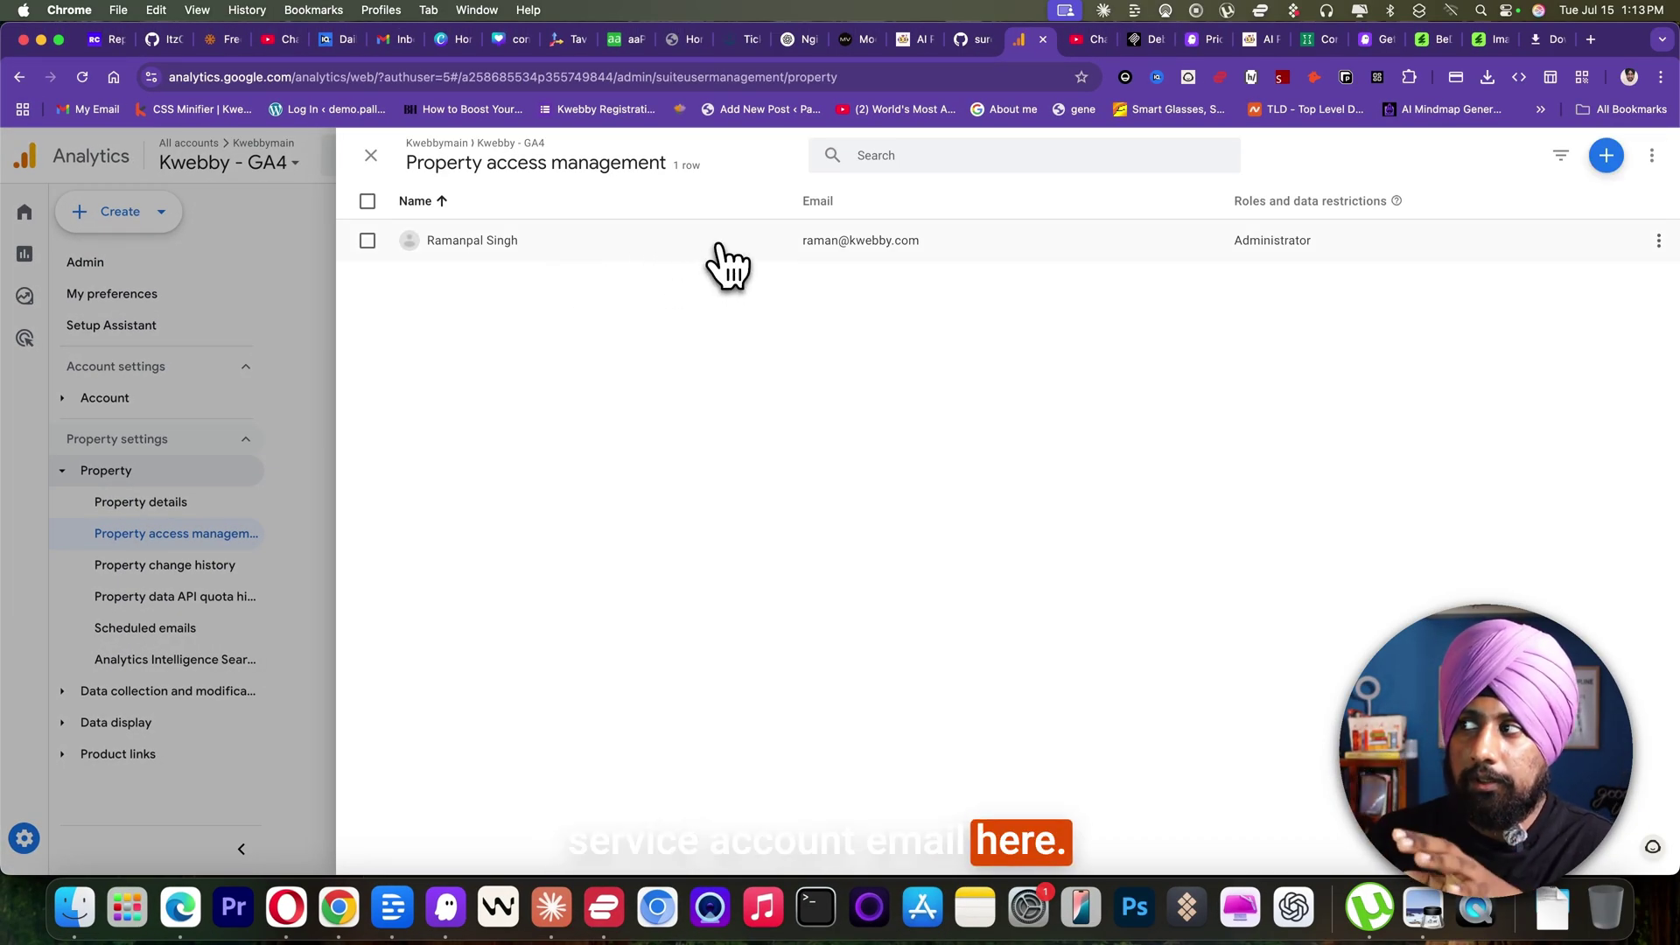
left_click(1606, 157)
left_click(1585, 210)
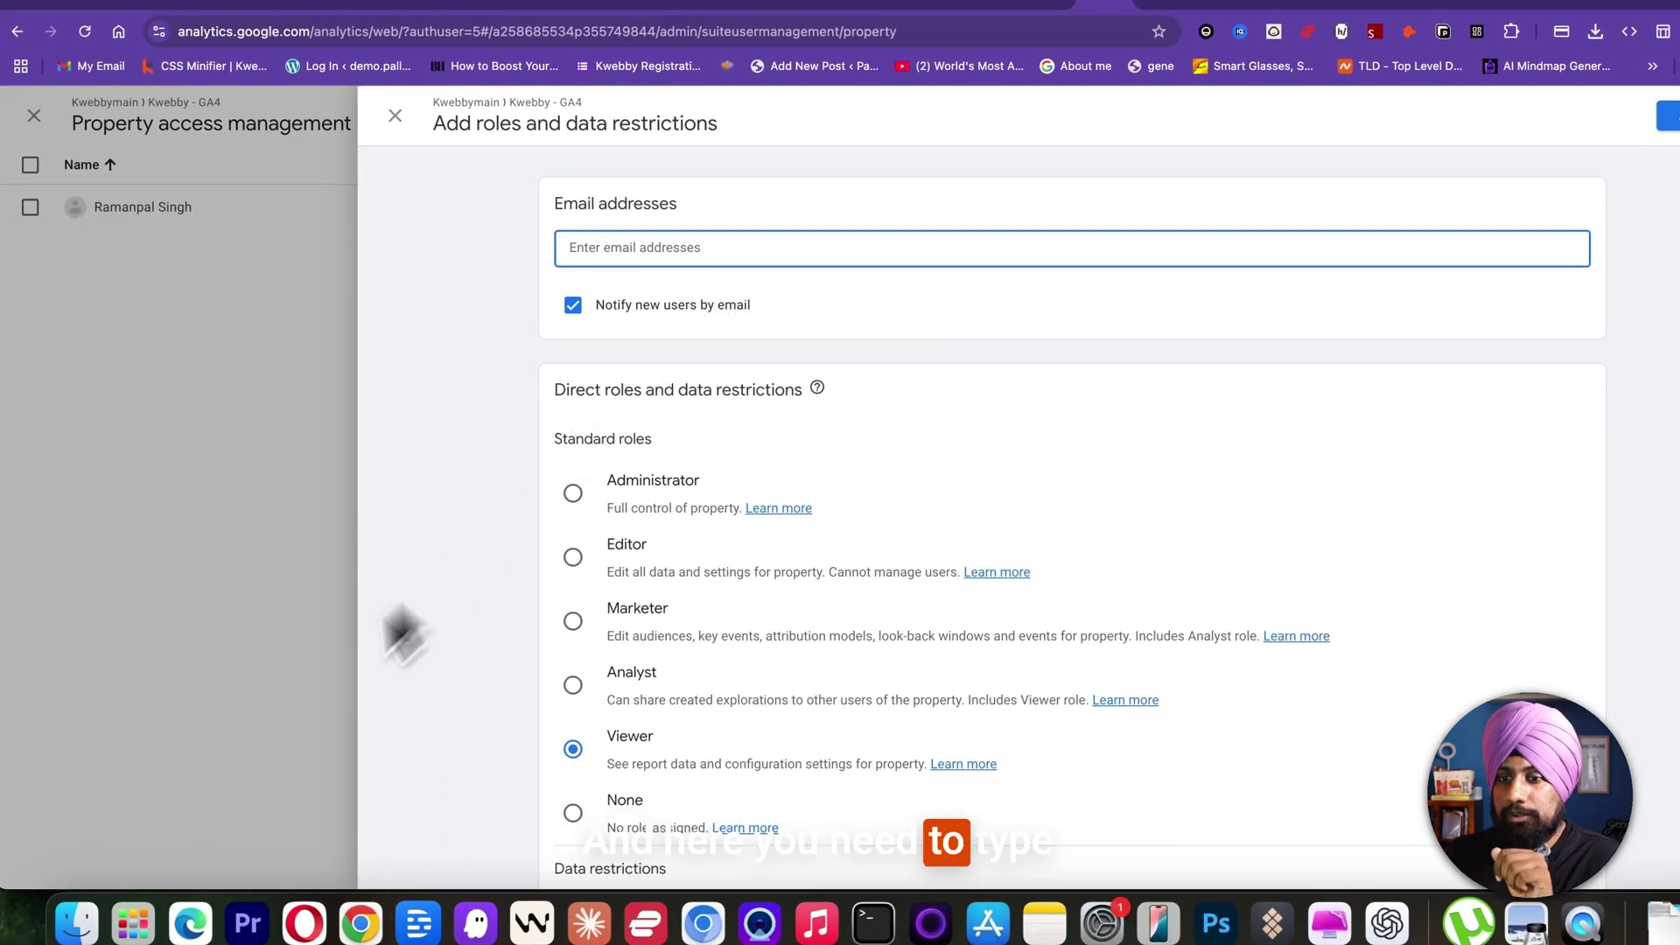
Step: Open model-sphere-452006-i9-ce95e716888a.json from Downloads in TextEdit and select its client_email value
left_click(77, 923)
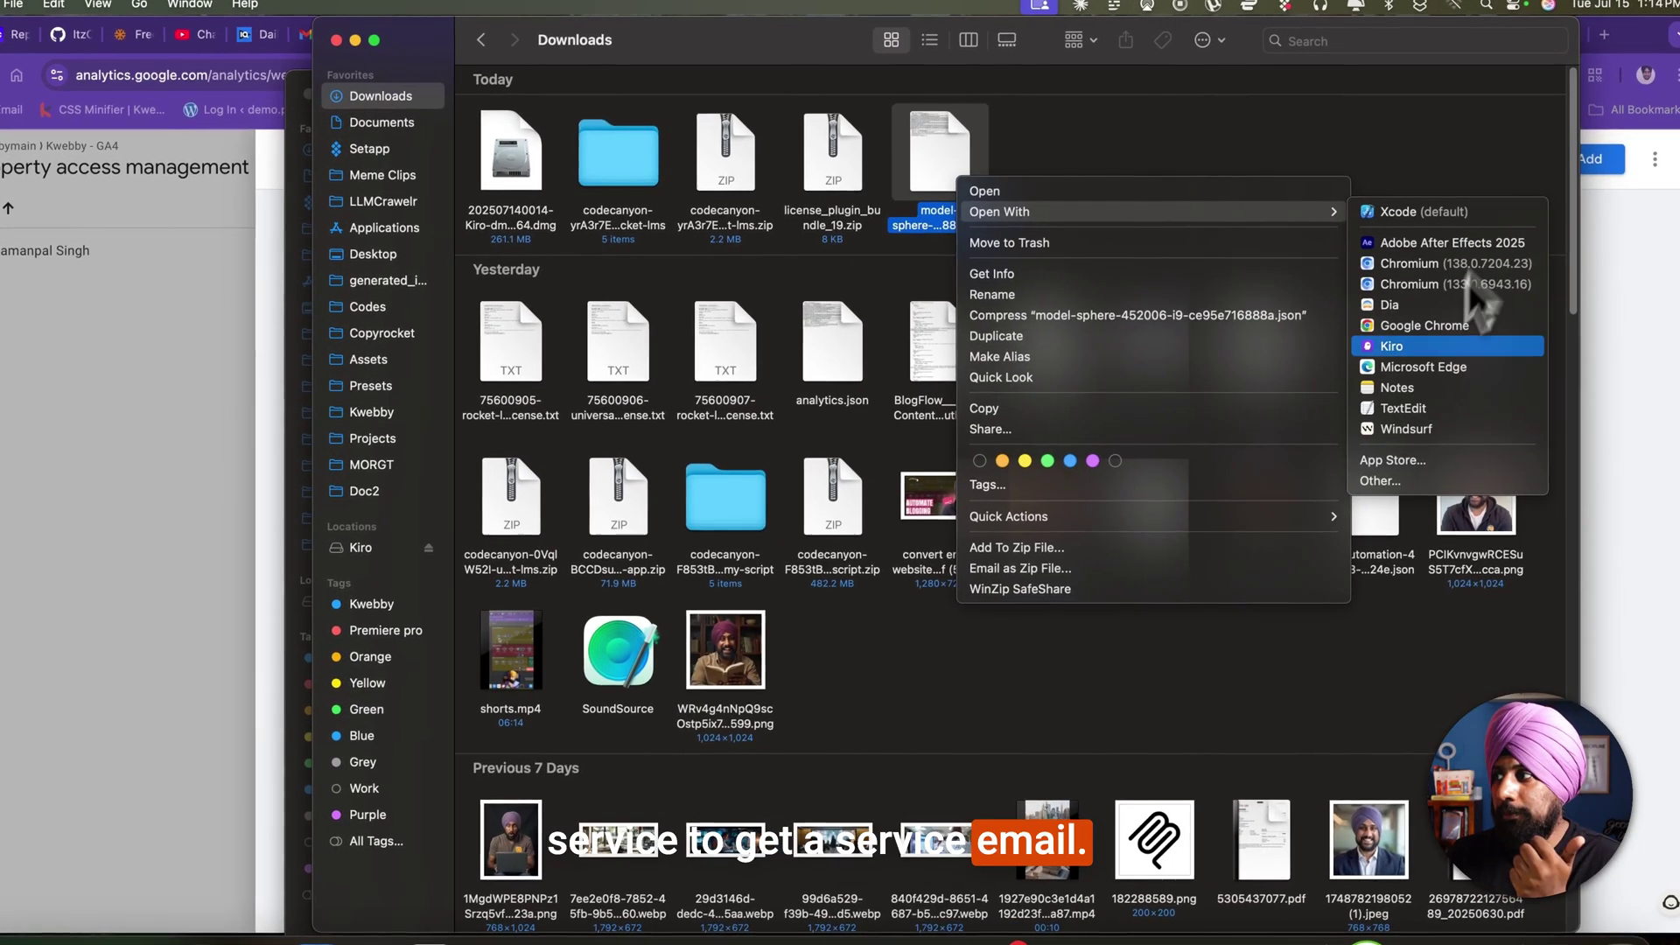
left_click(1427, 414)
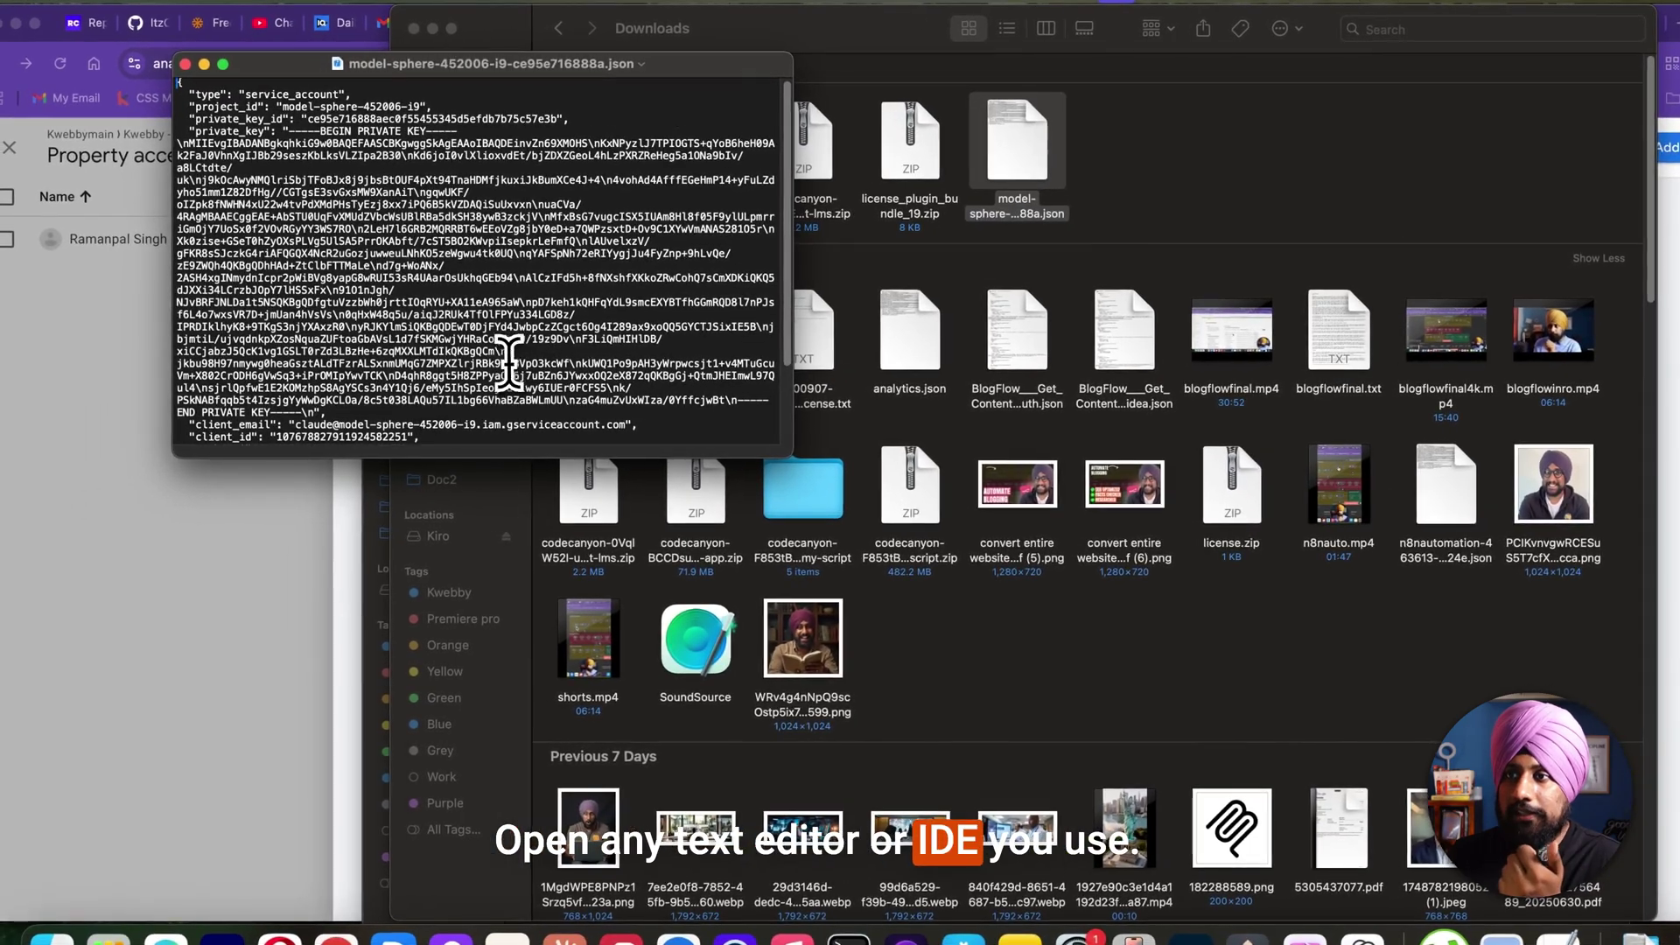
scroll(510, 362, "down", 2)
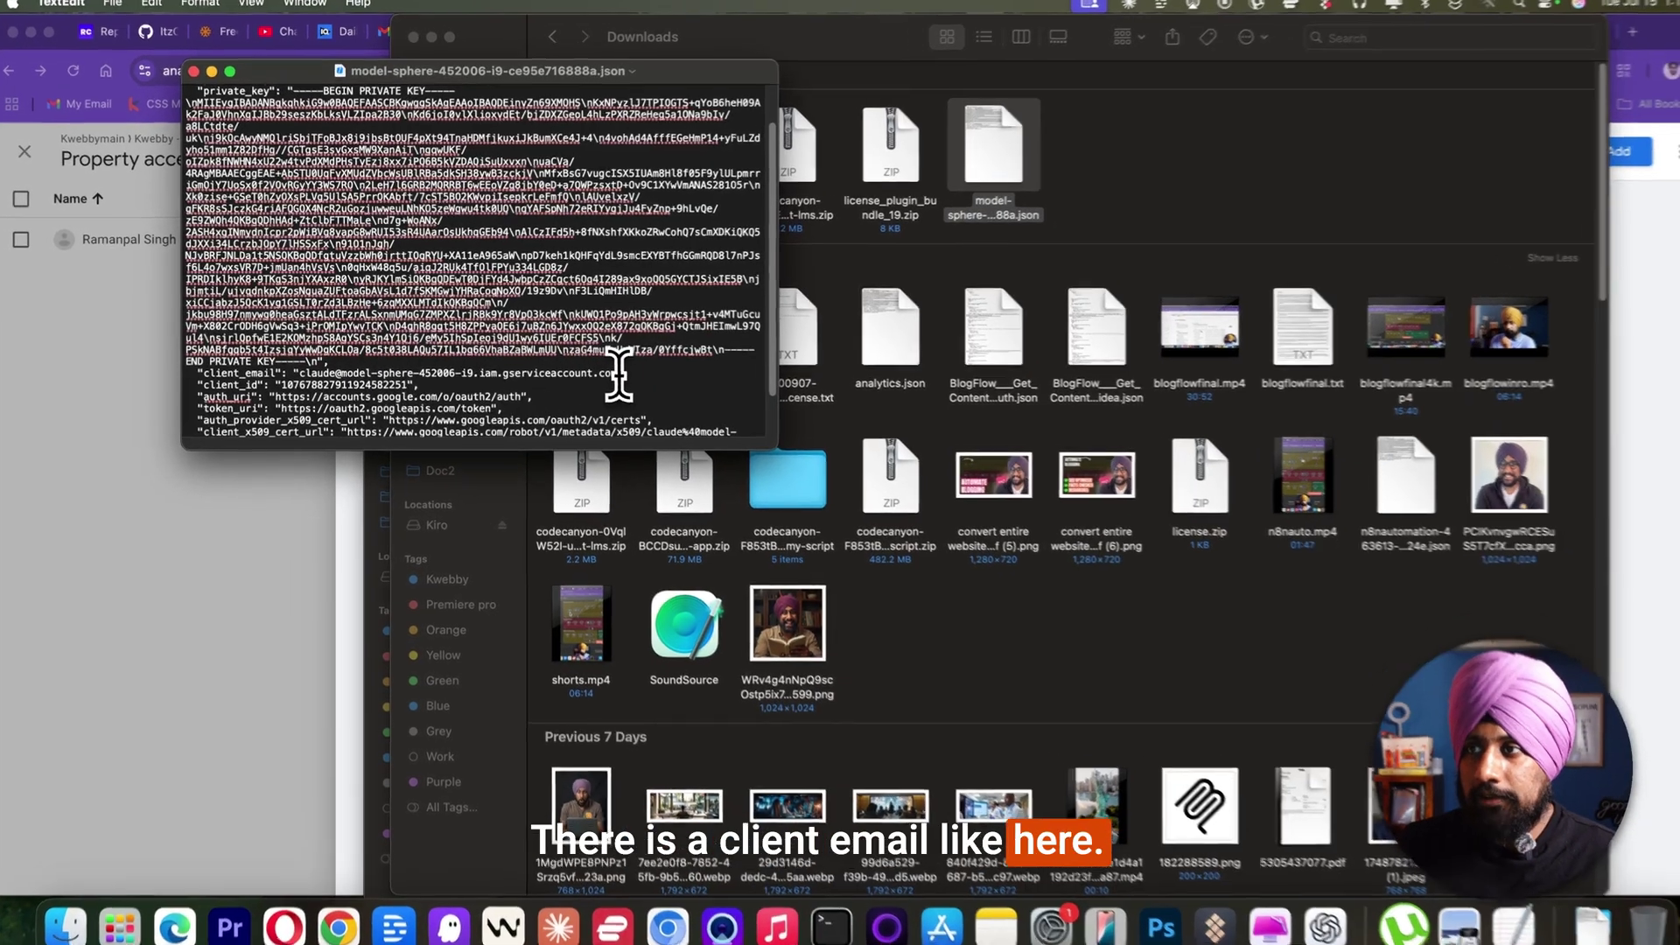
left_click_drag(585, 372, 319, 373)
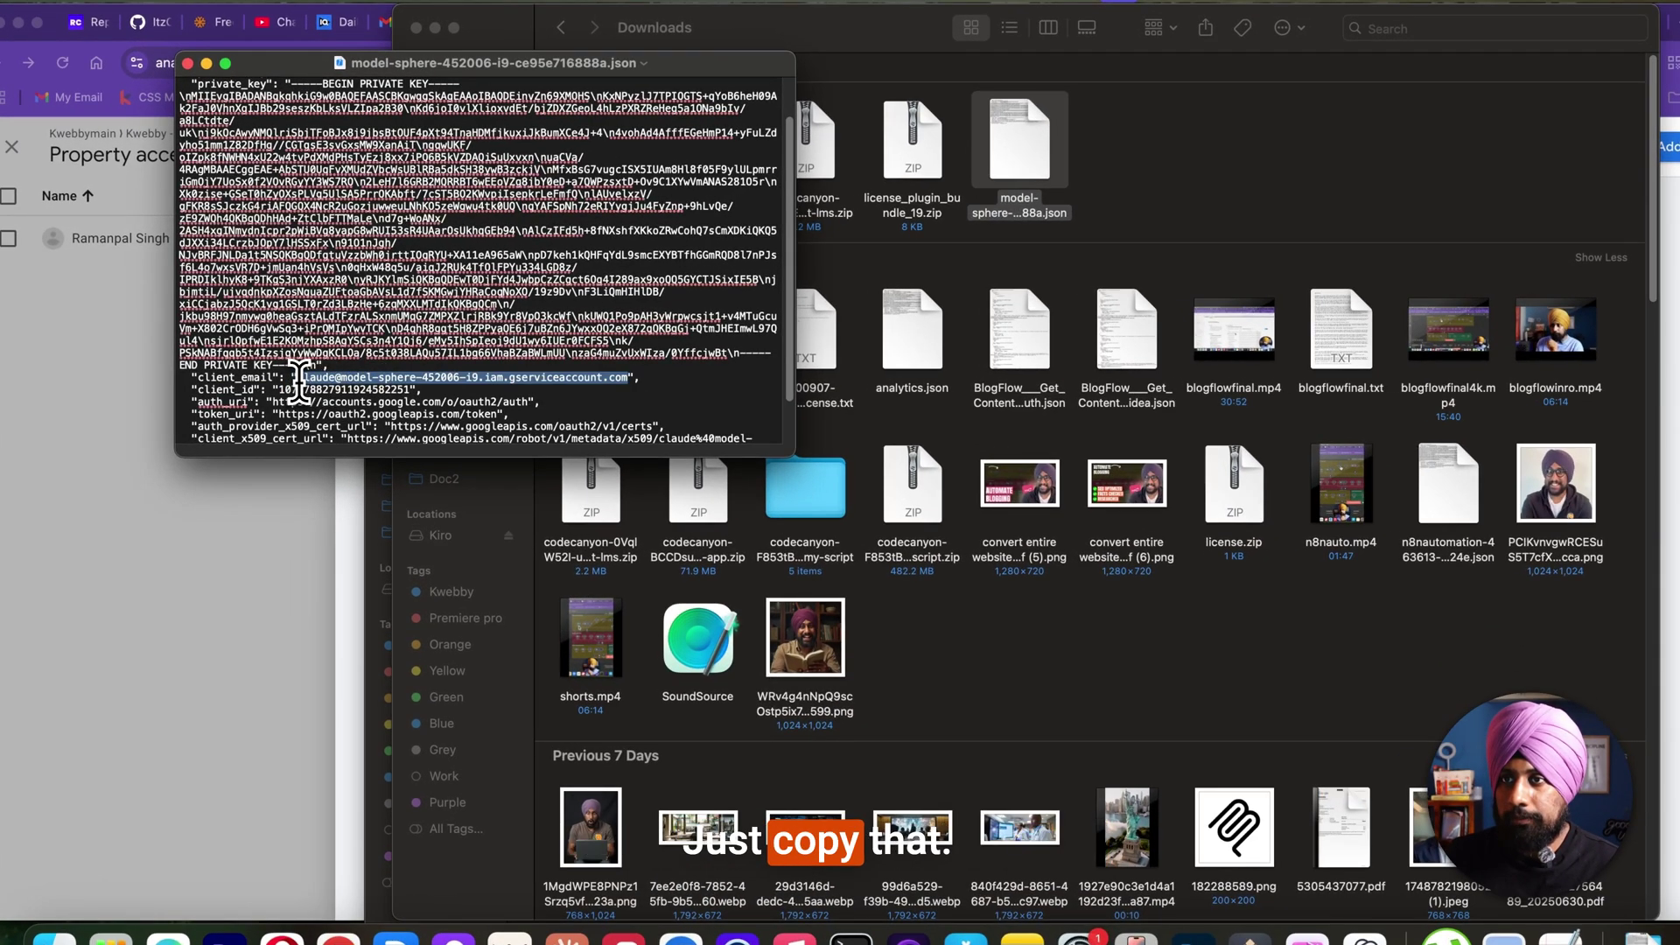
Step: Paste the service-account email into Email addresses and add it with the Viewer role
left_click(218, 503)
left_click(700, 278)
key("super+v")
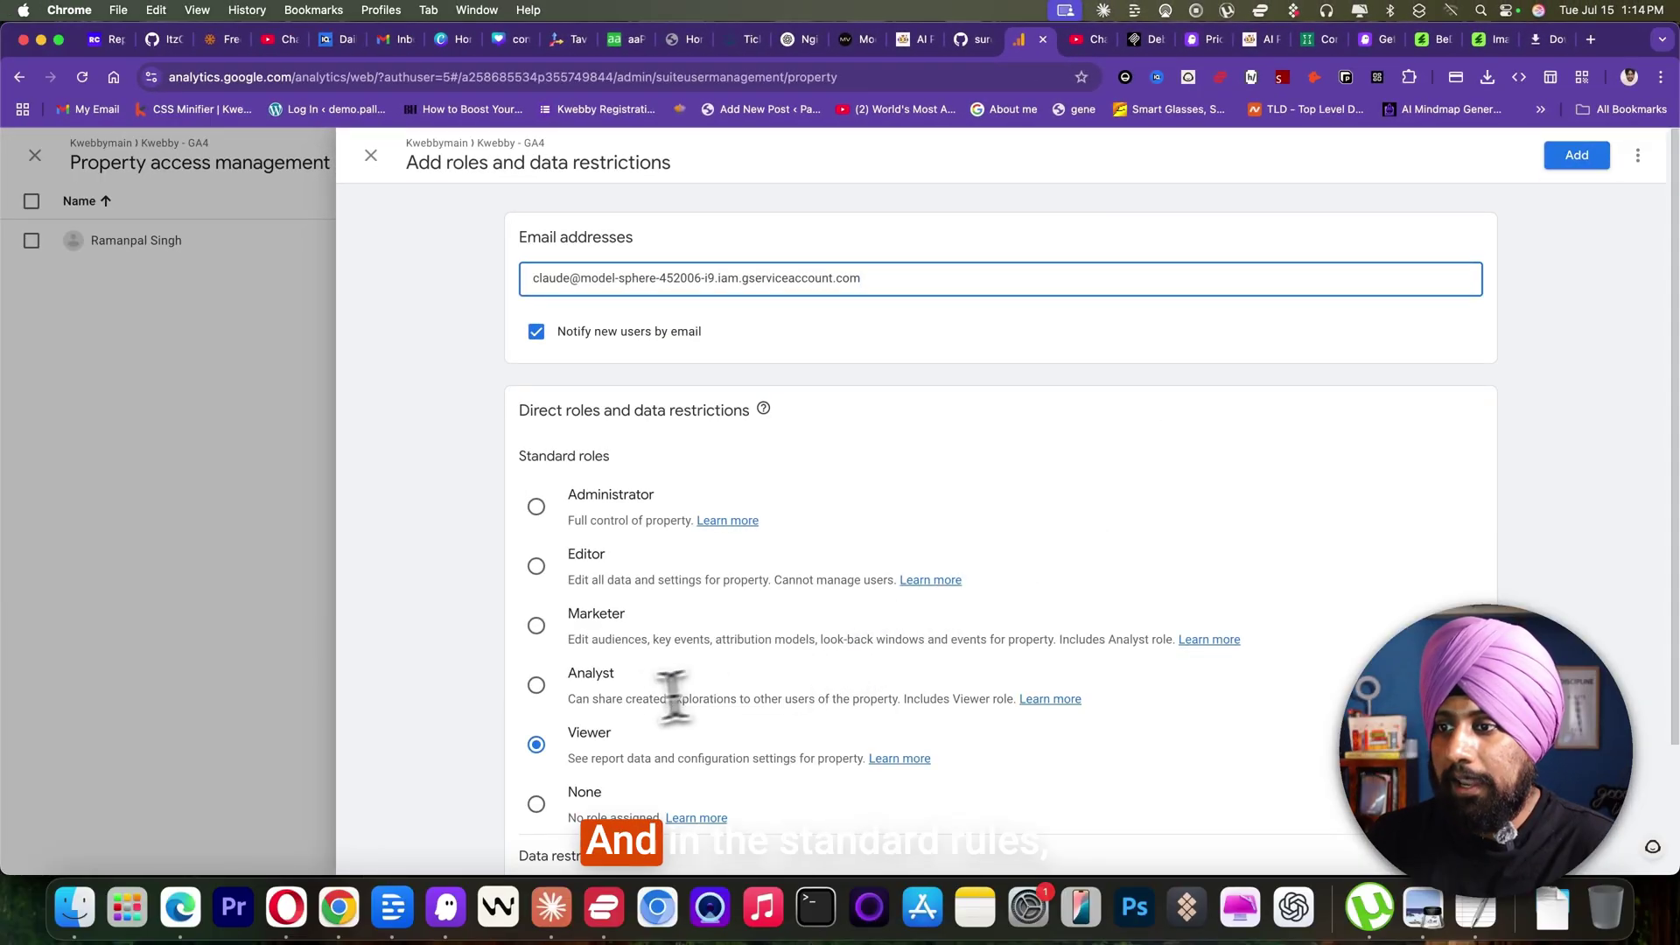
scroll(572, 604, "down", 1)
scroll(562, 722, "down", 1)
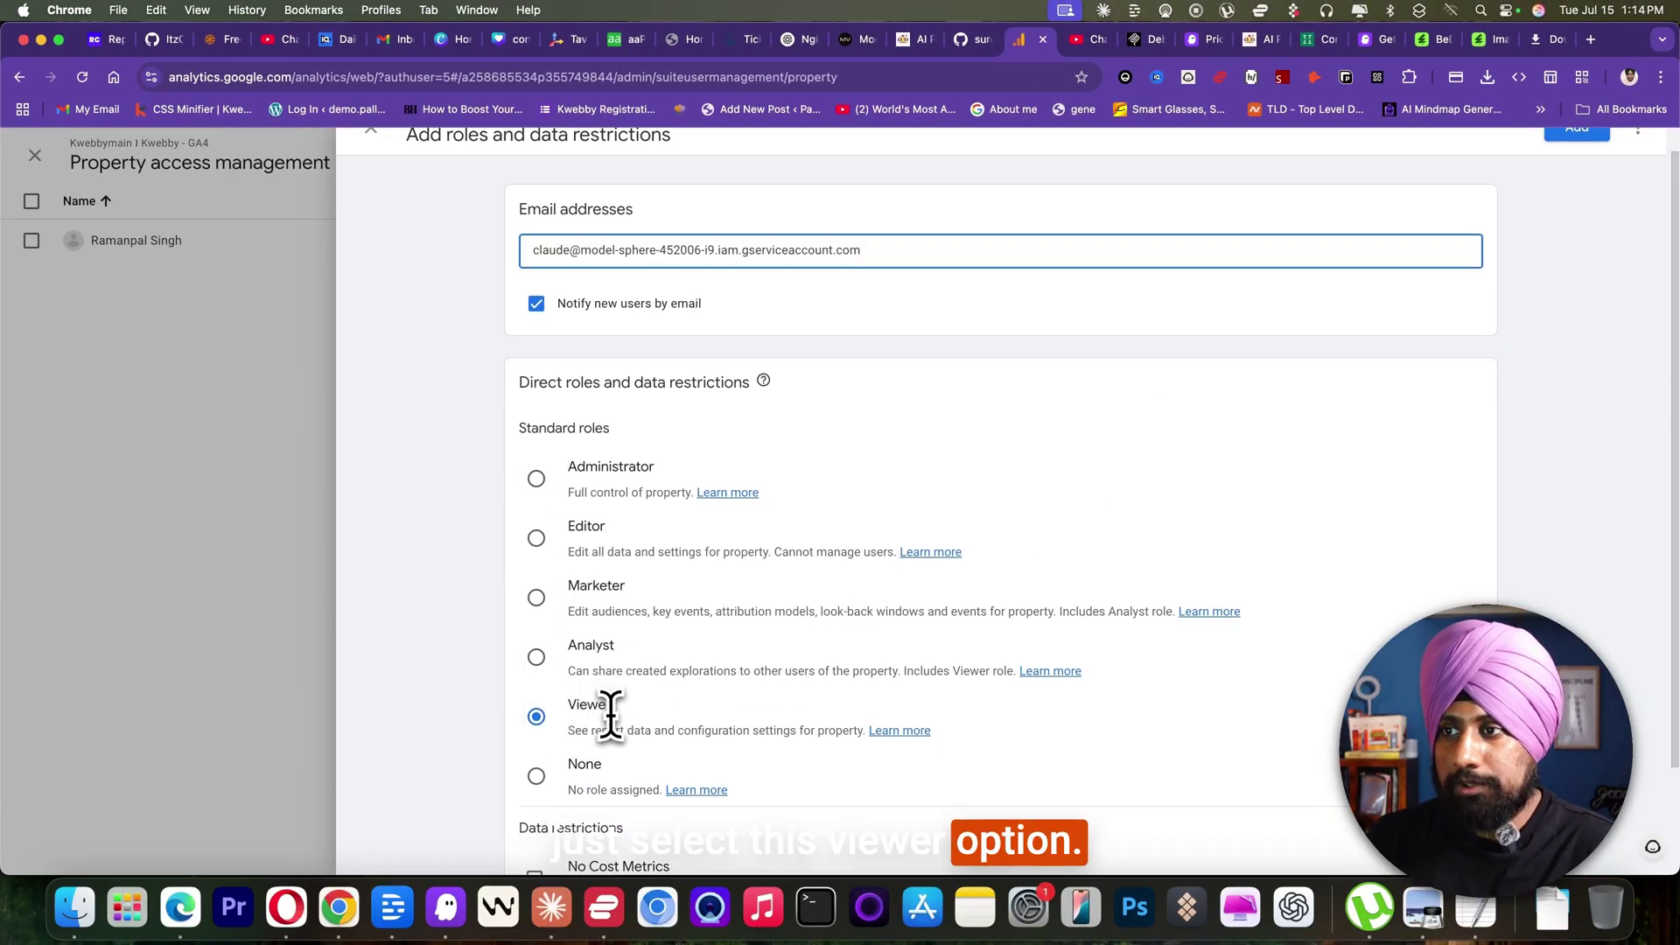
scroll(1094, 438, "up", 1)
left_click(1577, 156)
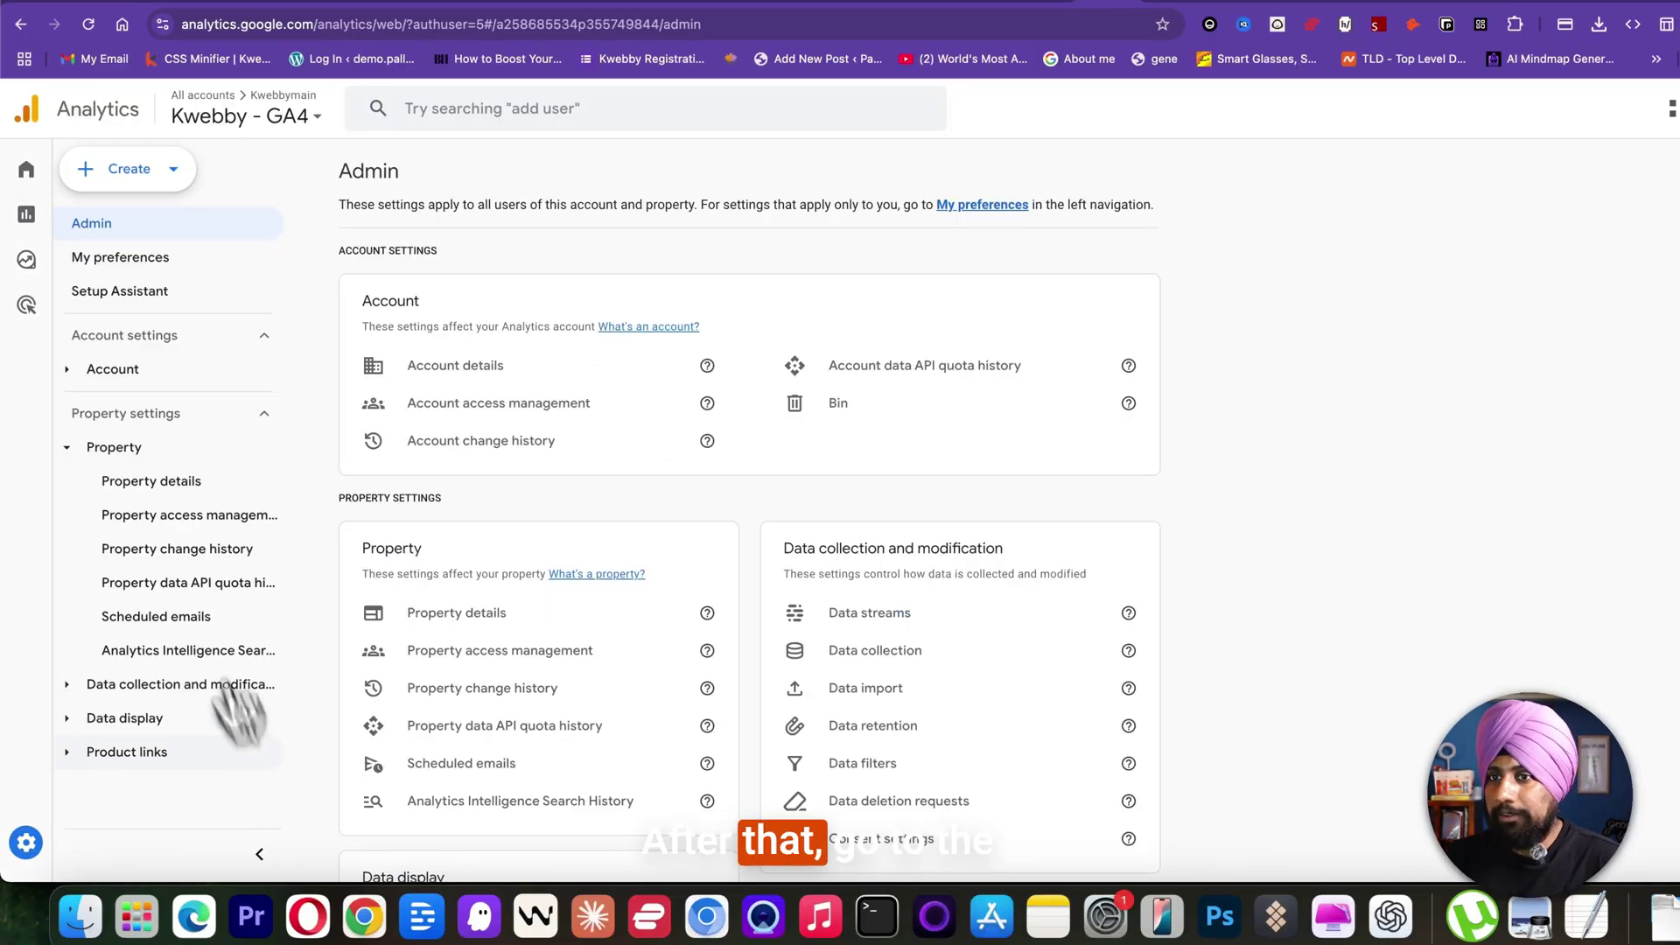
Step: Copy the Kwebby - GA4 property ID from Property details and switch to Claude
left_click(144, 484)
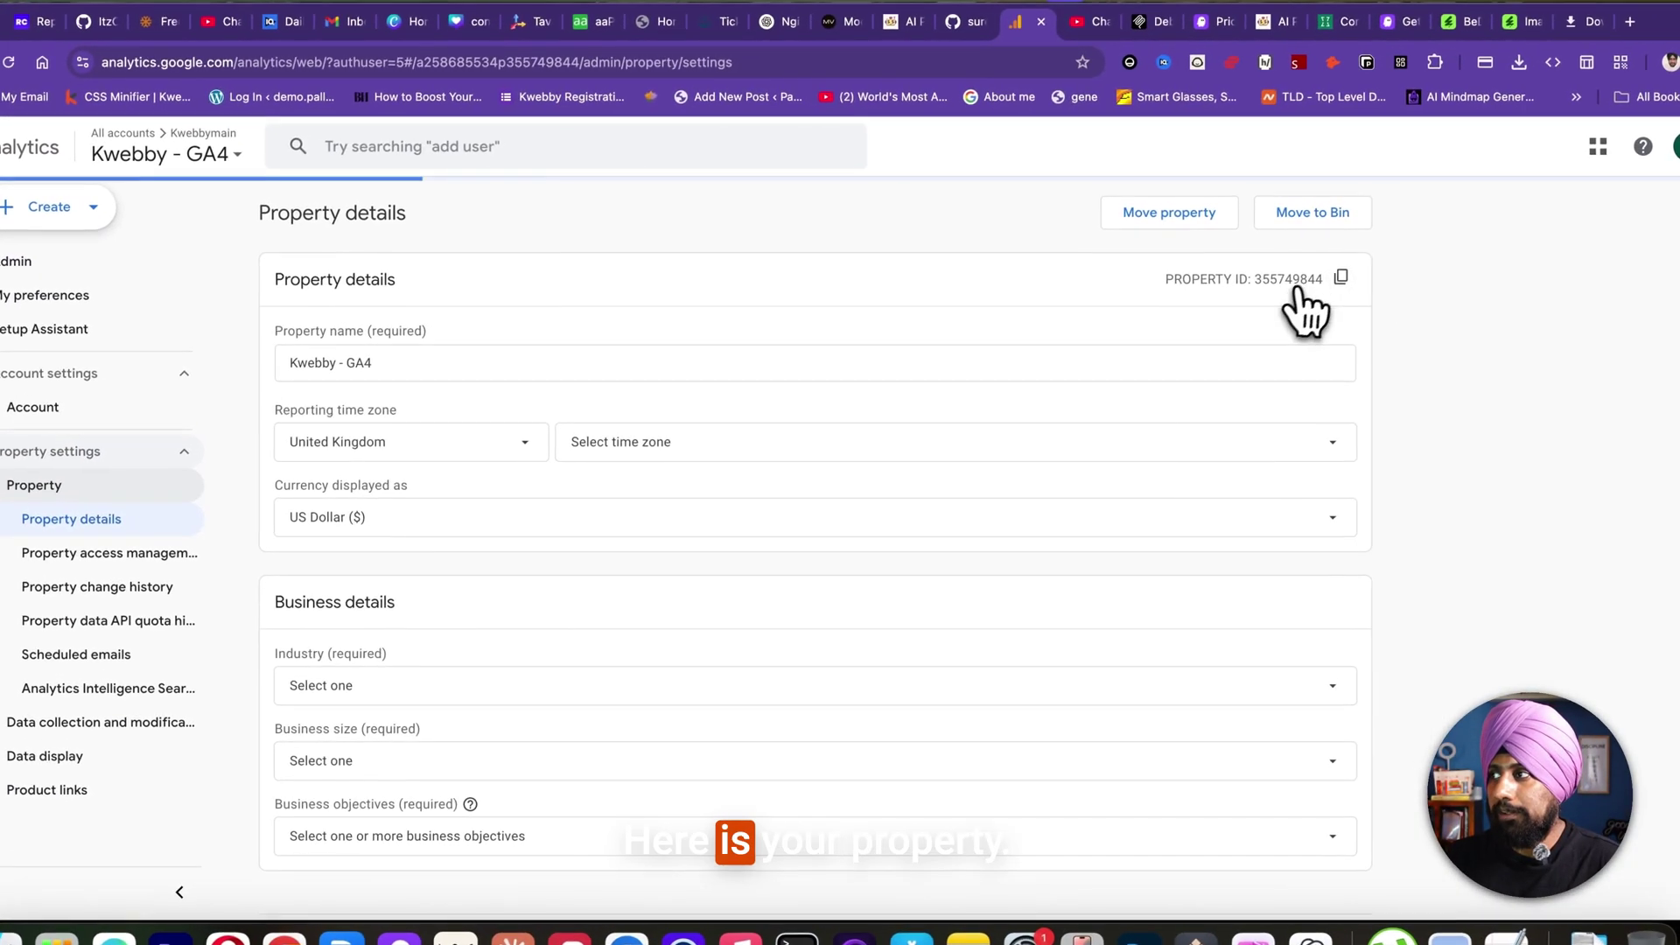
left_click(1338, 279)
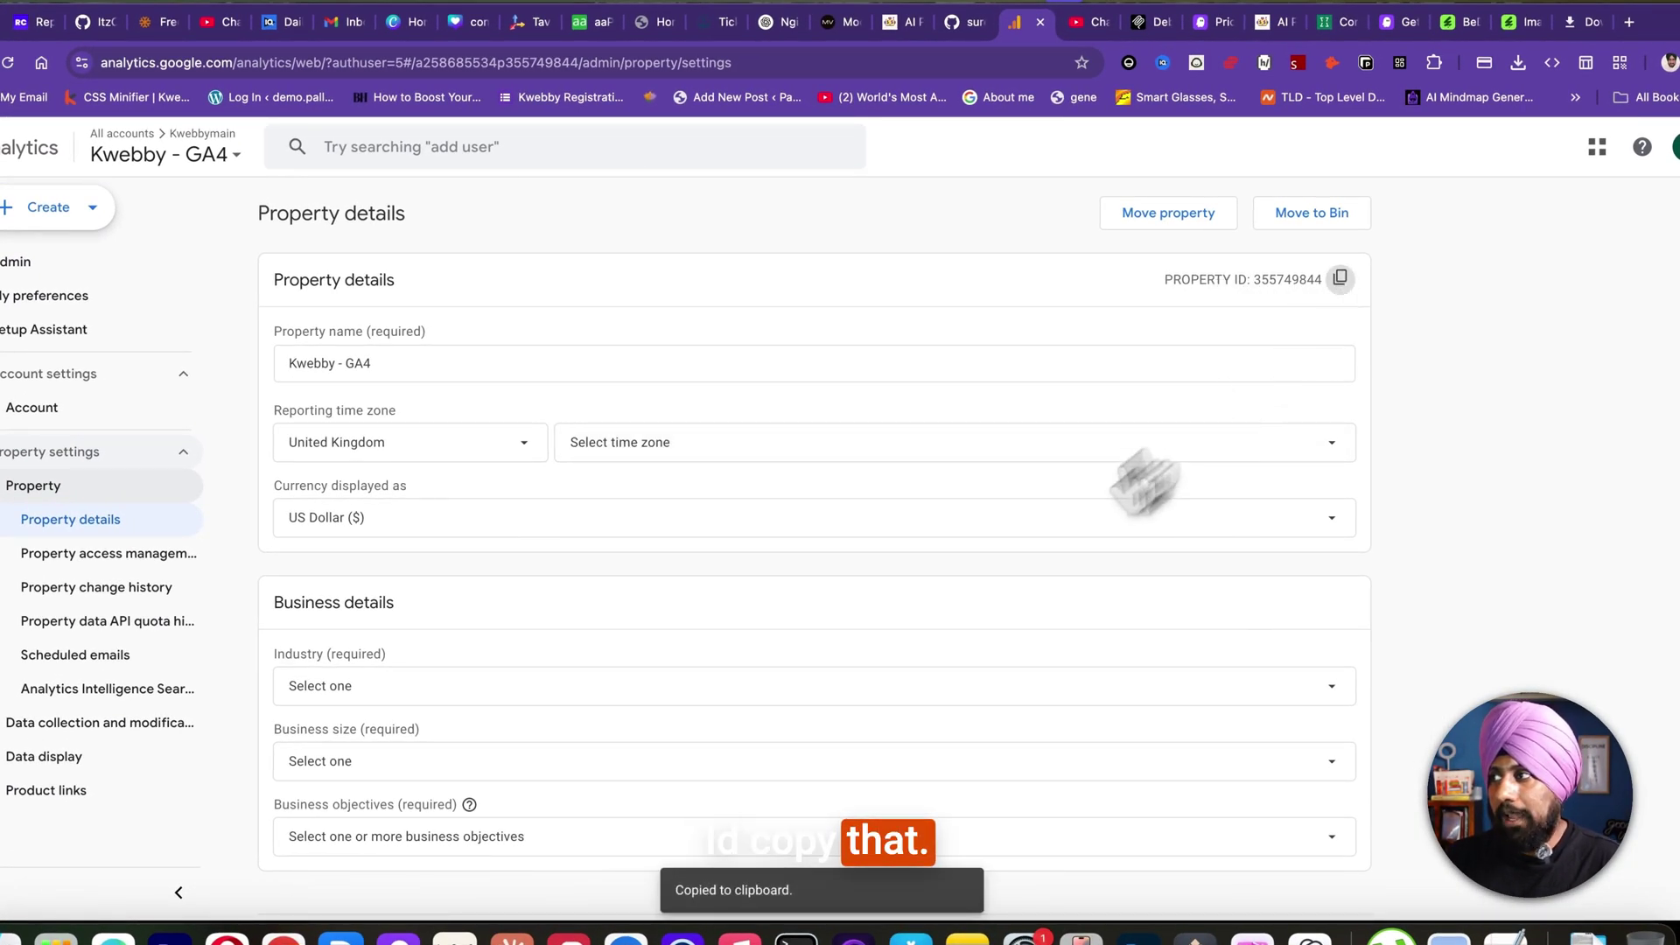
key("super+Tab")
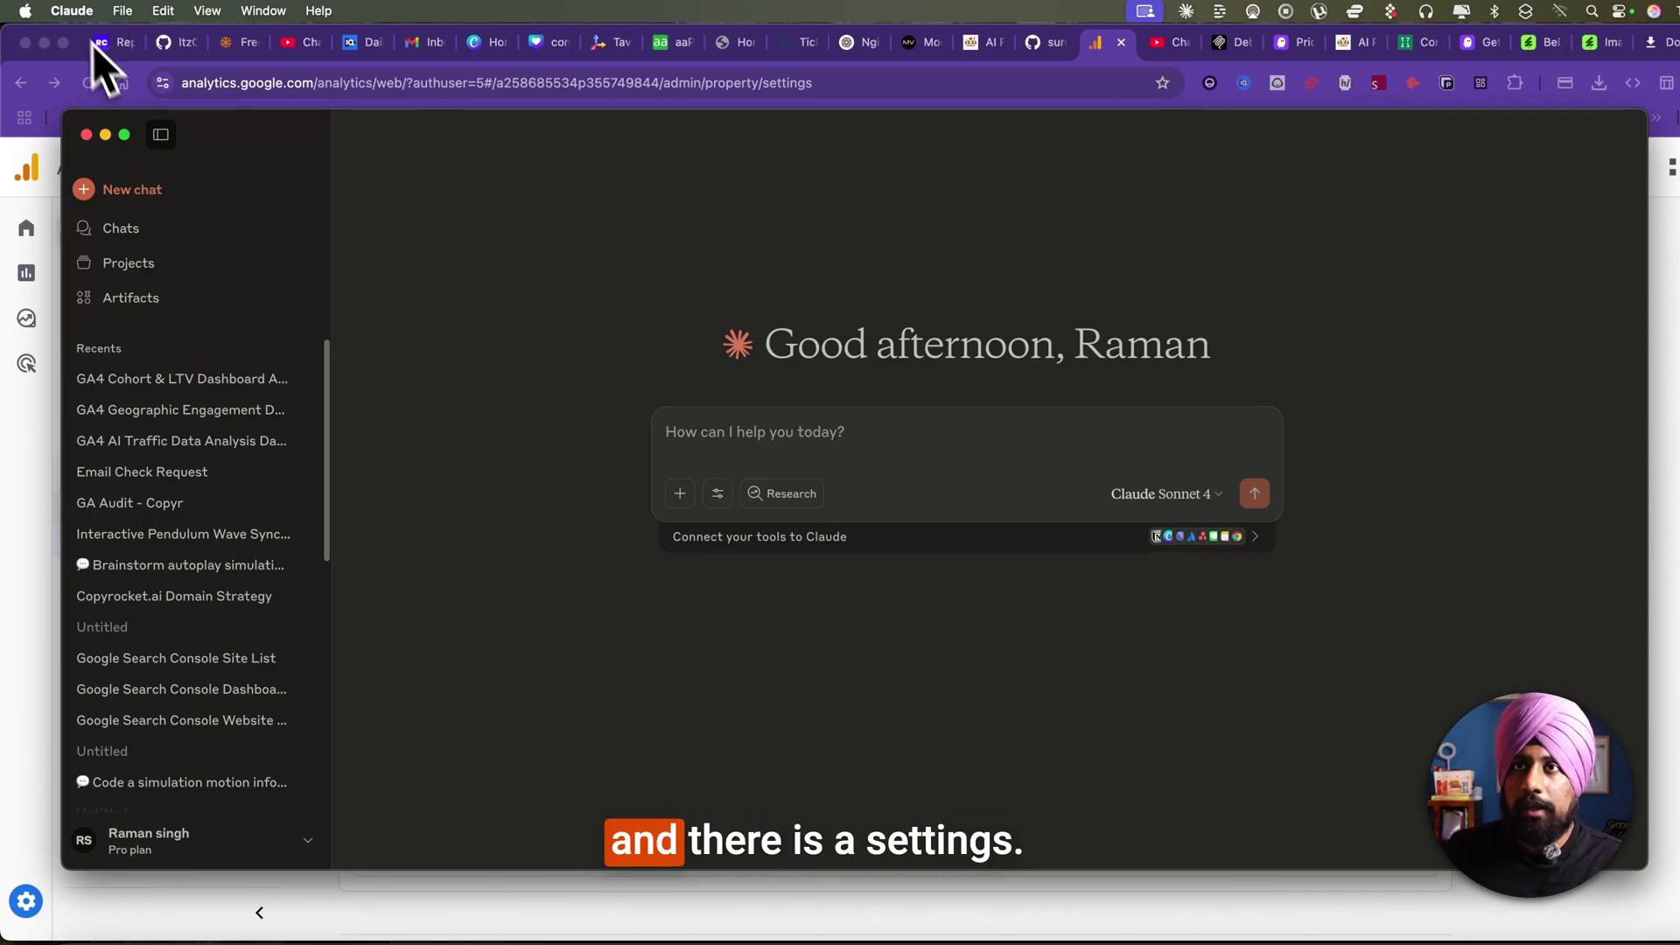
Step: From Claude's Developer settings for ga4-analytics, reveal claude_desktop_config.json and choose Open With TextEdit
left_click(74, 12)
left_click(97, 75)
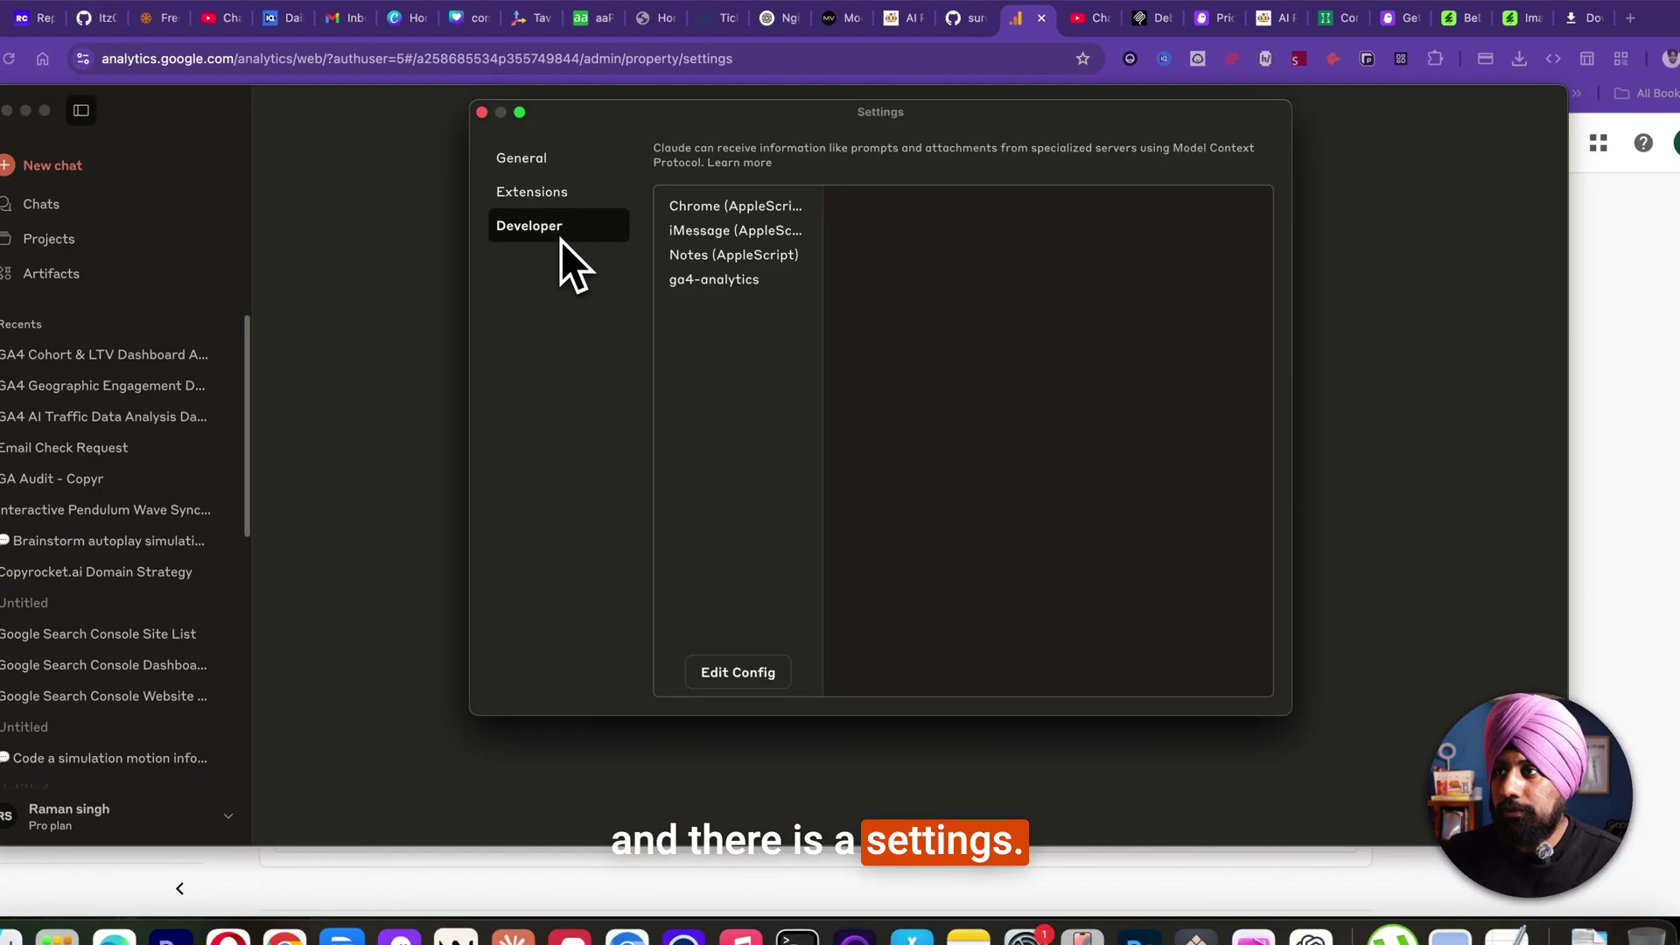
left_click(723, 280)
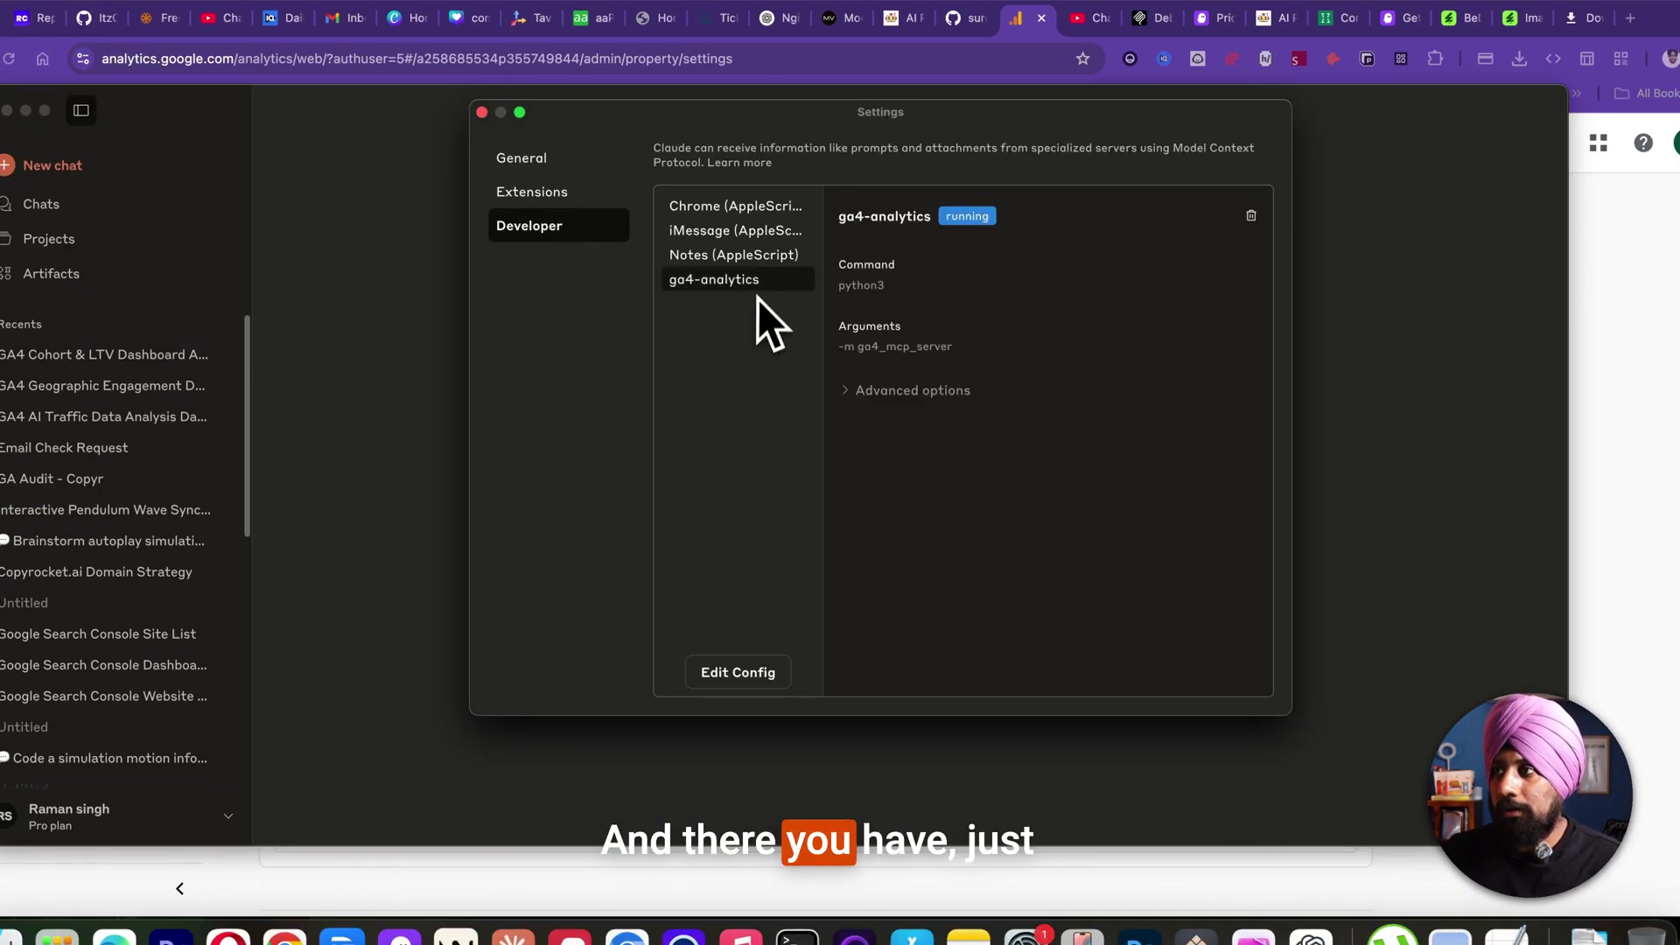
left_click(754, 671)
left_click_drag(1083, 198, 1081, 166)
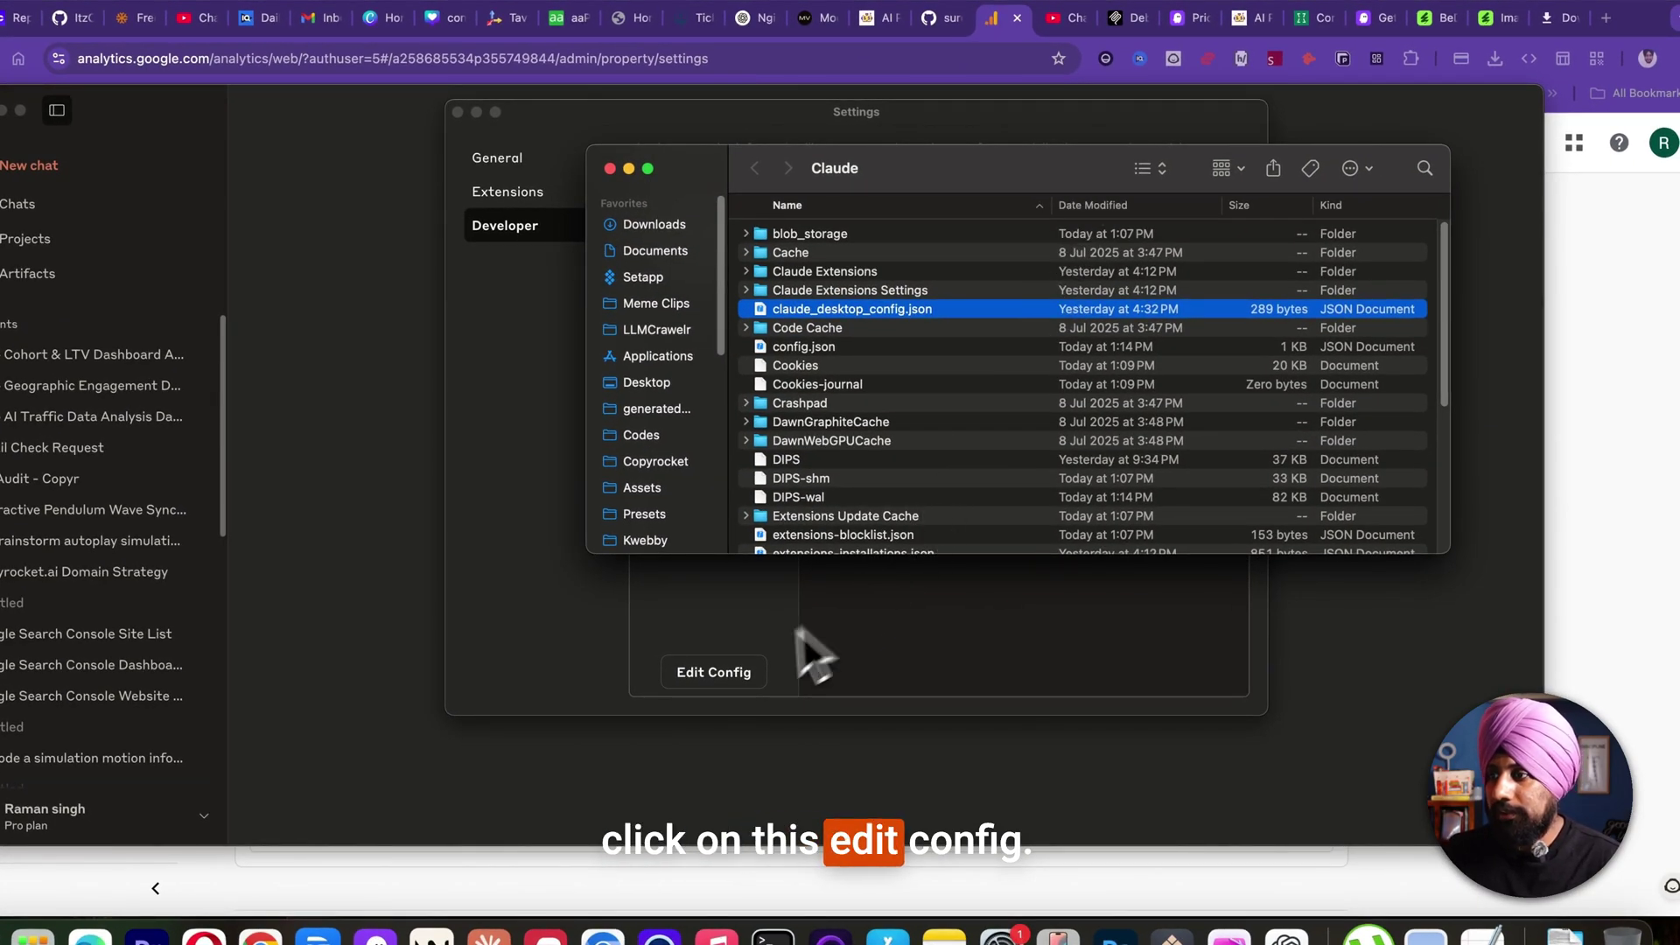
left_click(744, 672)
right_click(835, 312)
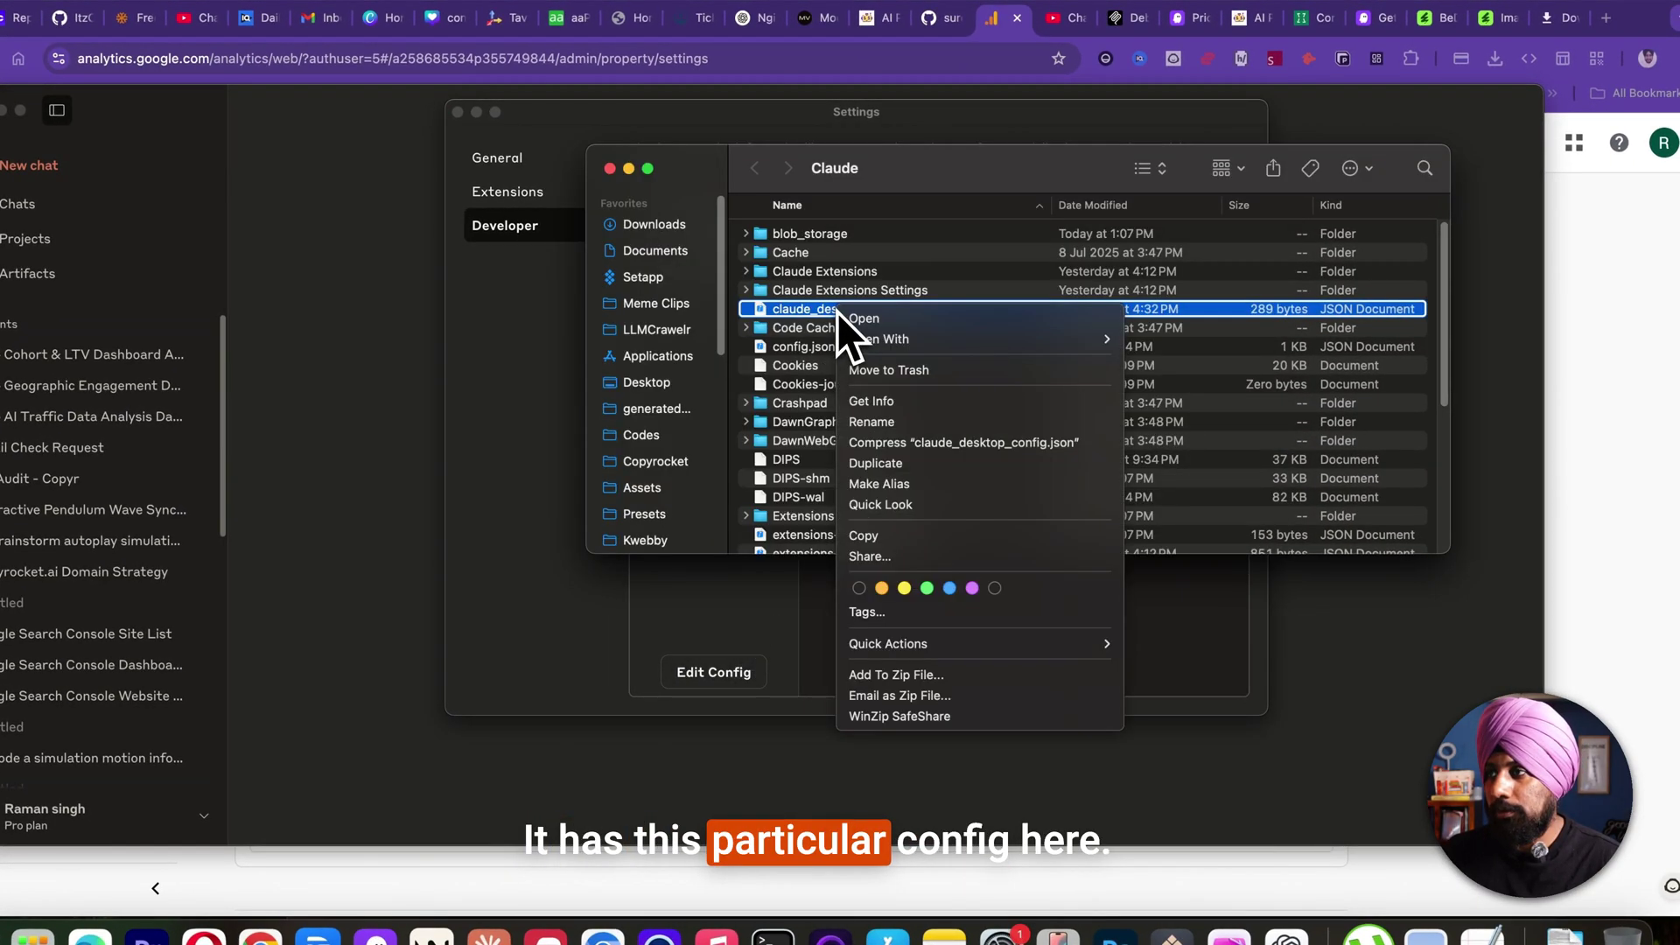
mouse_move(893, 340)
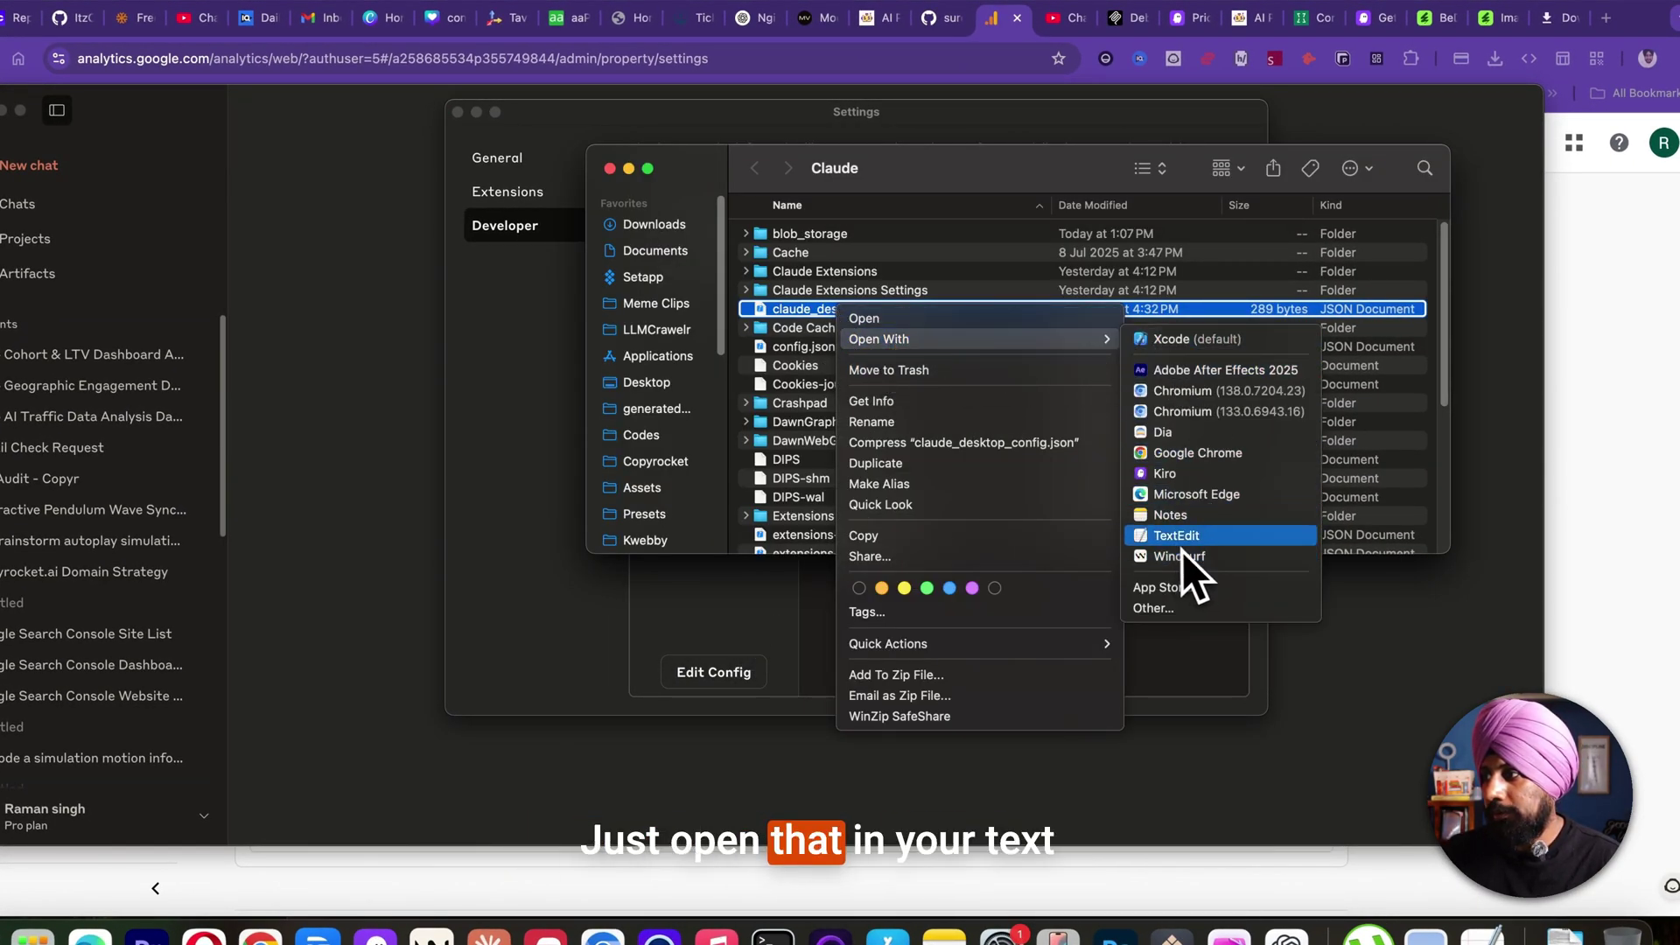
Step: Review the ga4-analytics entry in claude_desktop_config.json in TextEdit, then close Claude's settings
left_click(1207, 536)
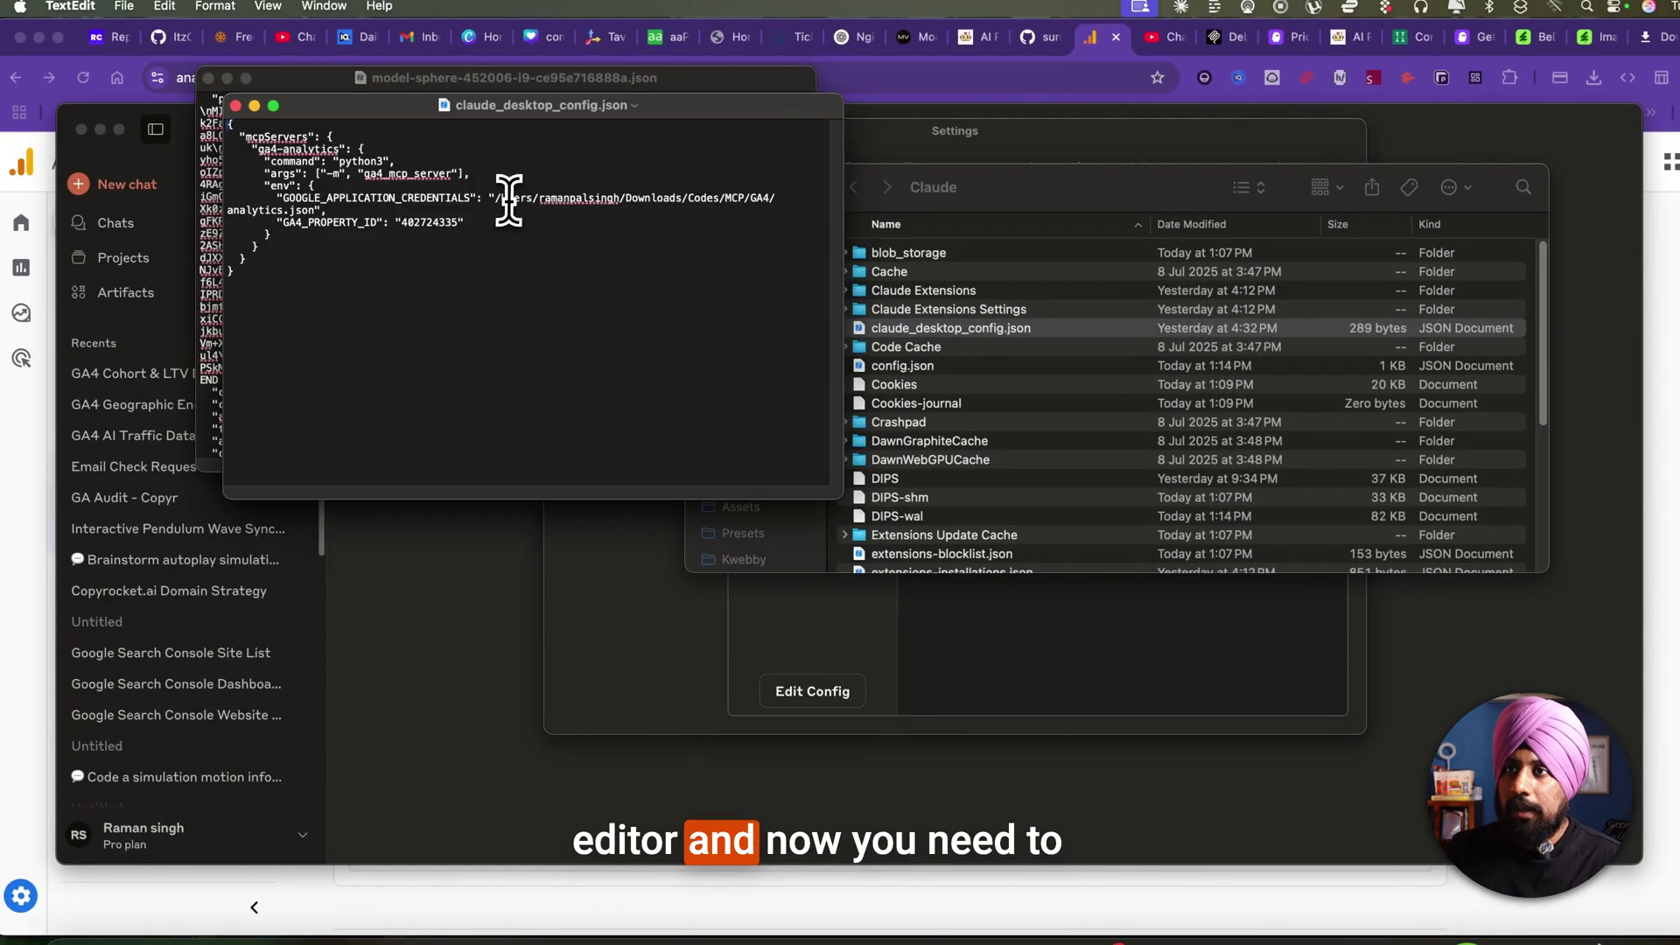
left_click_drag(286, 316, 210, 127)
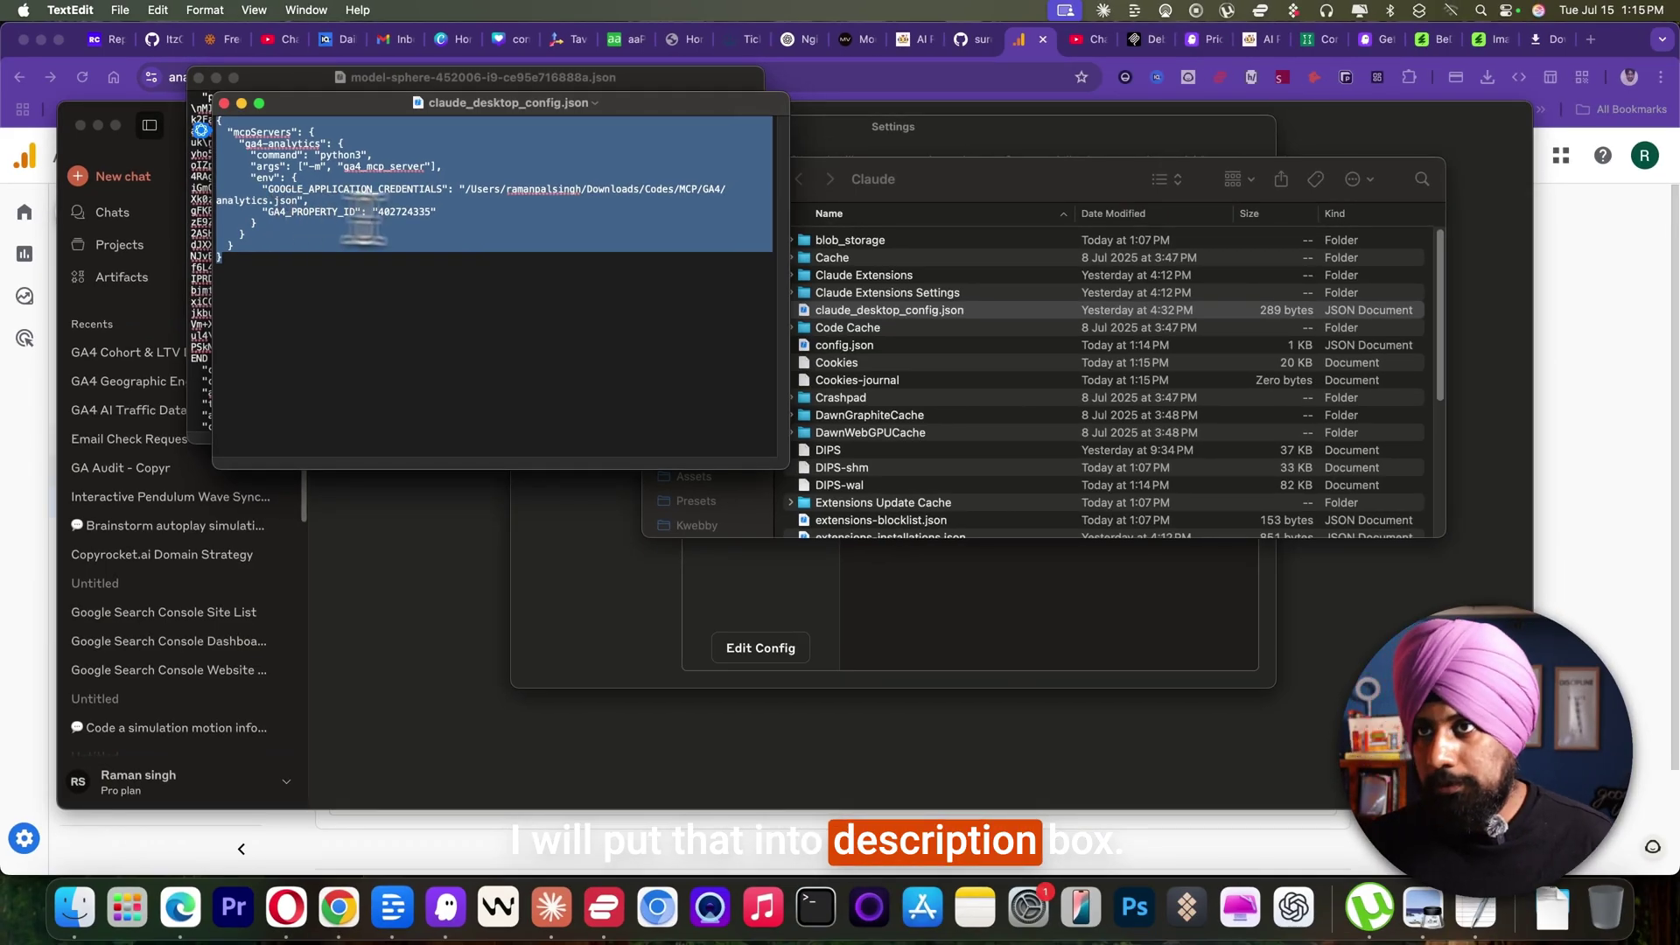
left_click(599, 225)
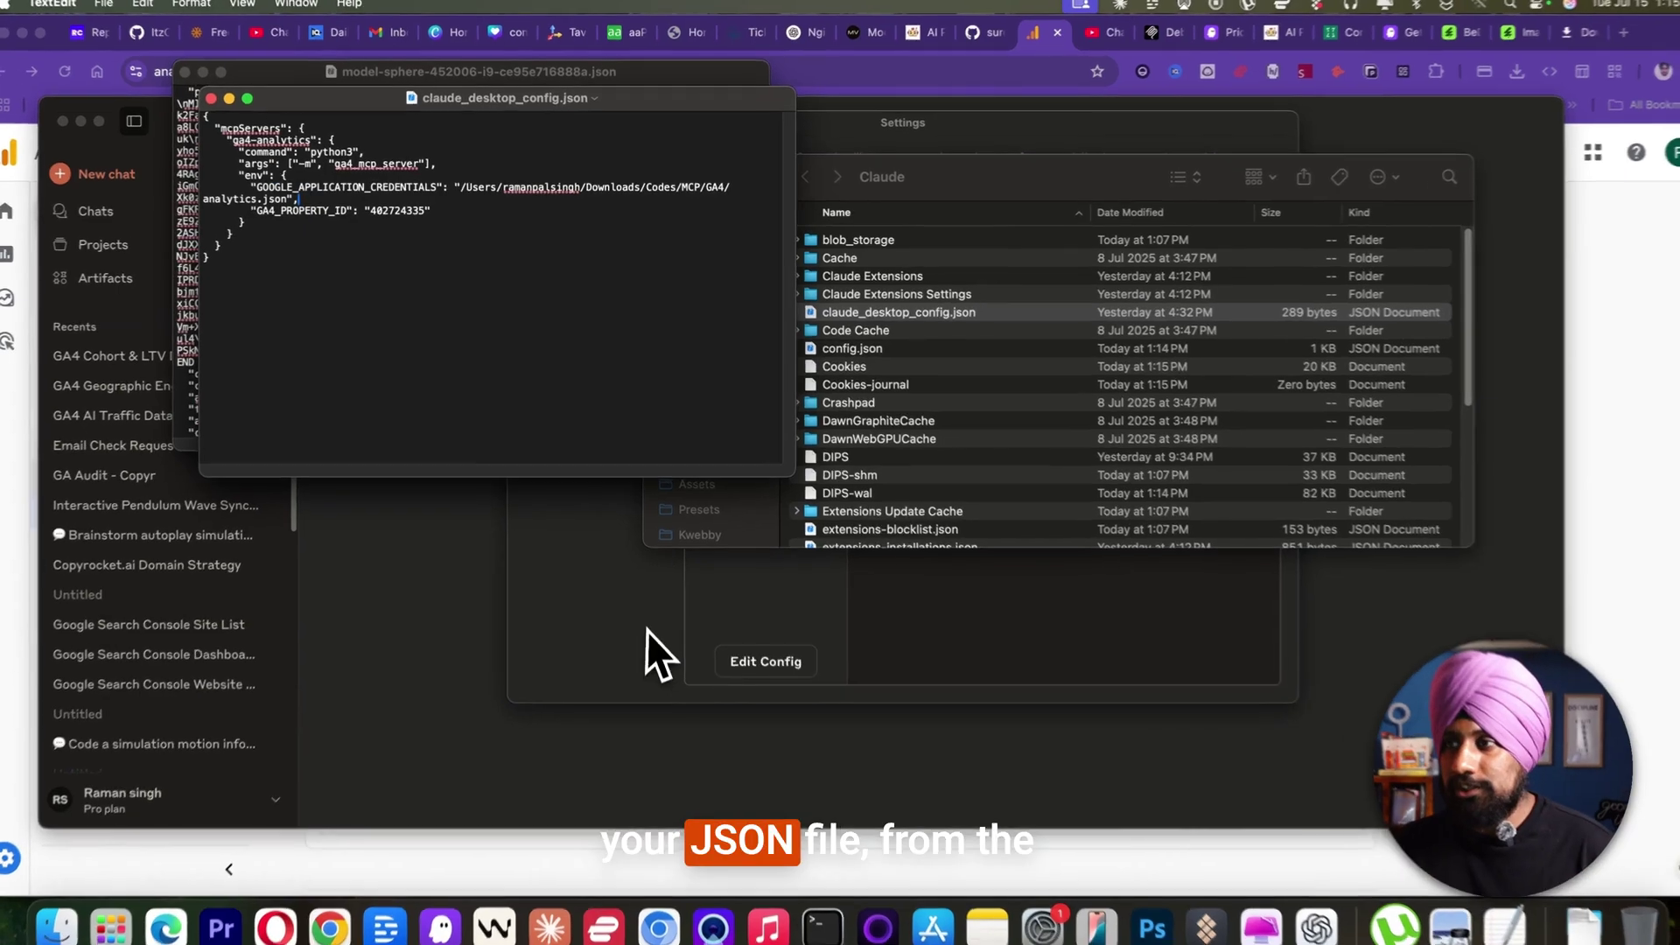
left_click(674, 630)
key("super+w")
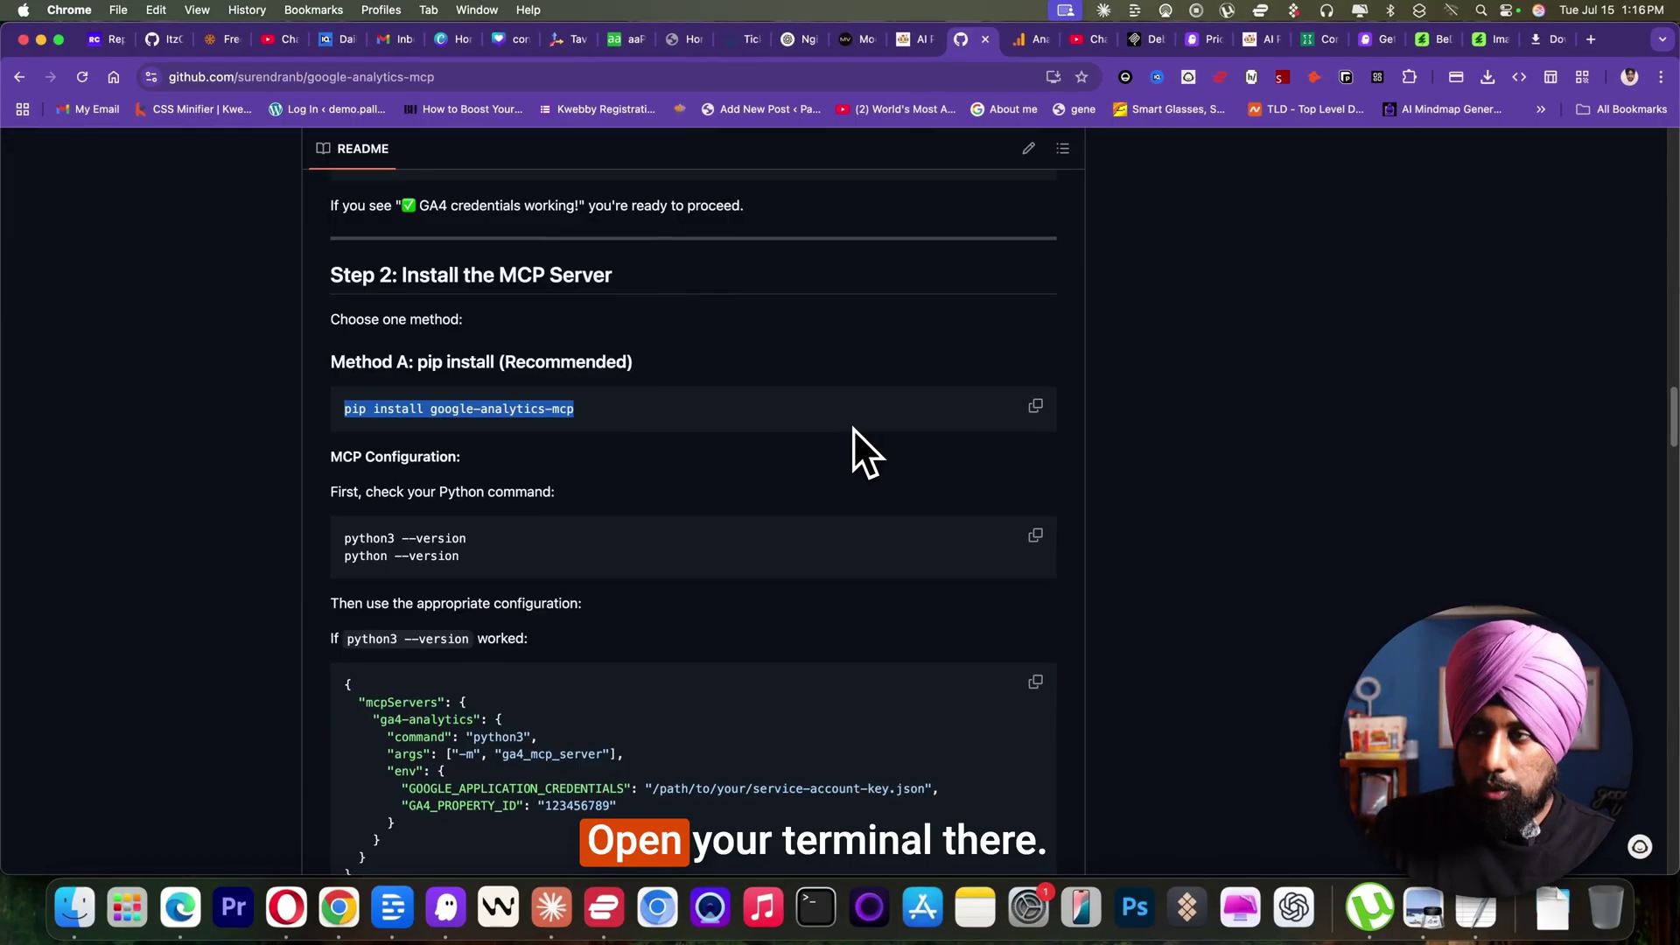
Step: Launch Terminal via Spotlight and copy the README's 'pip install google-analytics-mcp' command
key("super+space")
type("terminal")
key("Return")
right_click(518, 435)
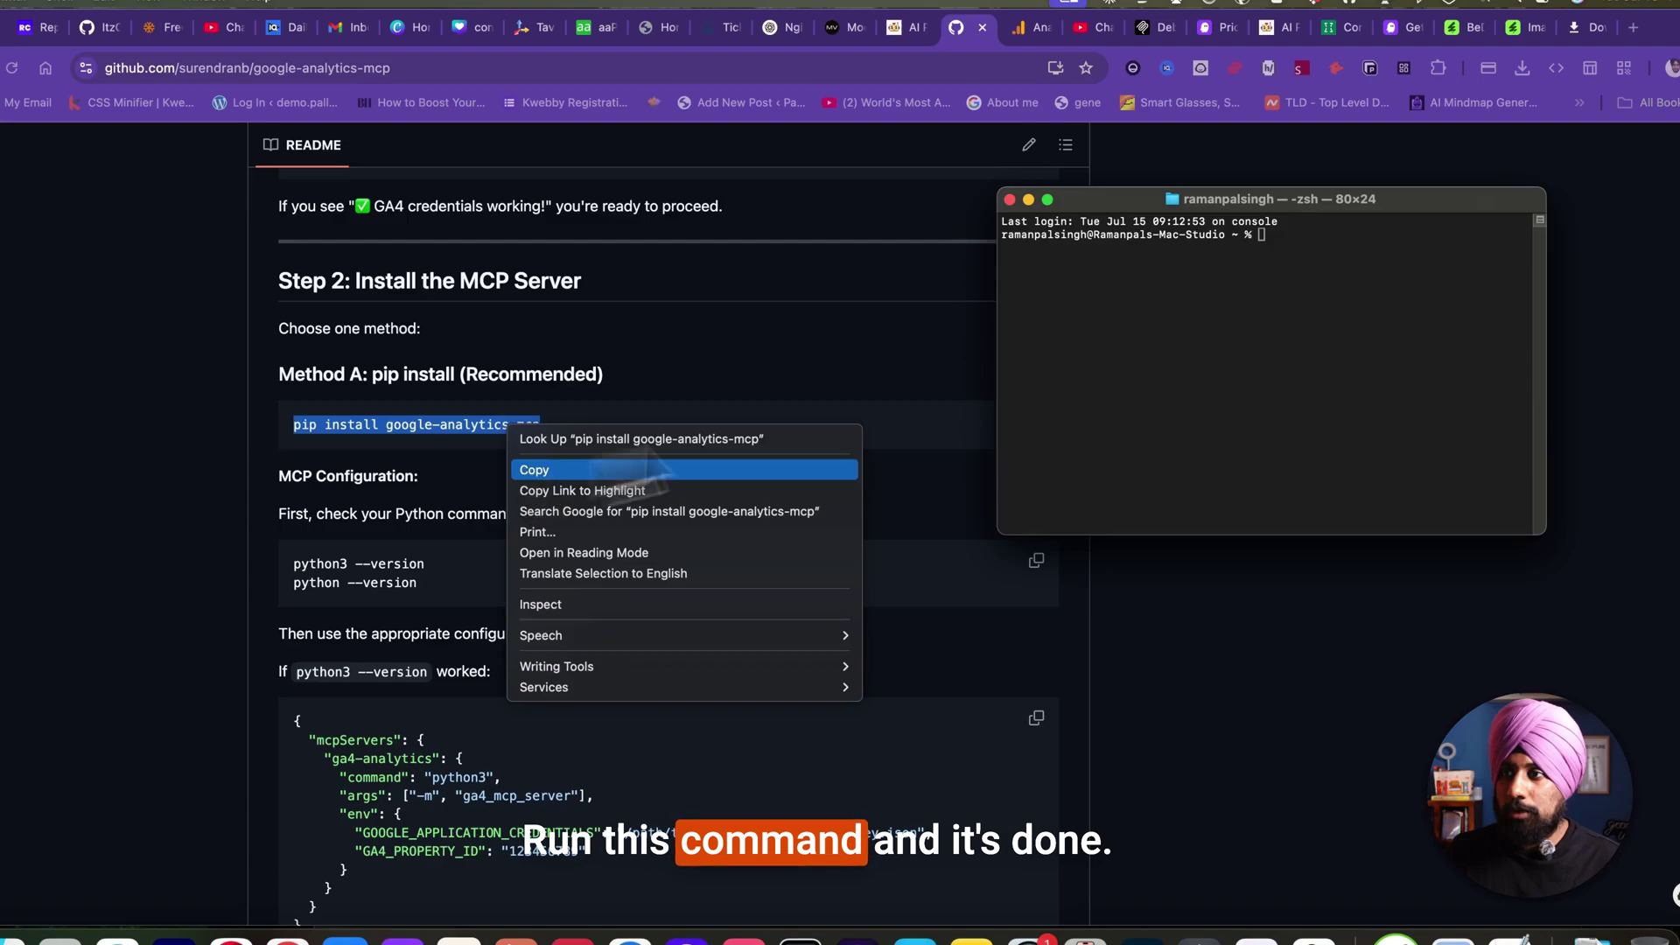
left_click(525, 469)
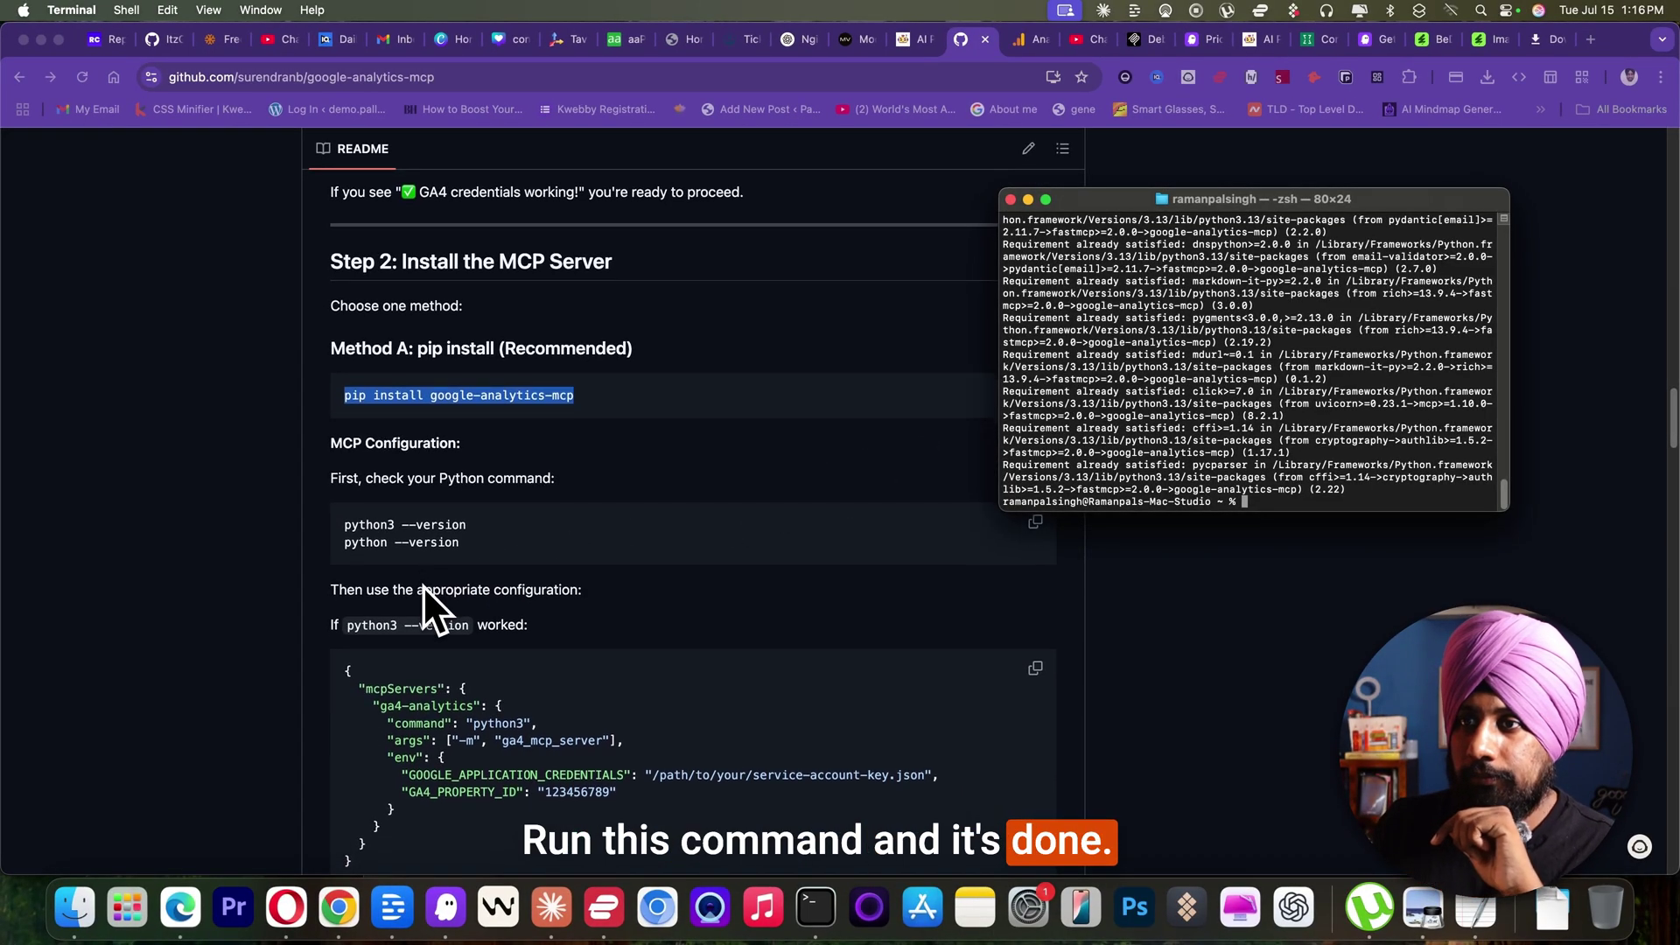
scroll(423, 585, "down", 6)
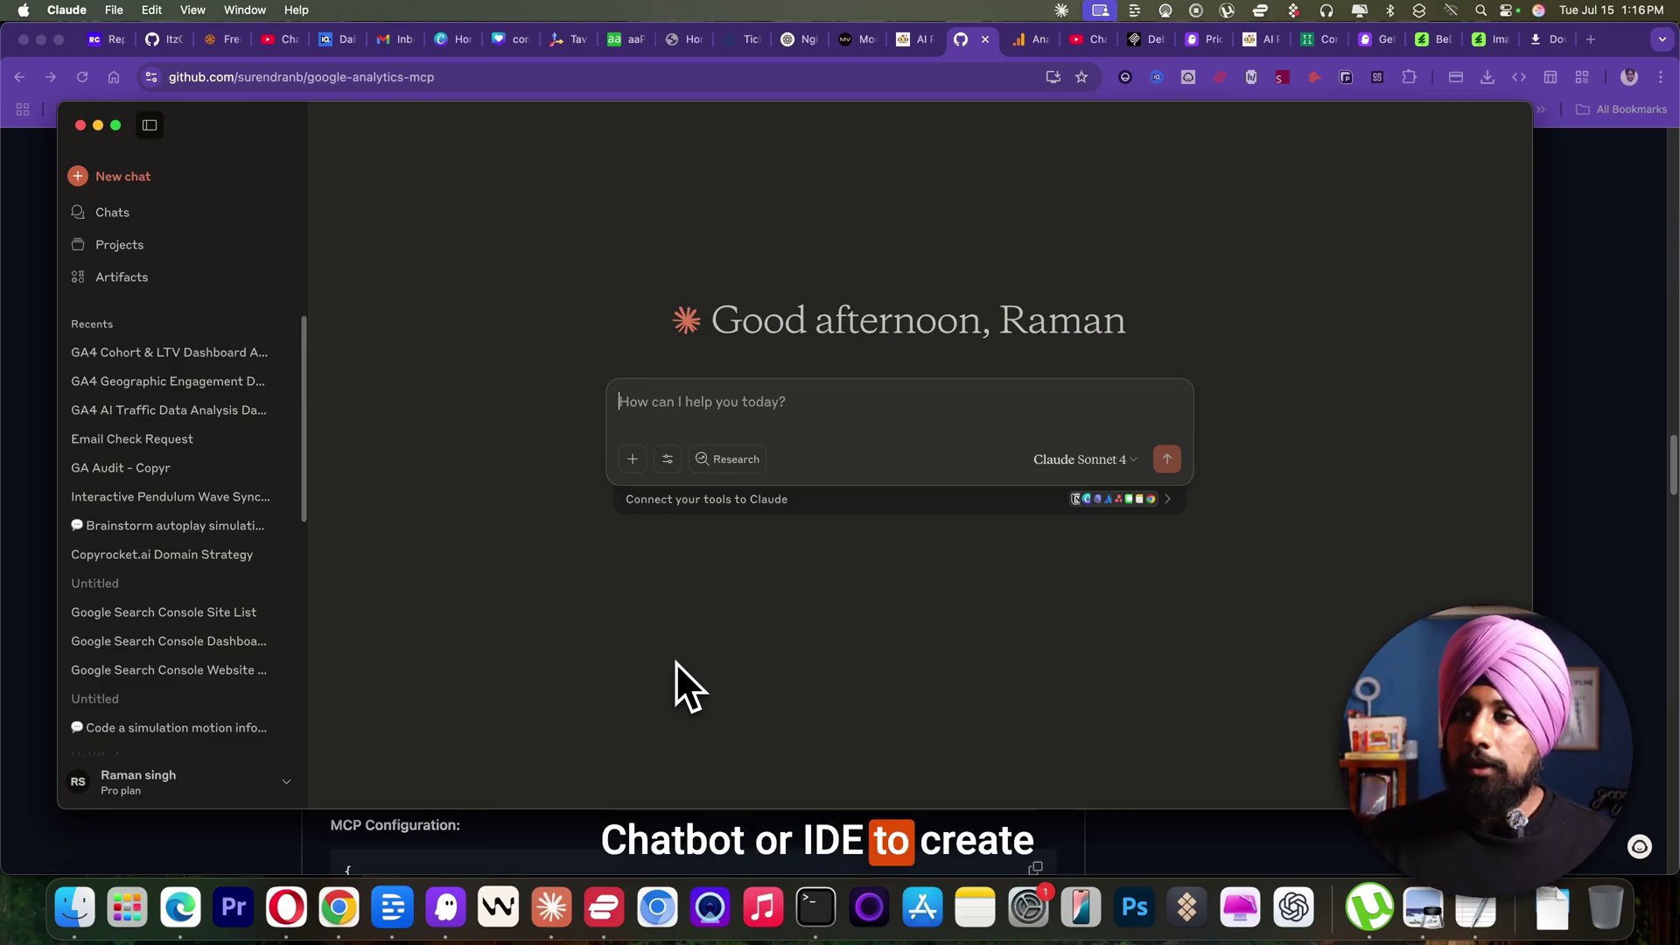
Step: Check that all six ga4-analytics tools are enabled in a new chat, then go back to the GitHub README in Chrome
left_click(668, 459)
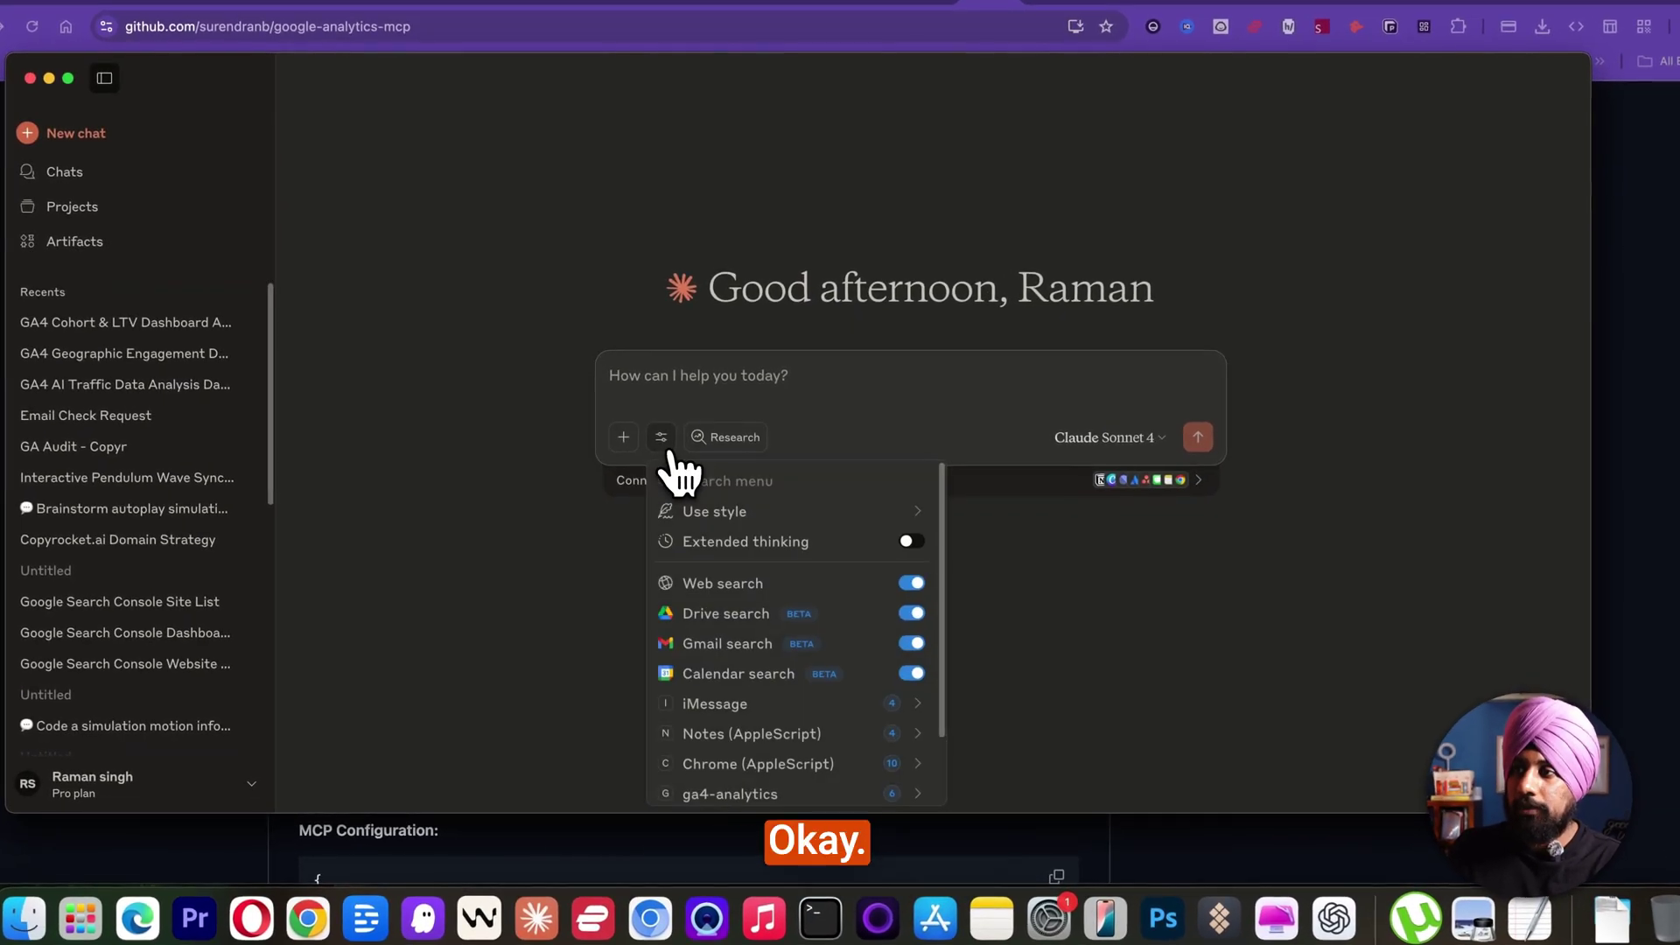
scroll(787, 596, "down", 2)
left_click(789, 746)
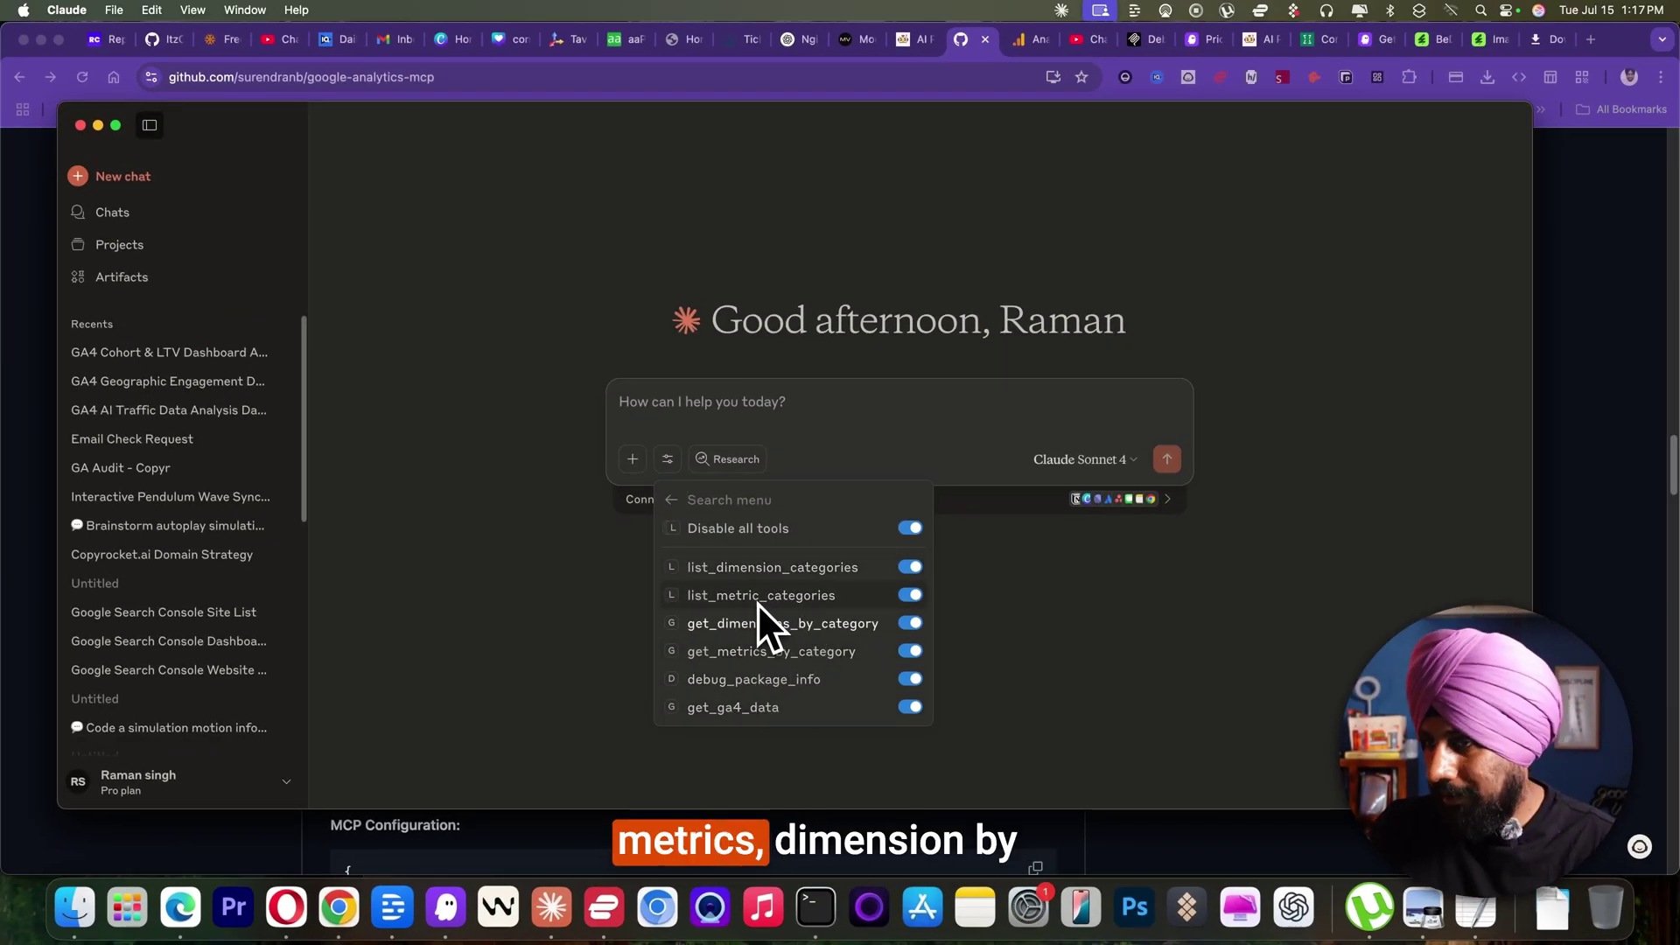
left_click(490, 661)
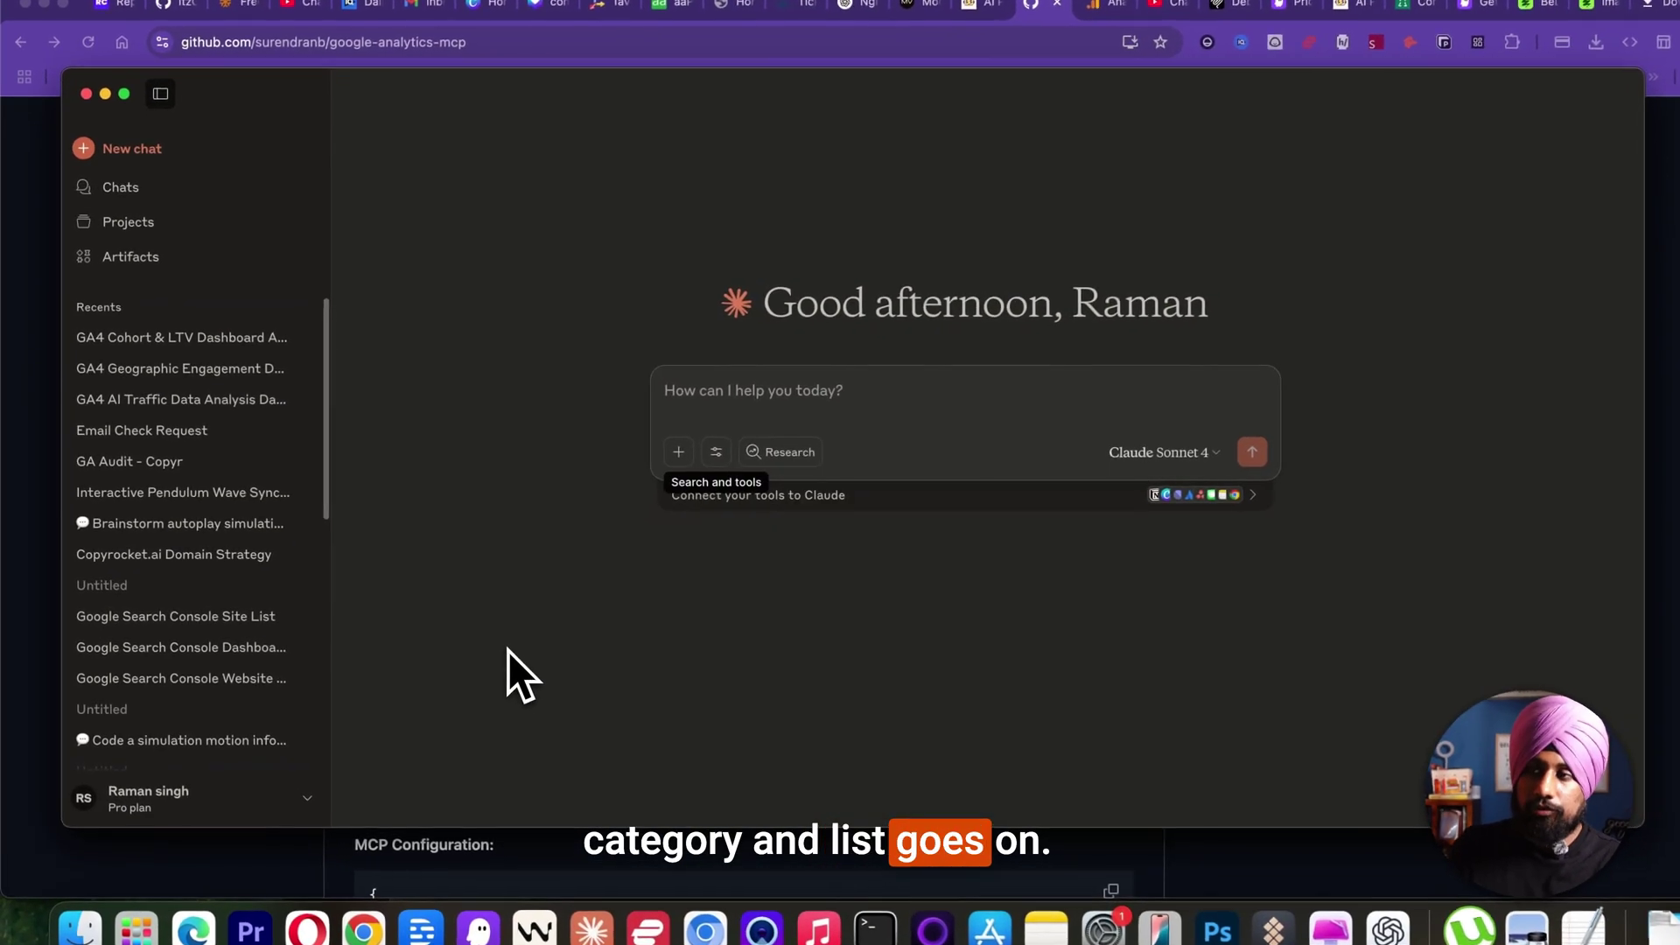
left_click(50, 439)
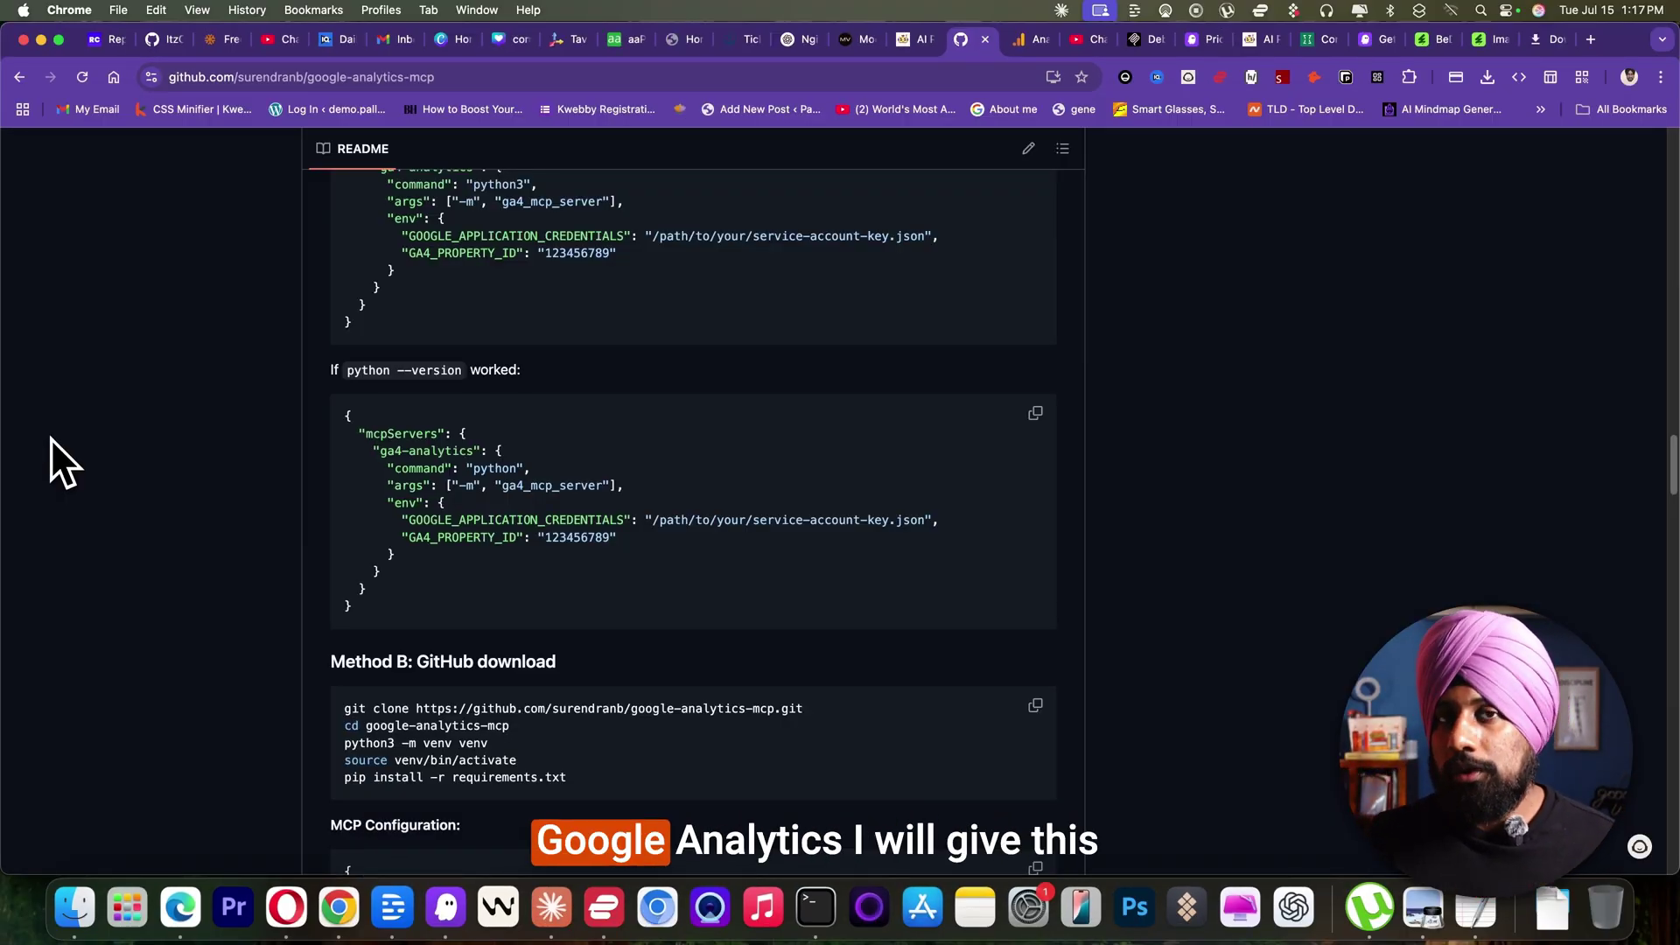
Step: Open the Google Analytics 4 MCP Prompts page in Notion and scroll through the GA4 Audit code block, ending at its top
left_click(925, 48)
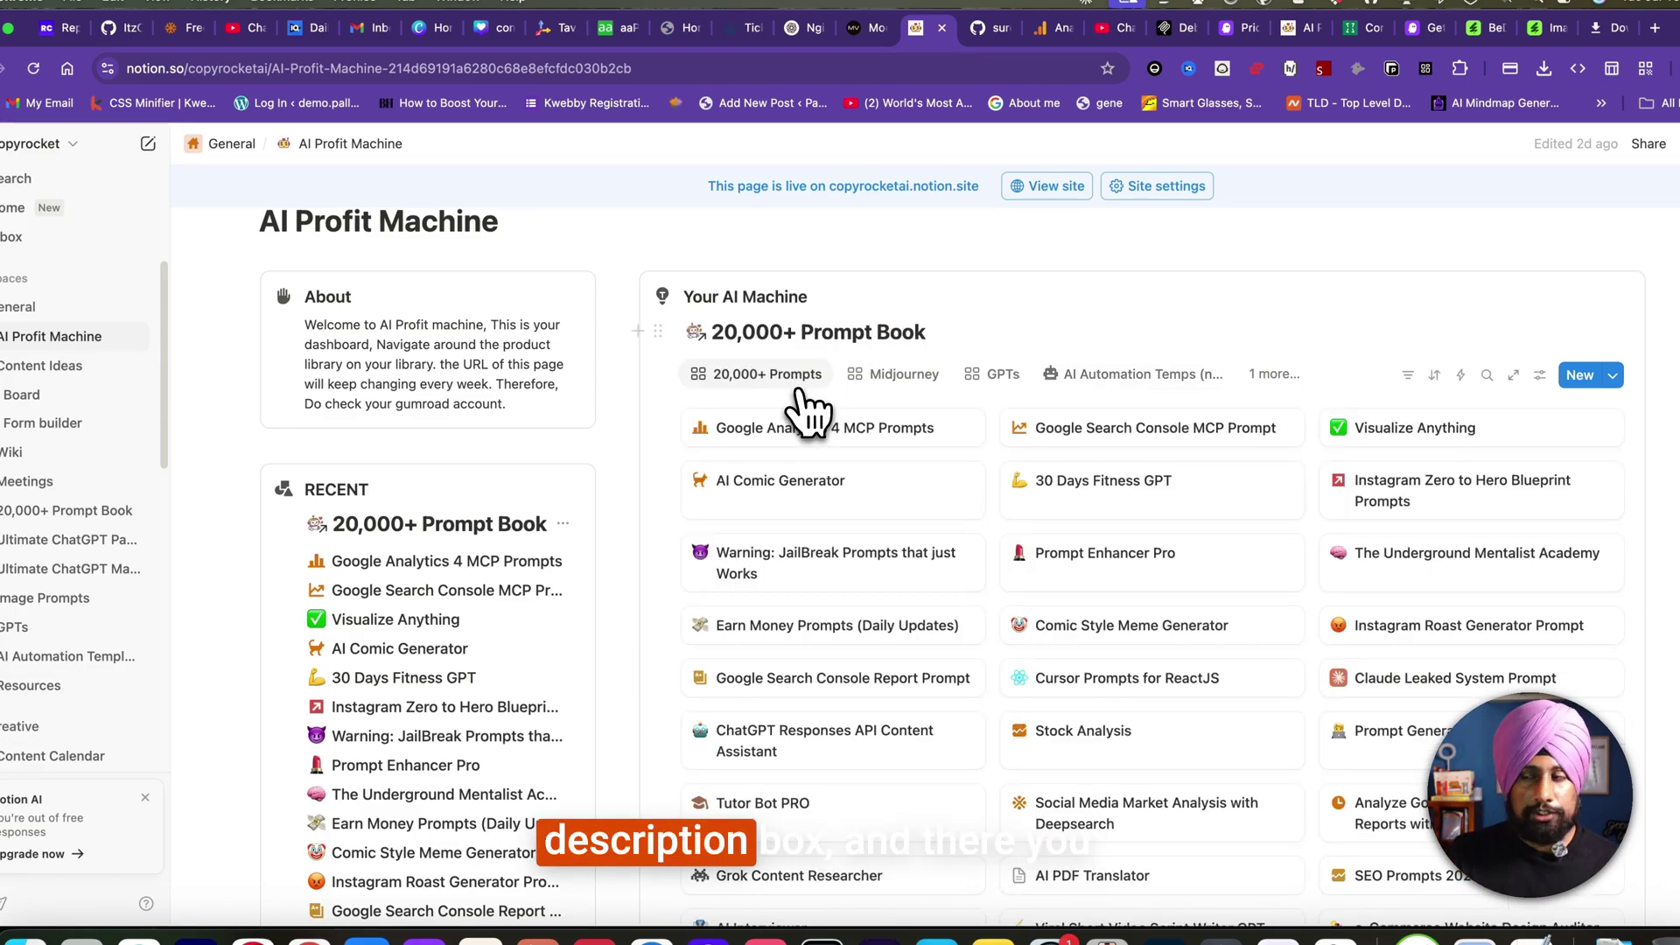
left_click(807, 429)
scroll(889, 589, "down", 10)
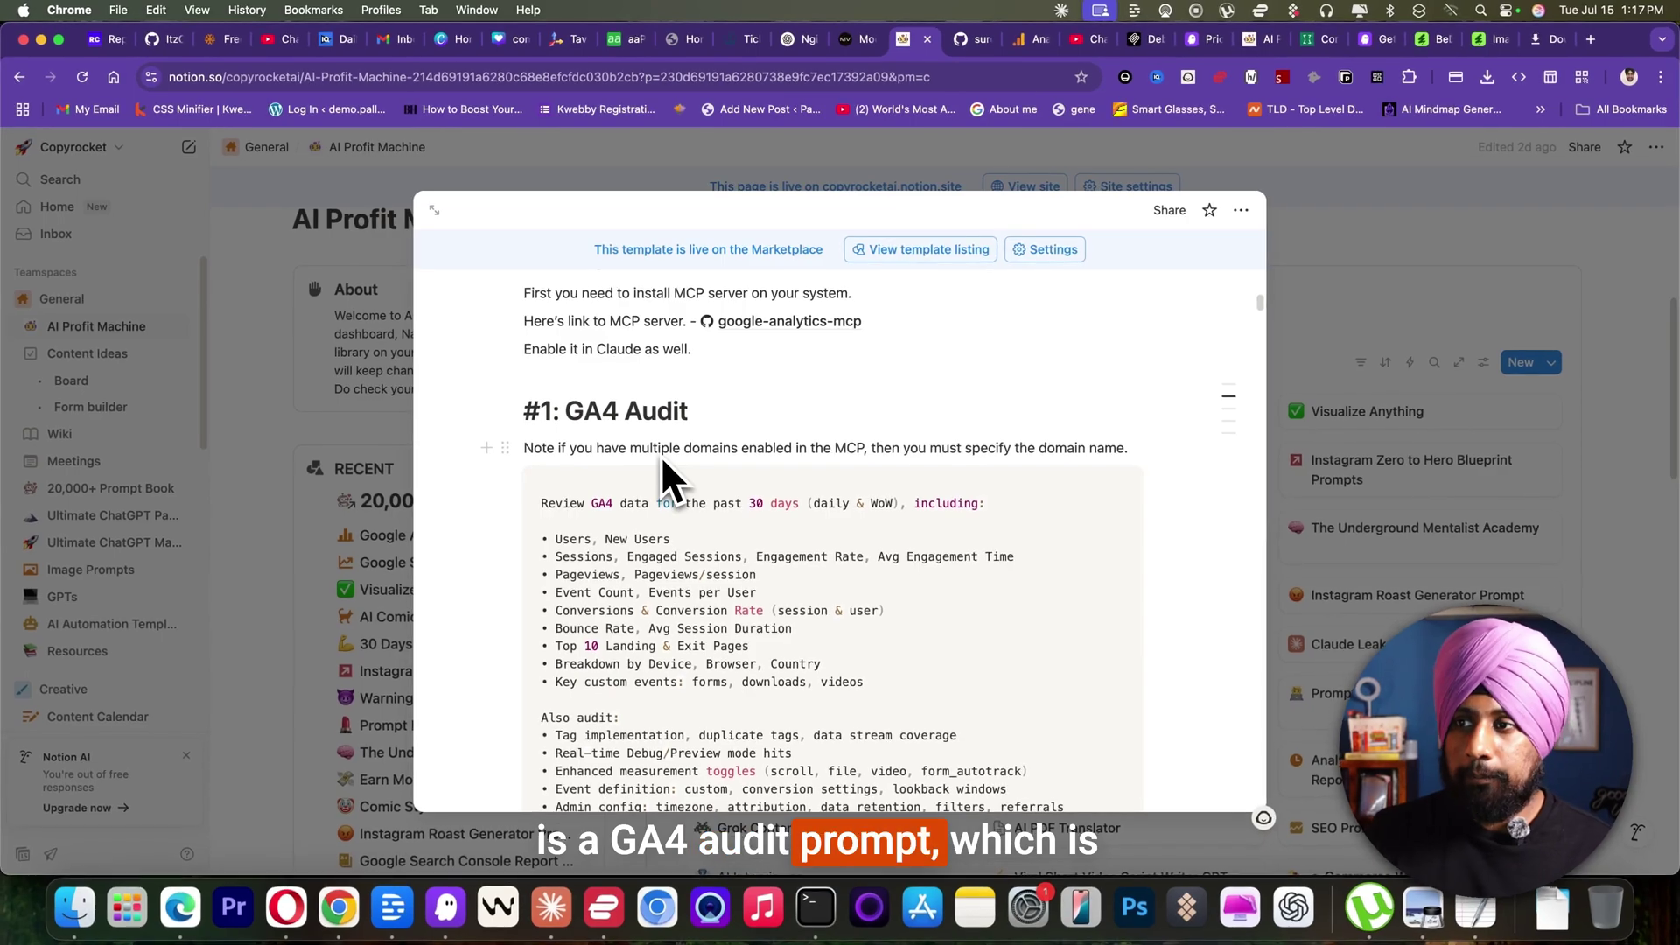
scroll(651, 526, "down", 3)
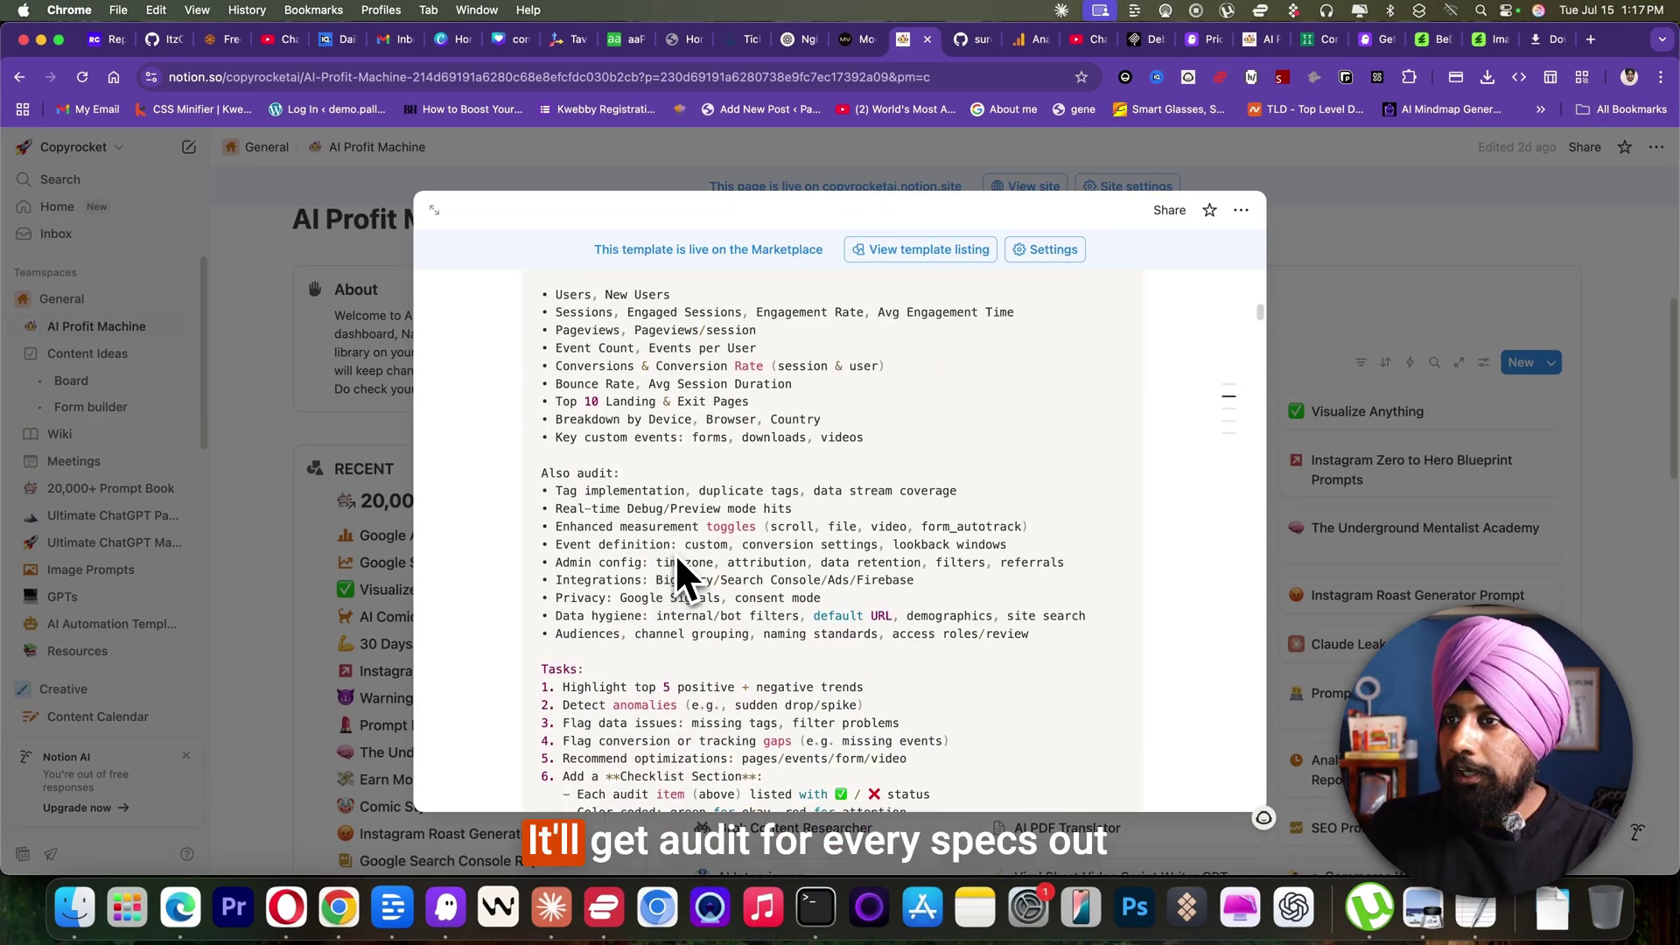
scroll(675, 553, "up", 4)
scroll(676, 611, "down", 5)
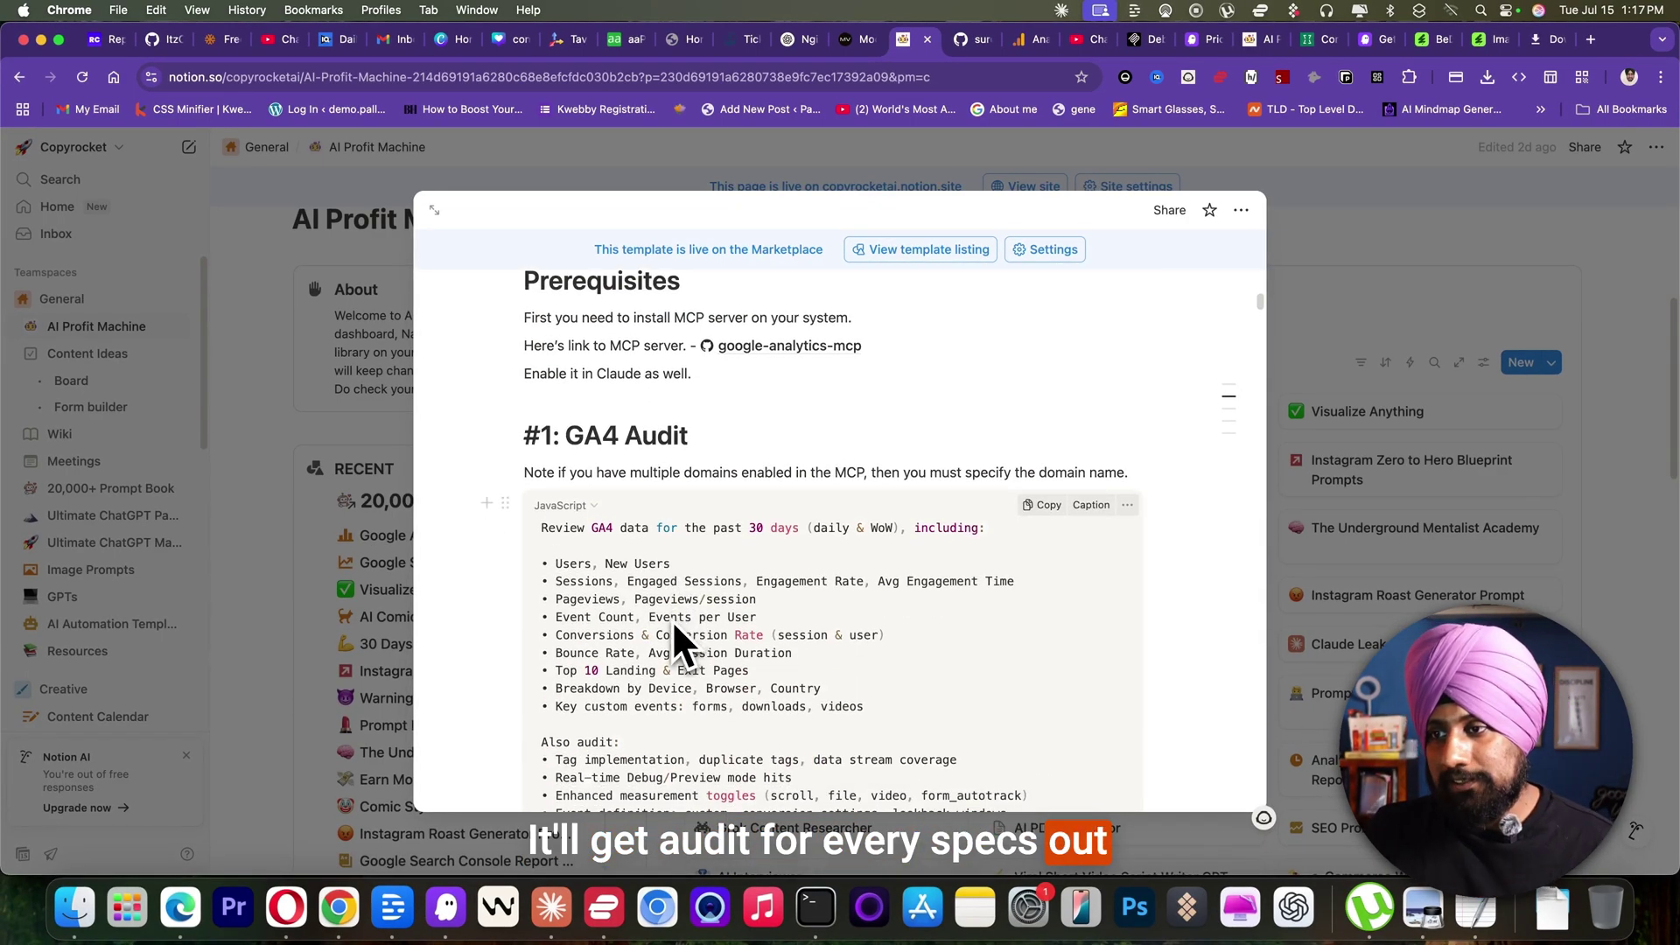
scroll(669, 631, "down", 3)
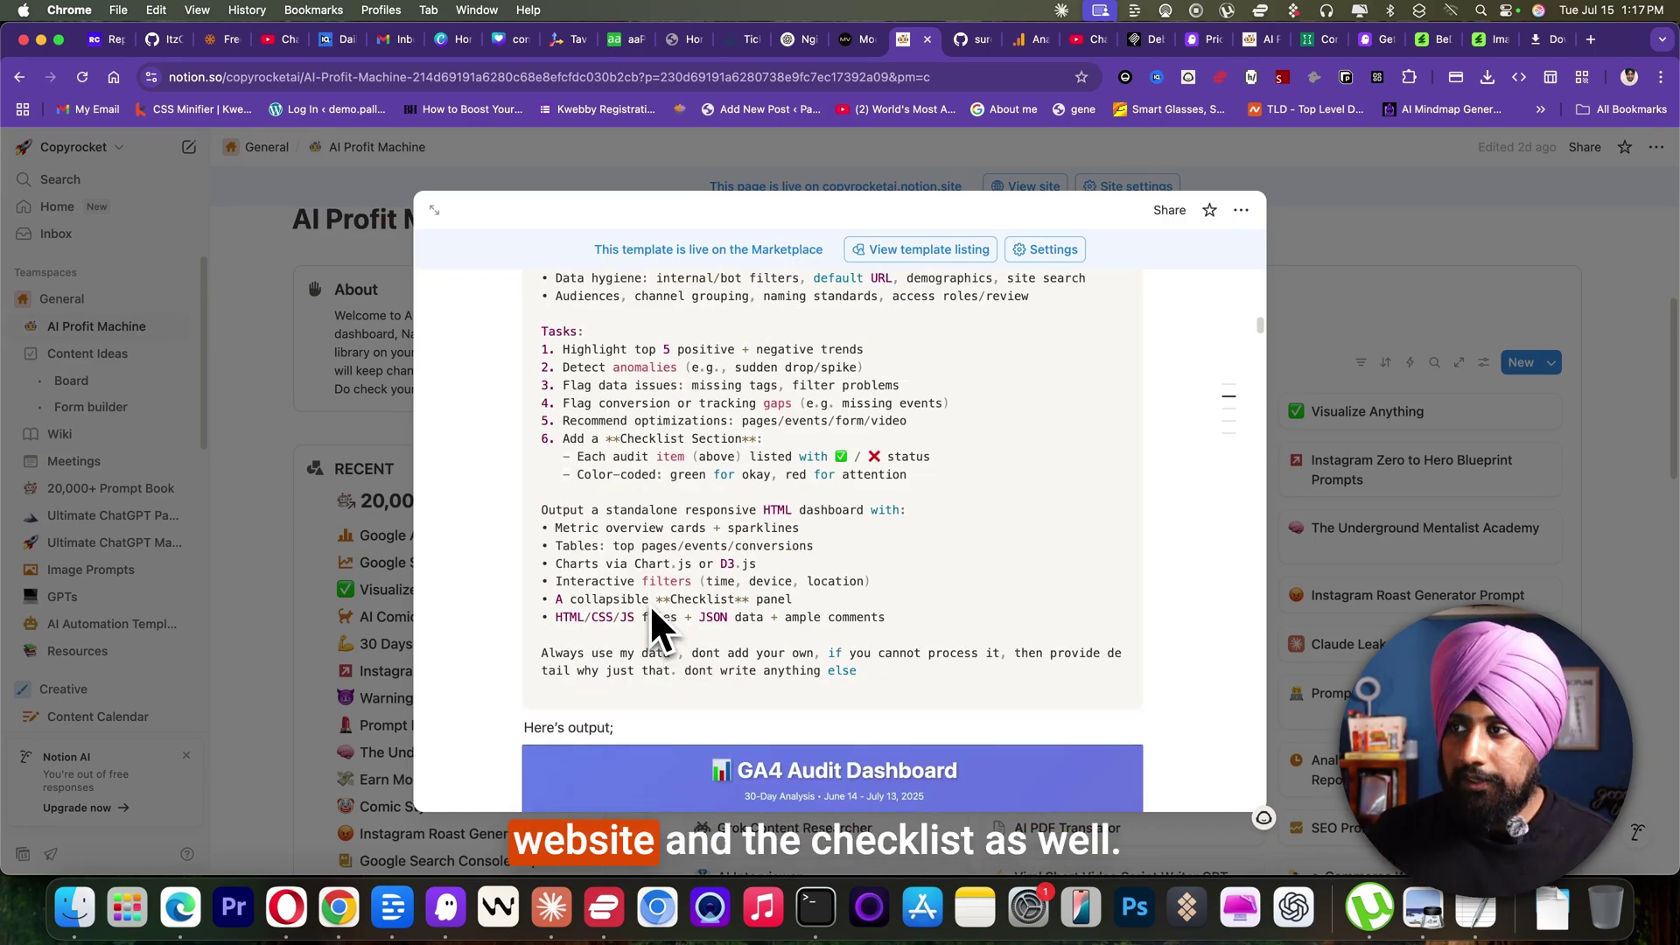
scroll(740, 665, "up", 5)
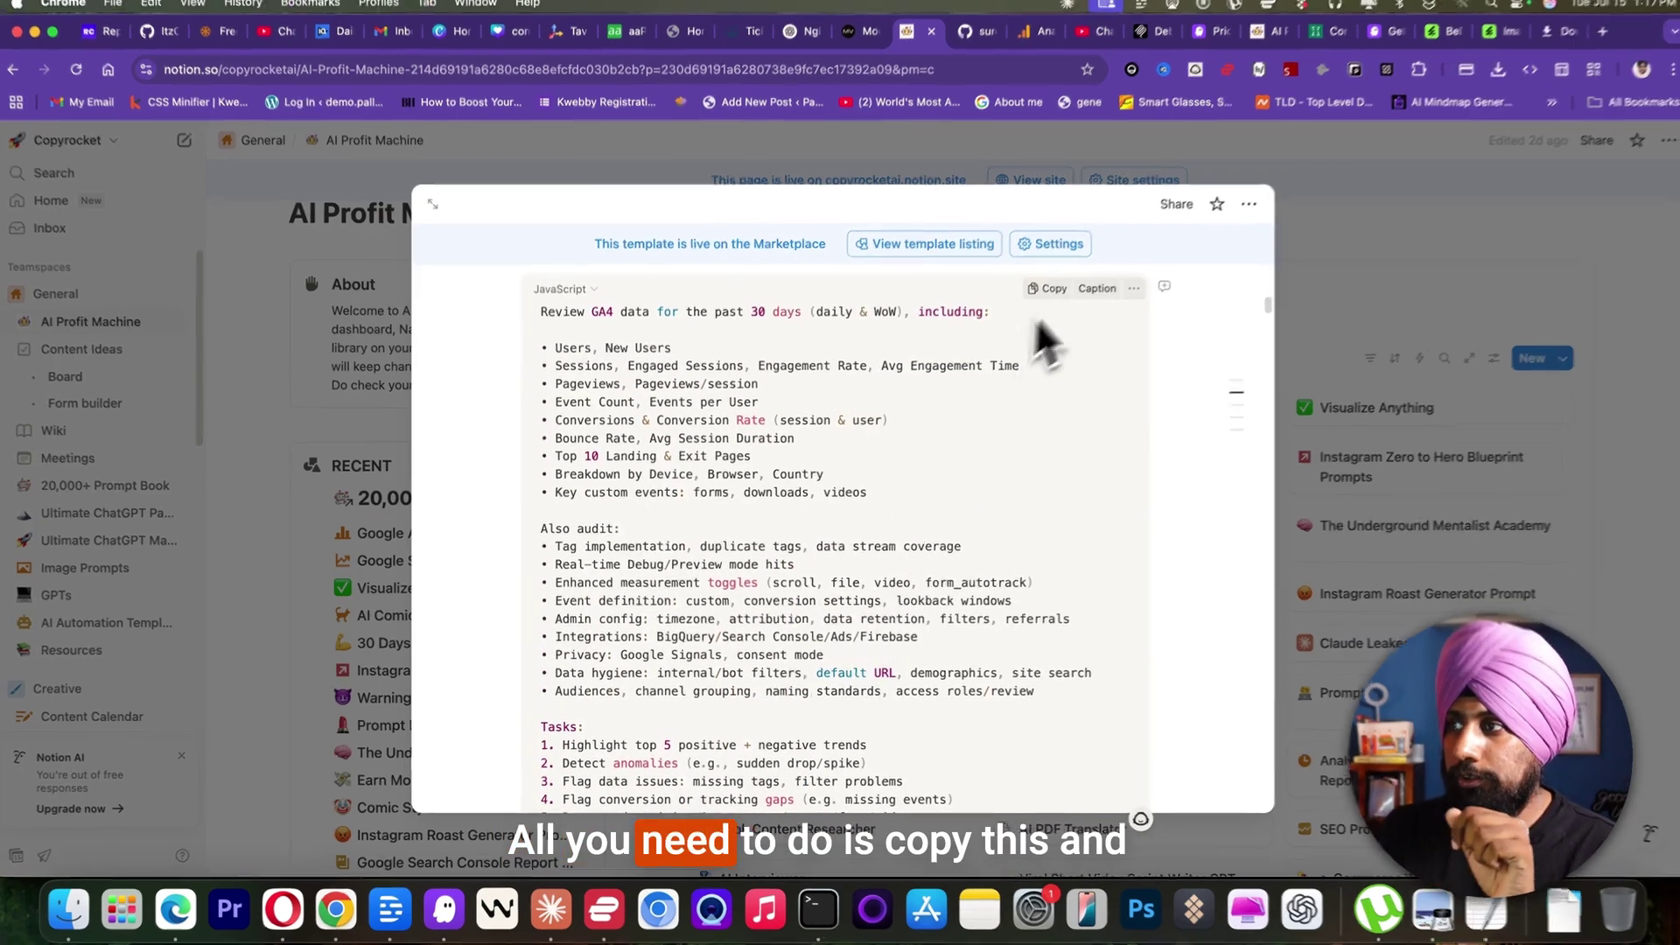
Step: Copy the GA4 Audit prompt from Notion and paste it into a new Claude chat message
left_click(1063, 286)
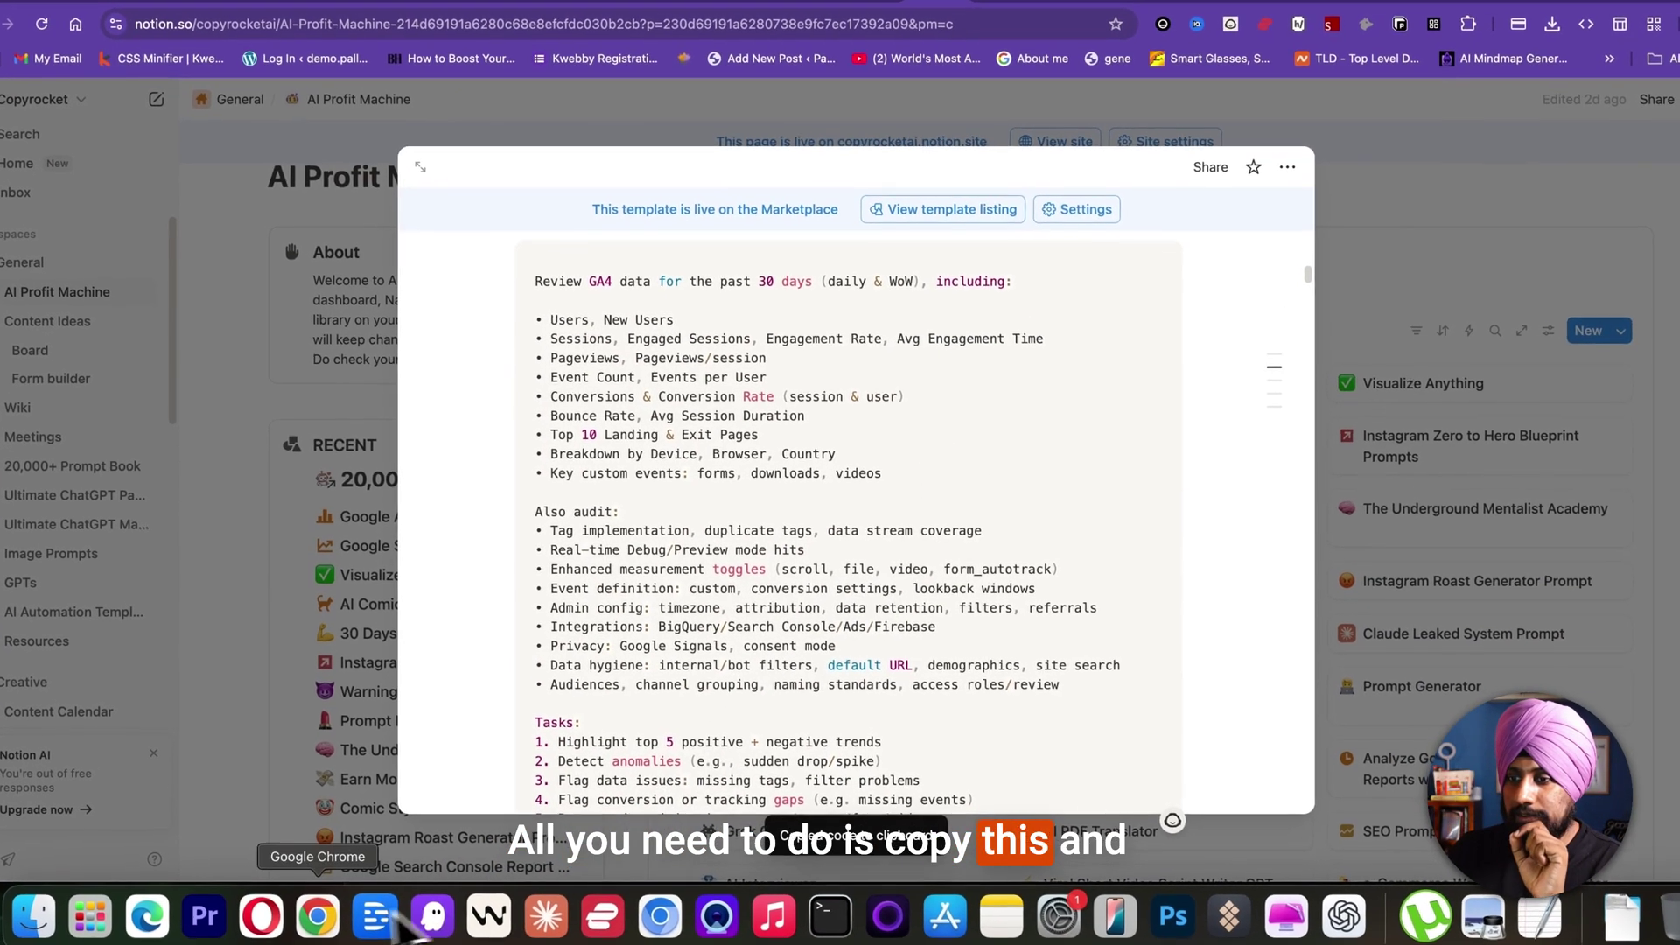
left_click(546, 916)
left_click(739, 364)
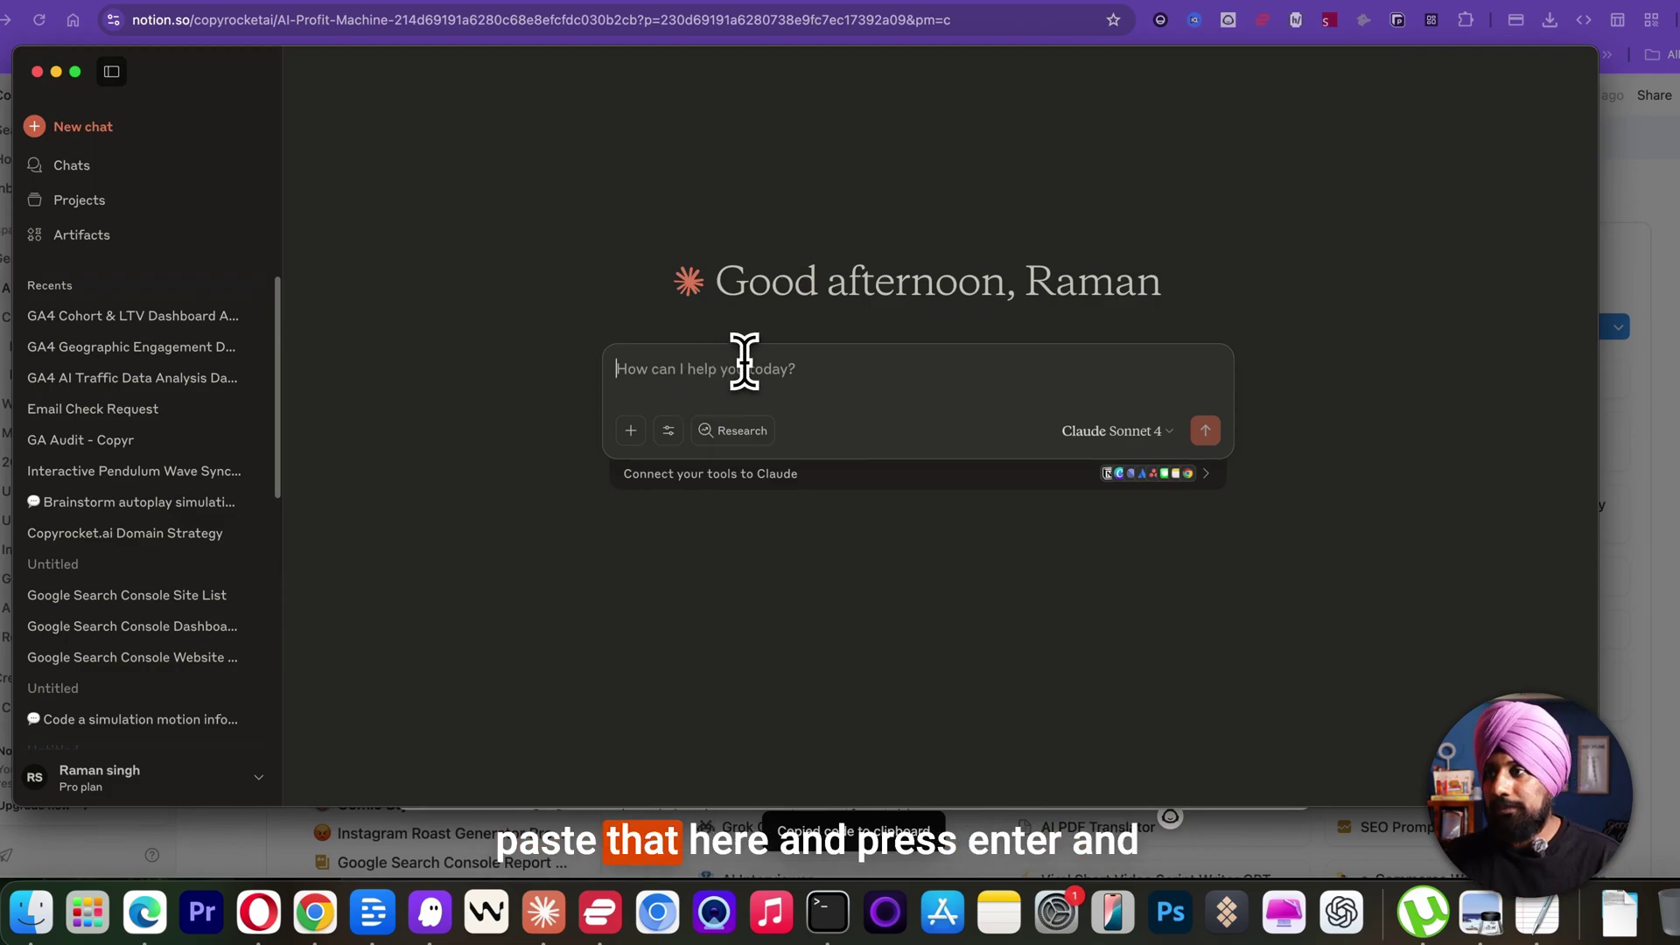
key("super+v")
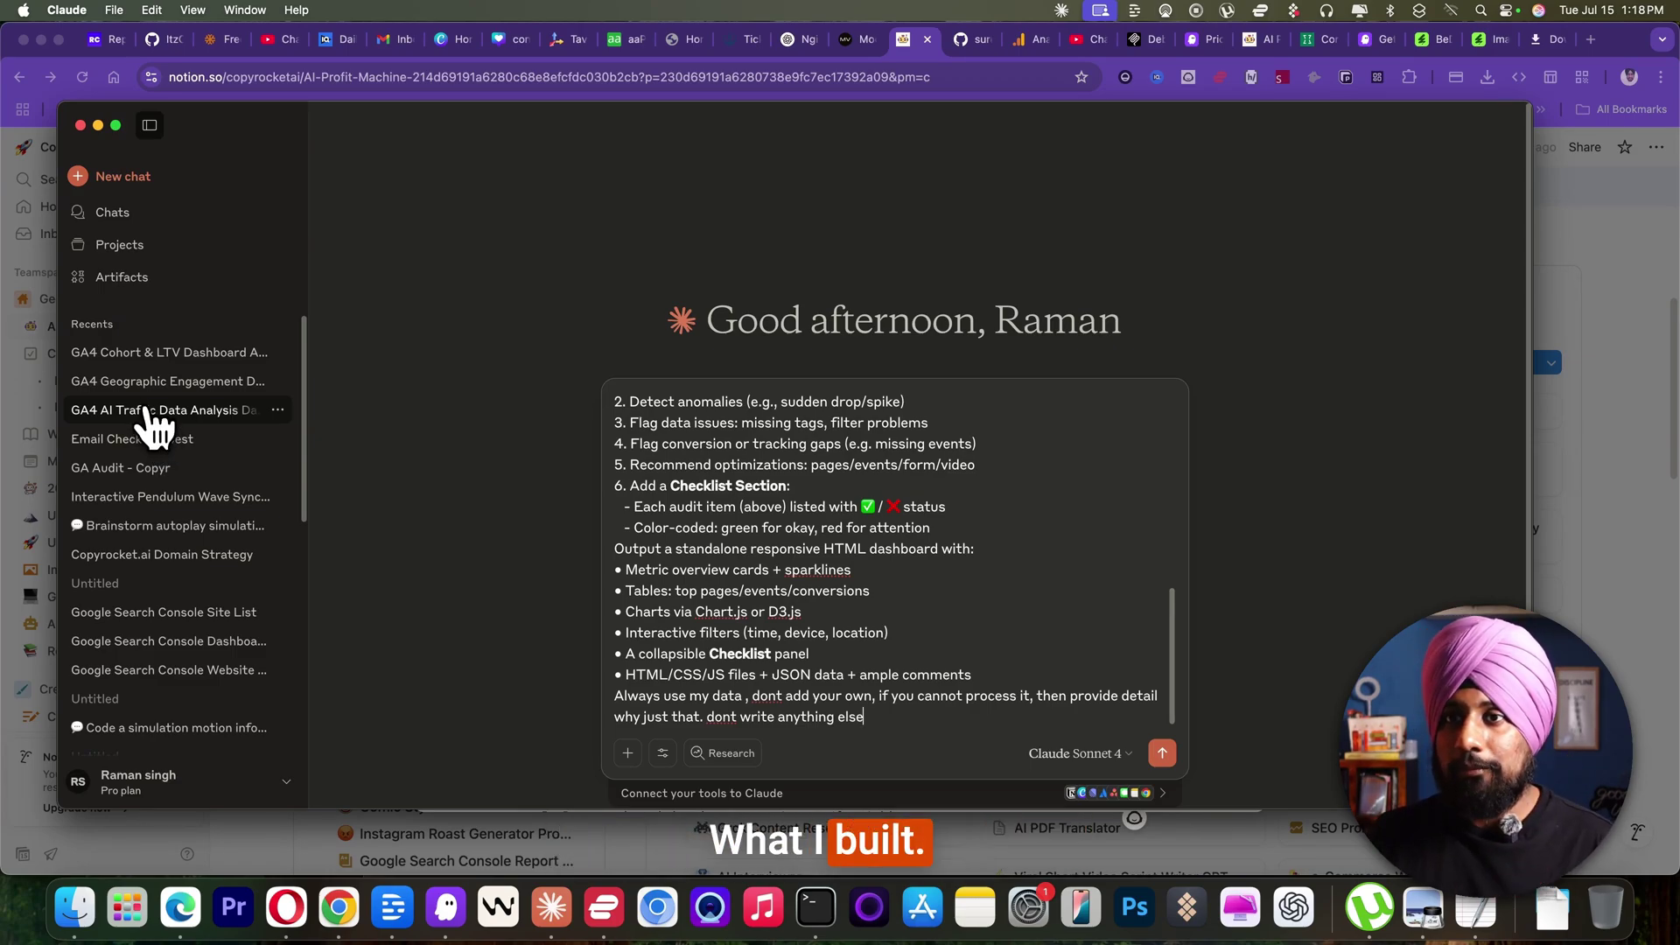
Step: Open the GA4 Audit Dashboard artifact from the earlier GA Audit conversation
left_click(121, 467)
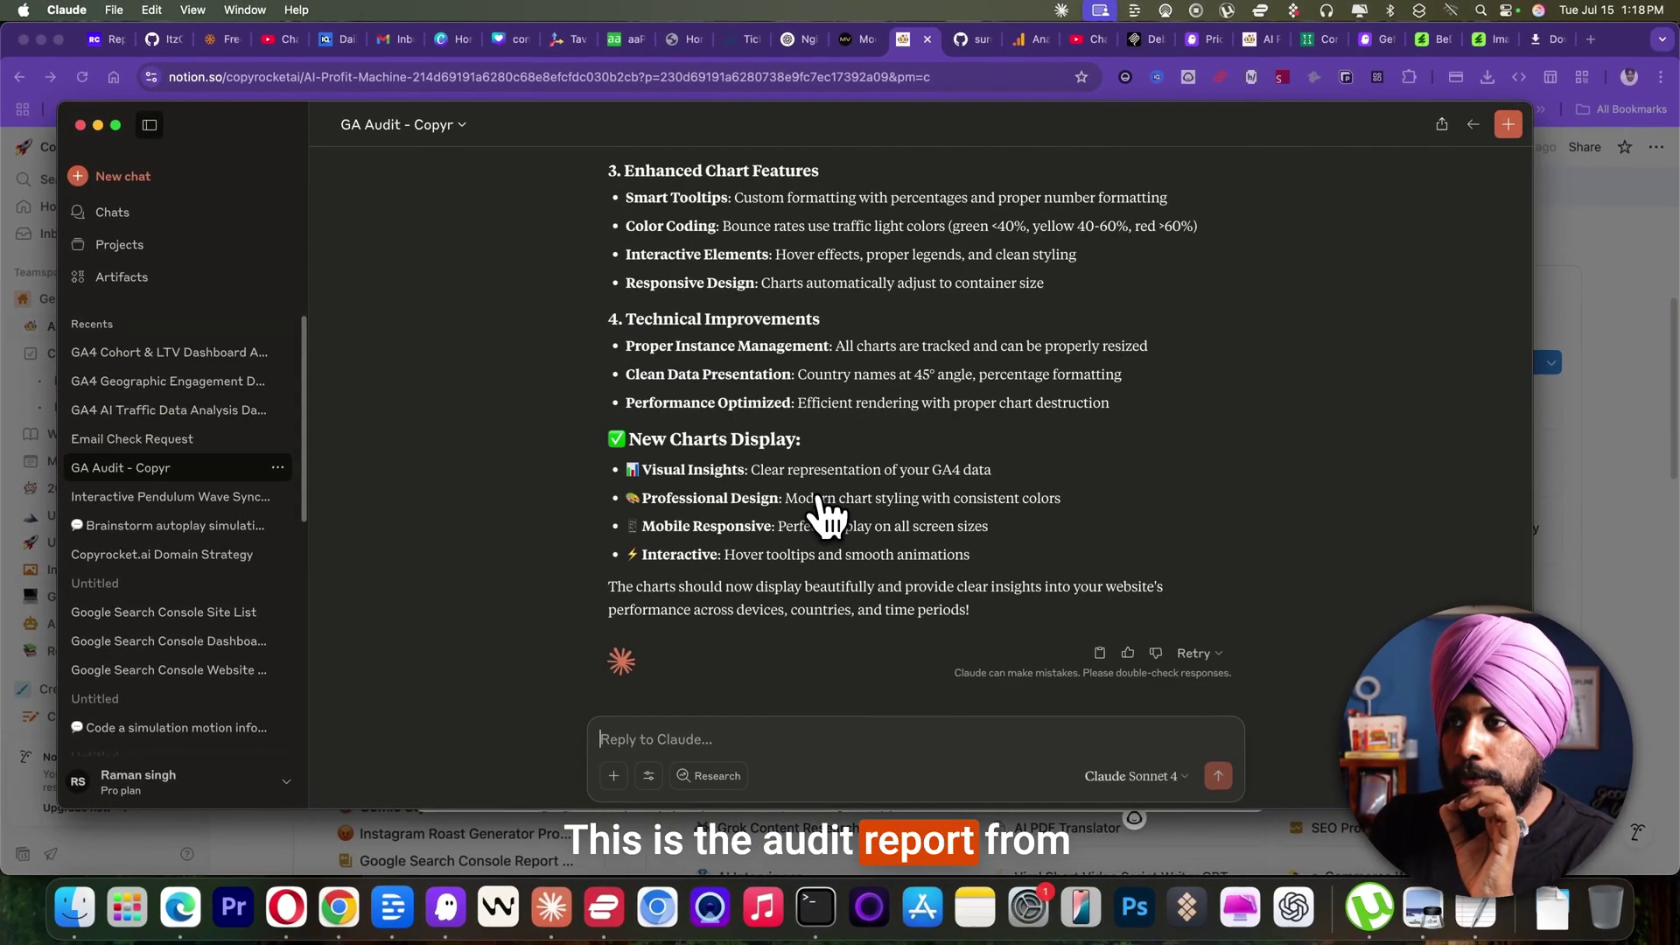
scroll(818, 511, "up", 10)
left_click(831, 446)
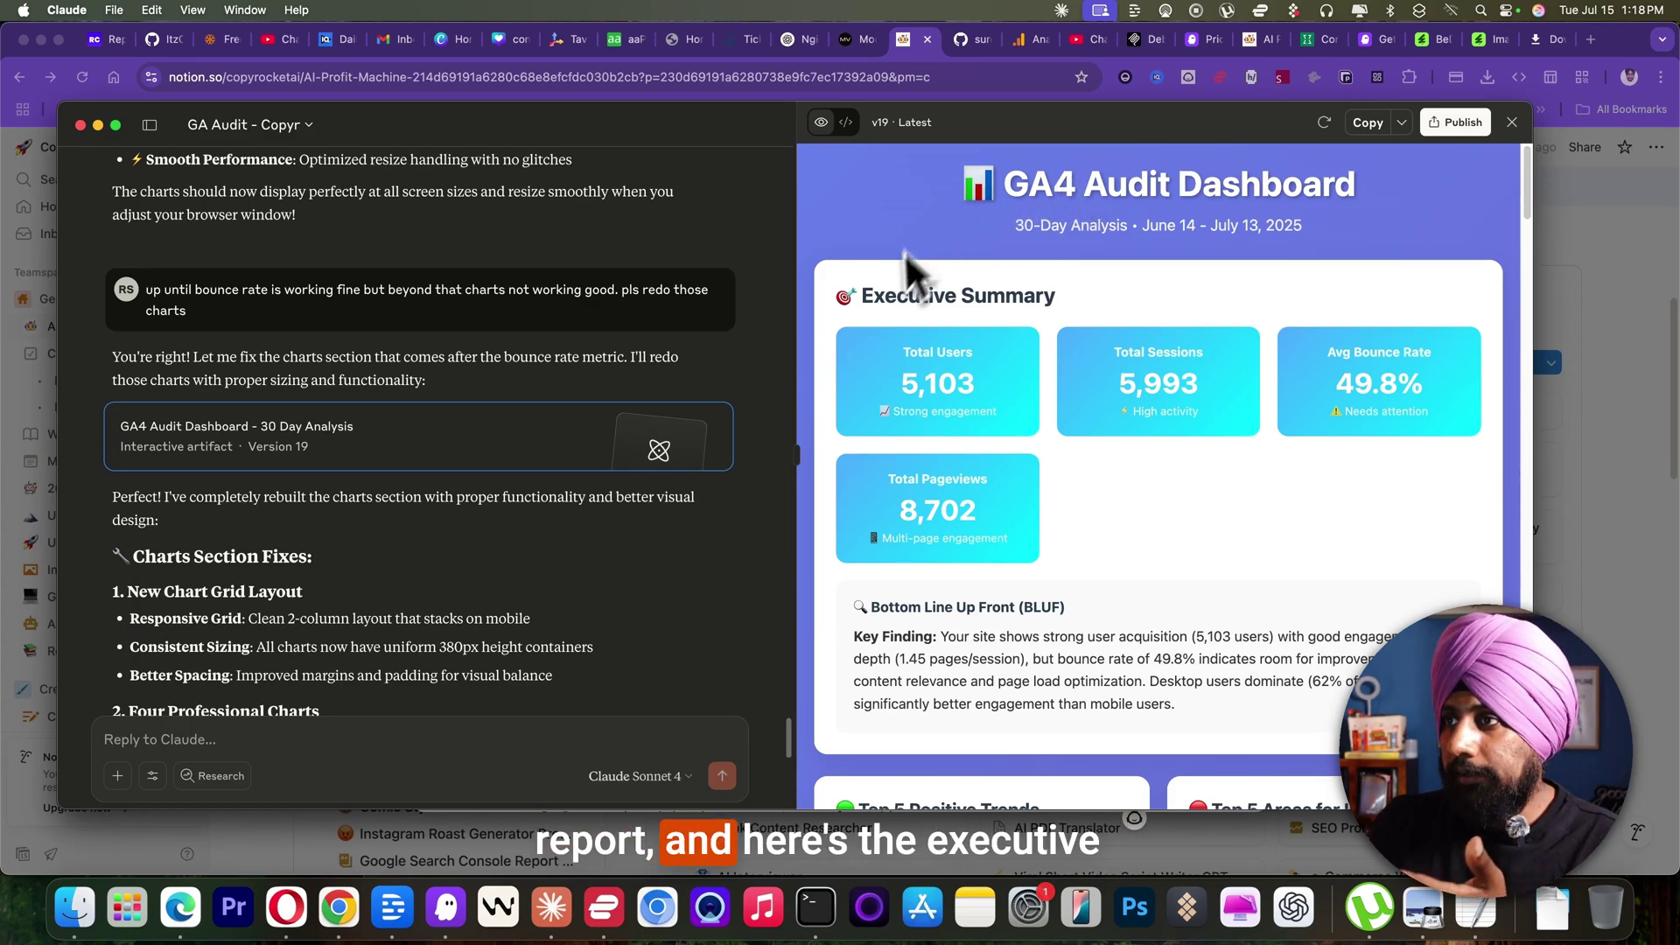
scroll(1026, 315, "down", 2)
scroll(1026, 315, "down", 1)
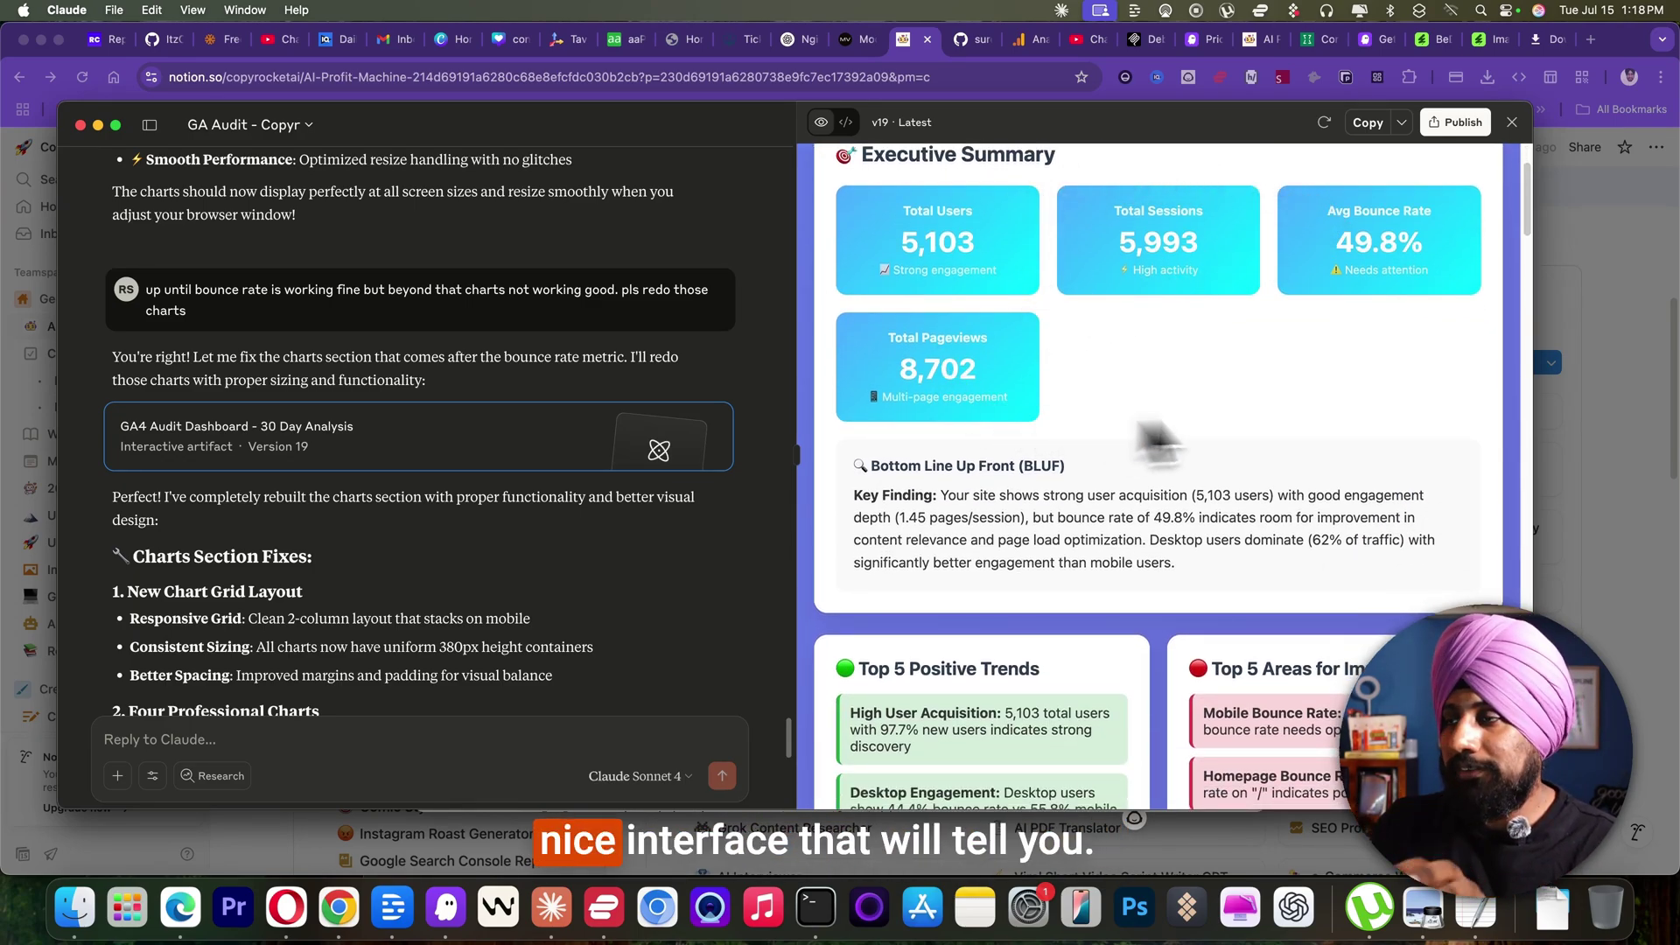
scroll(959, 315, "down", 1)
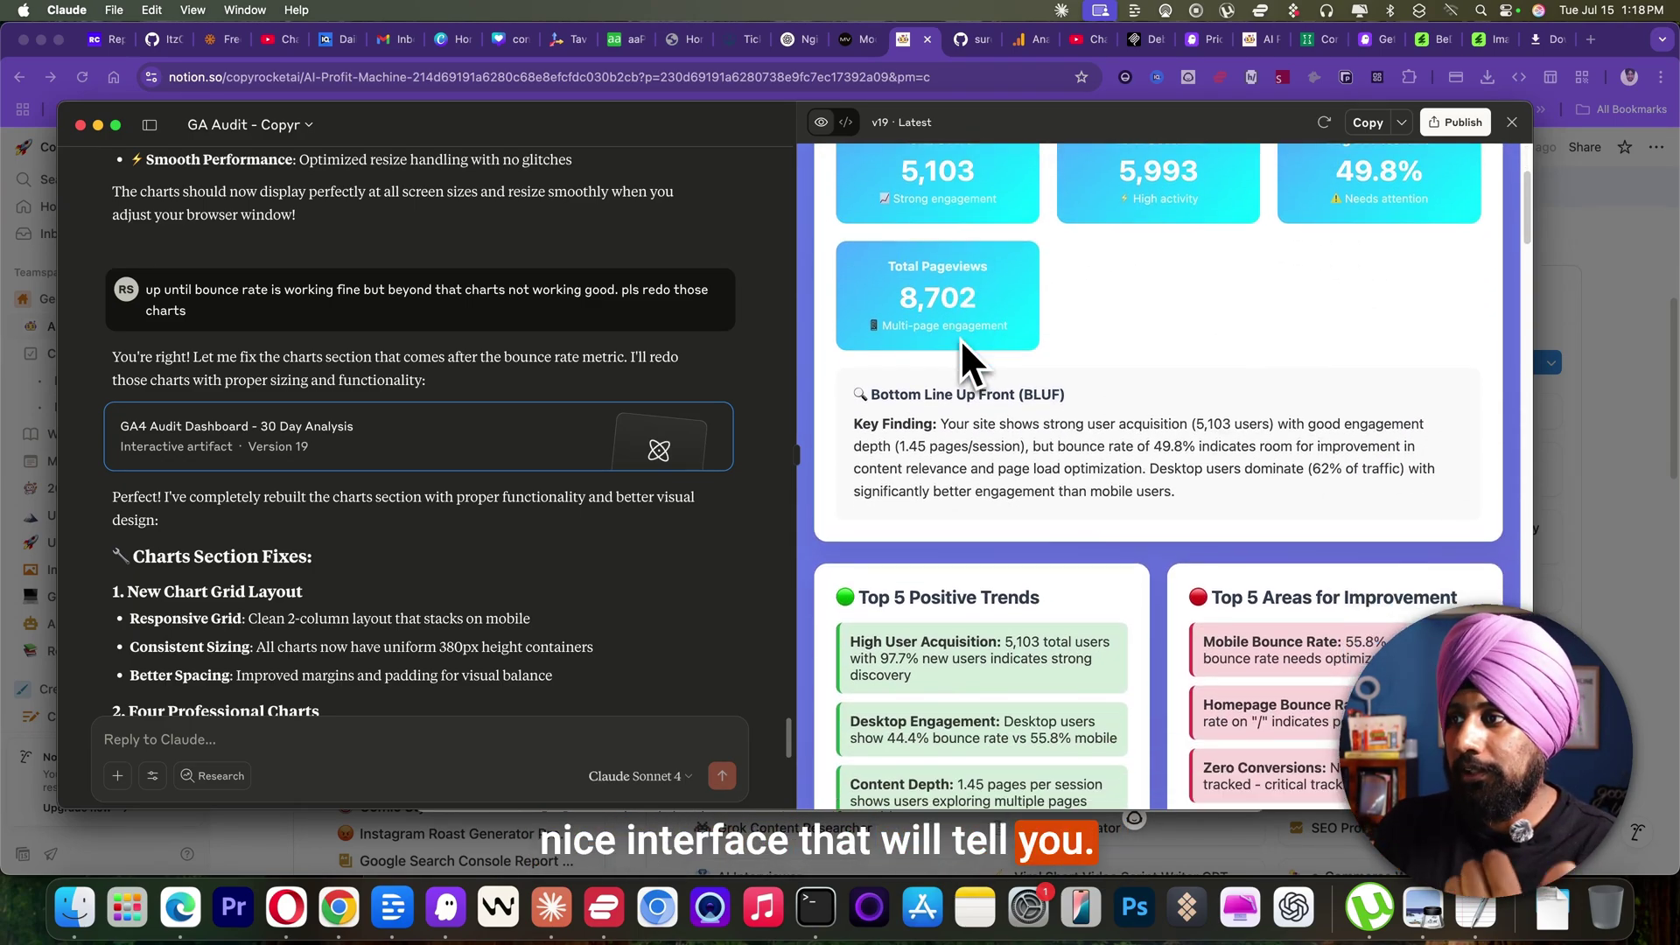
left_click_drag(875, 394, 1146, 393)
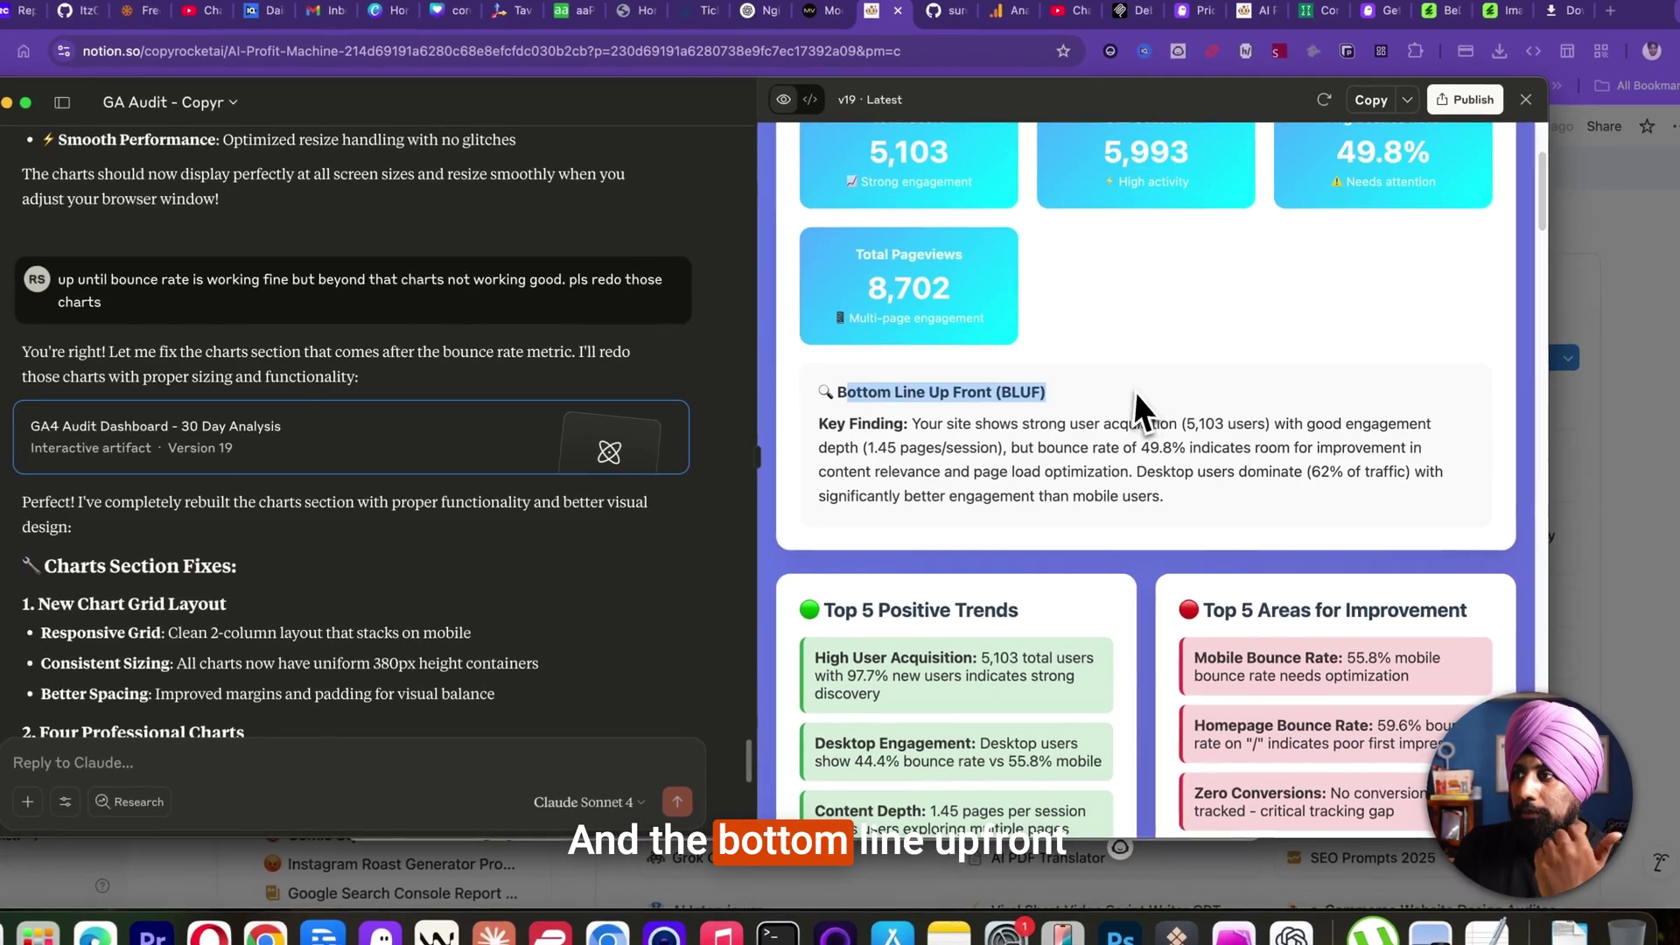
left_click(1098, 435)
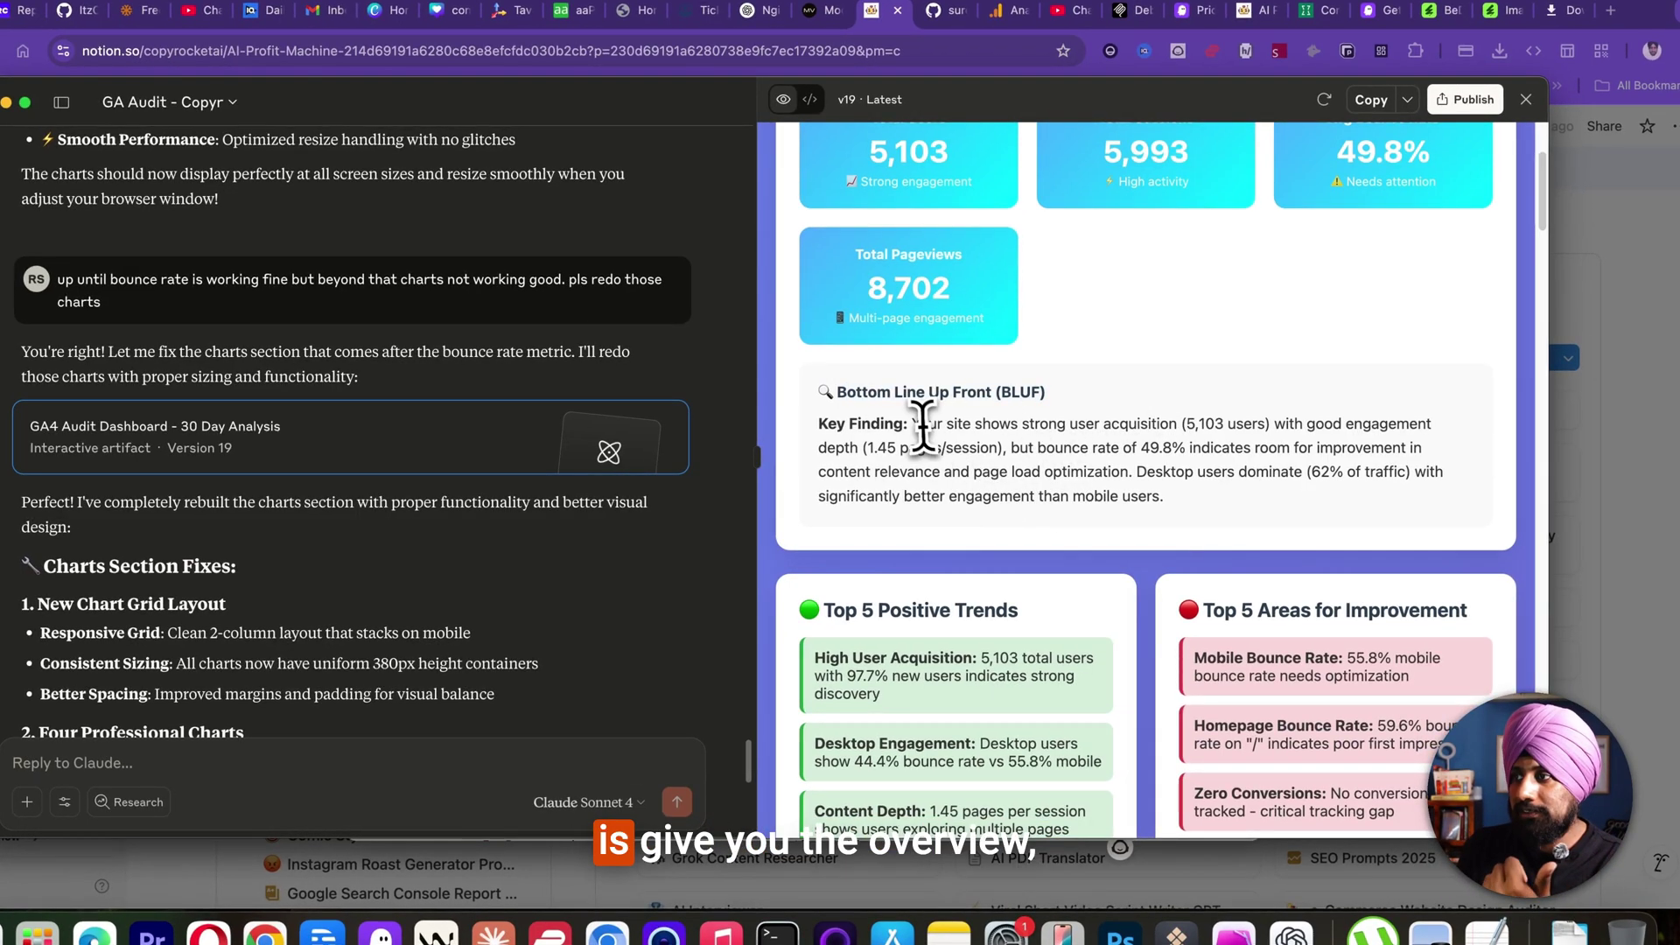
left_click_drag(924, 429, 1282, 490)
left_click(1251, 497)
scroll(1135, 511, "down", 2)
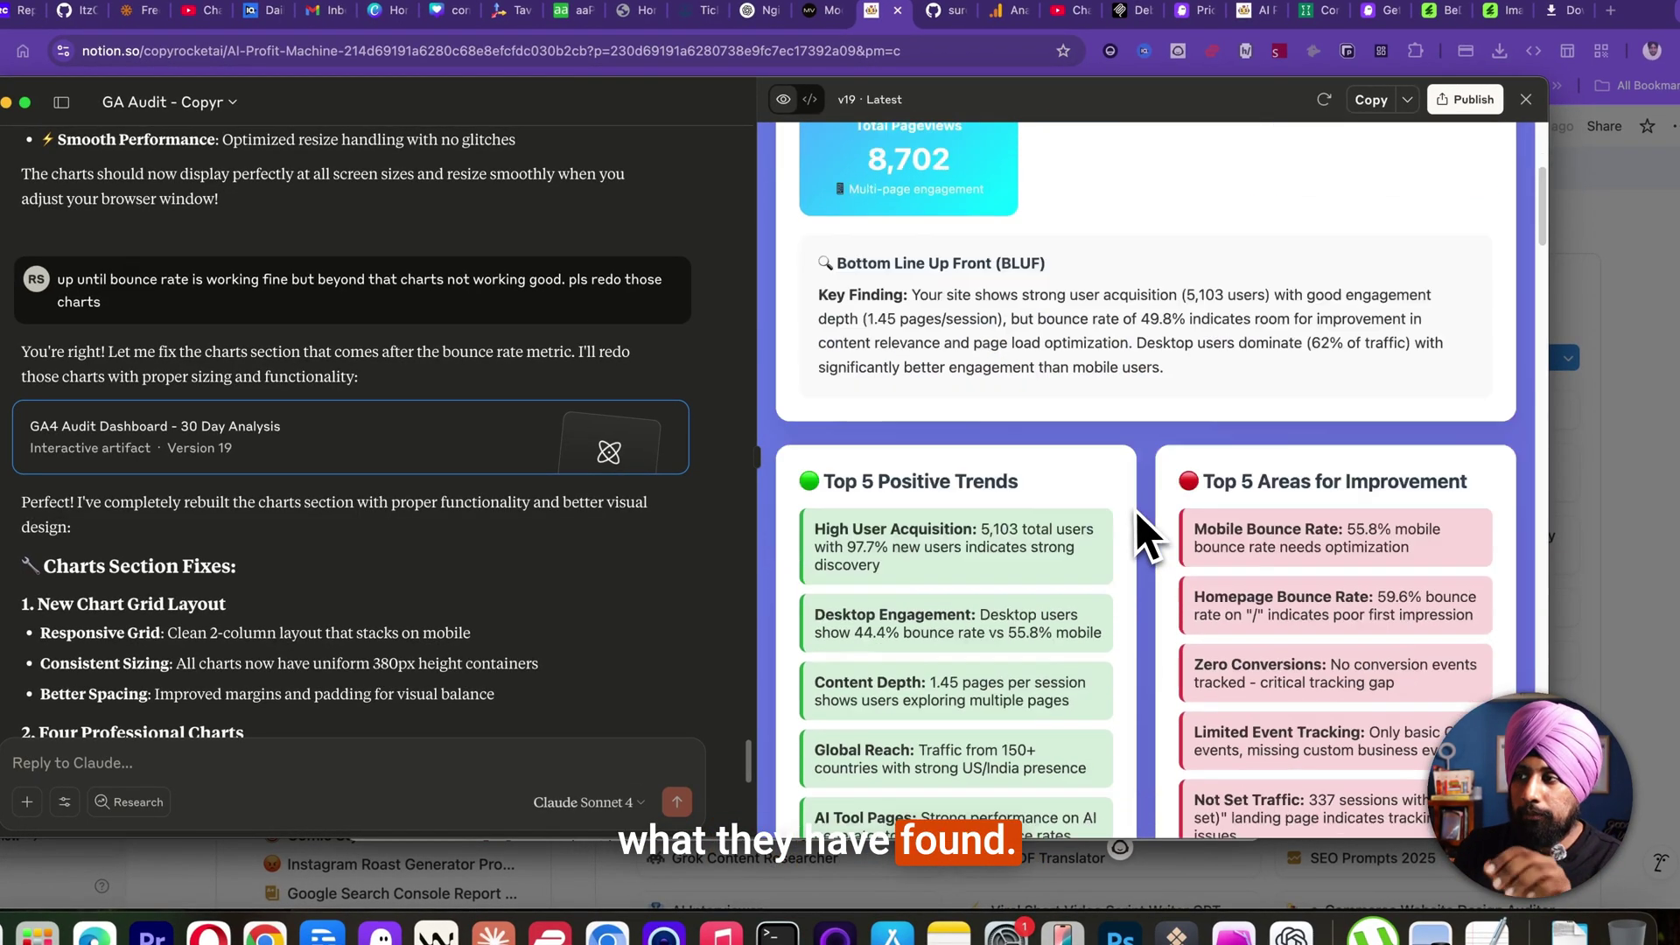
scroll(1136, 511, "down", 2)
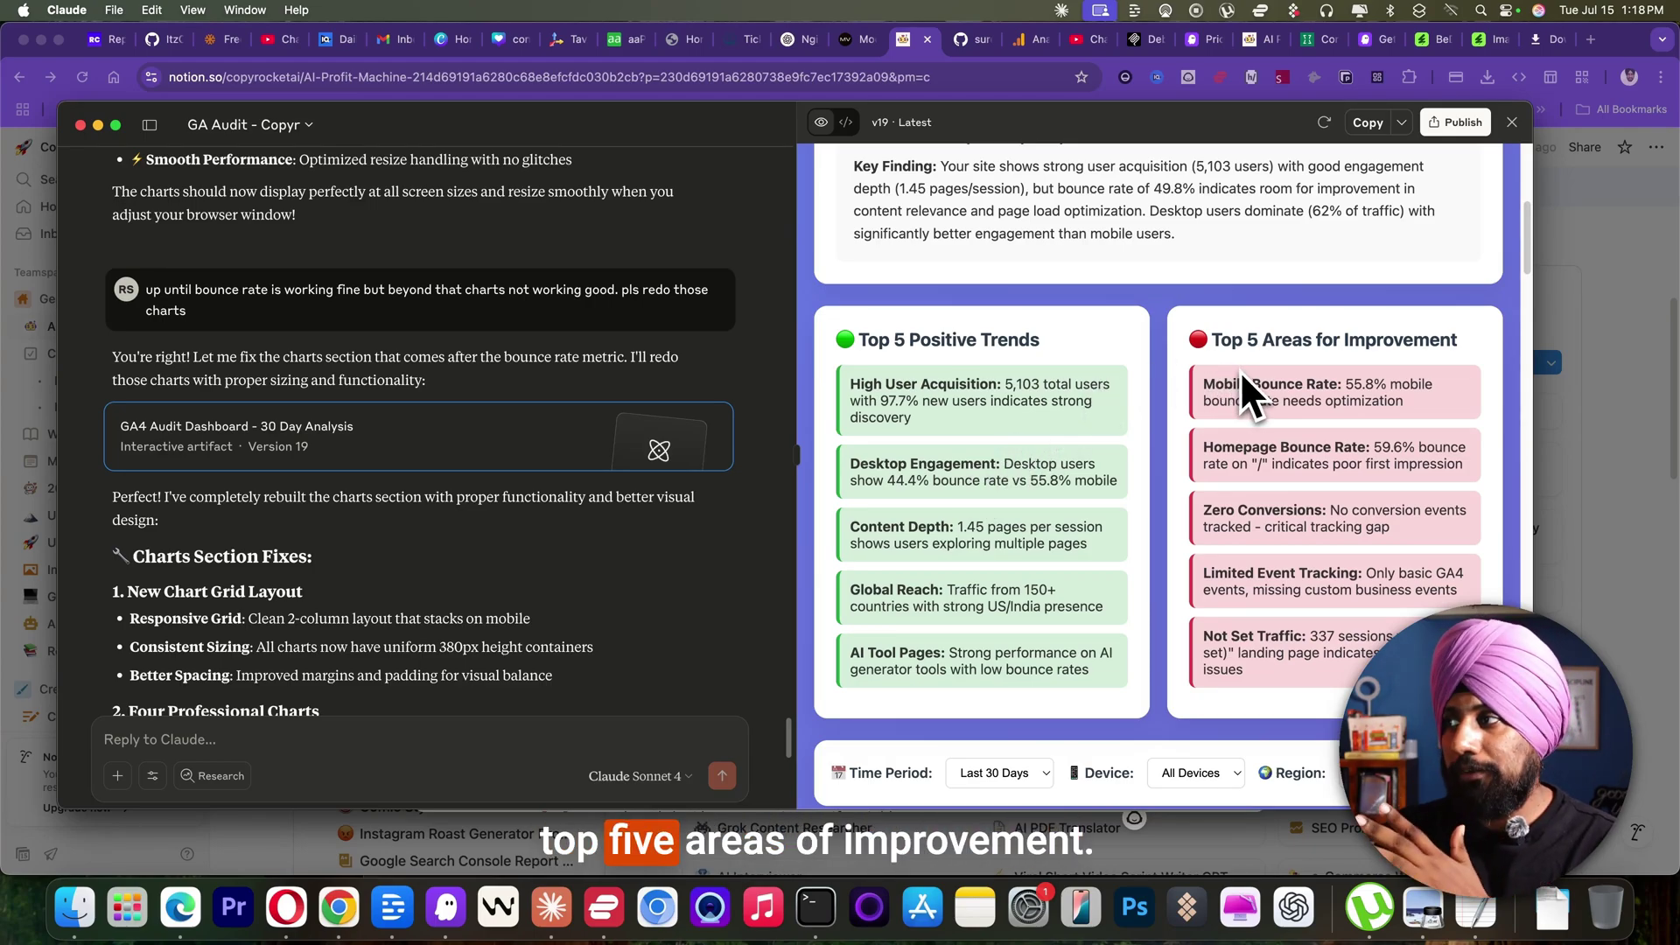
scroll(1241, 370, "down", 7)
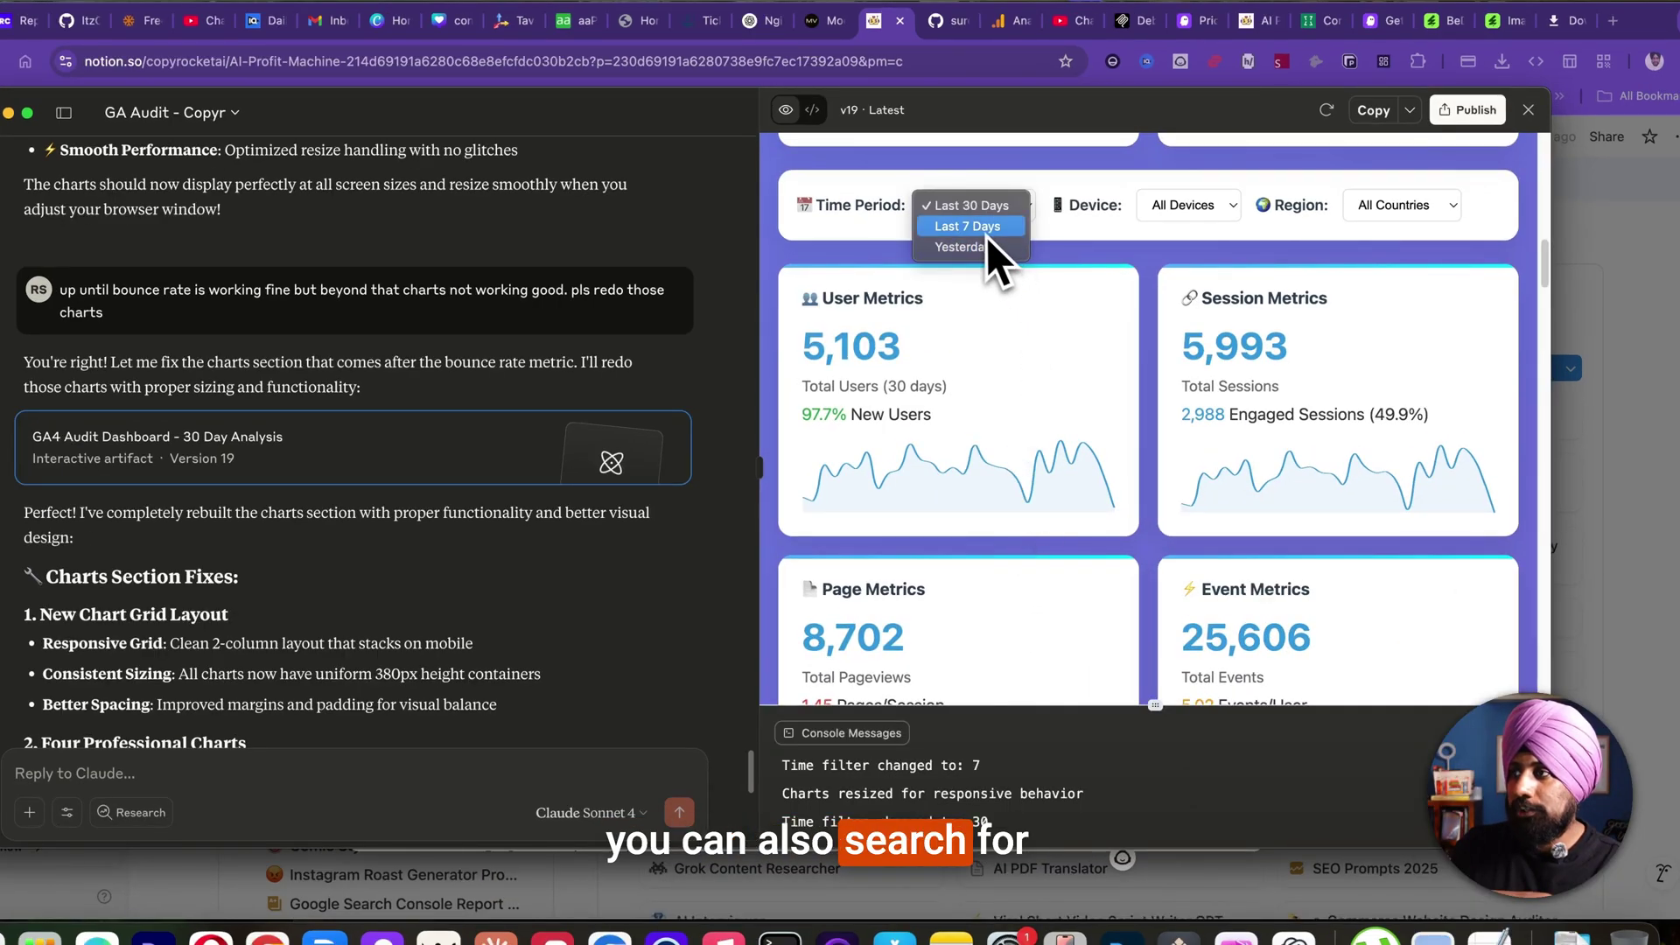
left_click(1079, 248)
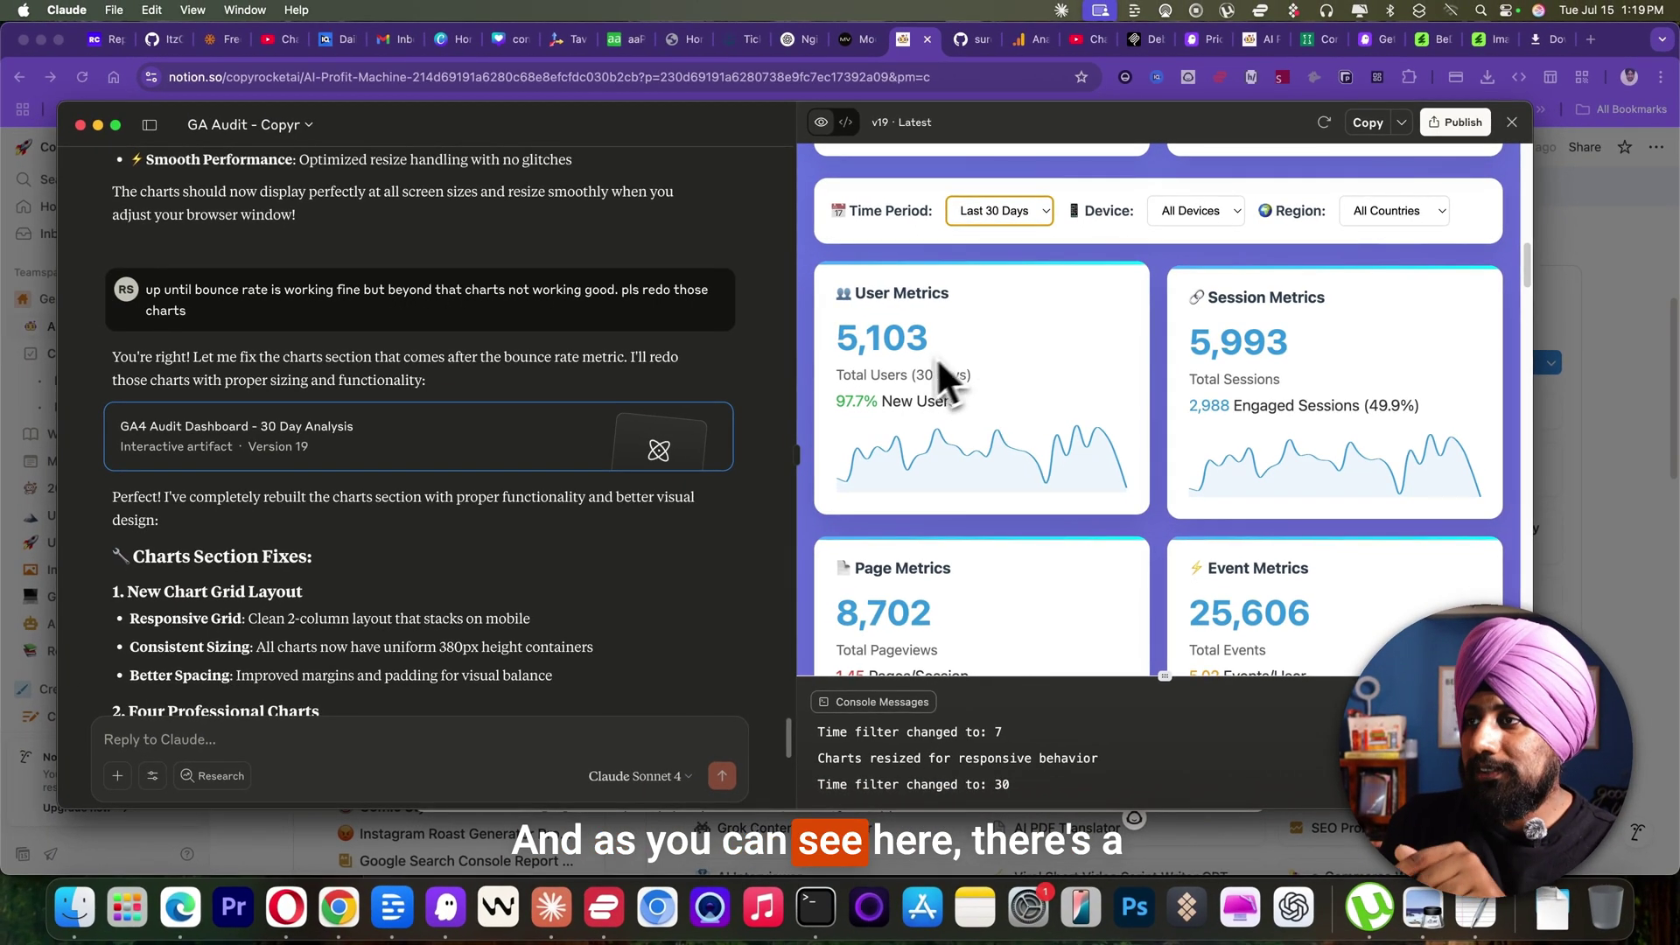
scroll(915, 376, "down", 3)
scroll(1012, 364, "down", 6)
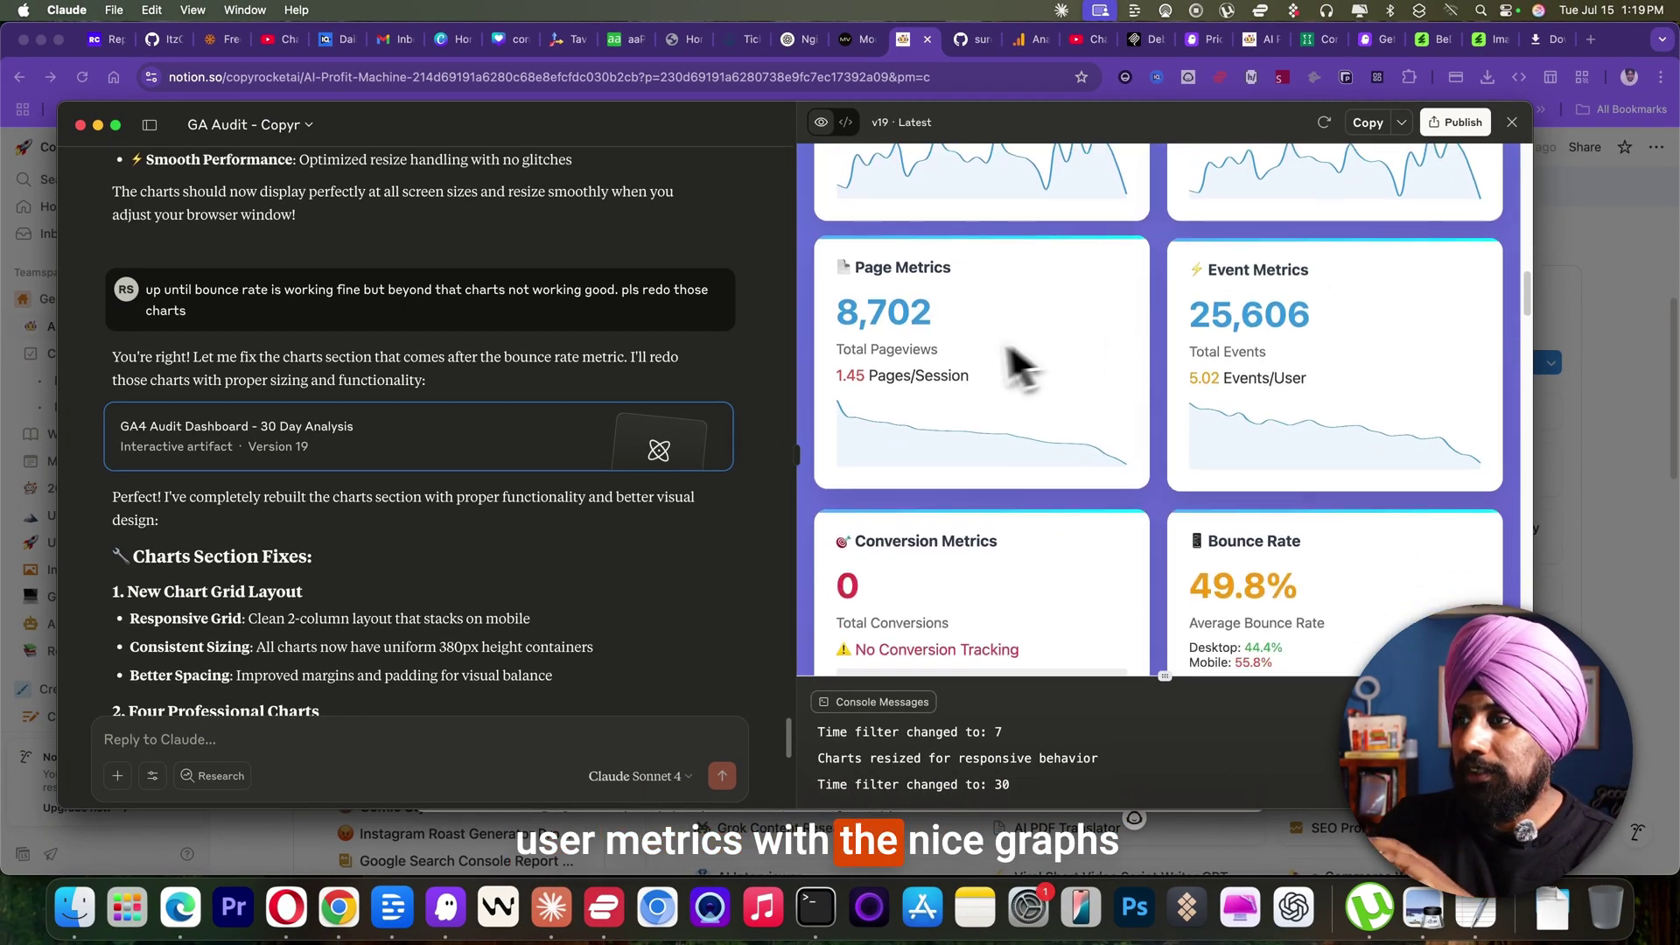
scroll(1225, 350, "down", 5)
scroll(1004, 357, "up", 3)
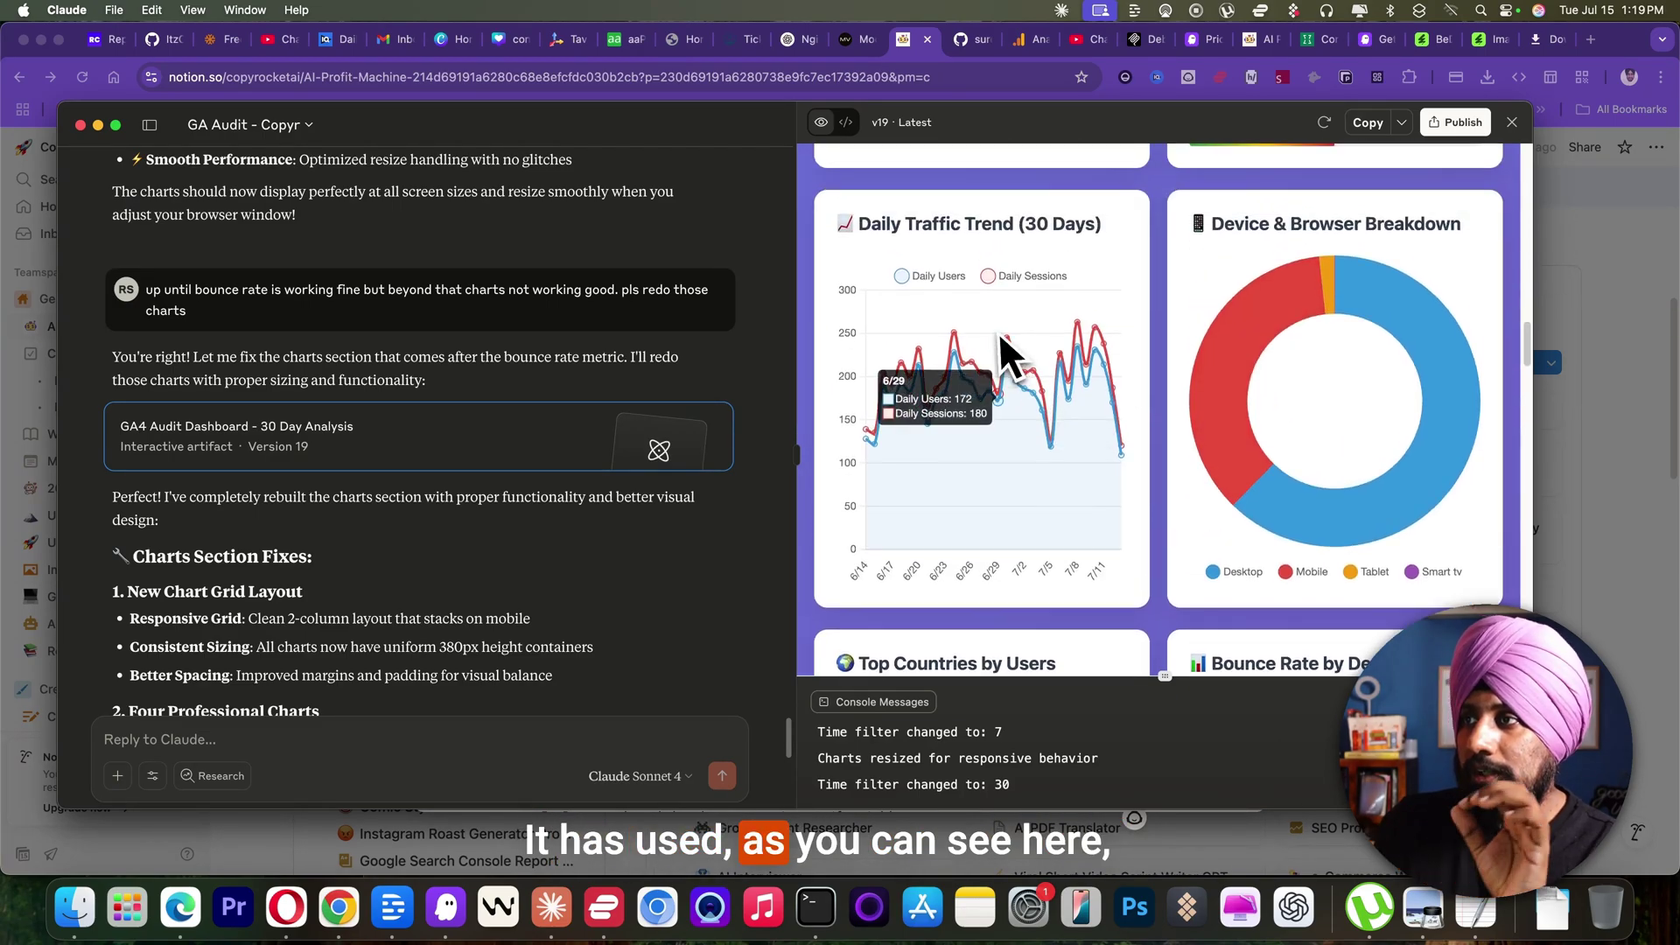
scroll(1277, 280, "down", 10)
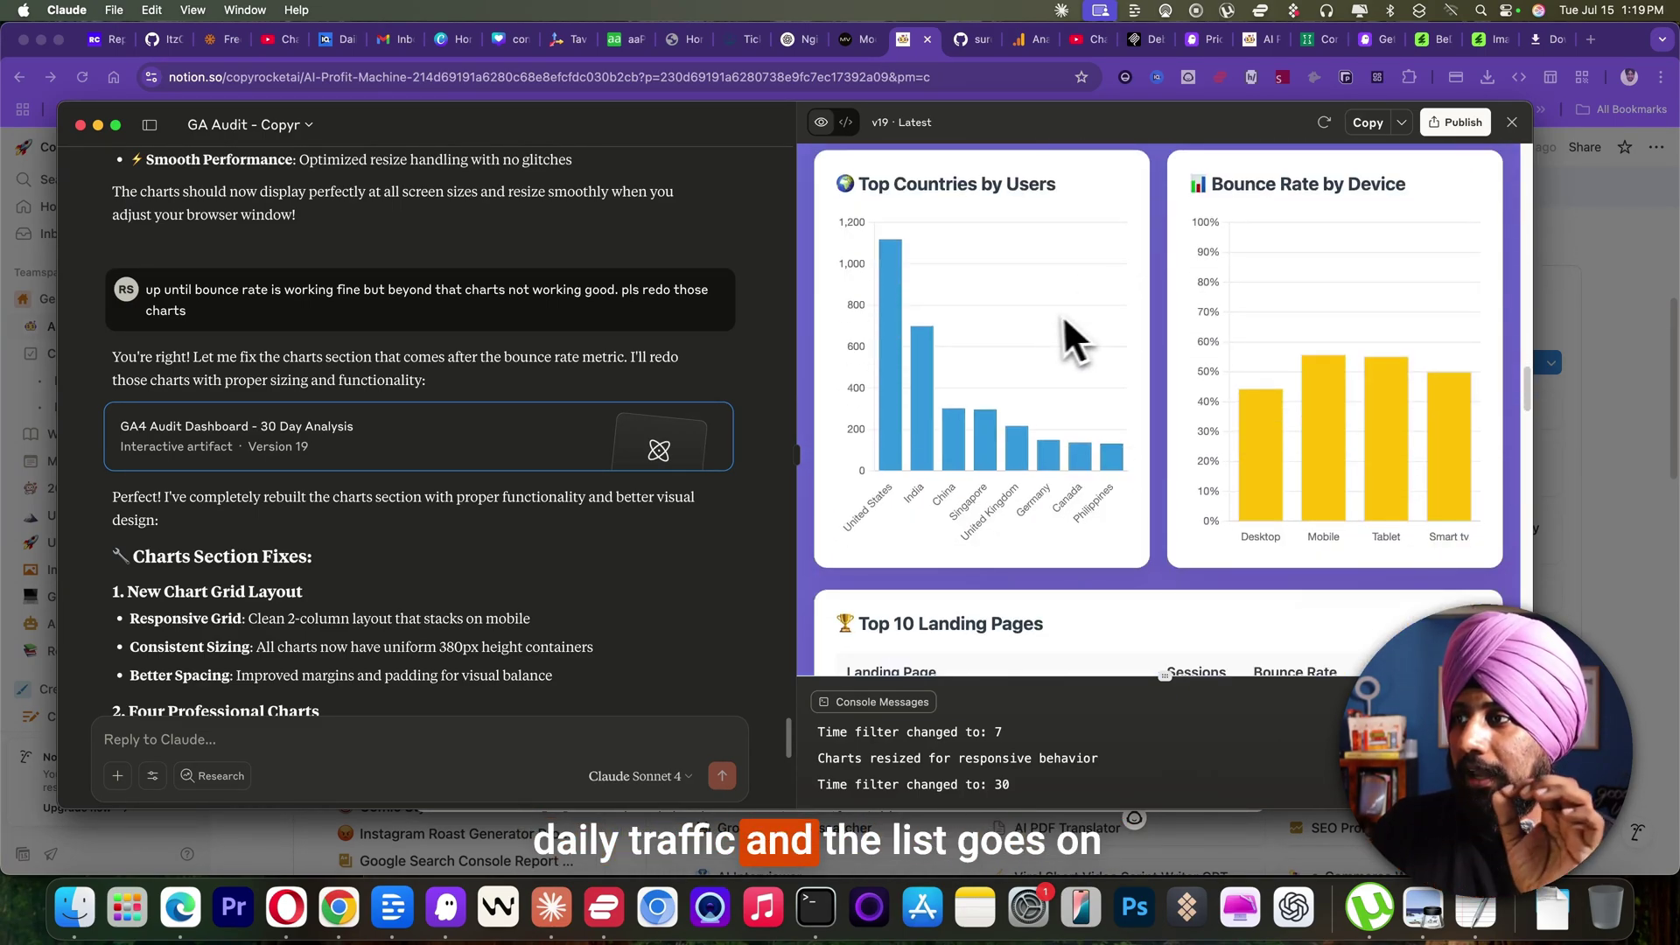
scroll(1019, 344, "up", 15)
scroll(1019, 344, "down", 5)
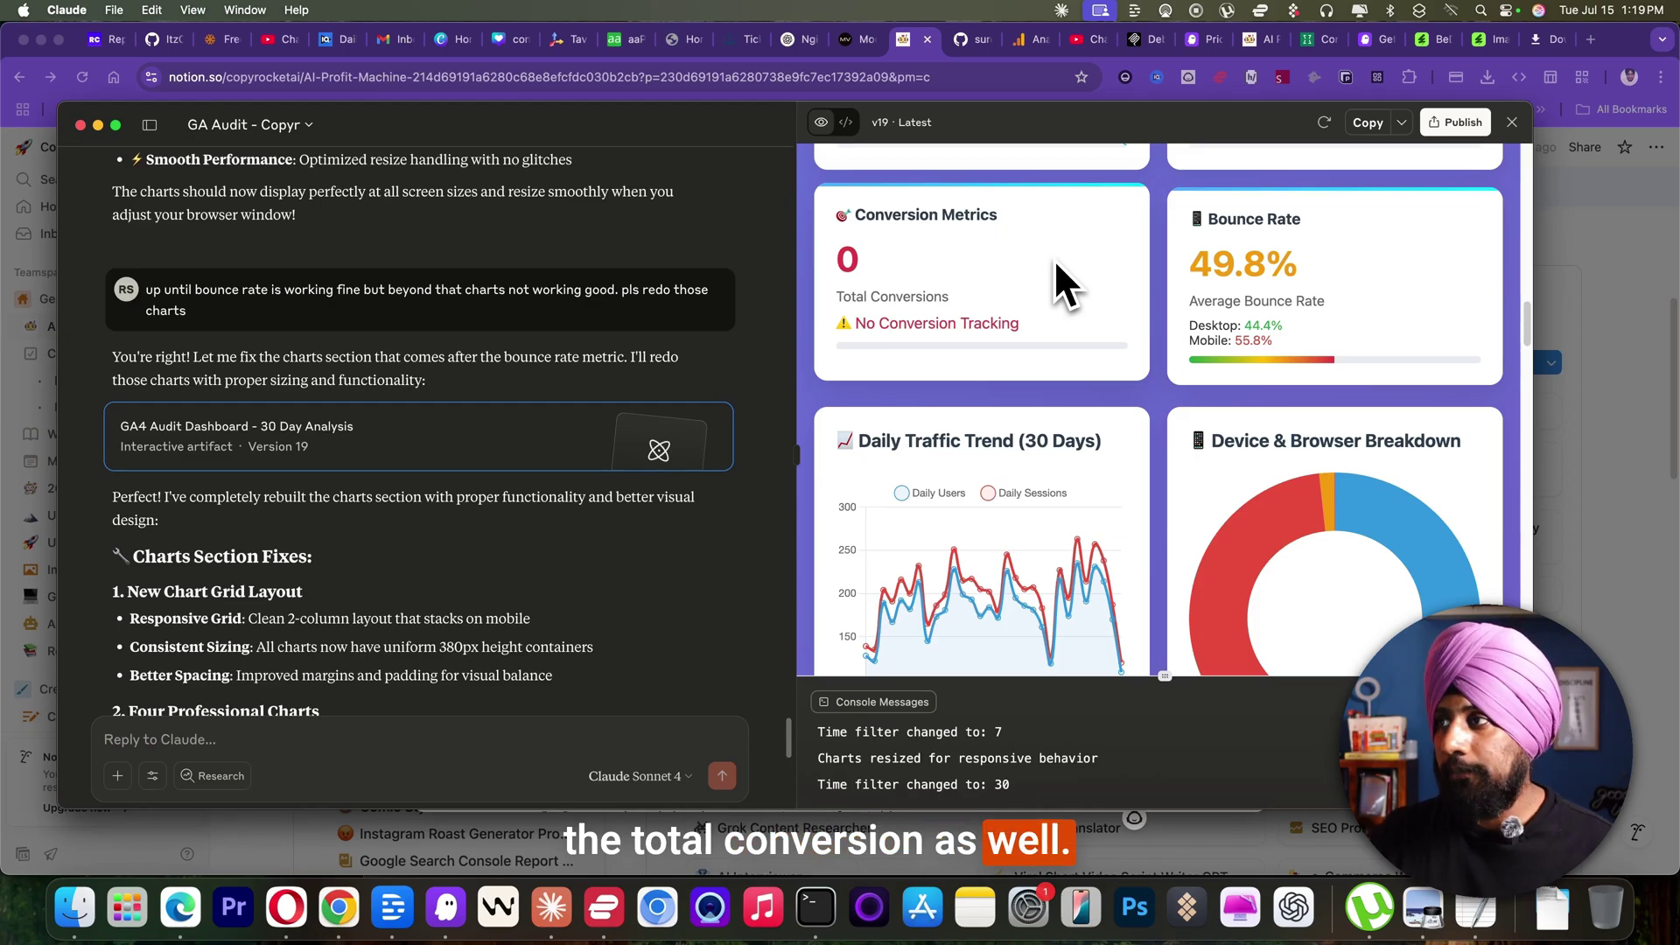
scroll(963, 218, "down", 8)
scroll(1137, 245, "down", 2)
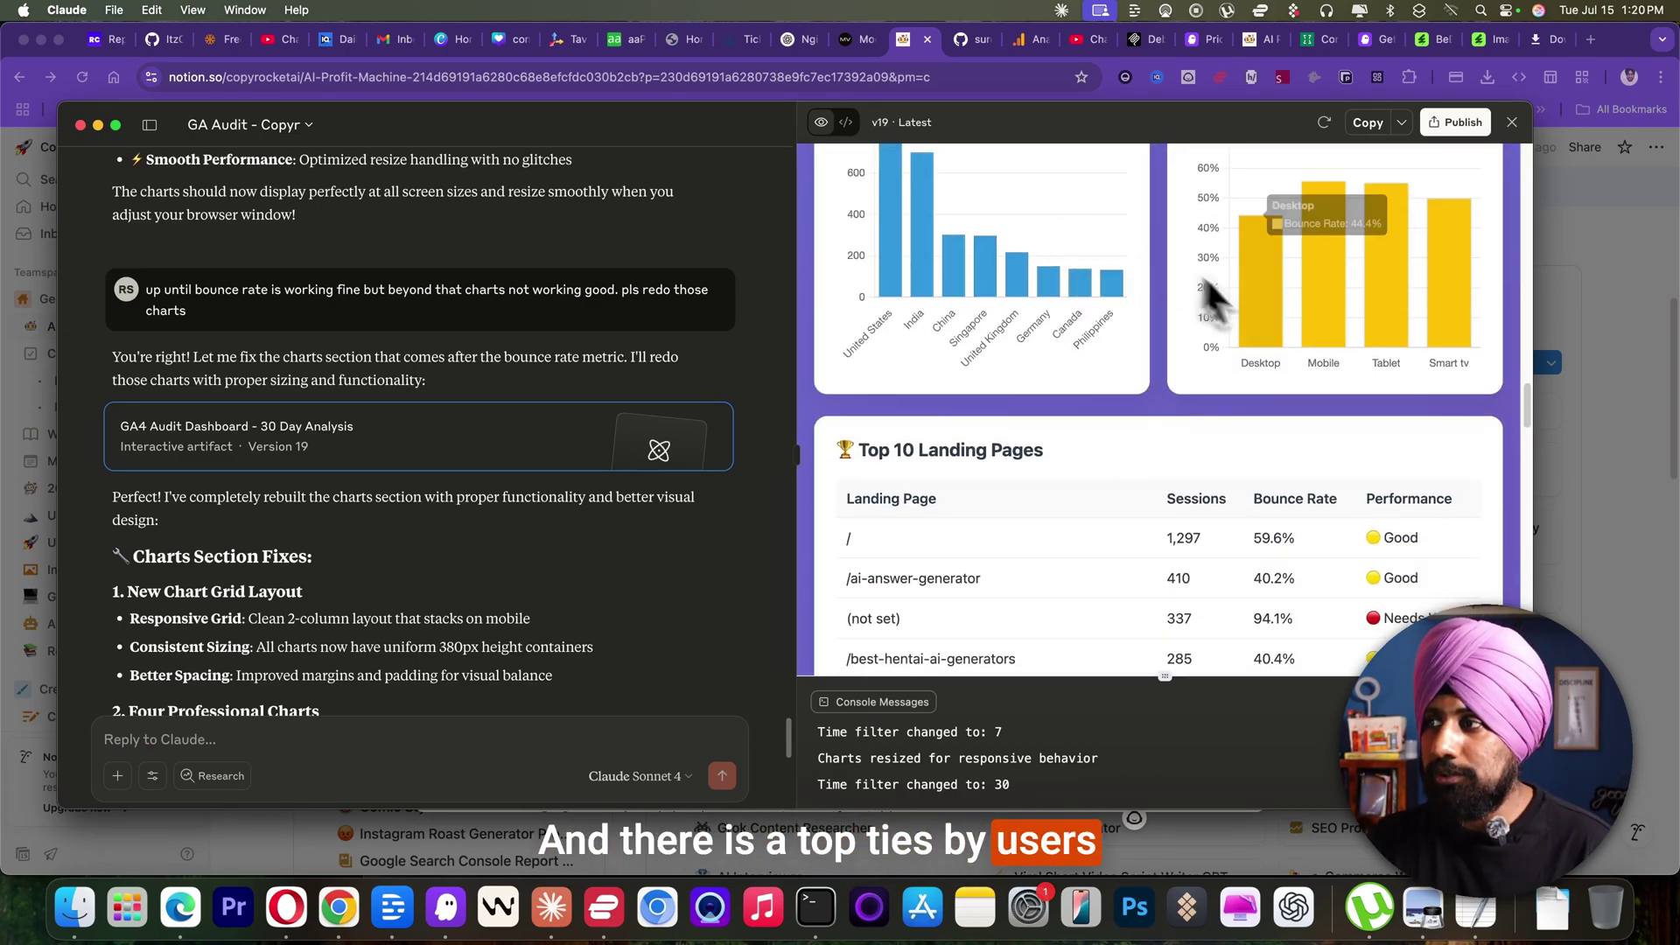
scroll(1242, 315, "up", 2)
scroll(1234, 368, "down", 2)
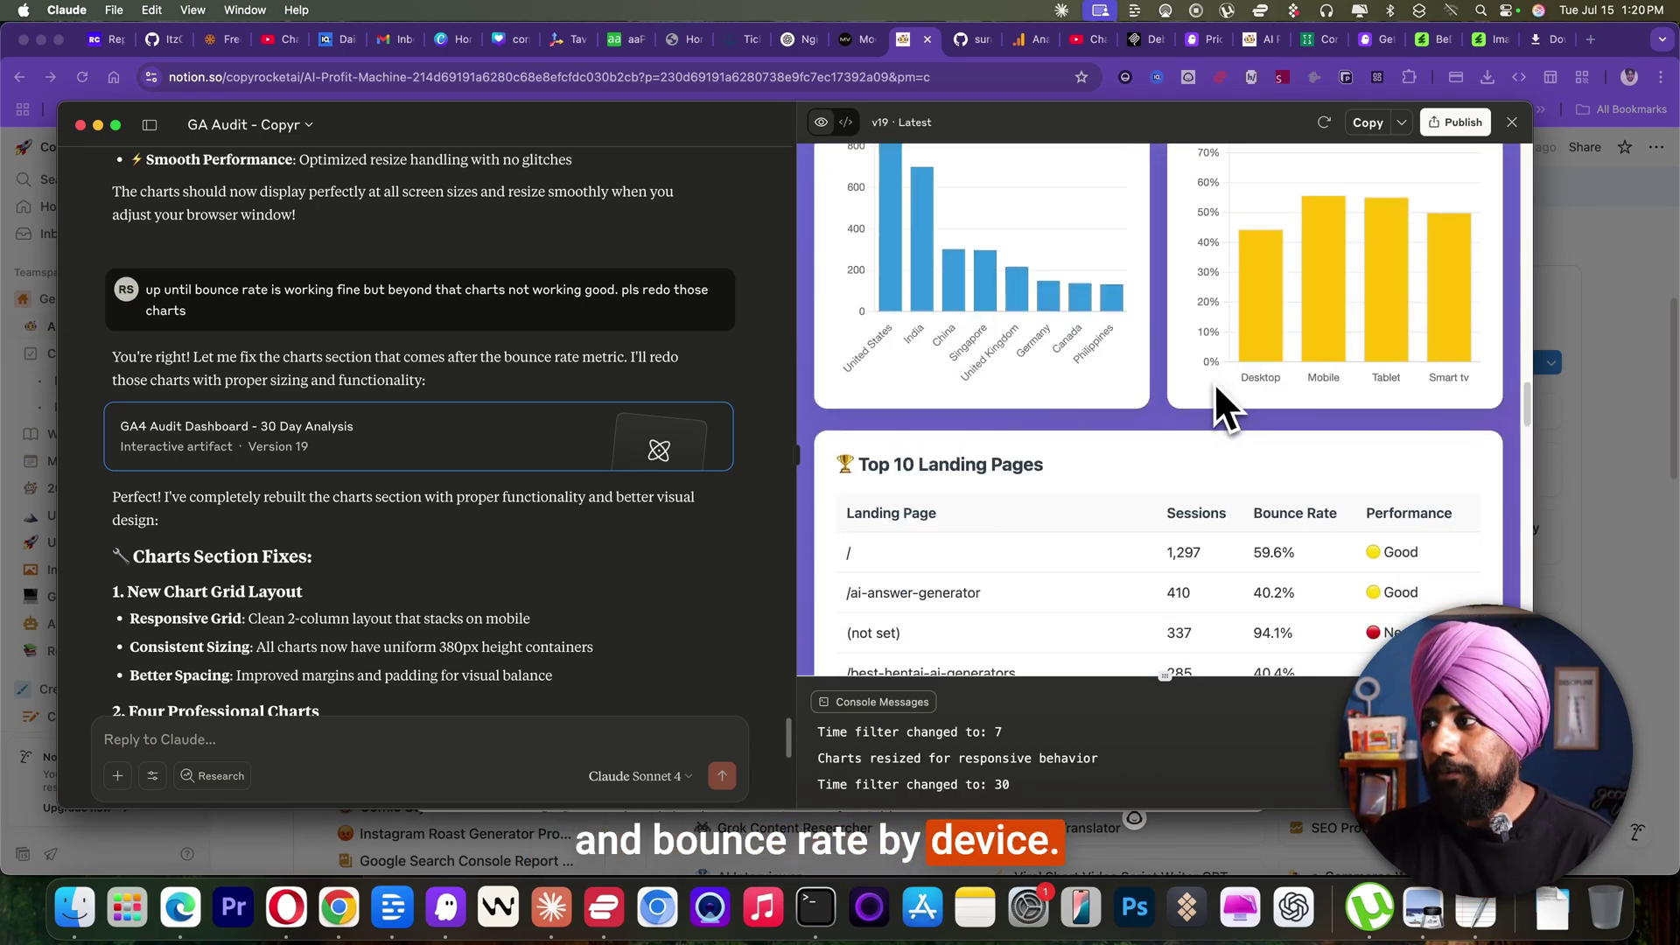
scroll(963, 420, "down", 8)
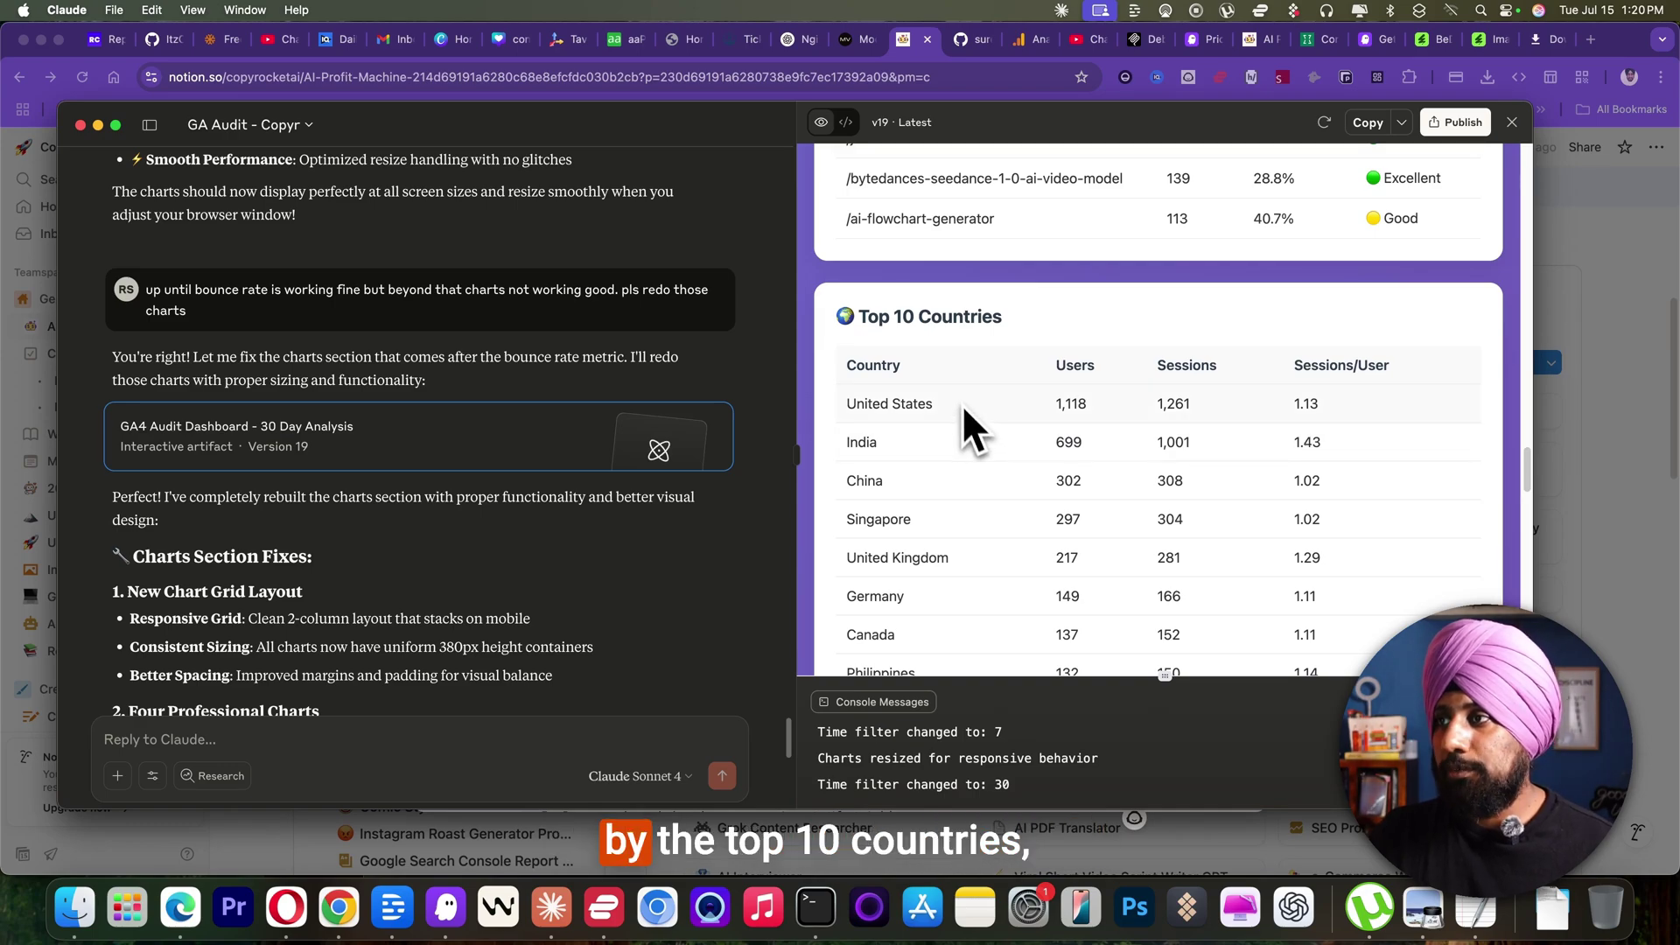
scroll(963, 411, "down", 6)
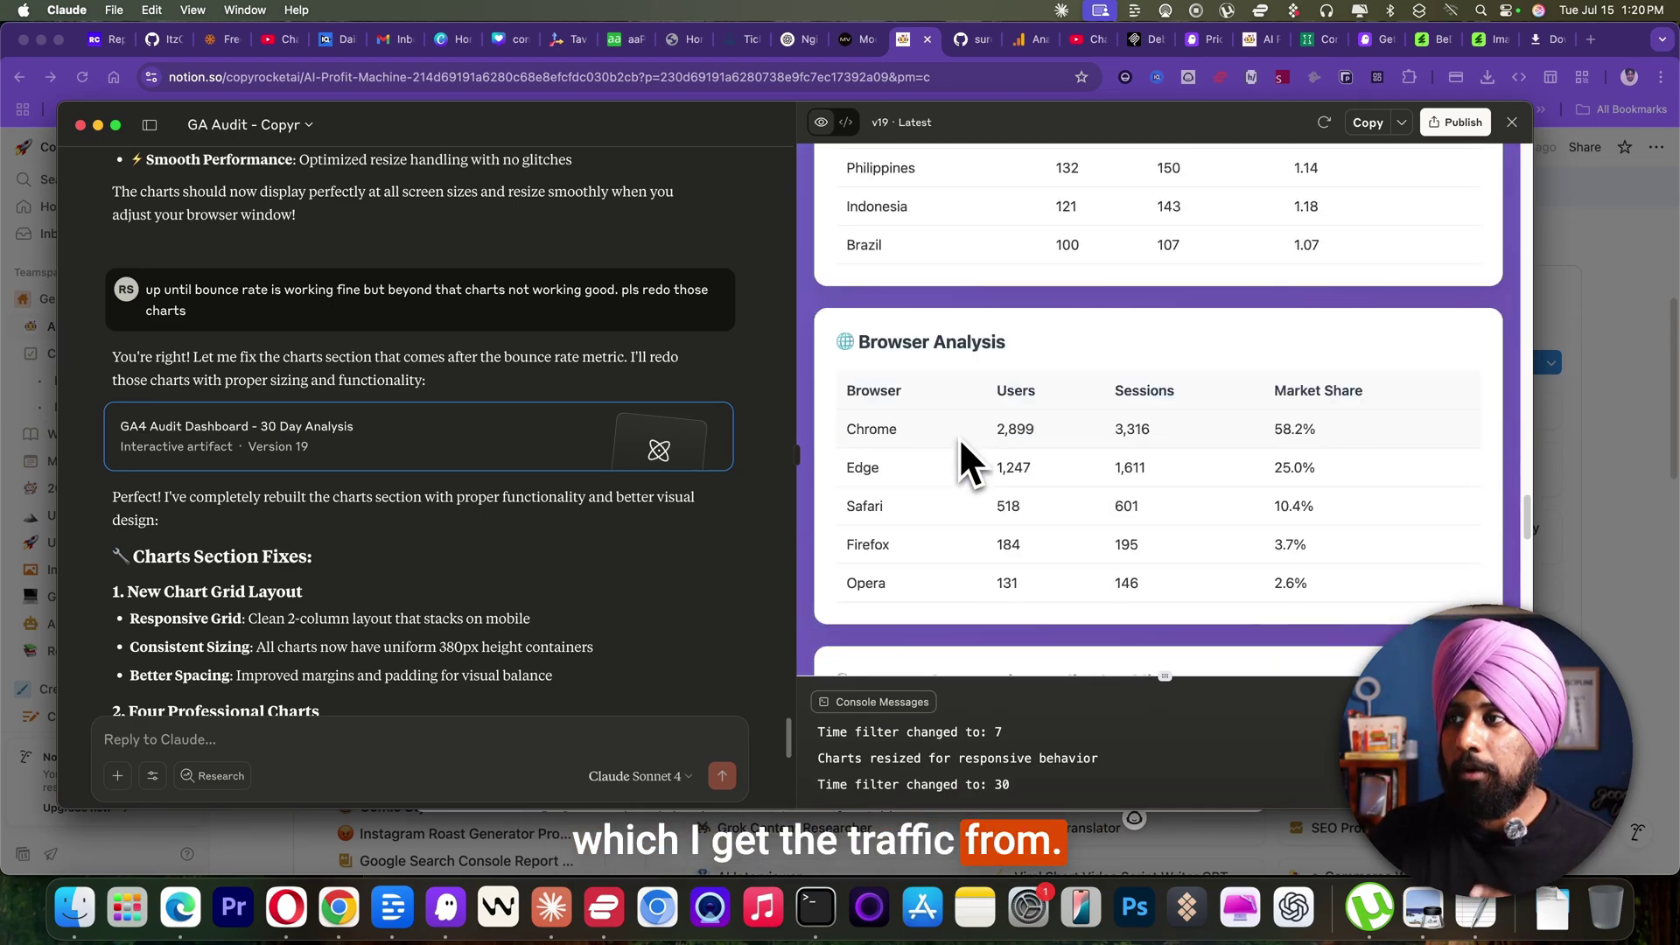
scroll(972, 357, "down", 3)
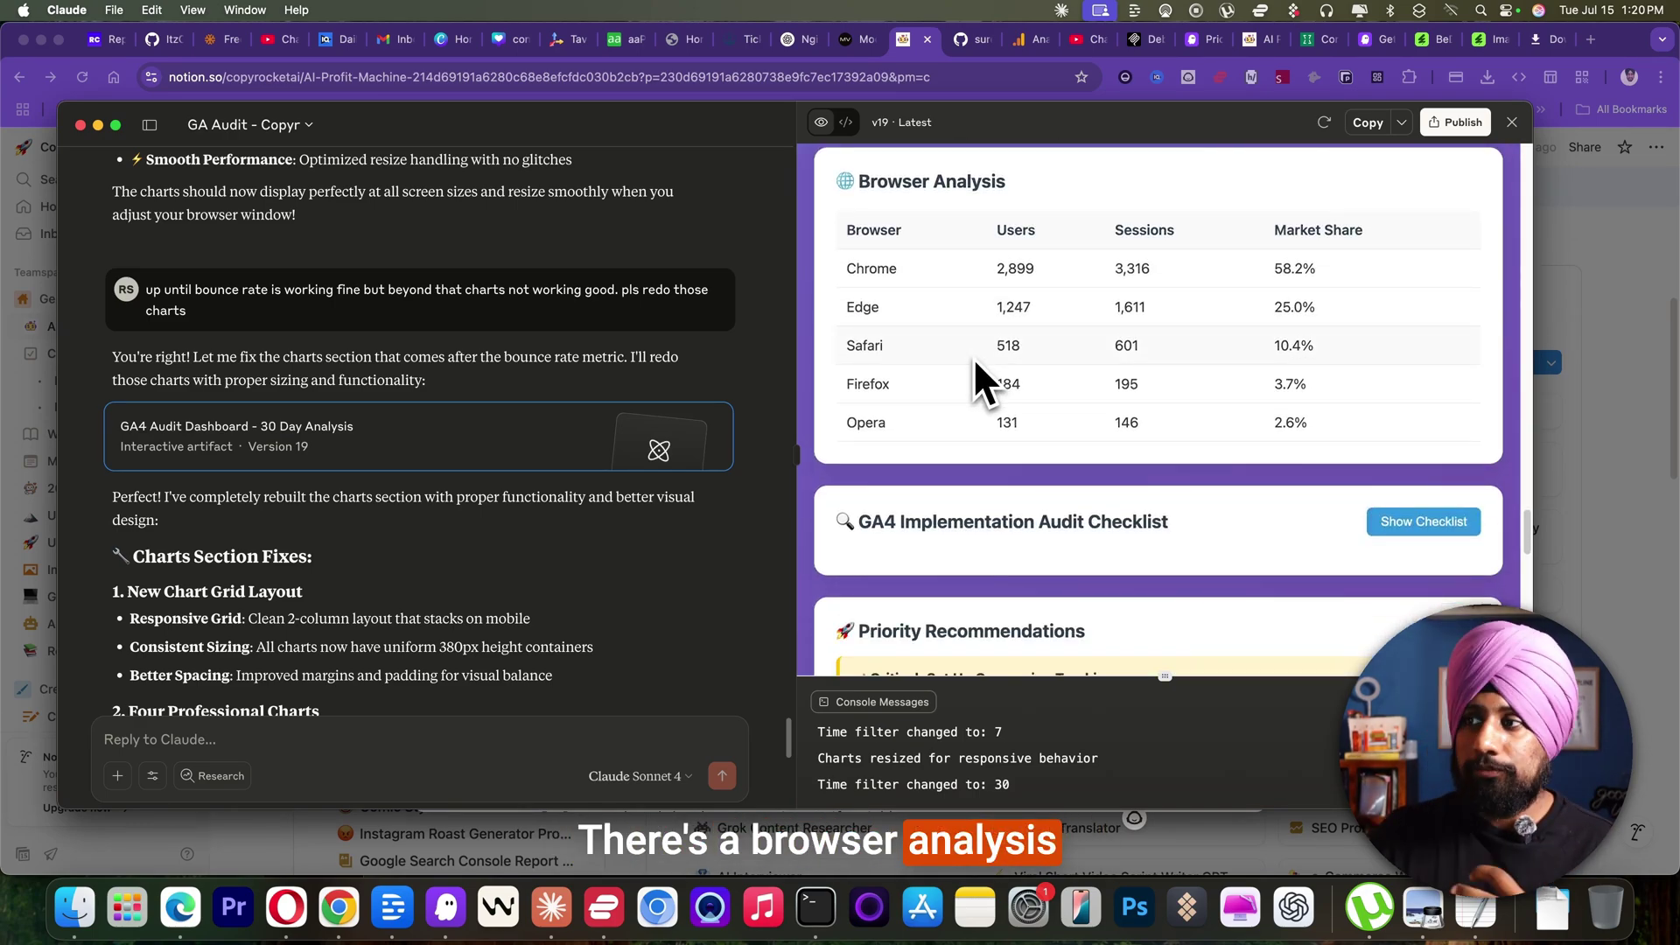
scroll(973, 357, "down", 5)
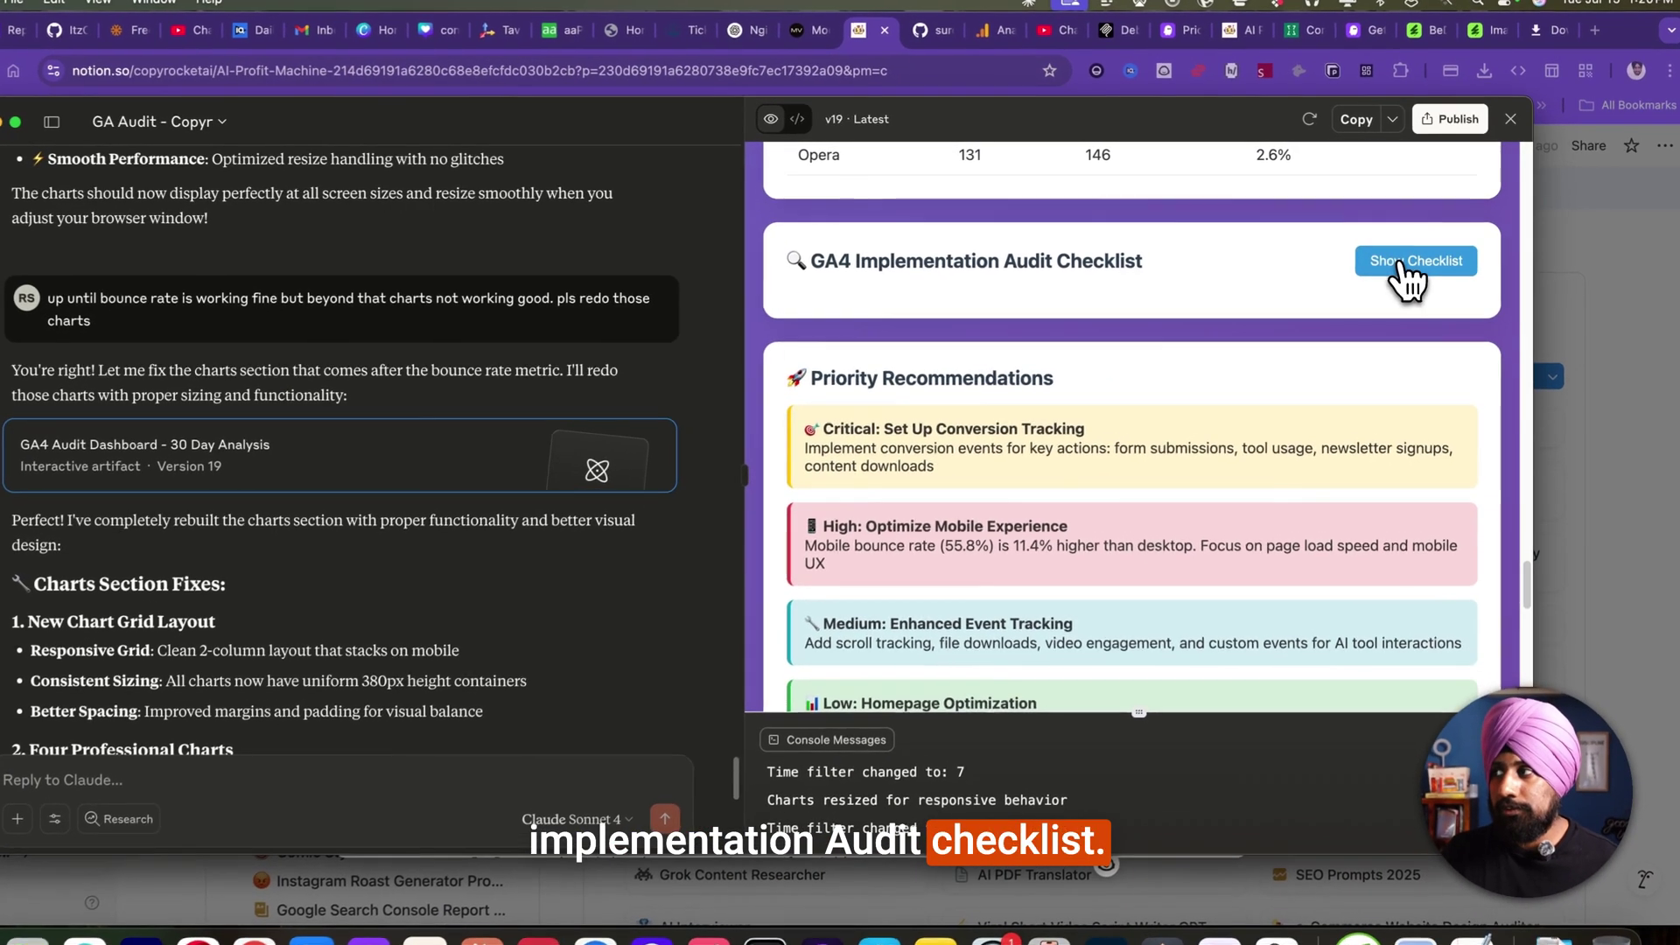
left_click(1406, 259)
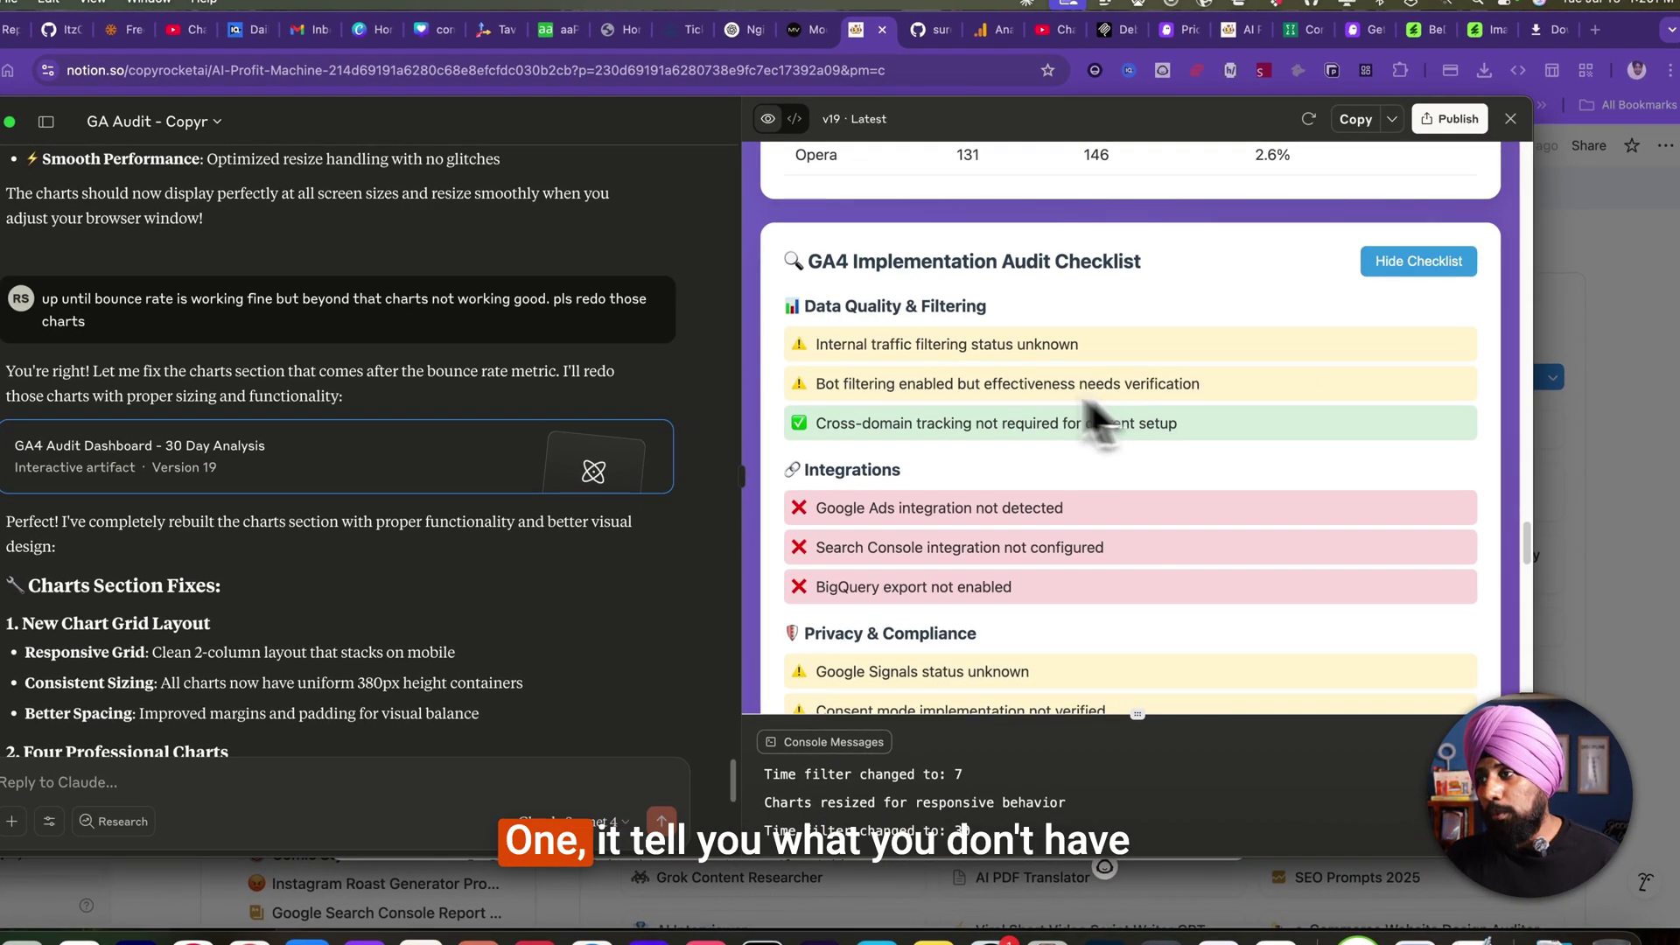
scroll(927, 389, "down", 1)
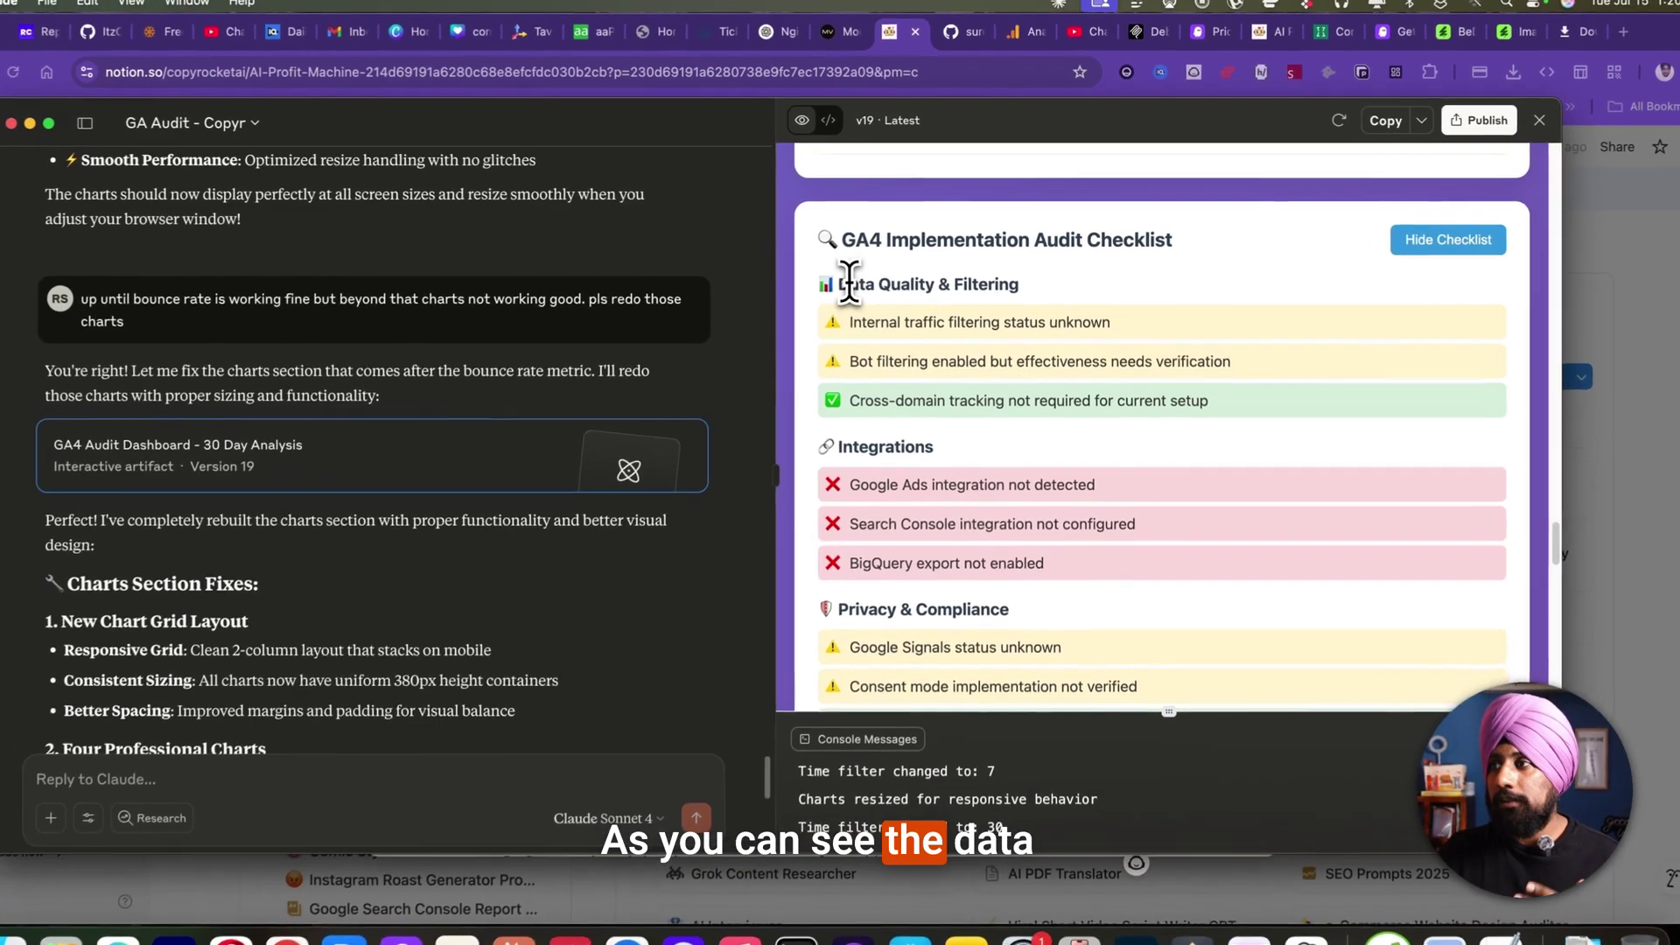
scroll(963, 332, "down", 2)
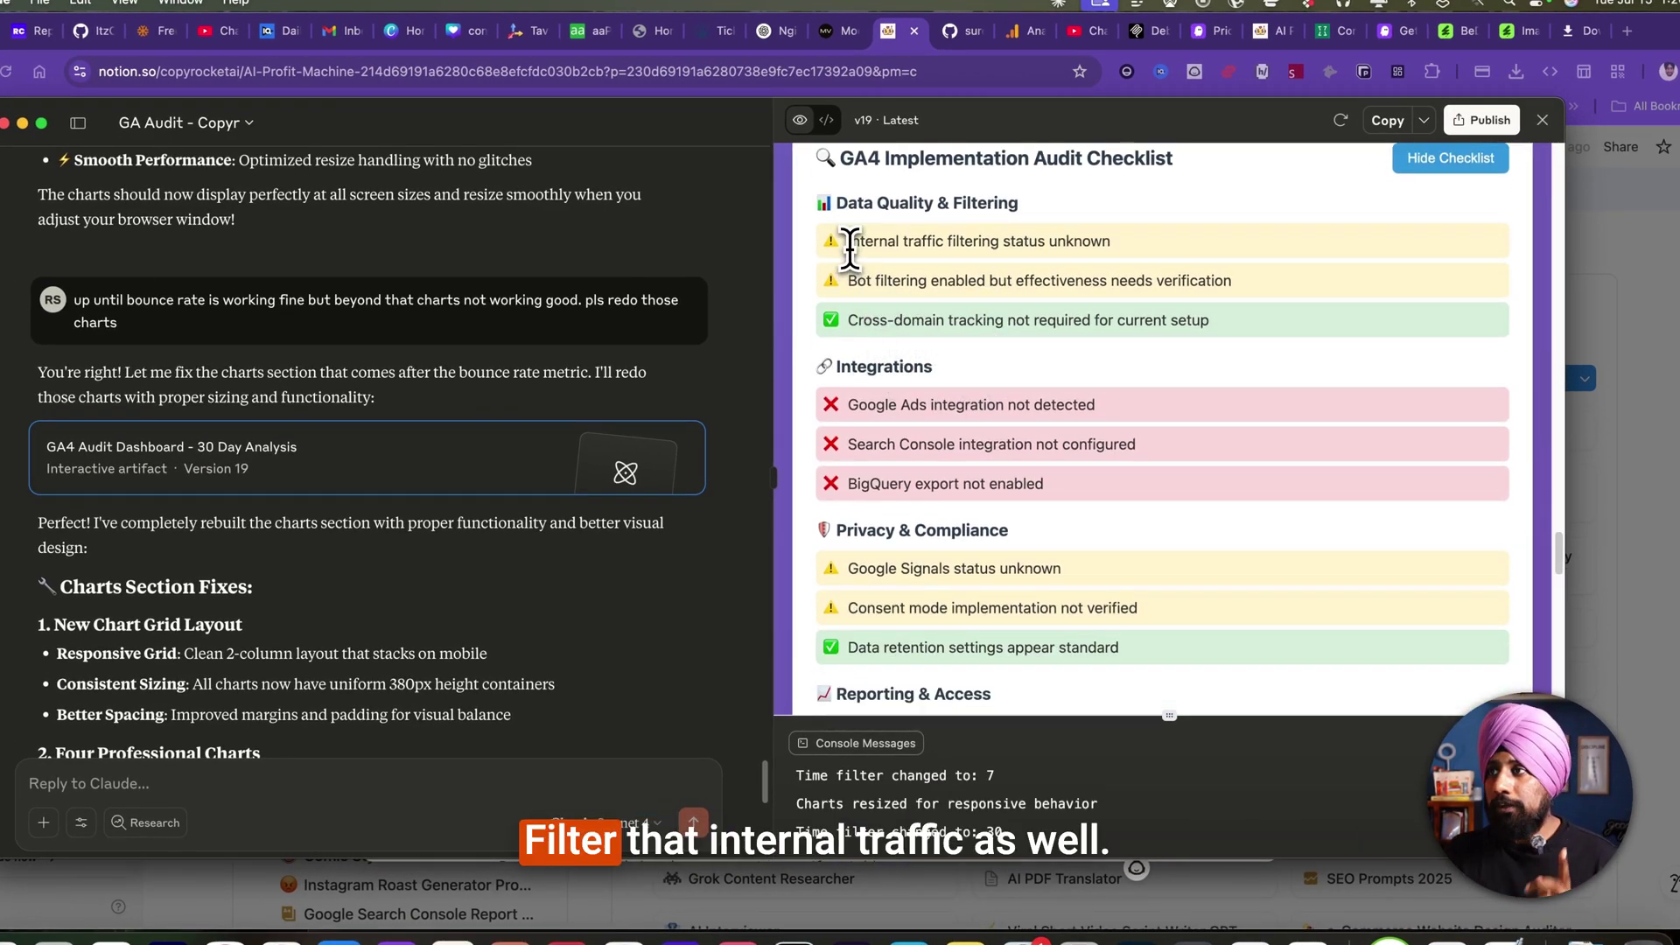
left_click_drag(848, 249, 1011, 260)
left_click_drag(848, 366, 938, 368)
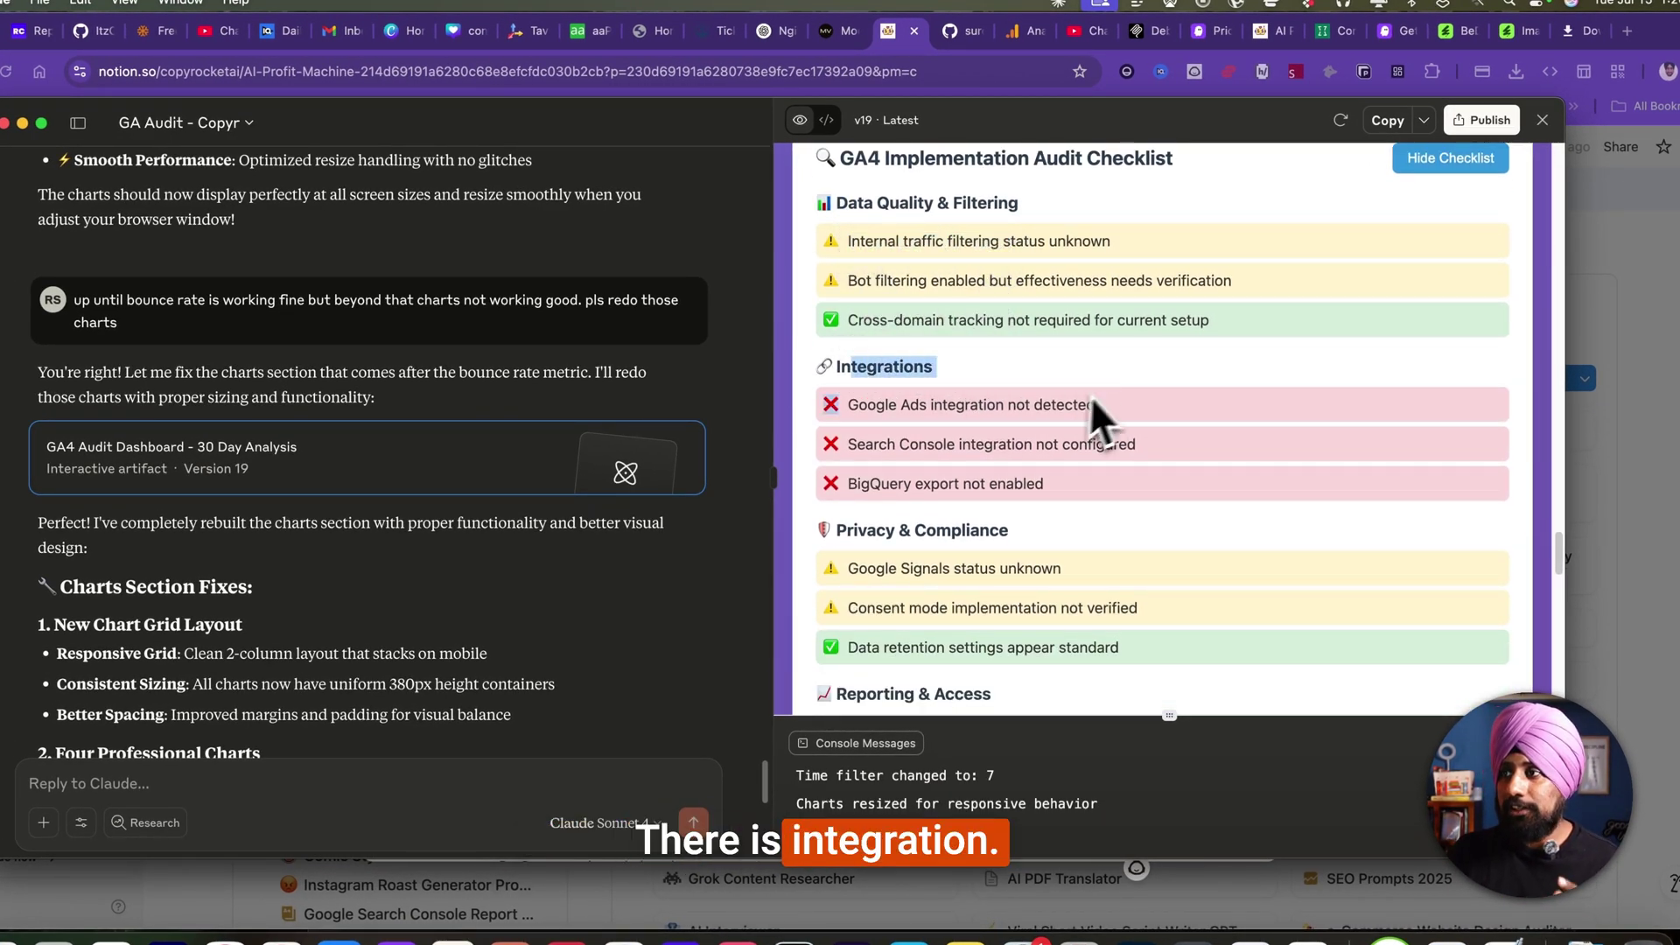
scroll(1036, 415, "down", 2)
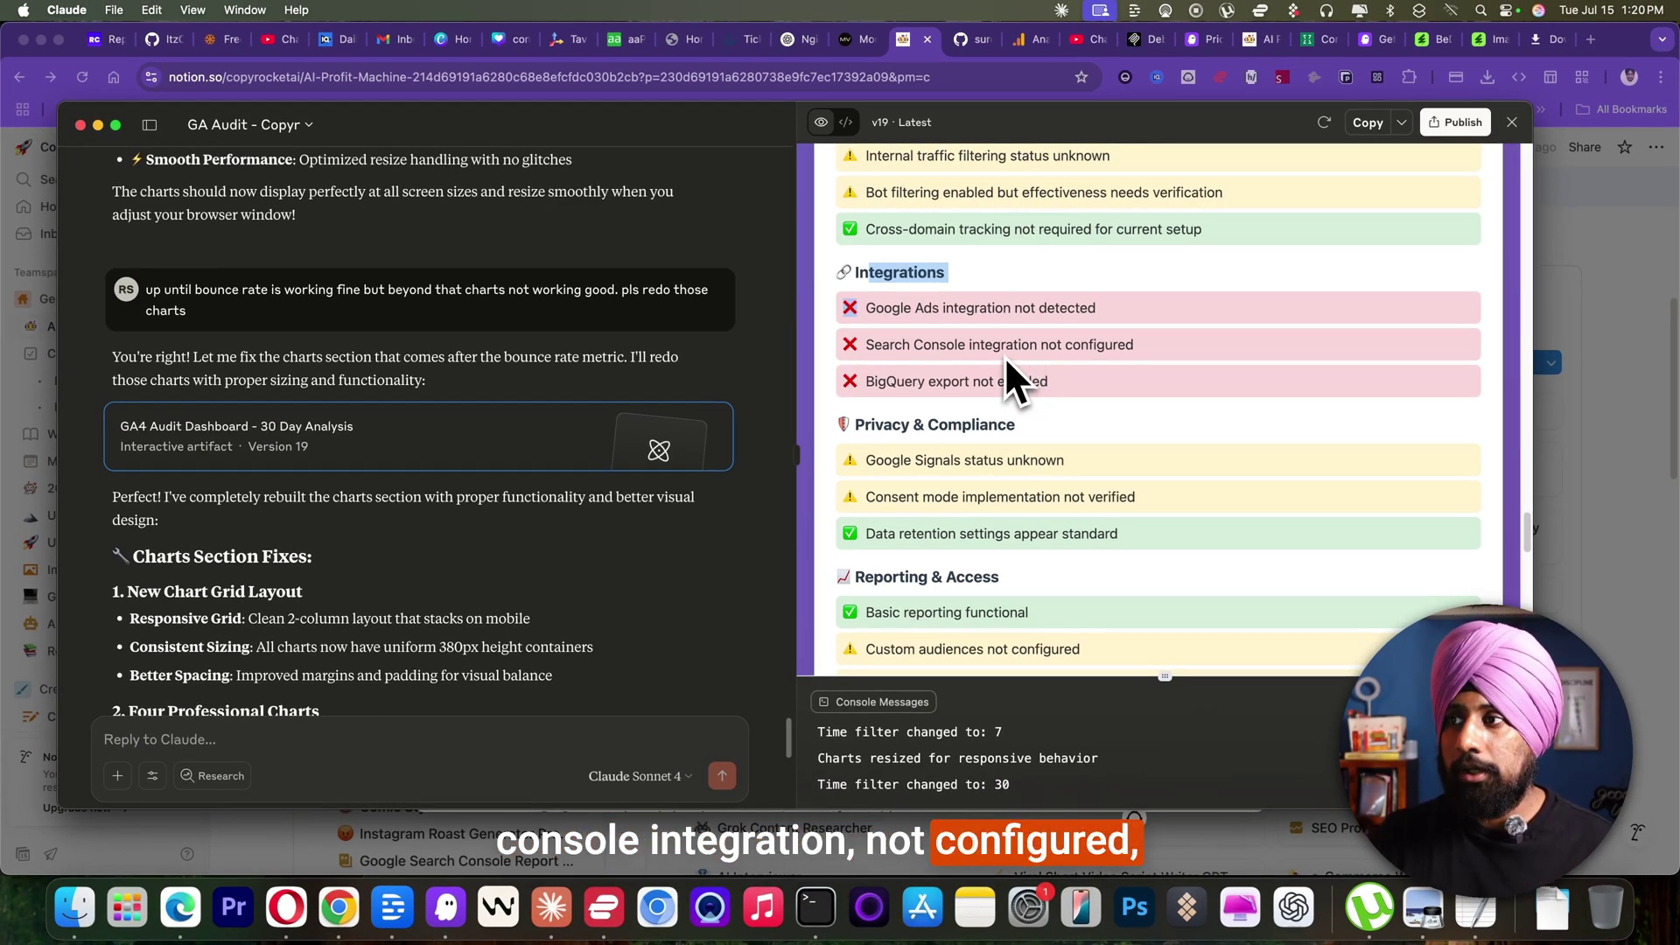
scroll(1005, 355, "down", 2)
scroll(976, 316, "down", 5)
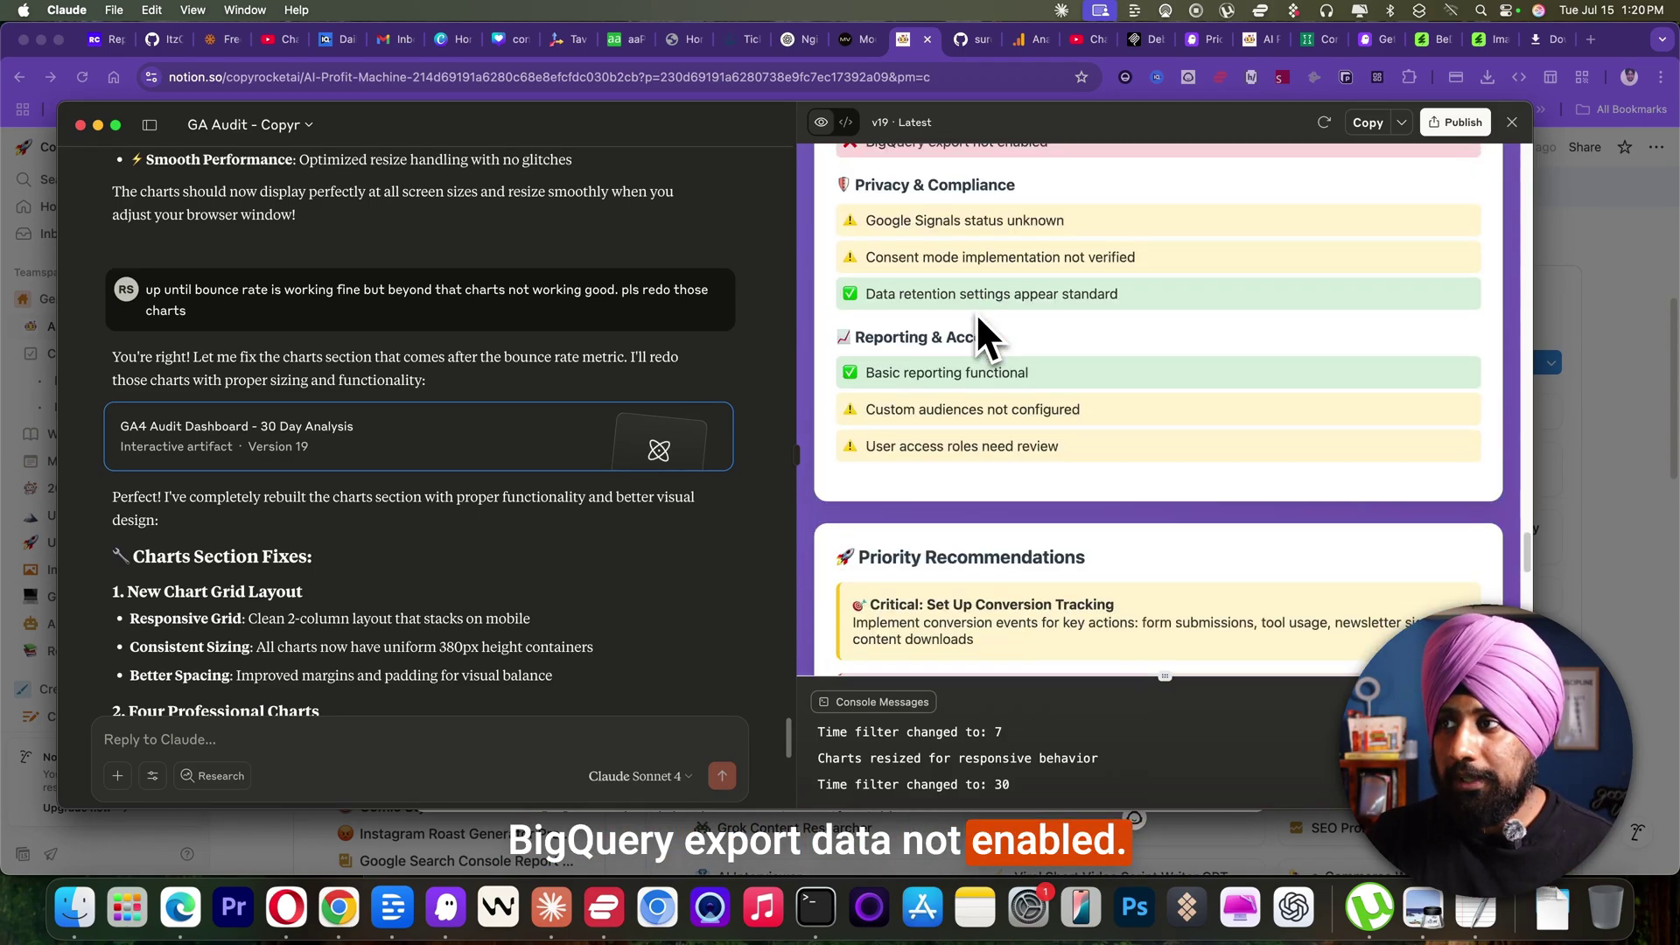
scroll(976, 443, "down", 4)
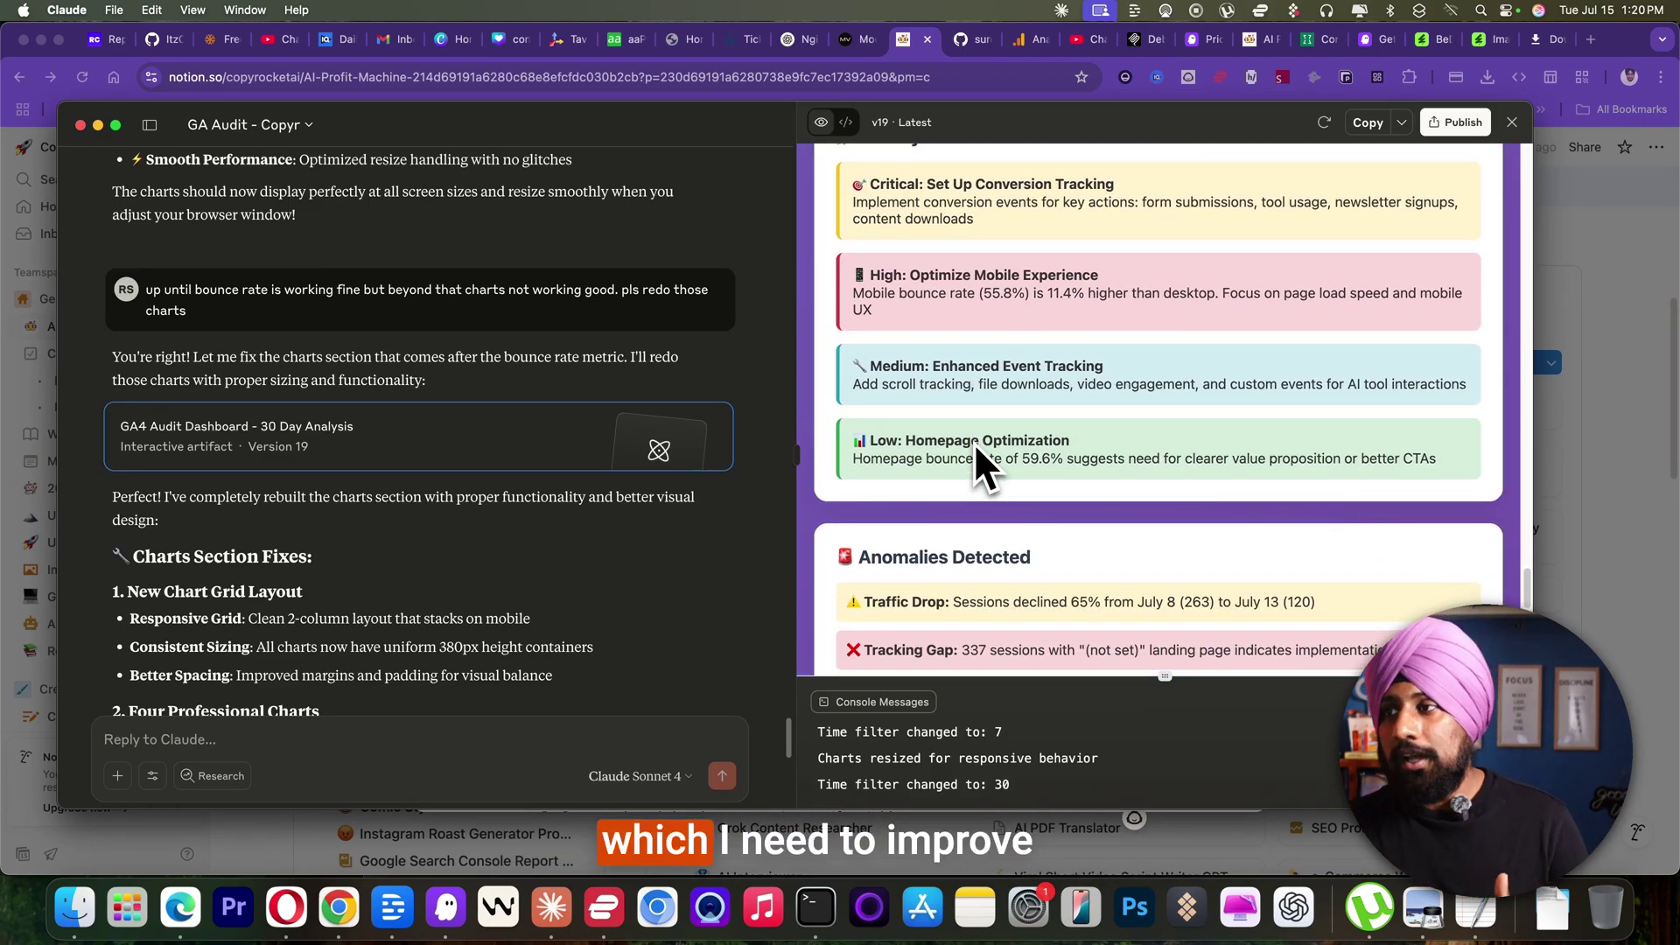
scroll(976, 442, "up", 3)
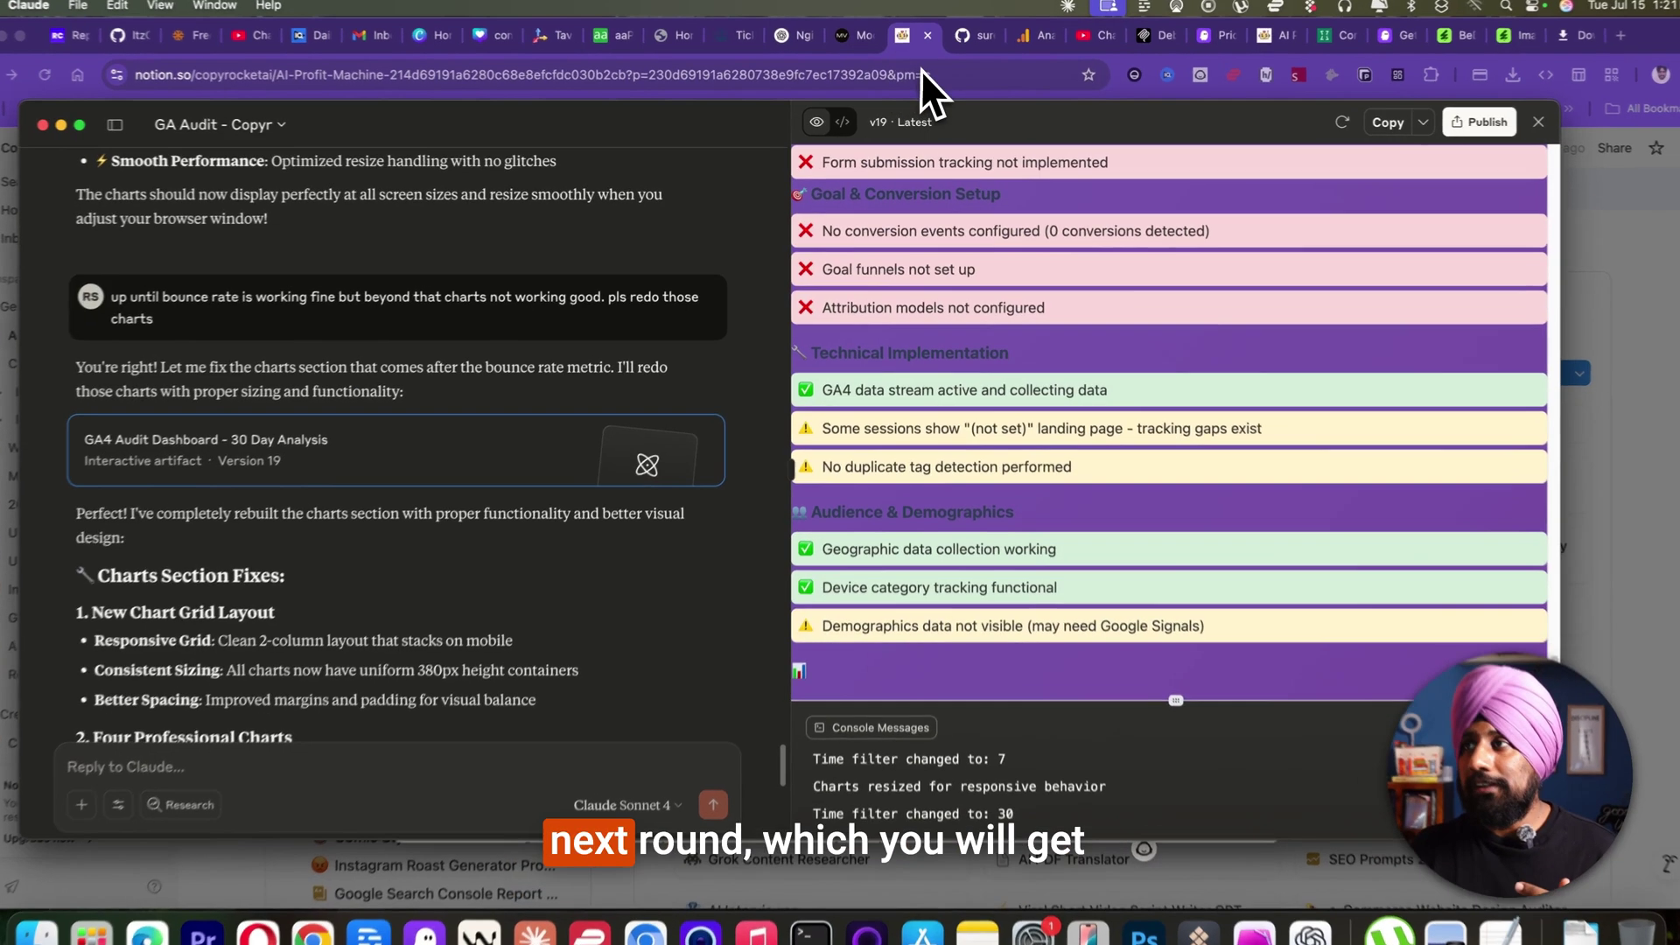
Step: Find the #2: AI Traffic Report prompt in Notion, then open Claude's GA4 AI Traffic Data Analysis Dashboard chat
left_click(920, 75)
scroll(835, 545, "down", 10)
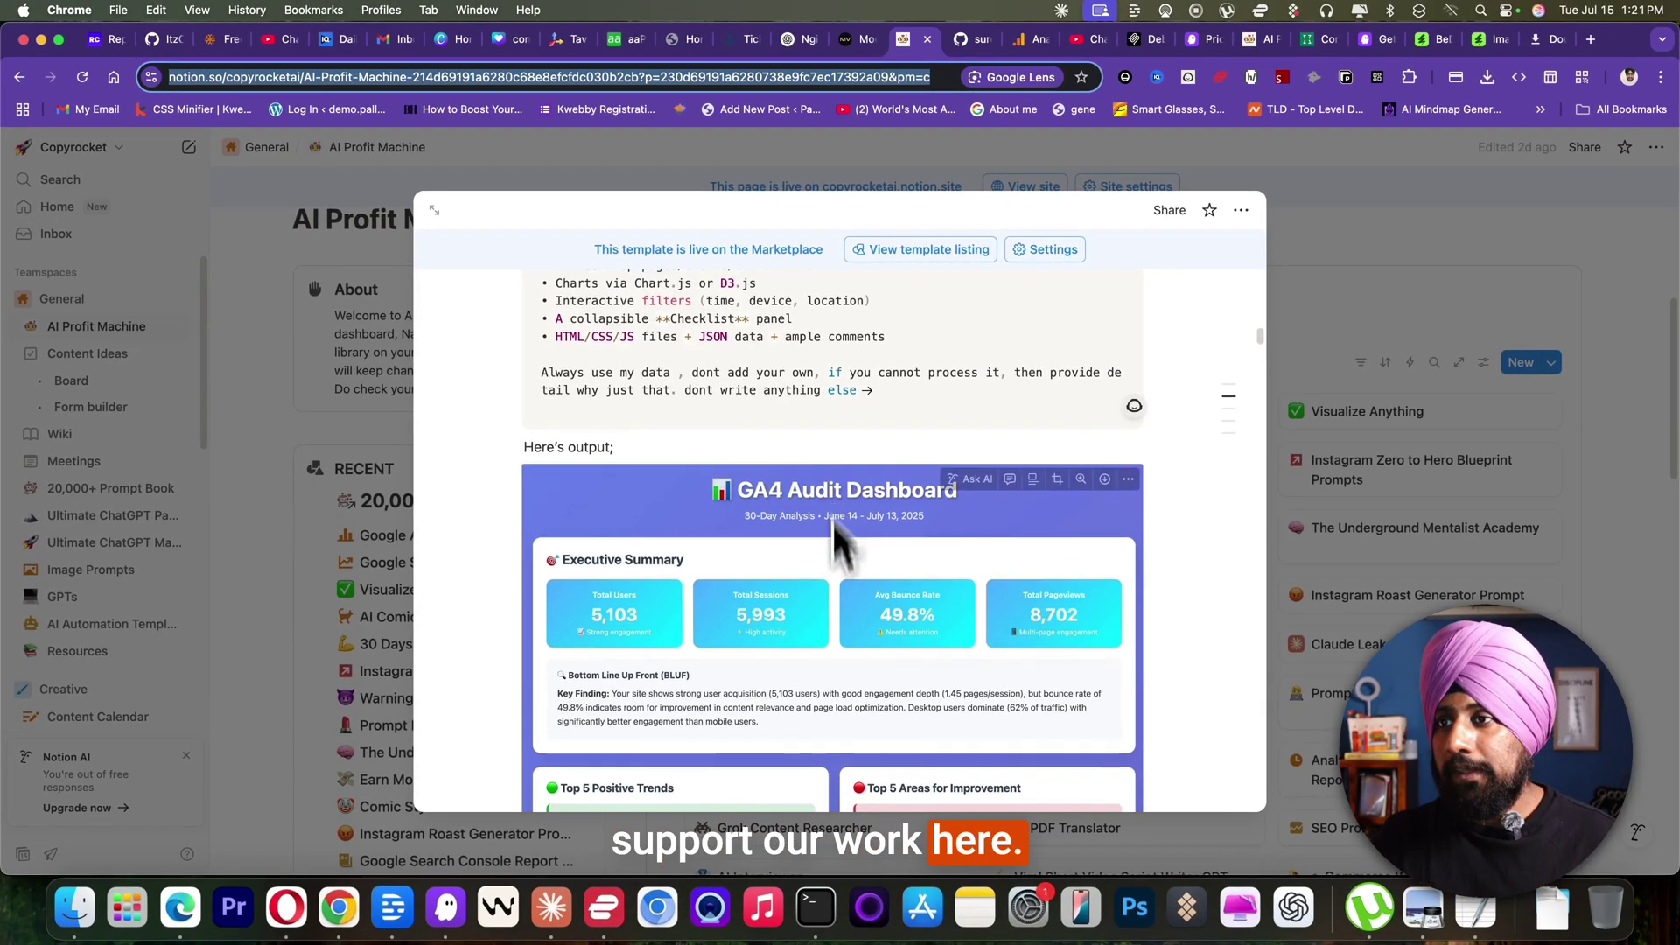
scroll(813, 670, "down", 20)
scroll(810, 671, "down", 3)
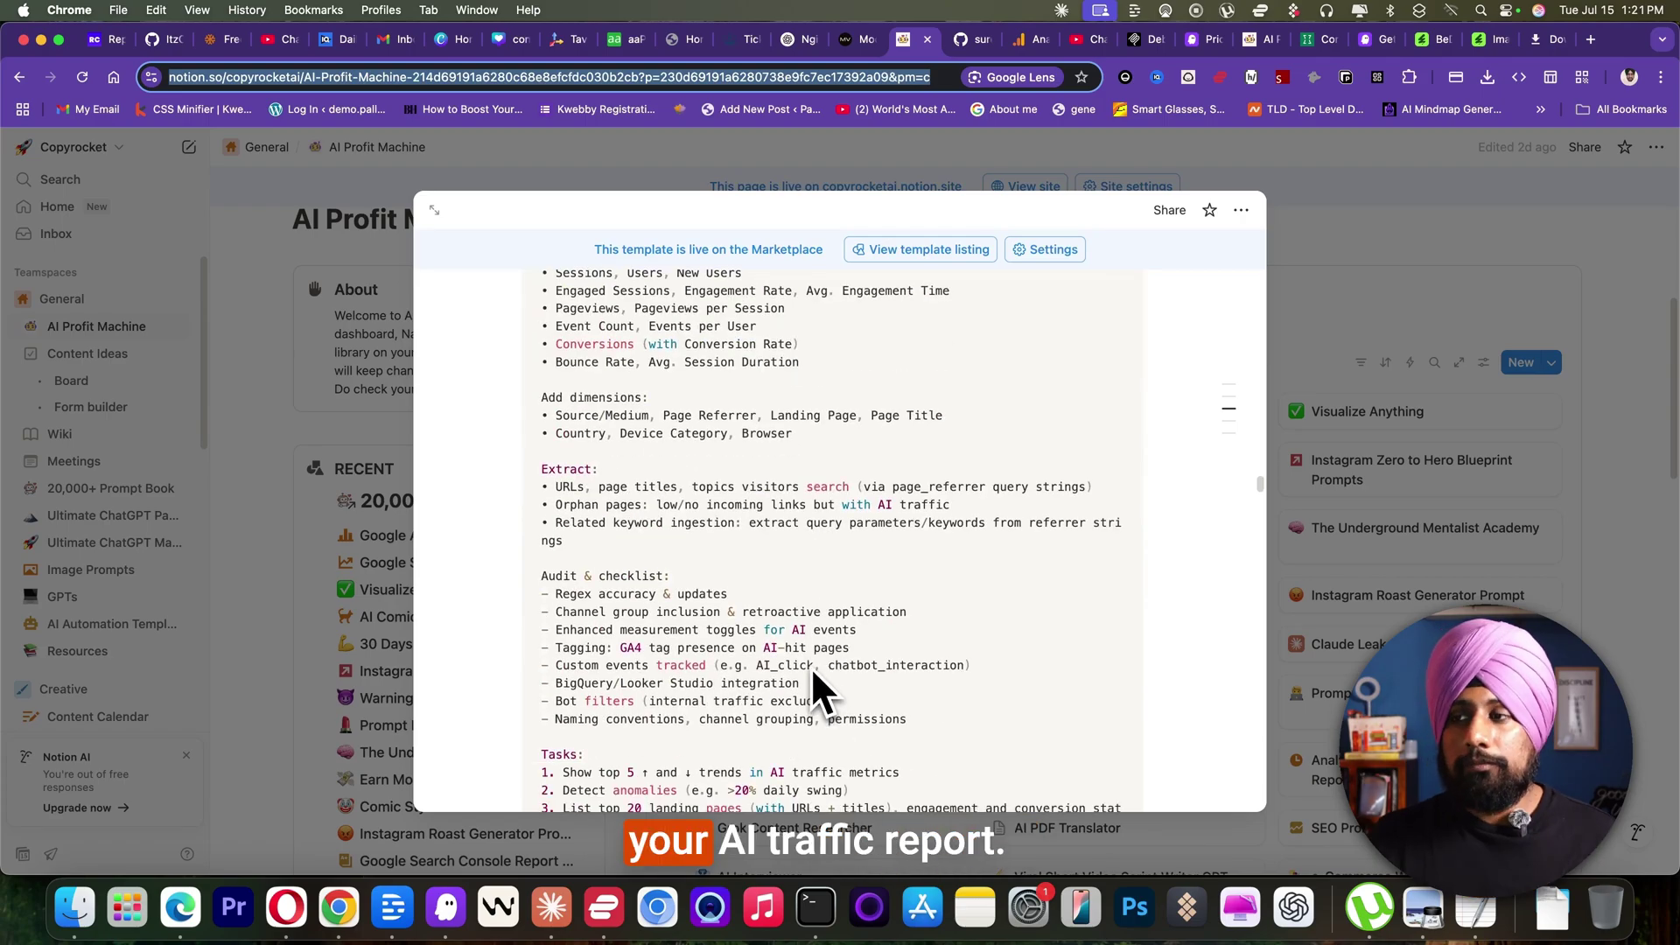
scroll(806, 670, "up", 8)
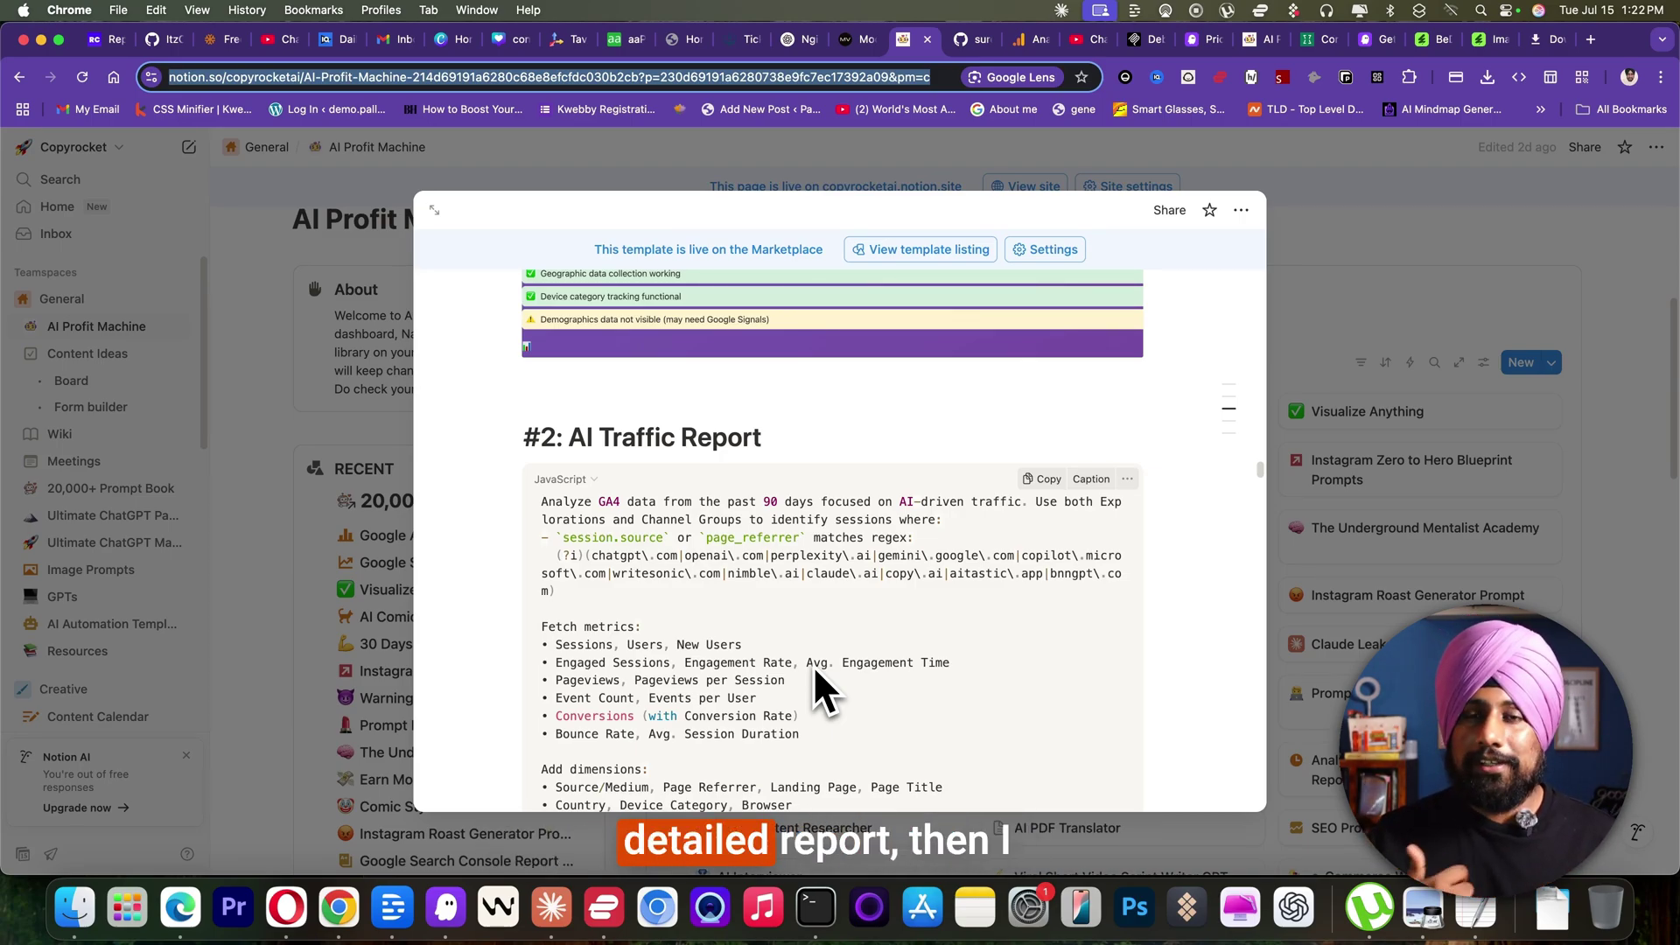
scroll(889, 569, "down", 2)
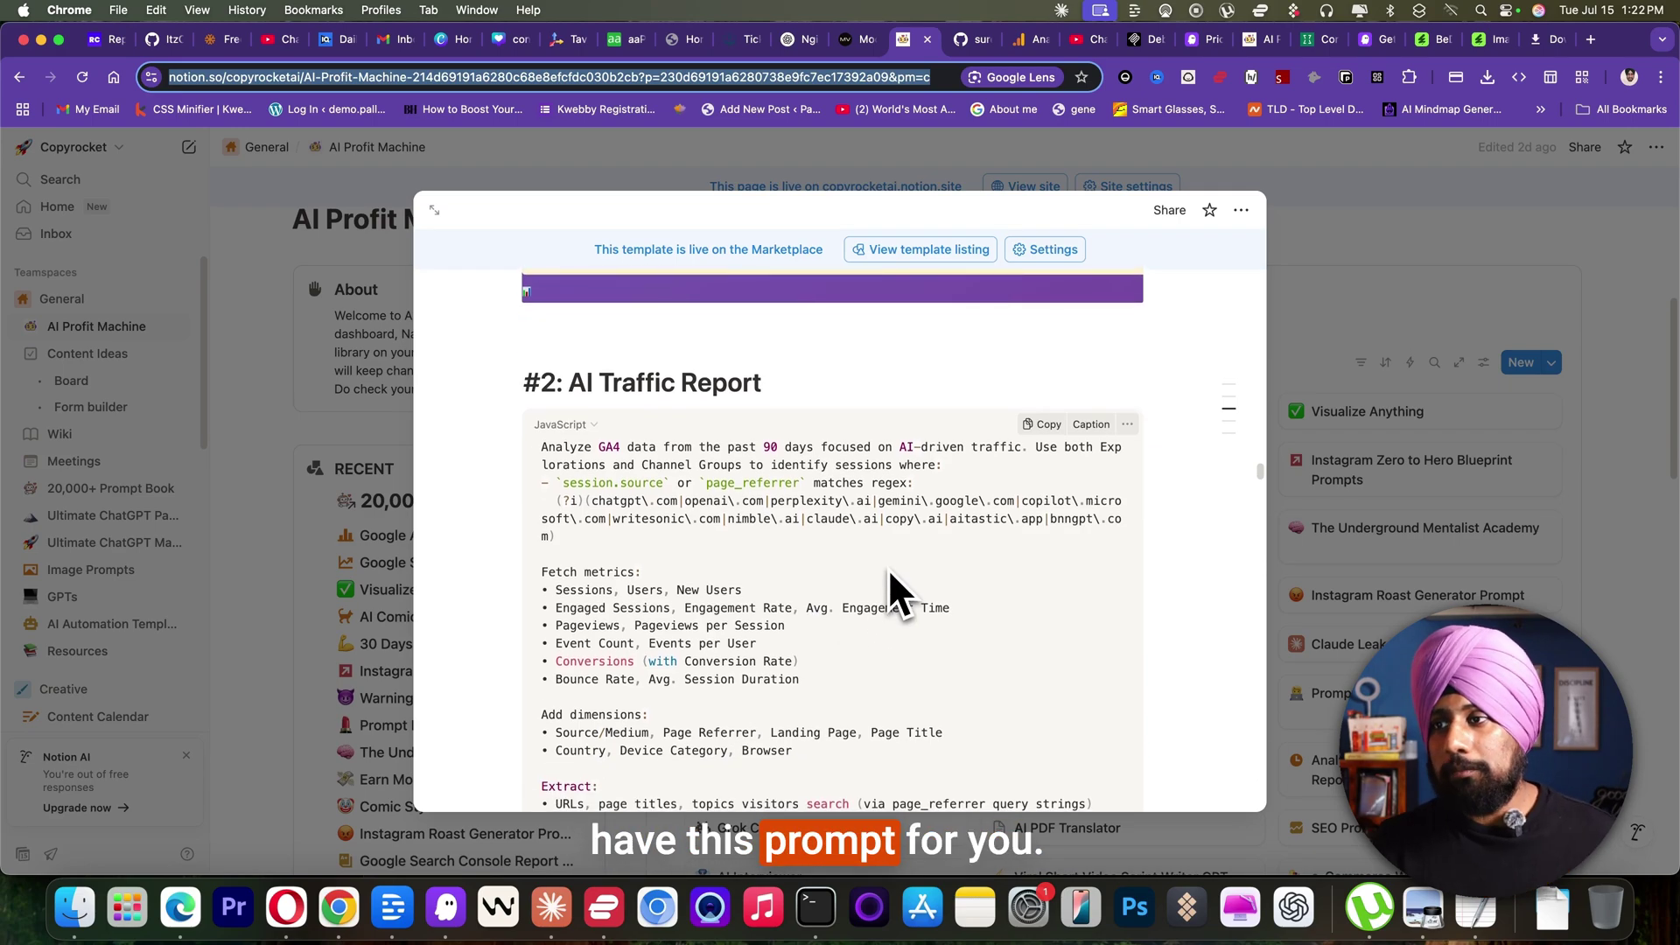
scroll(885, 563, "up", 3)
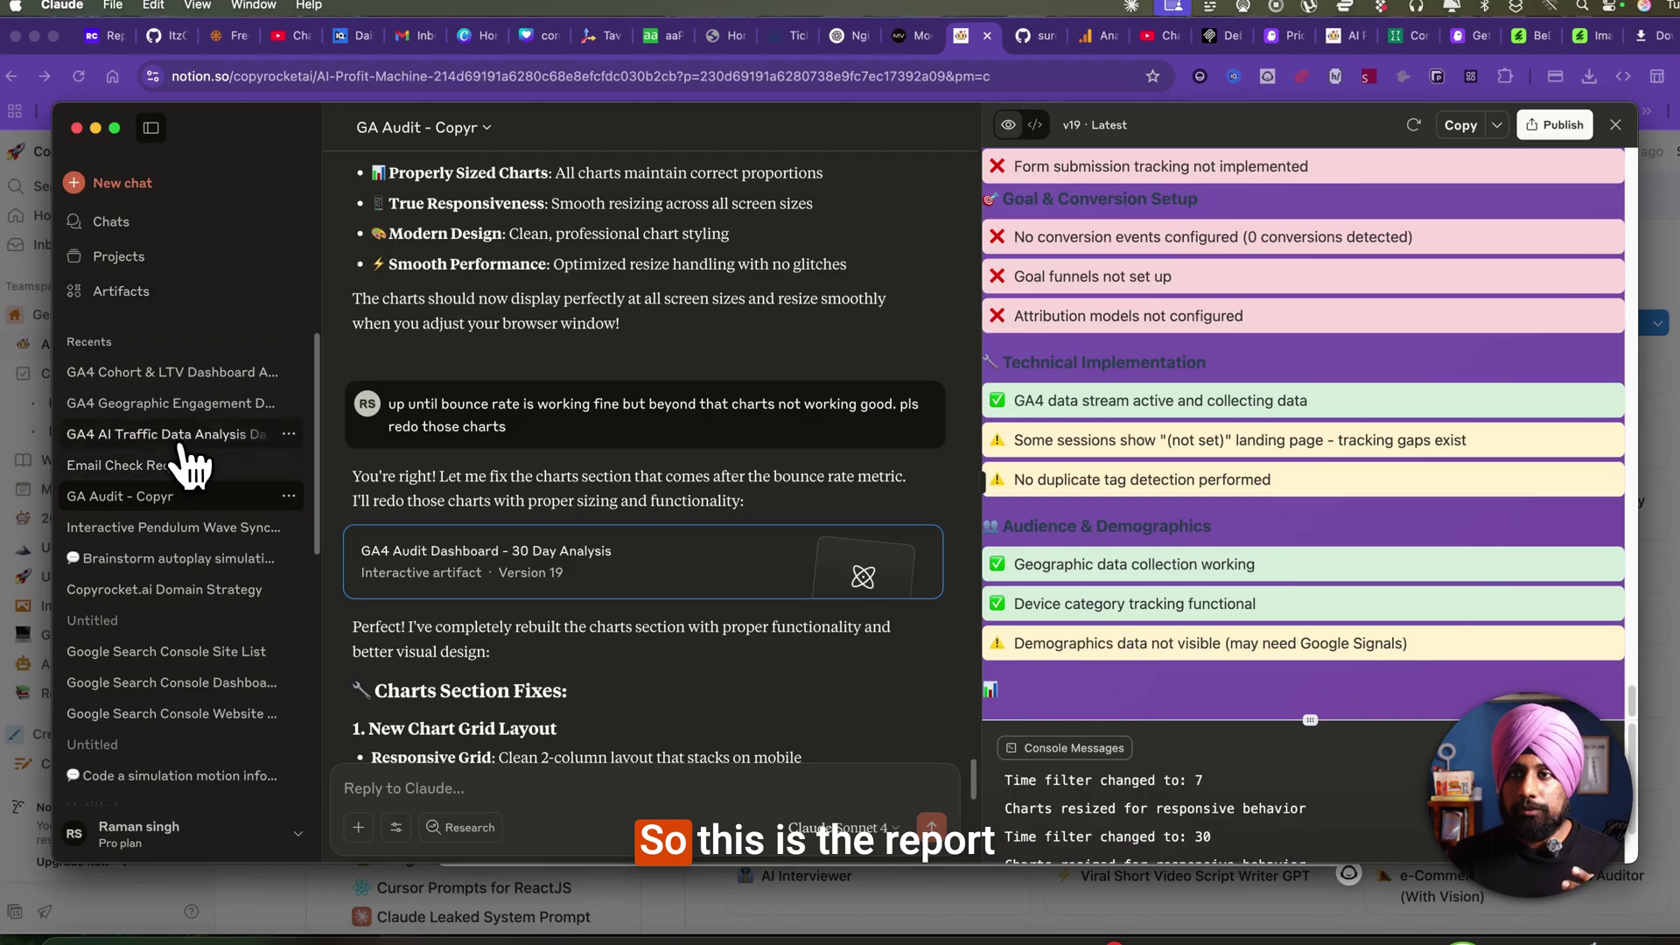
left_click(210, 442)
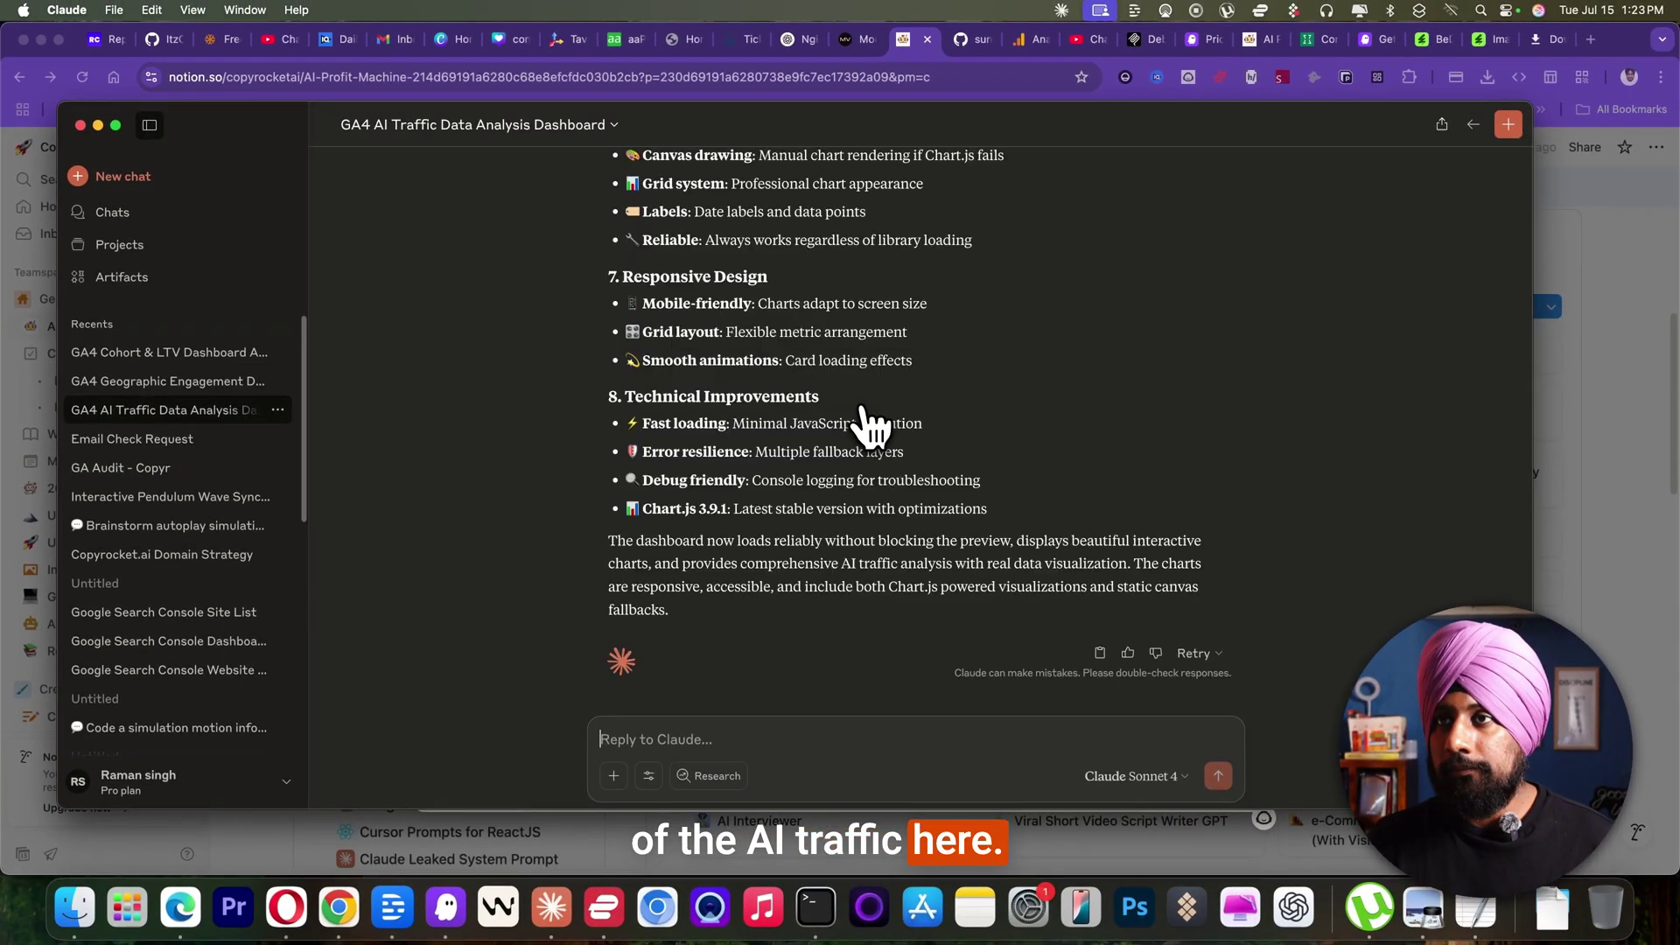
Step: Open version 11 of the AI traffic dashboard and inspect the AI Source and Country filters, leaving All Countries
scroll(867, 442, "up", 10)
scroll(746, 404, "up", 5)
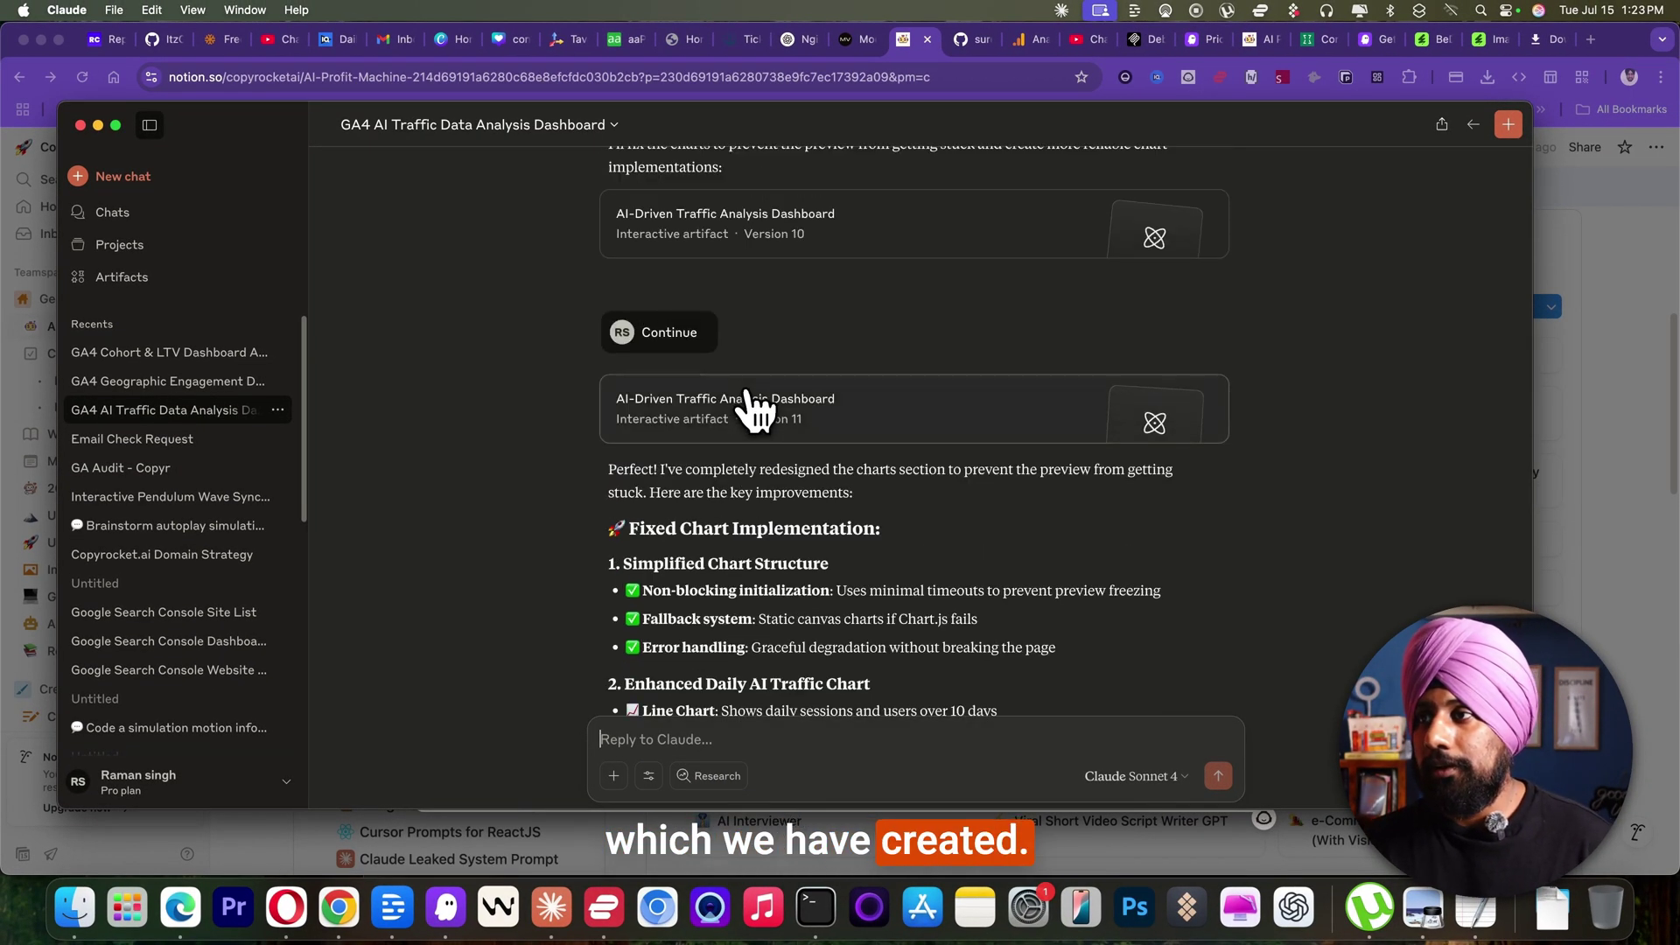
left_click(750, 420)
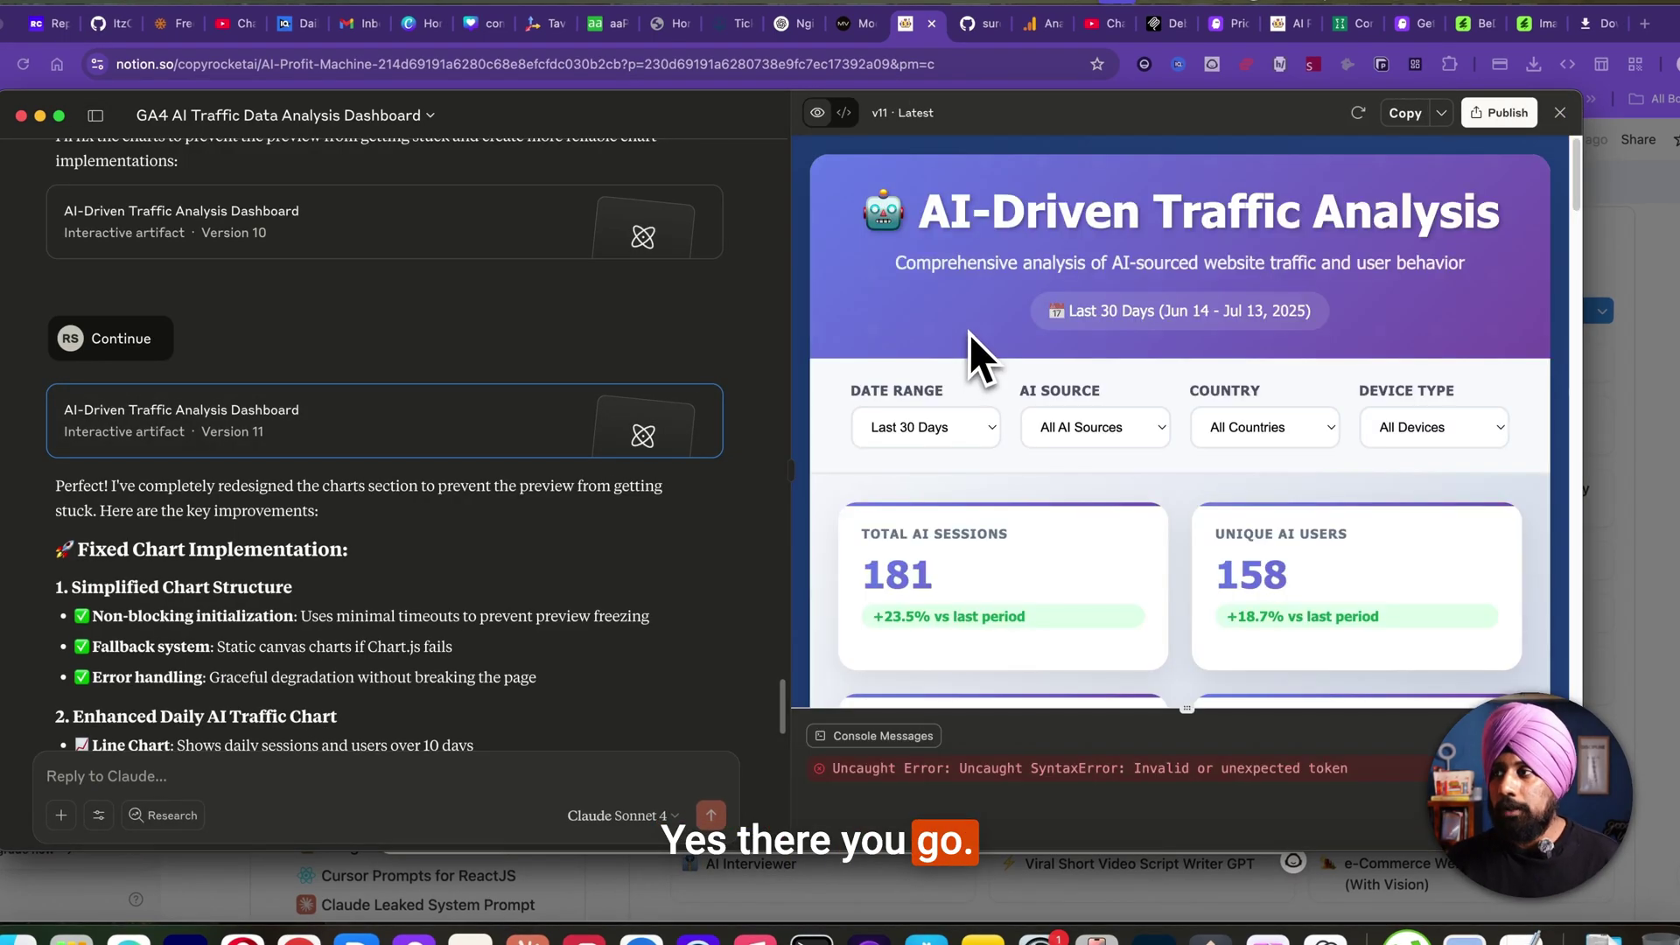
scroll(968, 344, "down", 2)
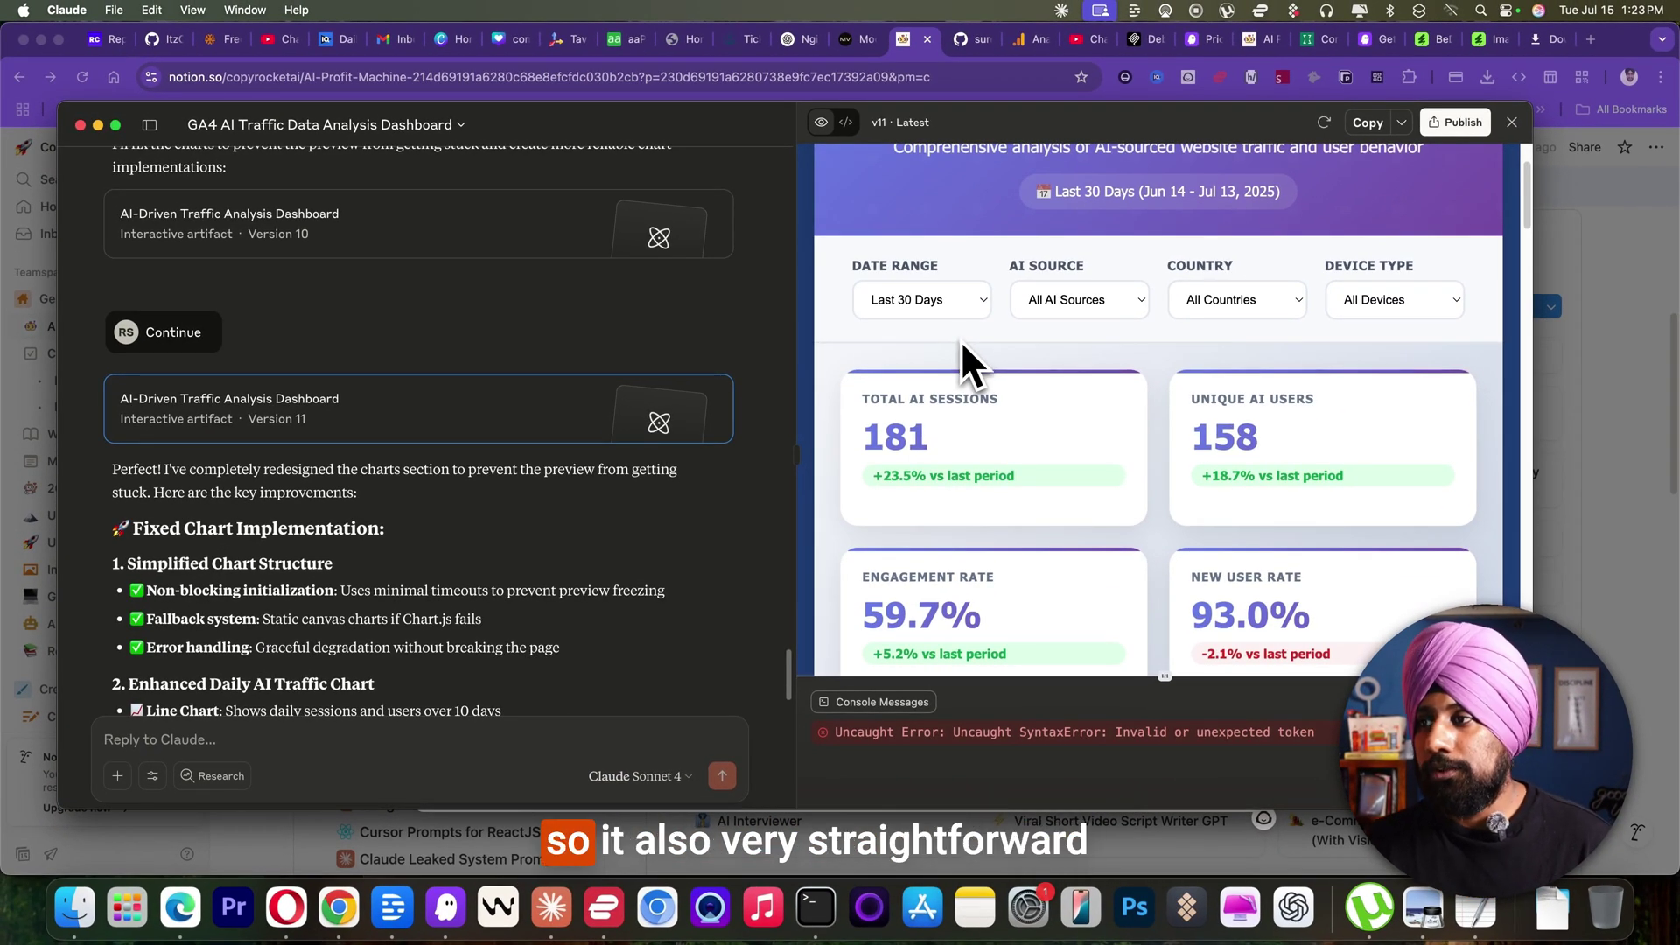
scroll(961, 348, "up", 2)
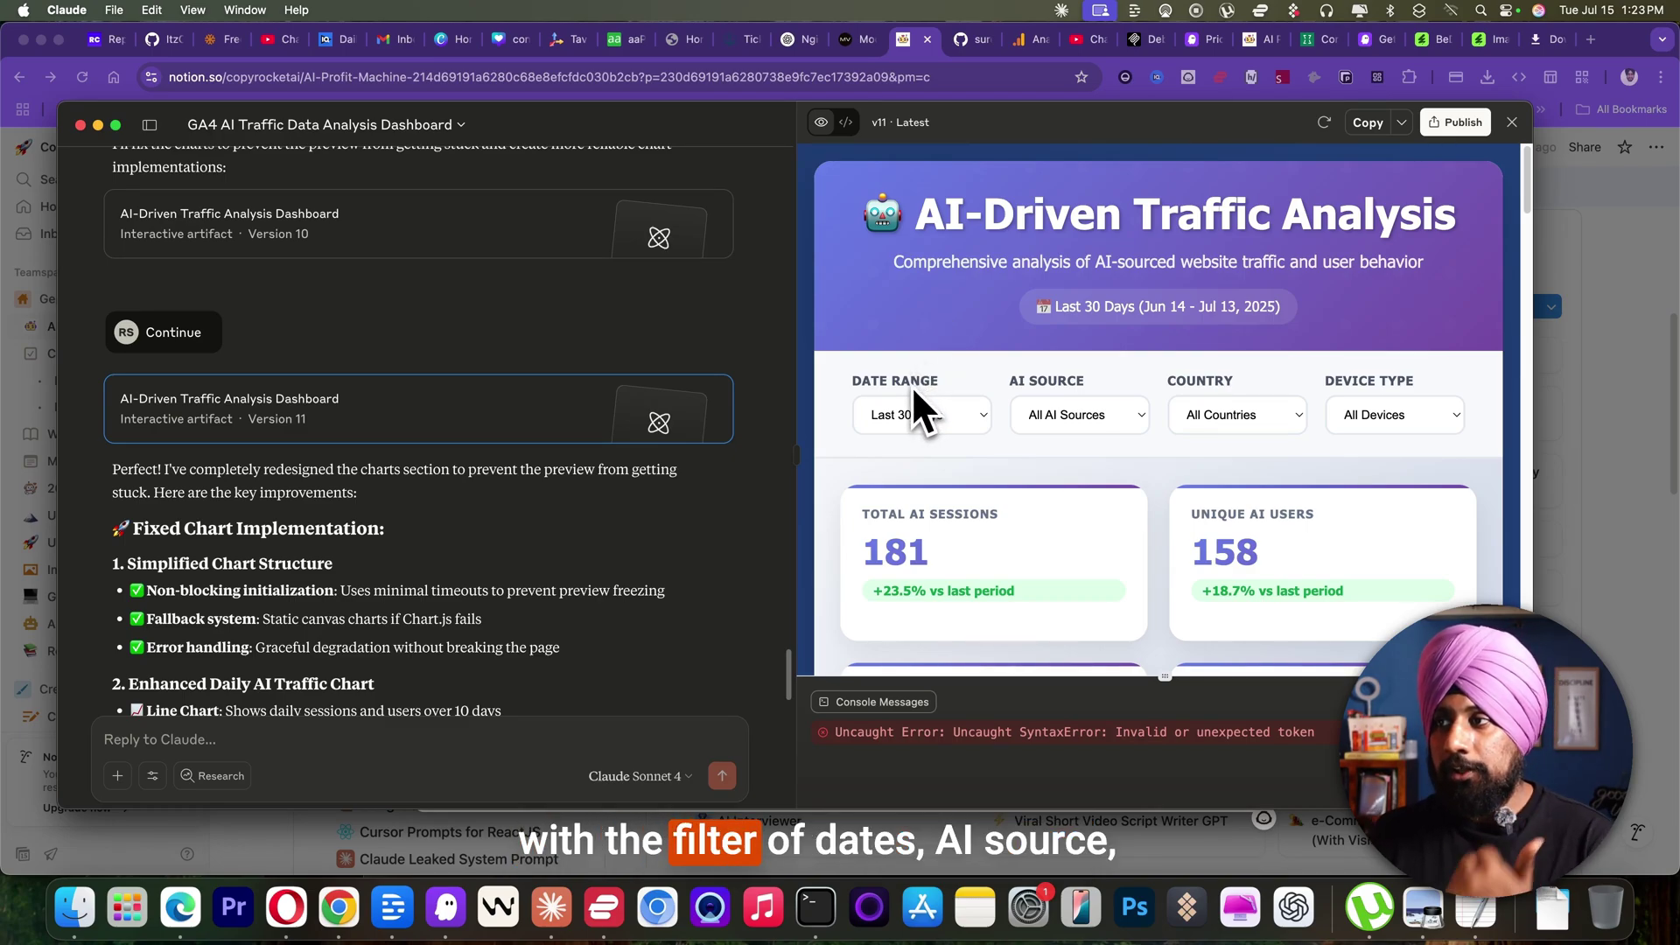
left_click(1092, 417)
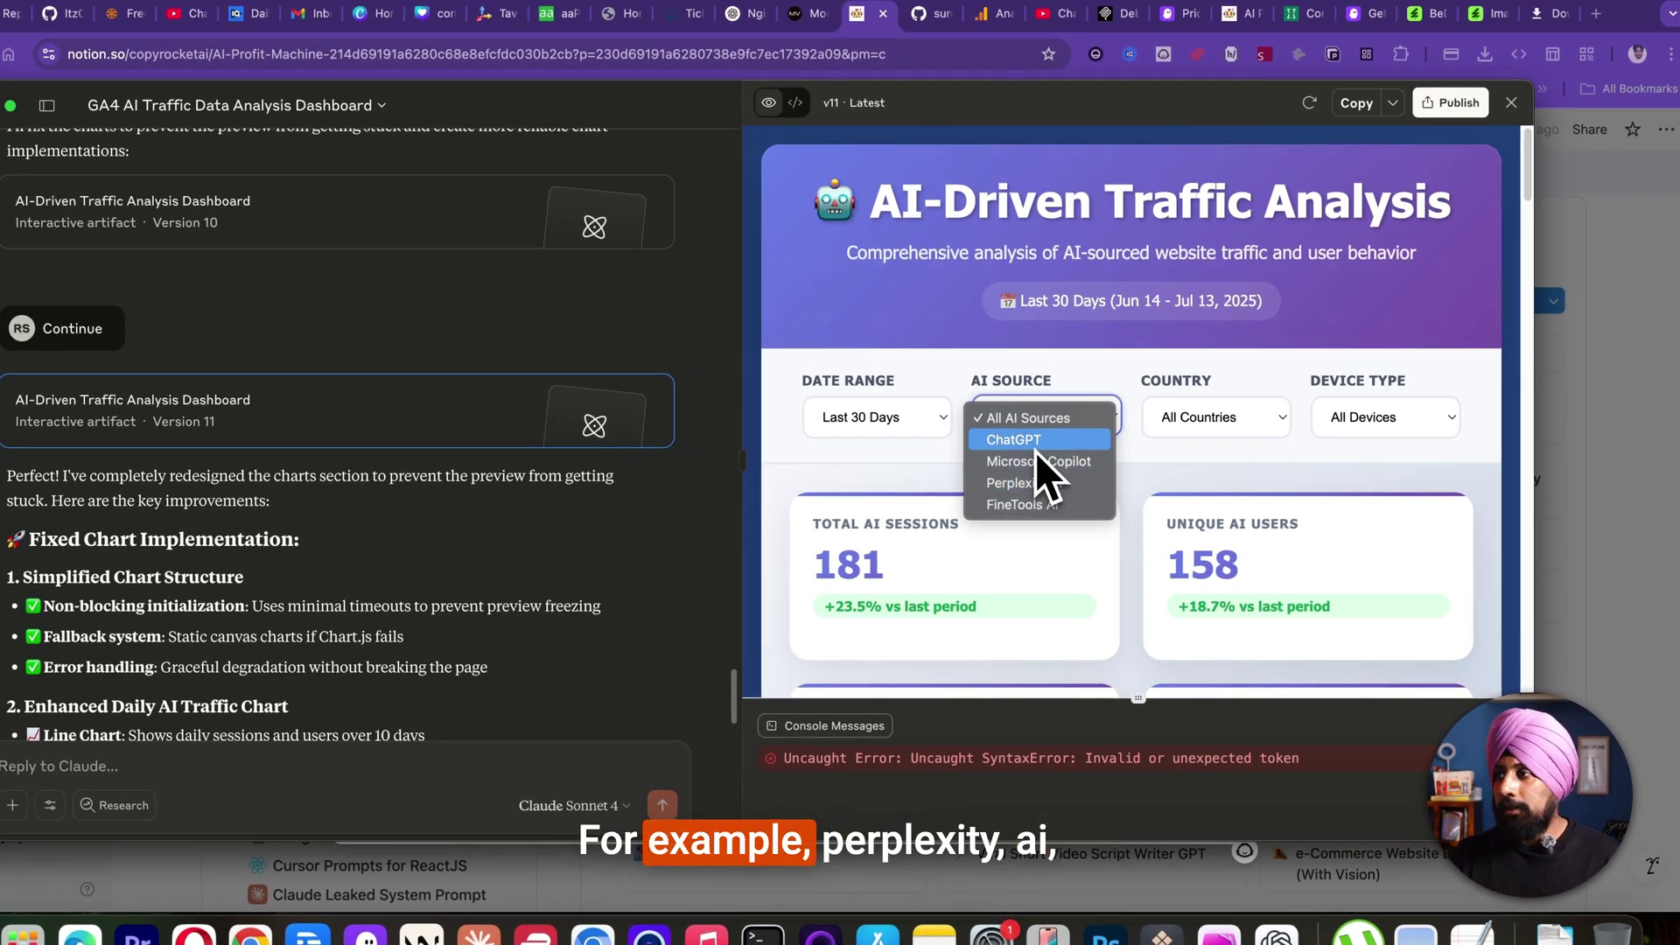
left_click(908, 488)
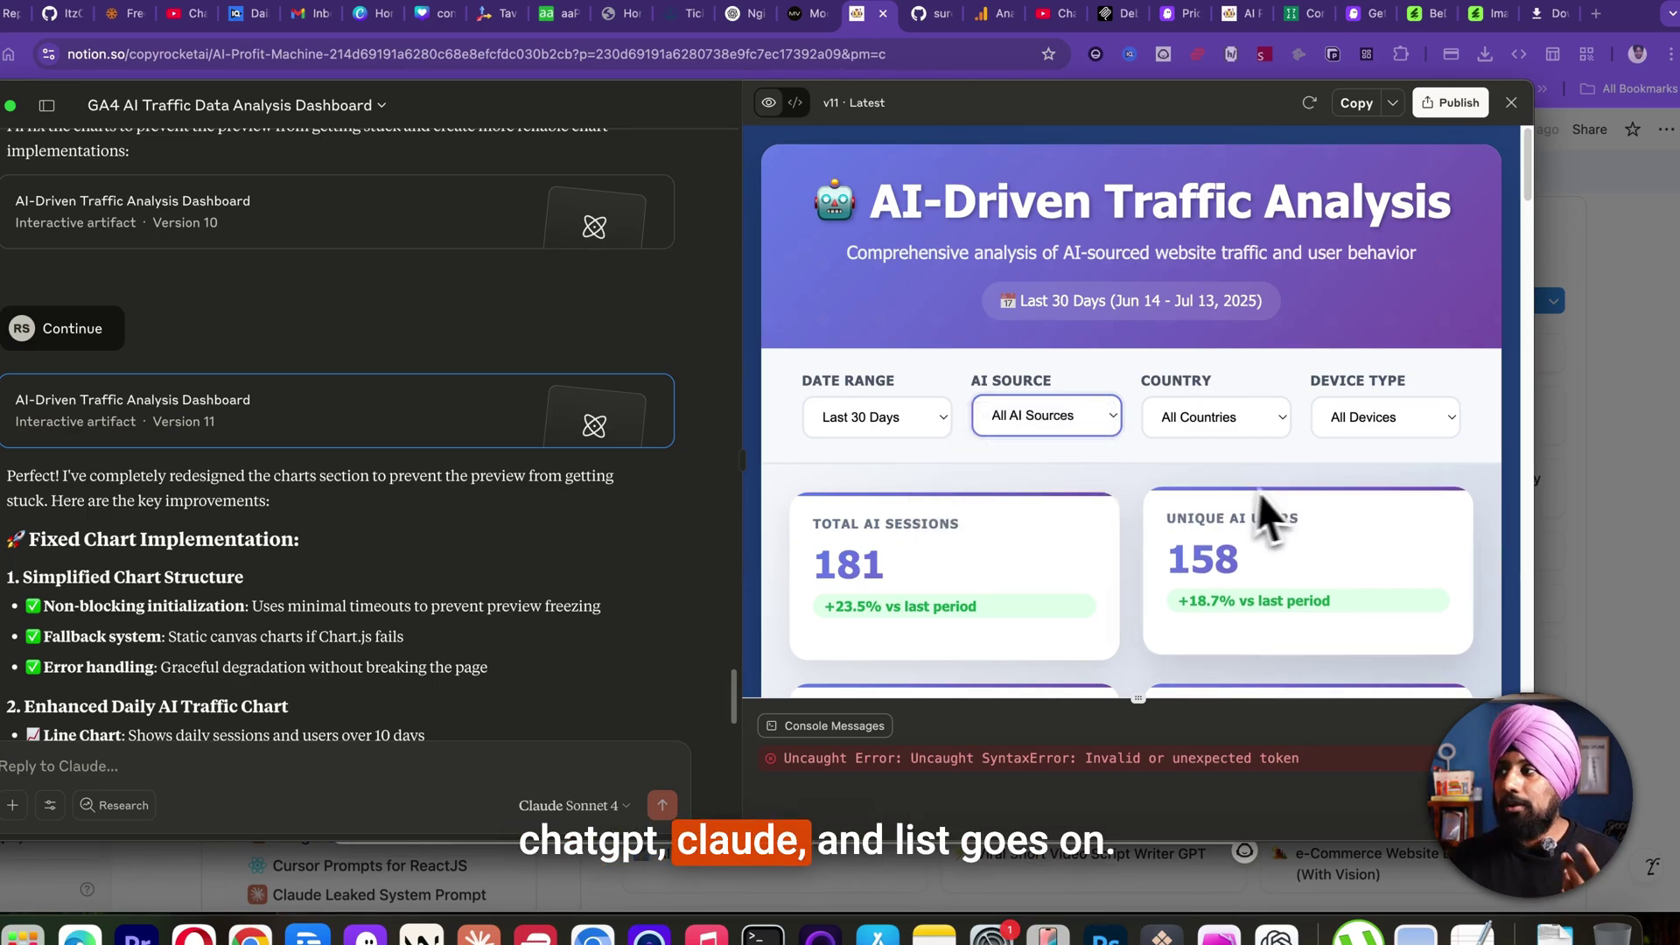
left_click(1281, 422)
left_click(1252, 417)
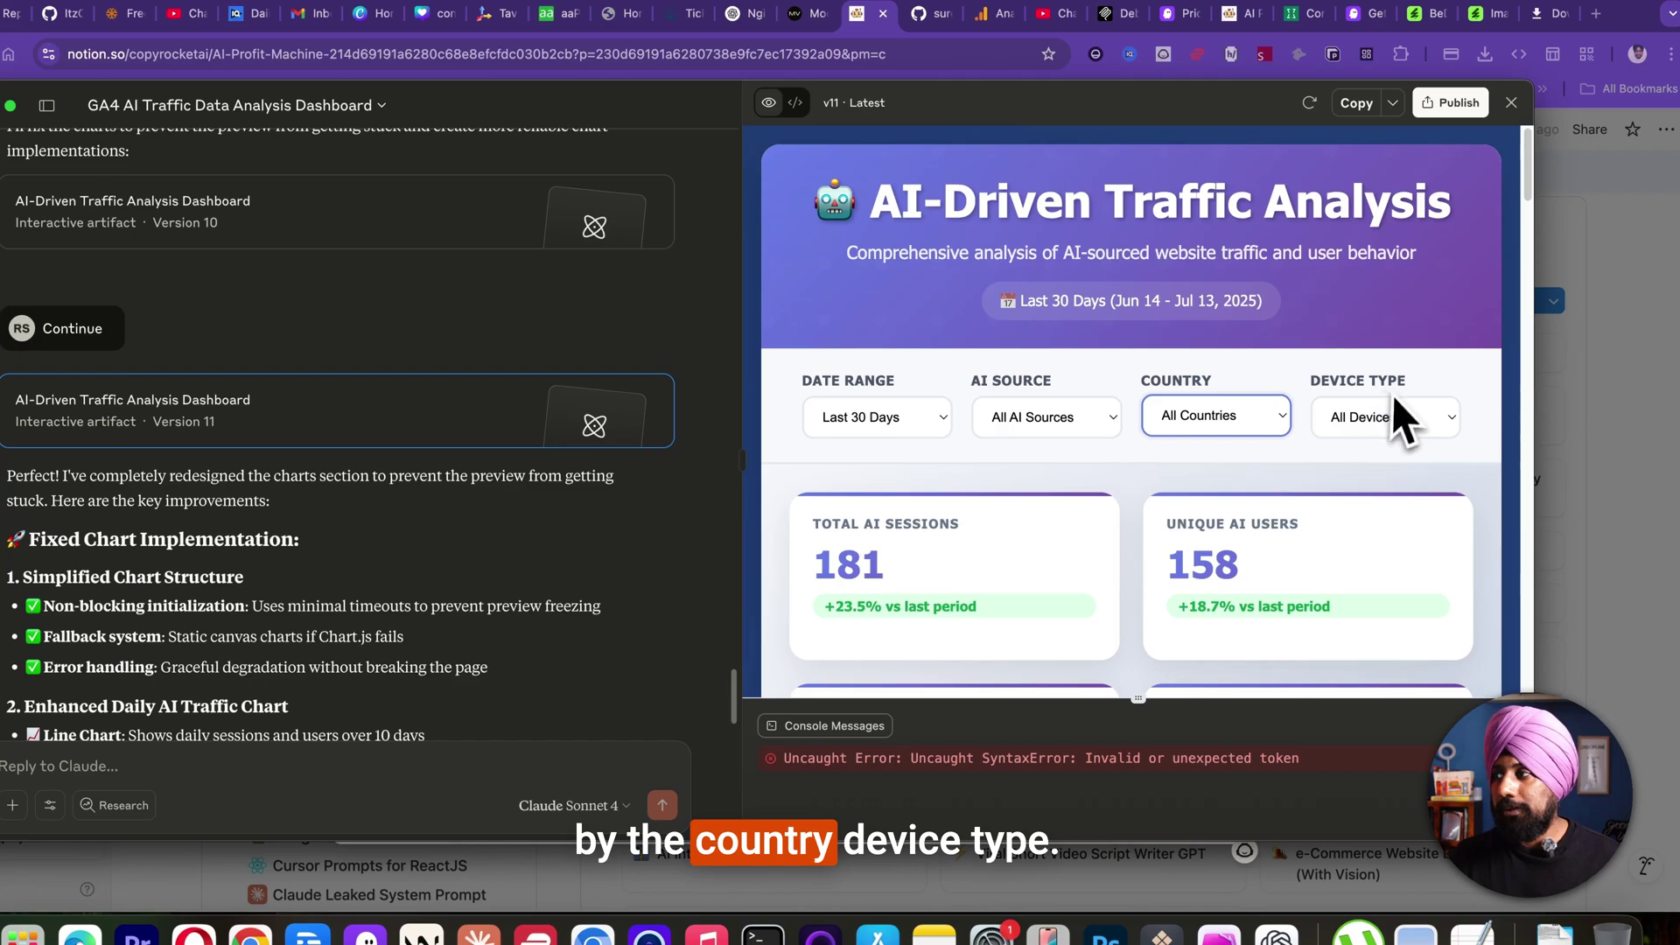
Step: Scroll through the dashboard's charts and tables, then return to the Notion template page
scroll(982, 568, "down", 10)
scroll(1056, 511, "up", 3)
scroll(1052, 483, "down", 3)
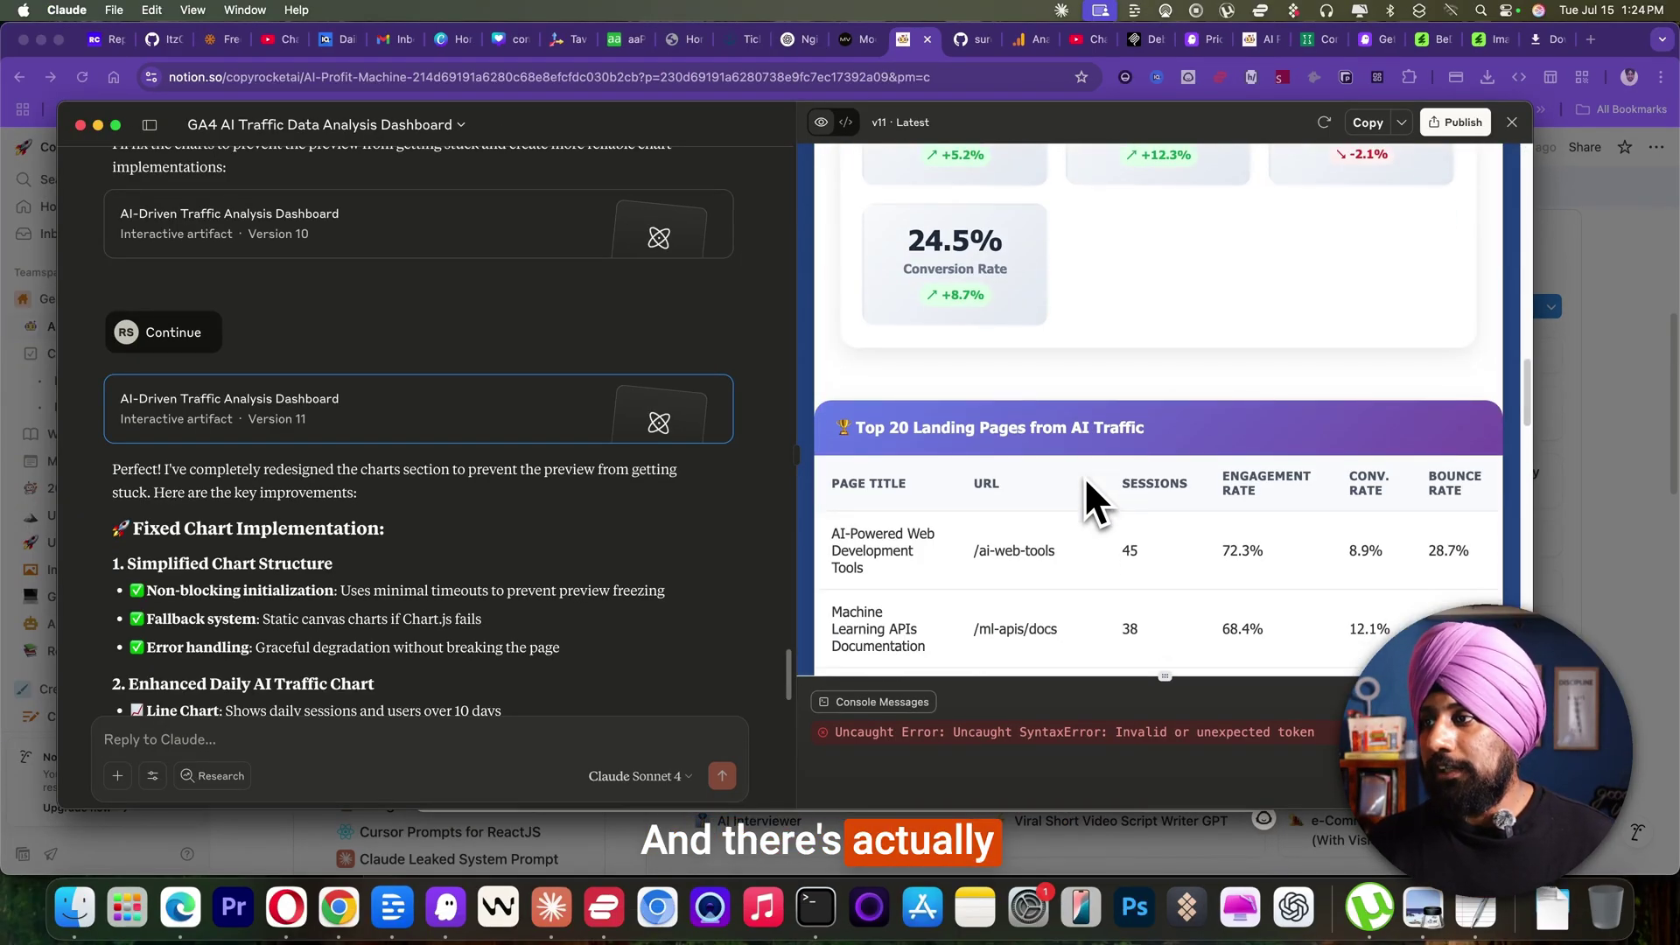
scroll(1085, 476, "down", 3)
scroll(982, 519, "down", 1)
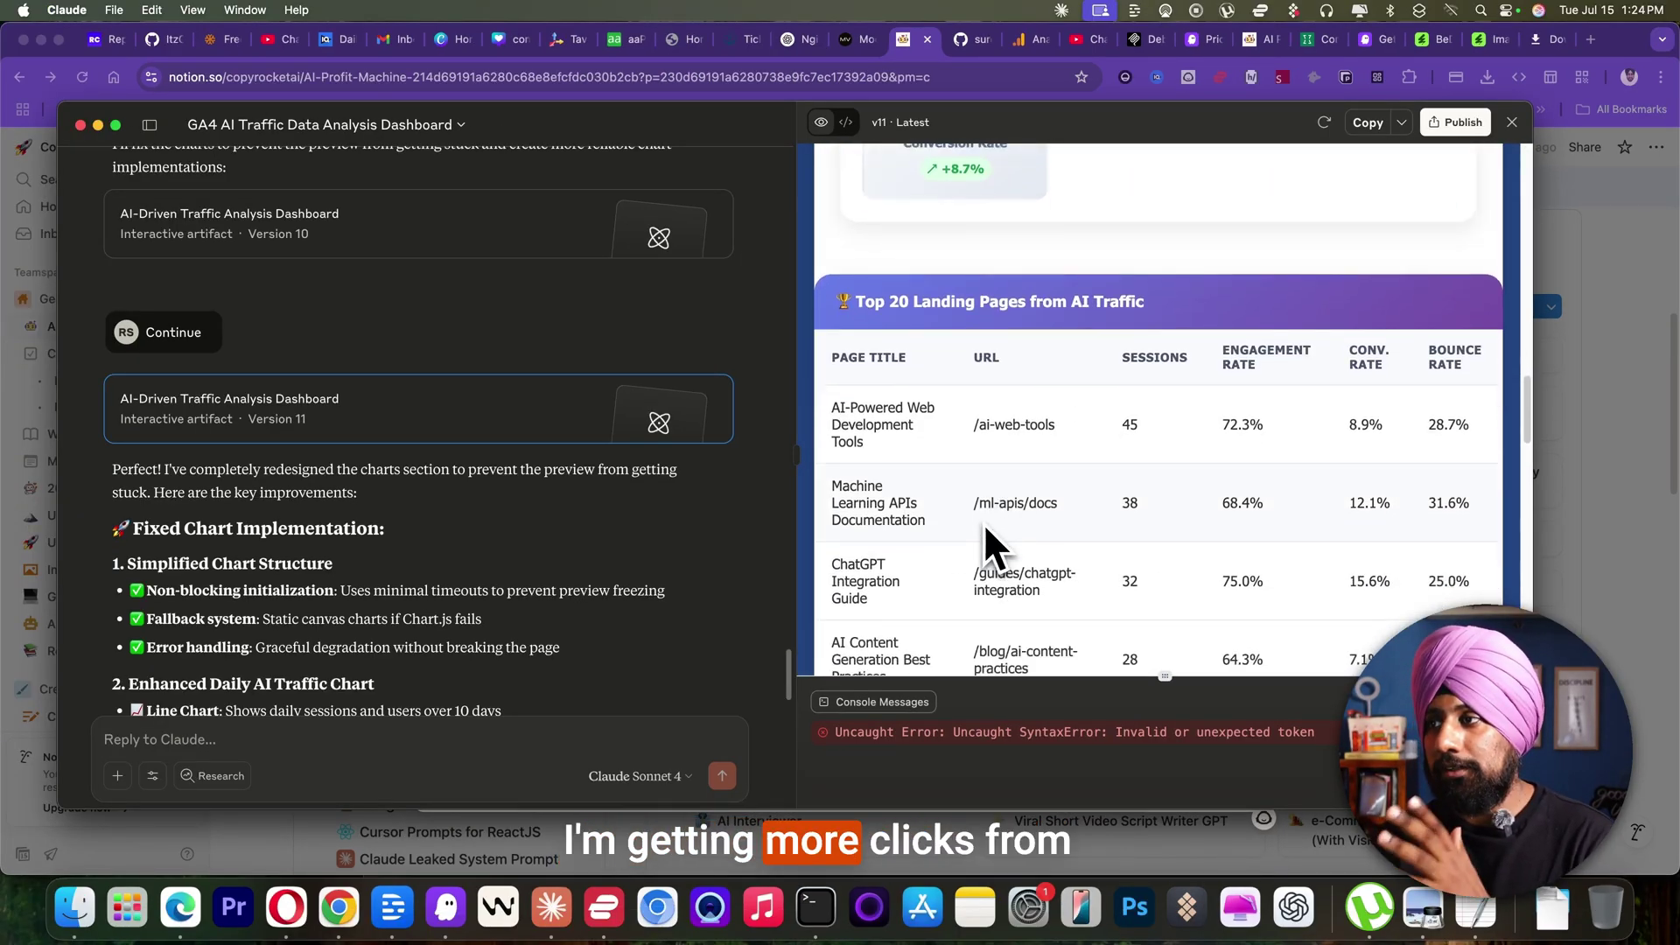
scroll(983, 523, "down", 4)
scroll(984, 516, "down", 1)
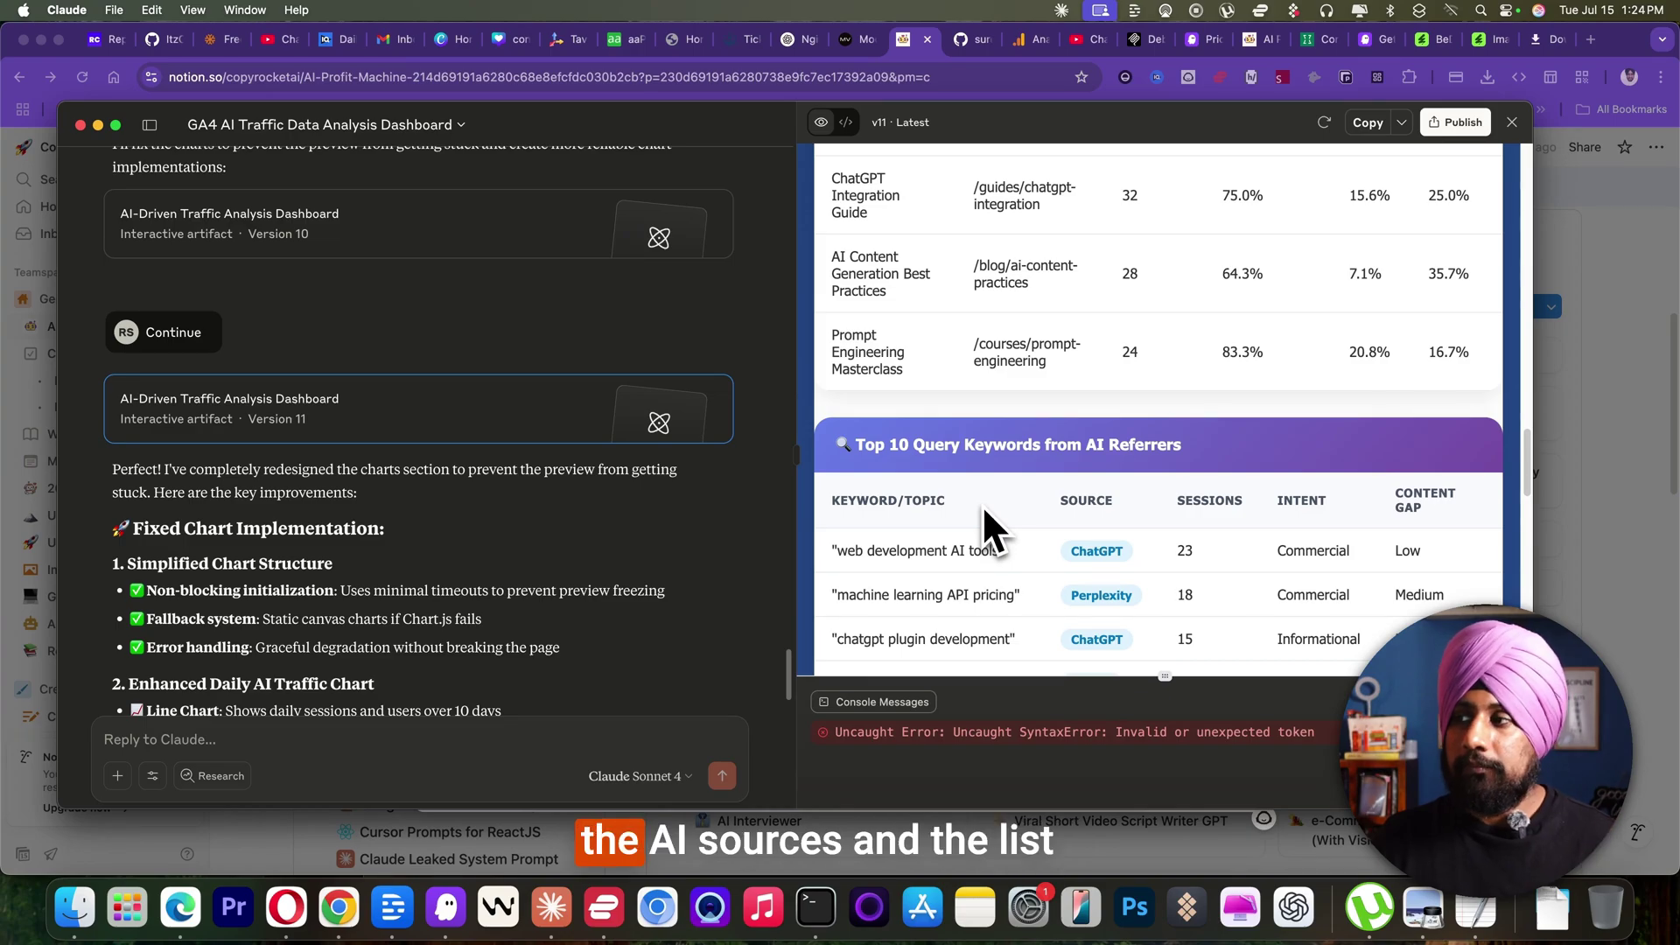
scroll(982, 506, "down", 8)
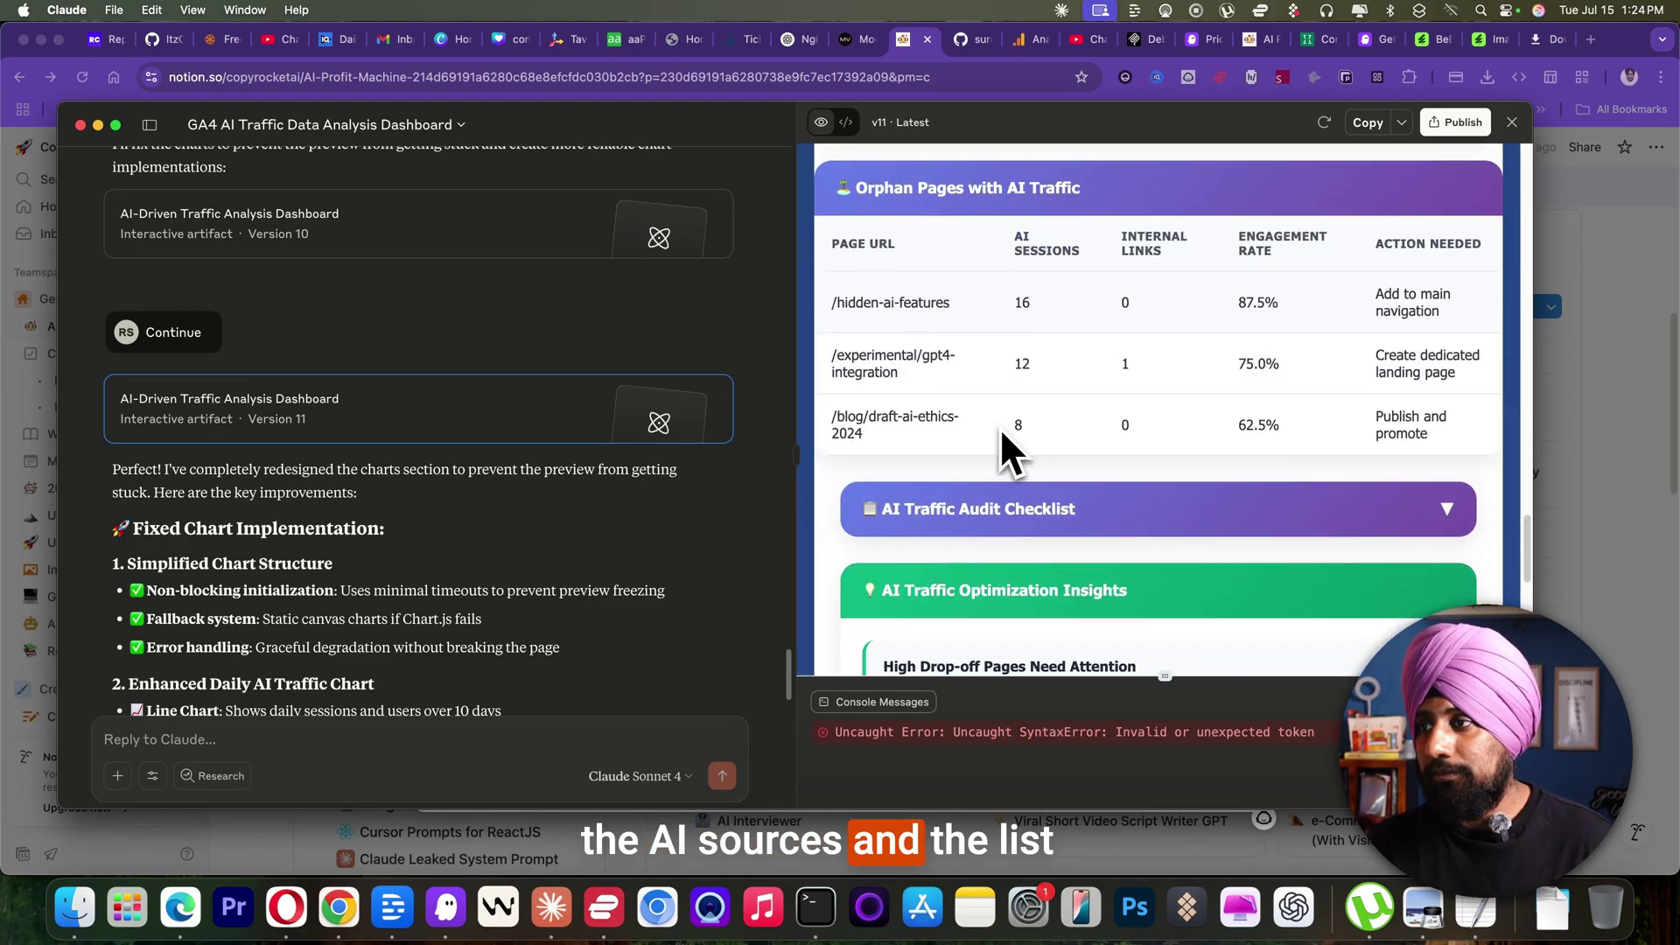
scroll(999, 427, "down", 9)
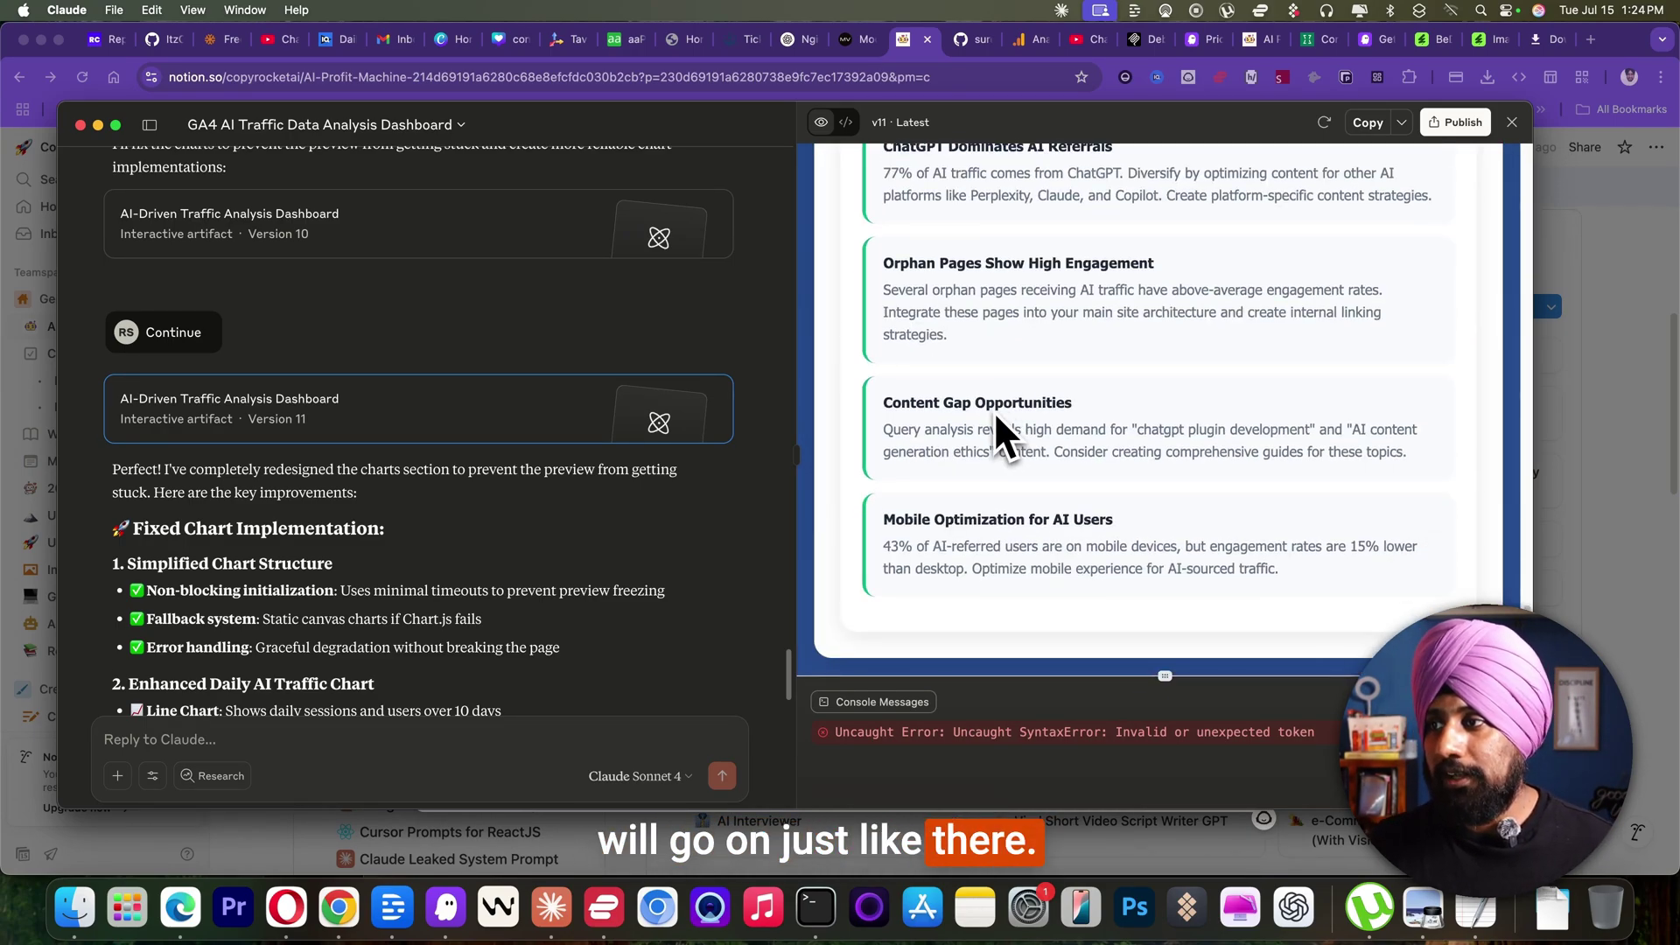
left_click(891, 77)
Step: Scroll the Notion template down to the #3 Map Visualize Report prompt
scroll(791, 626, "down", 10)
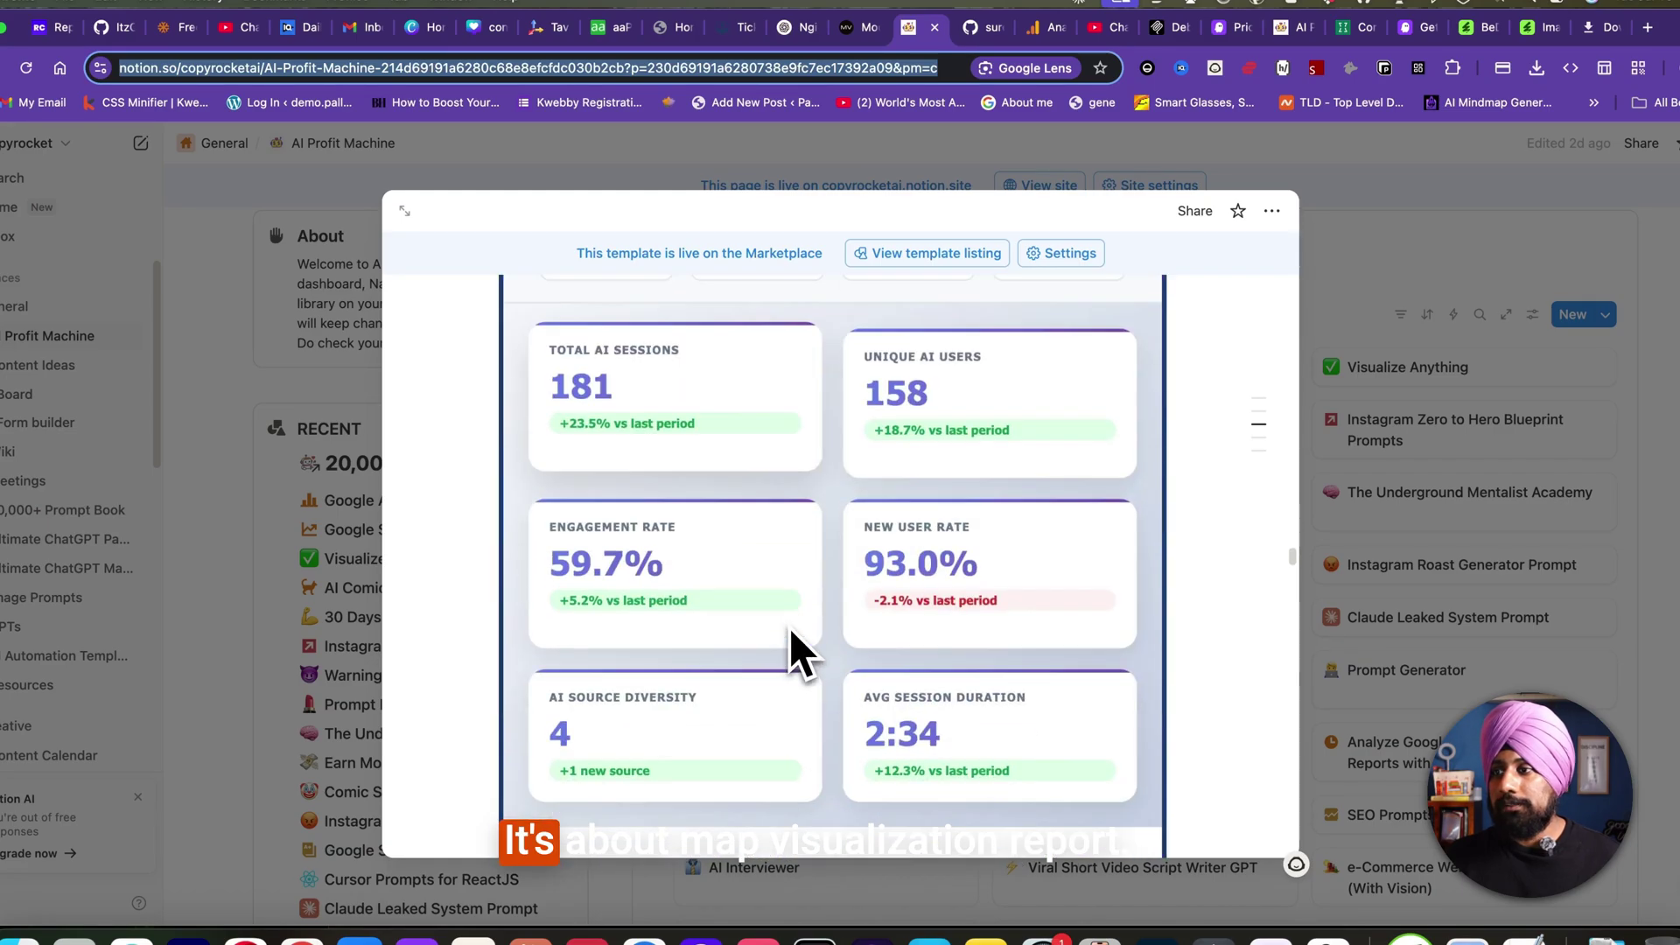
scroll(789, 628, "down", 10)
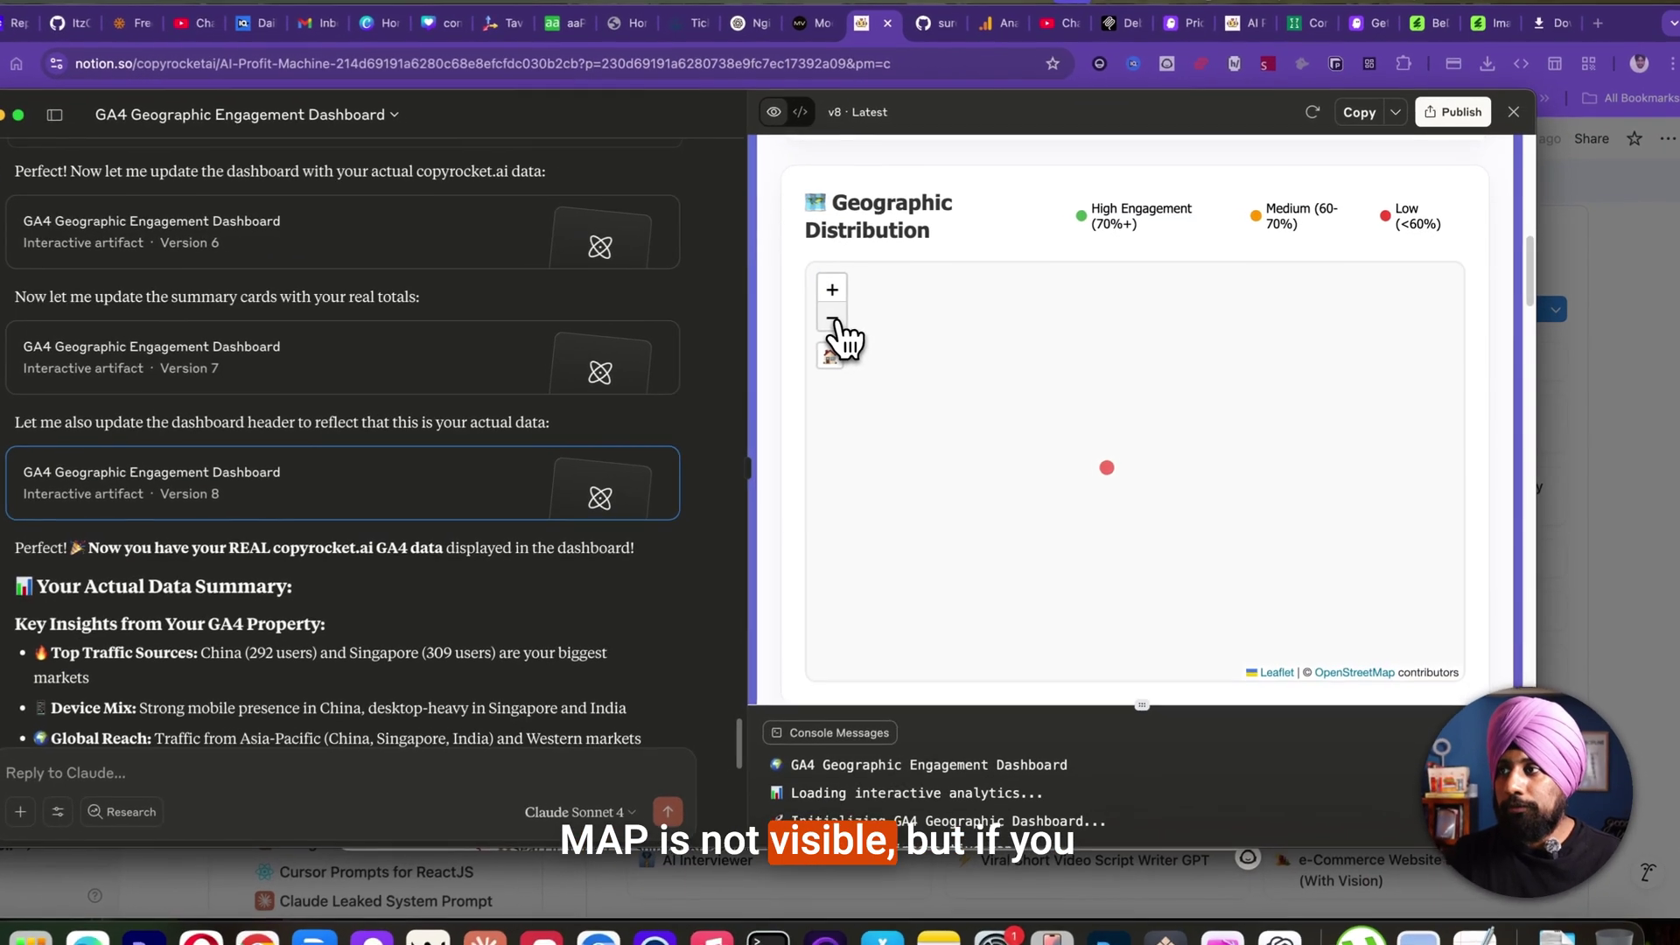
left_click(876, 315)
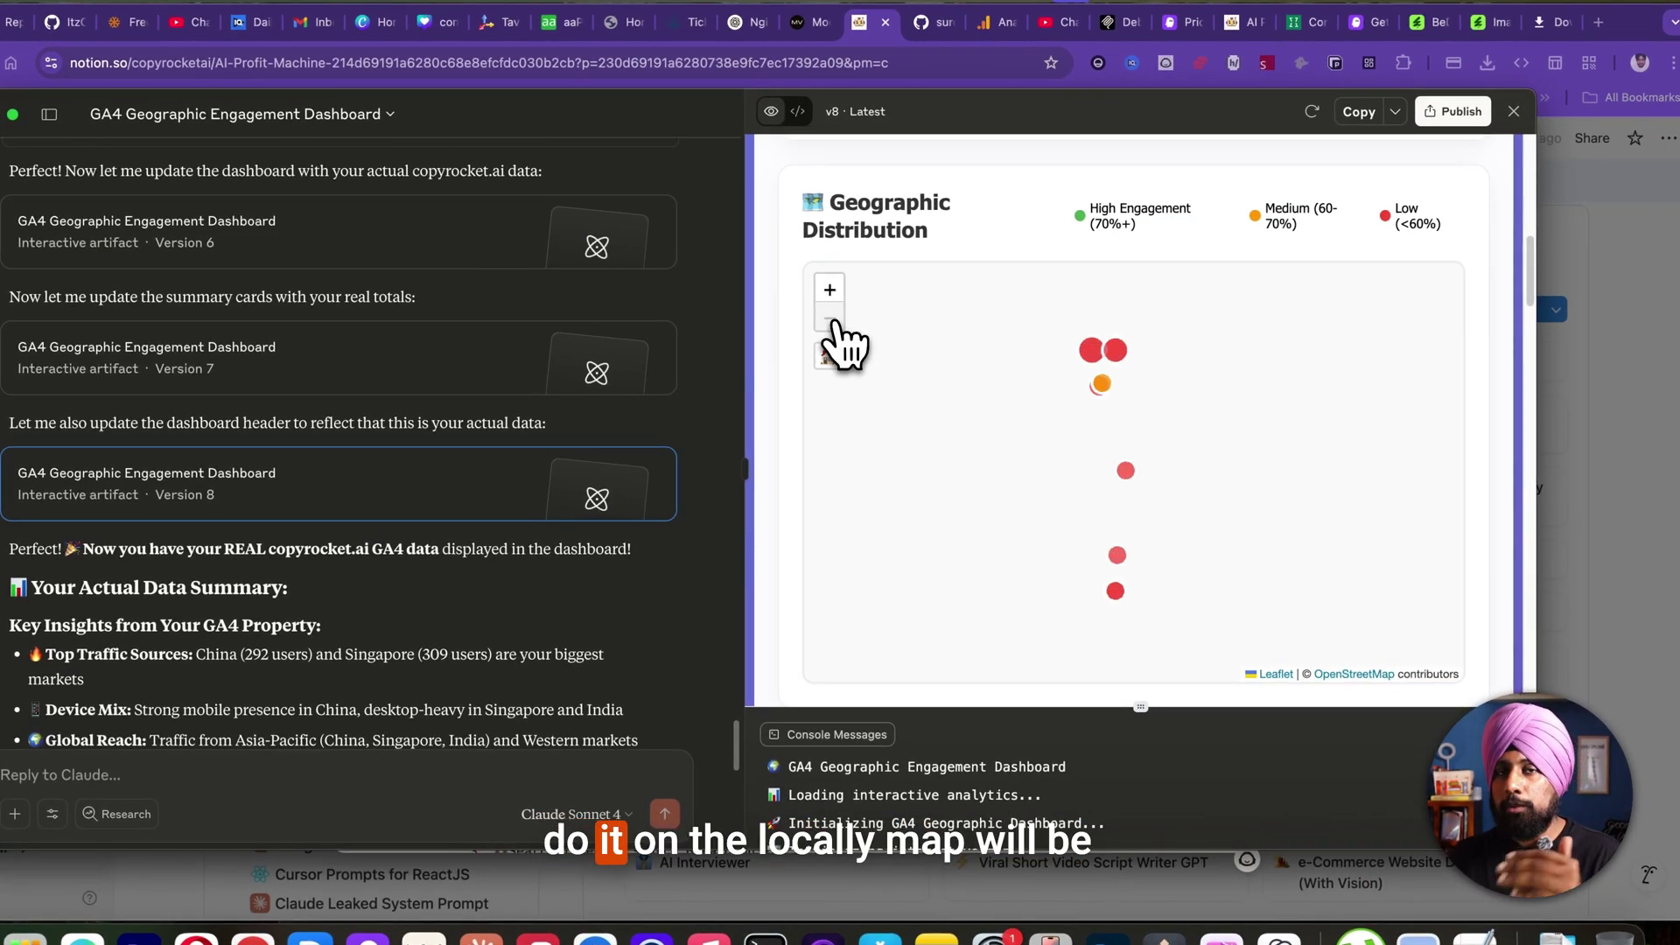
left_click(1131, 470)
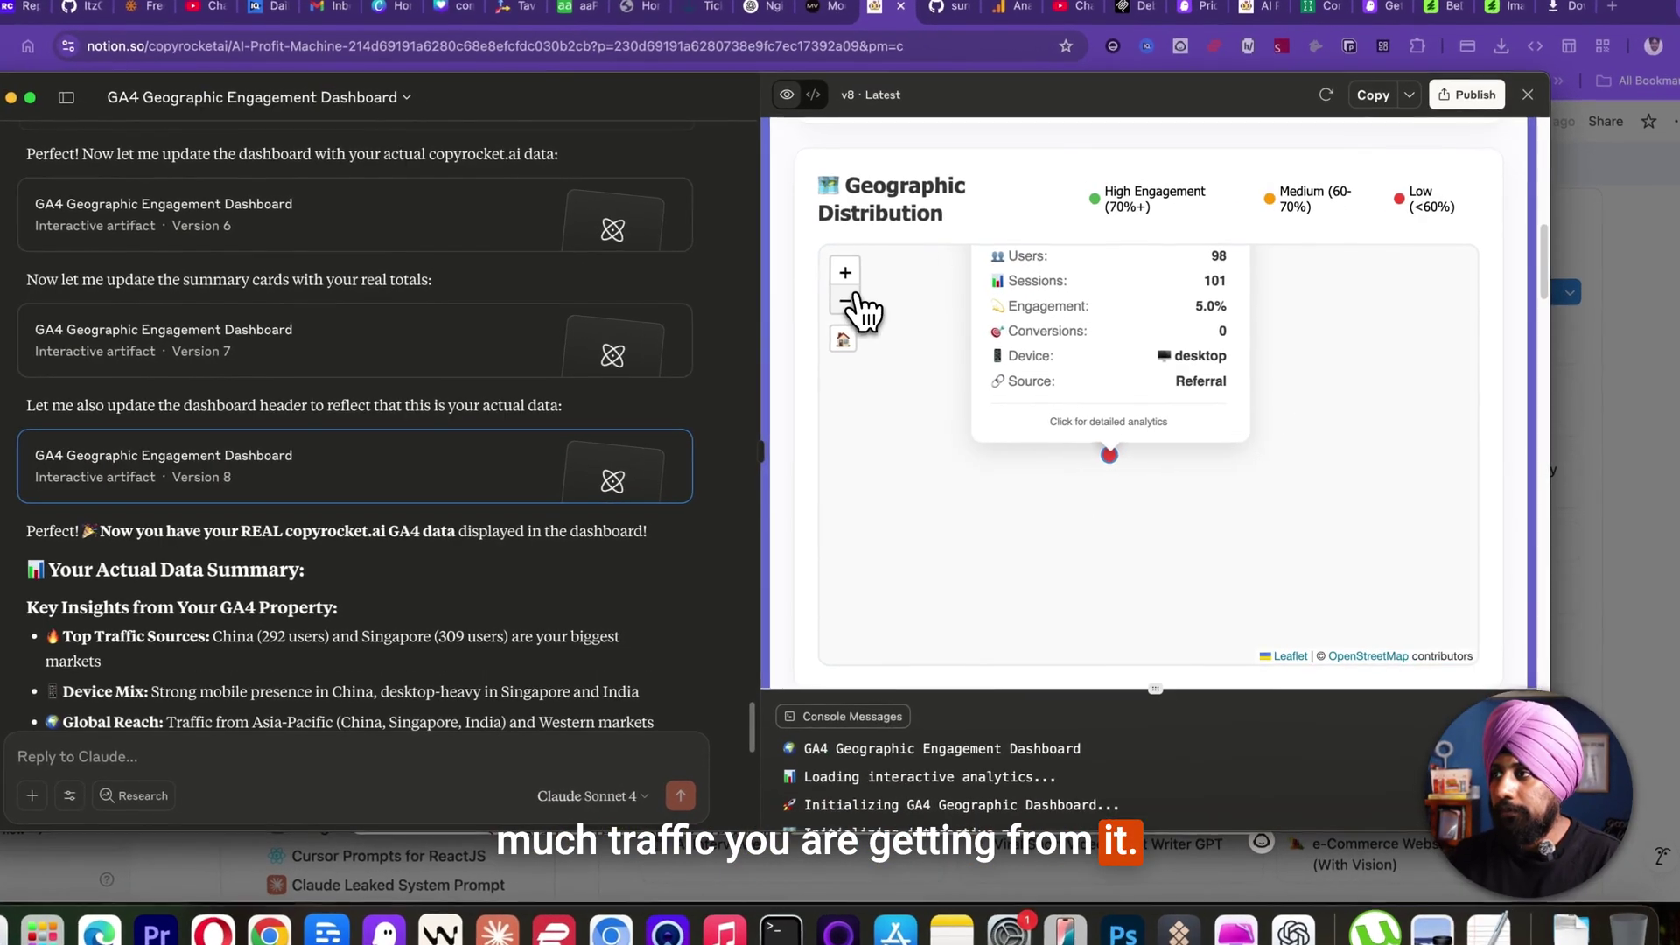
left_click(844, 300)
left_click(1090, 586)
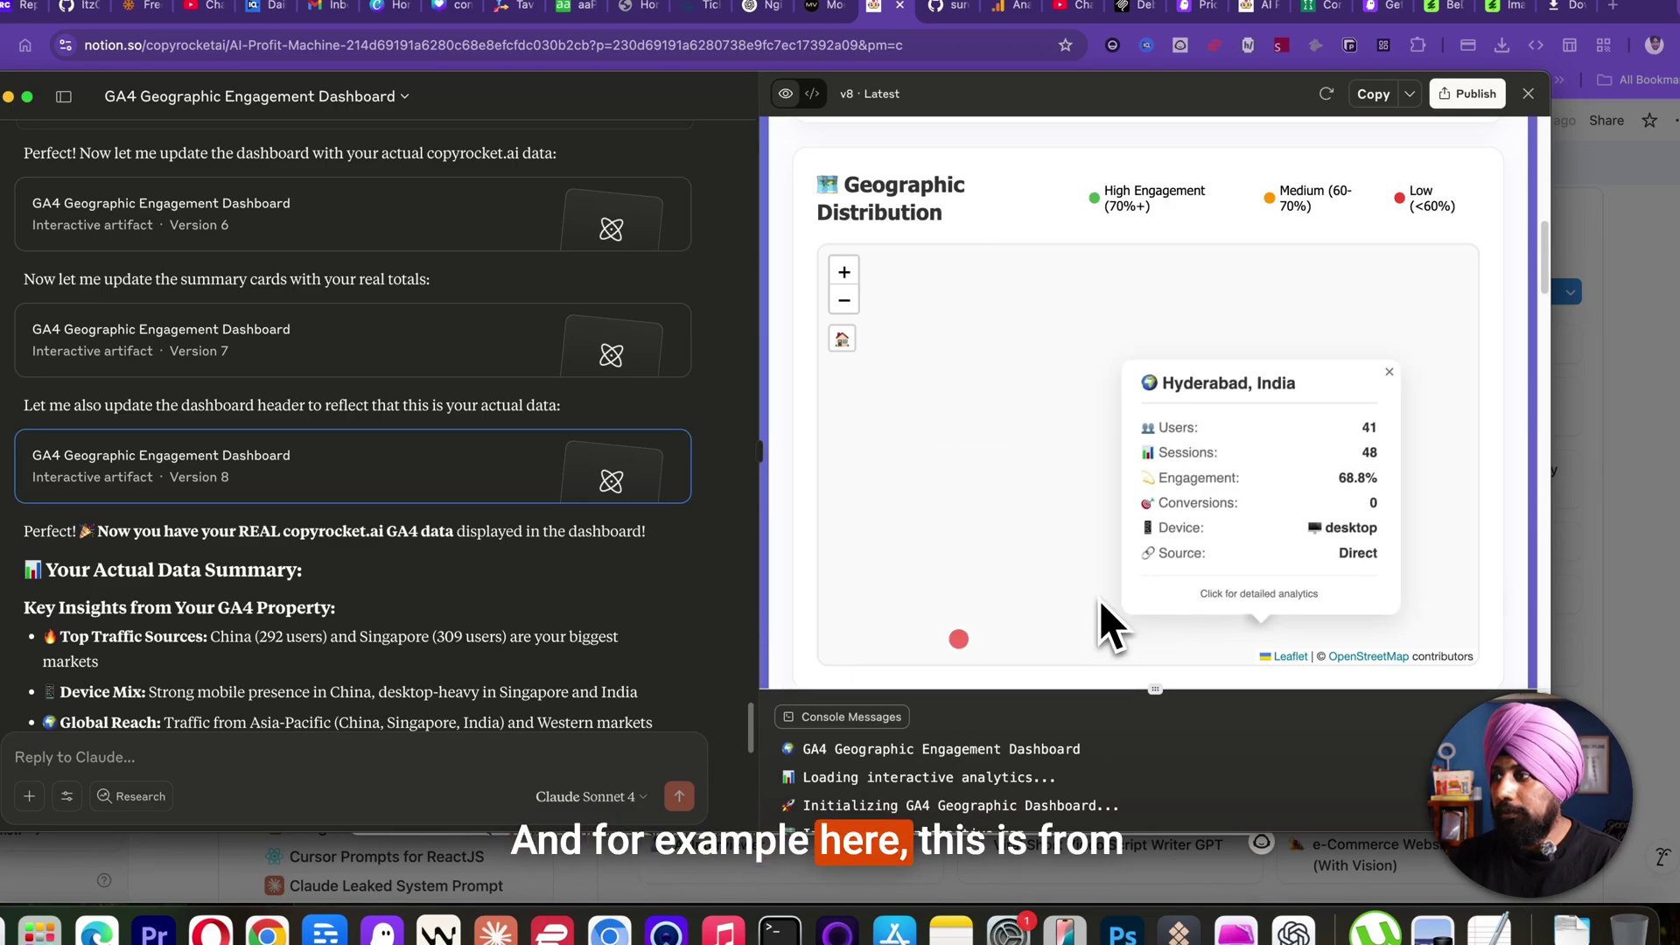
left_click(969, 655)
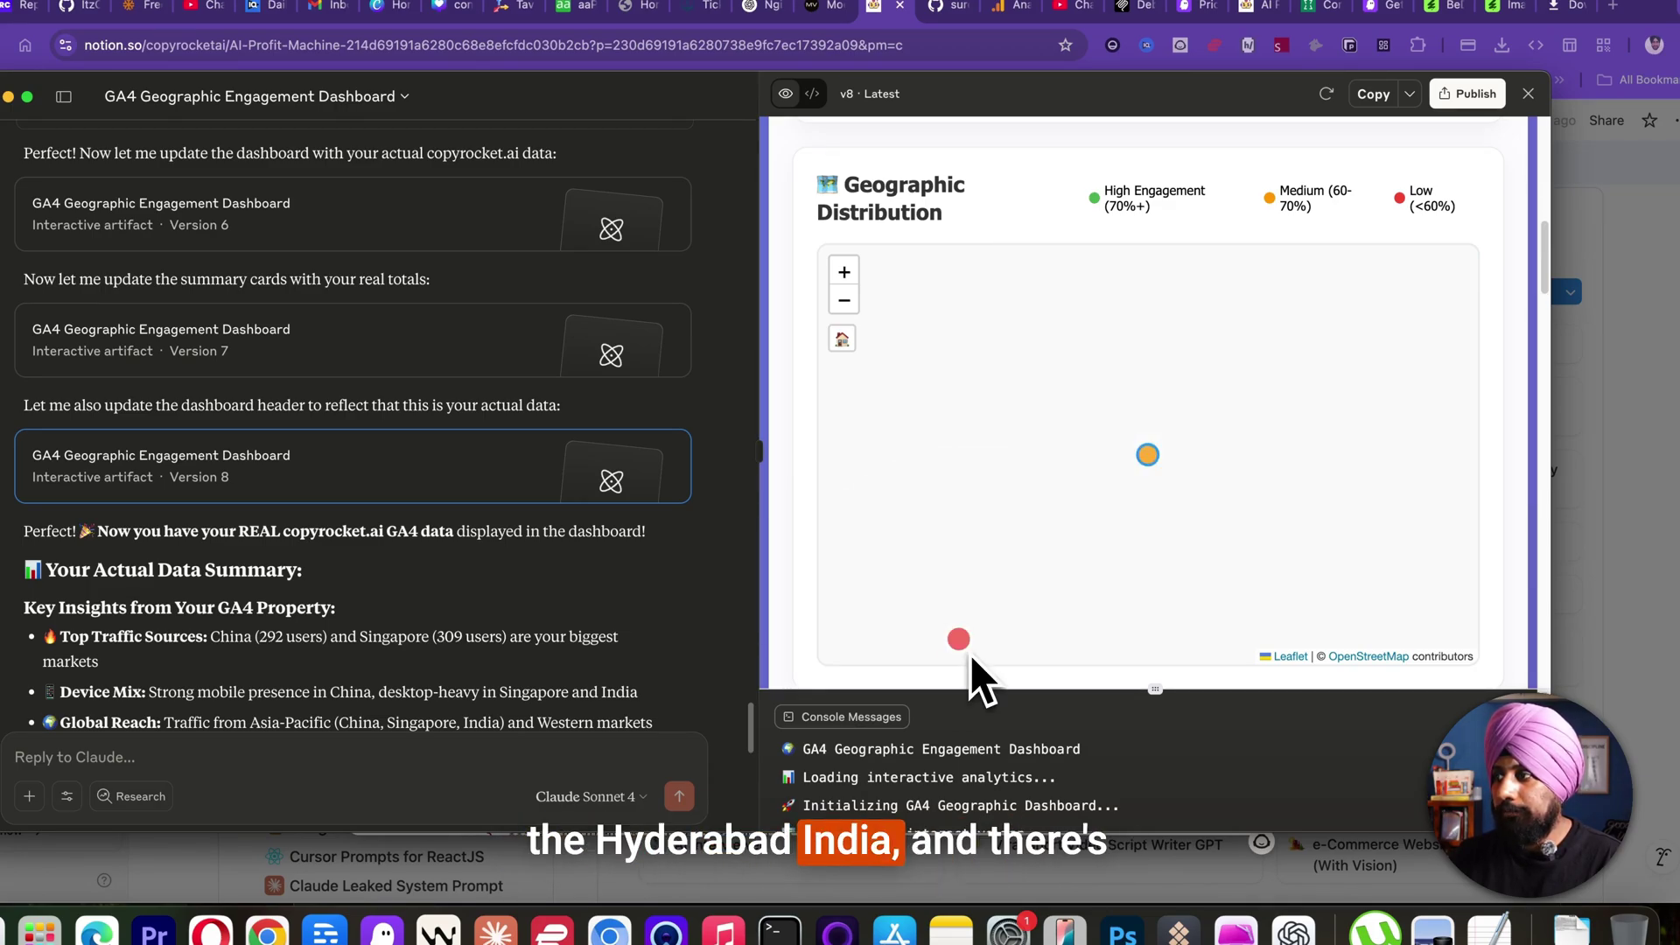
scroll(1488, 542, "down", 5)
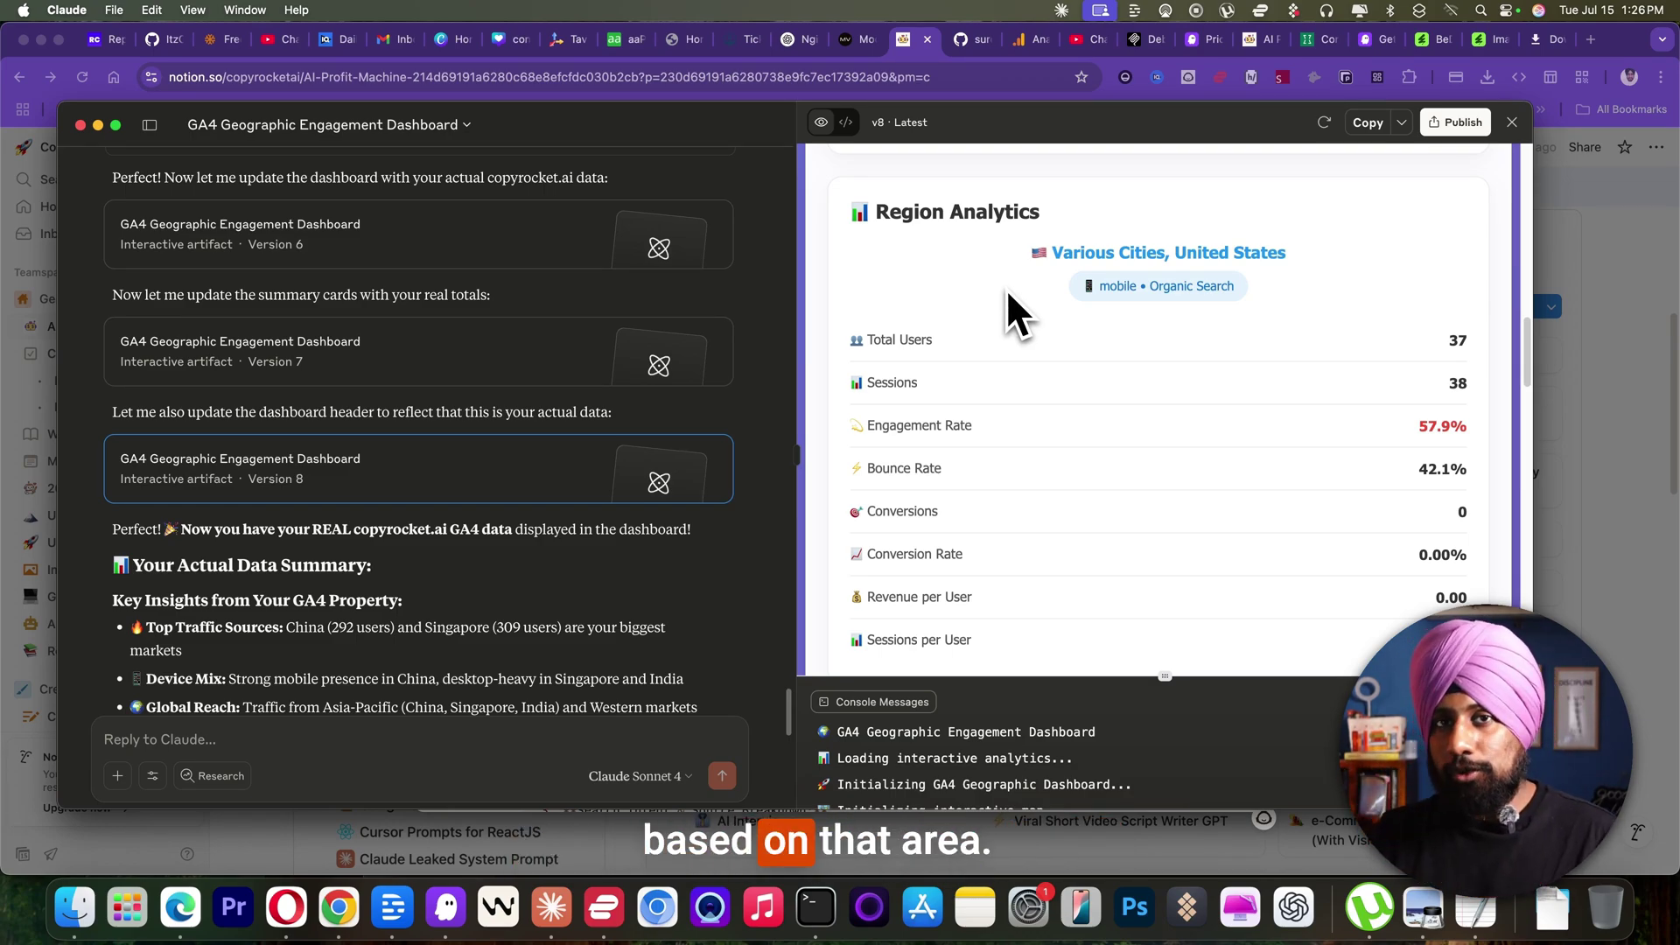
scroll(1047, 282, "down", 2)
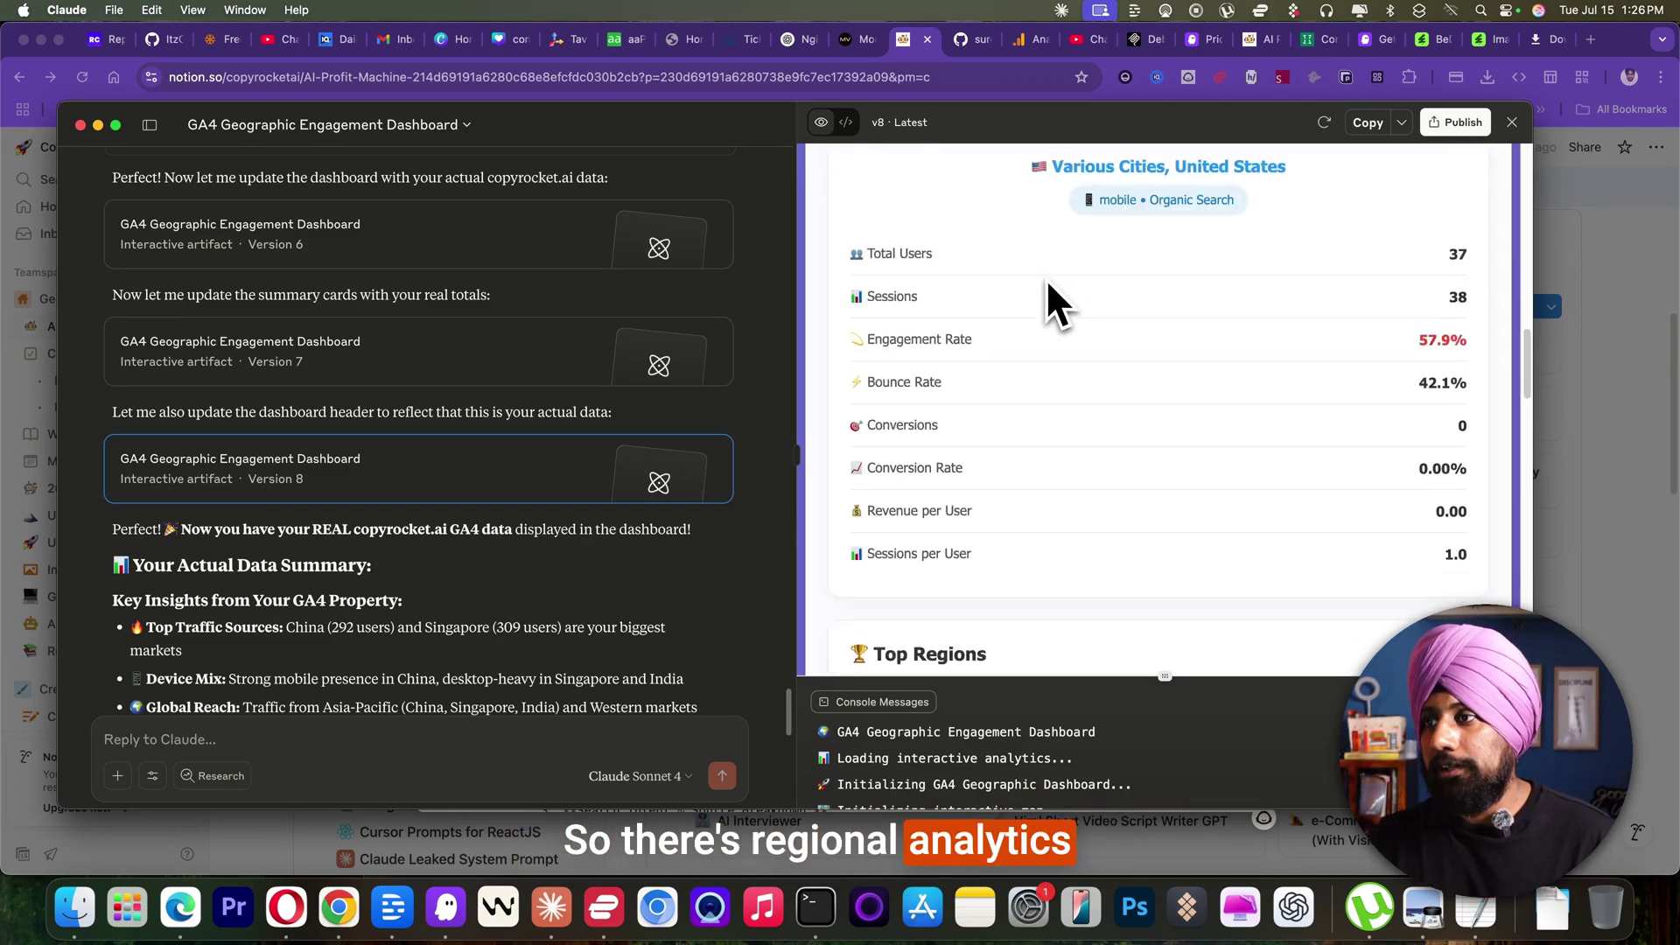
scroll(1047, 289, "down", 3)
scroll(994, 393, "down", 4)
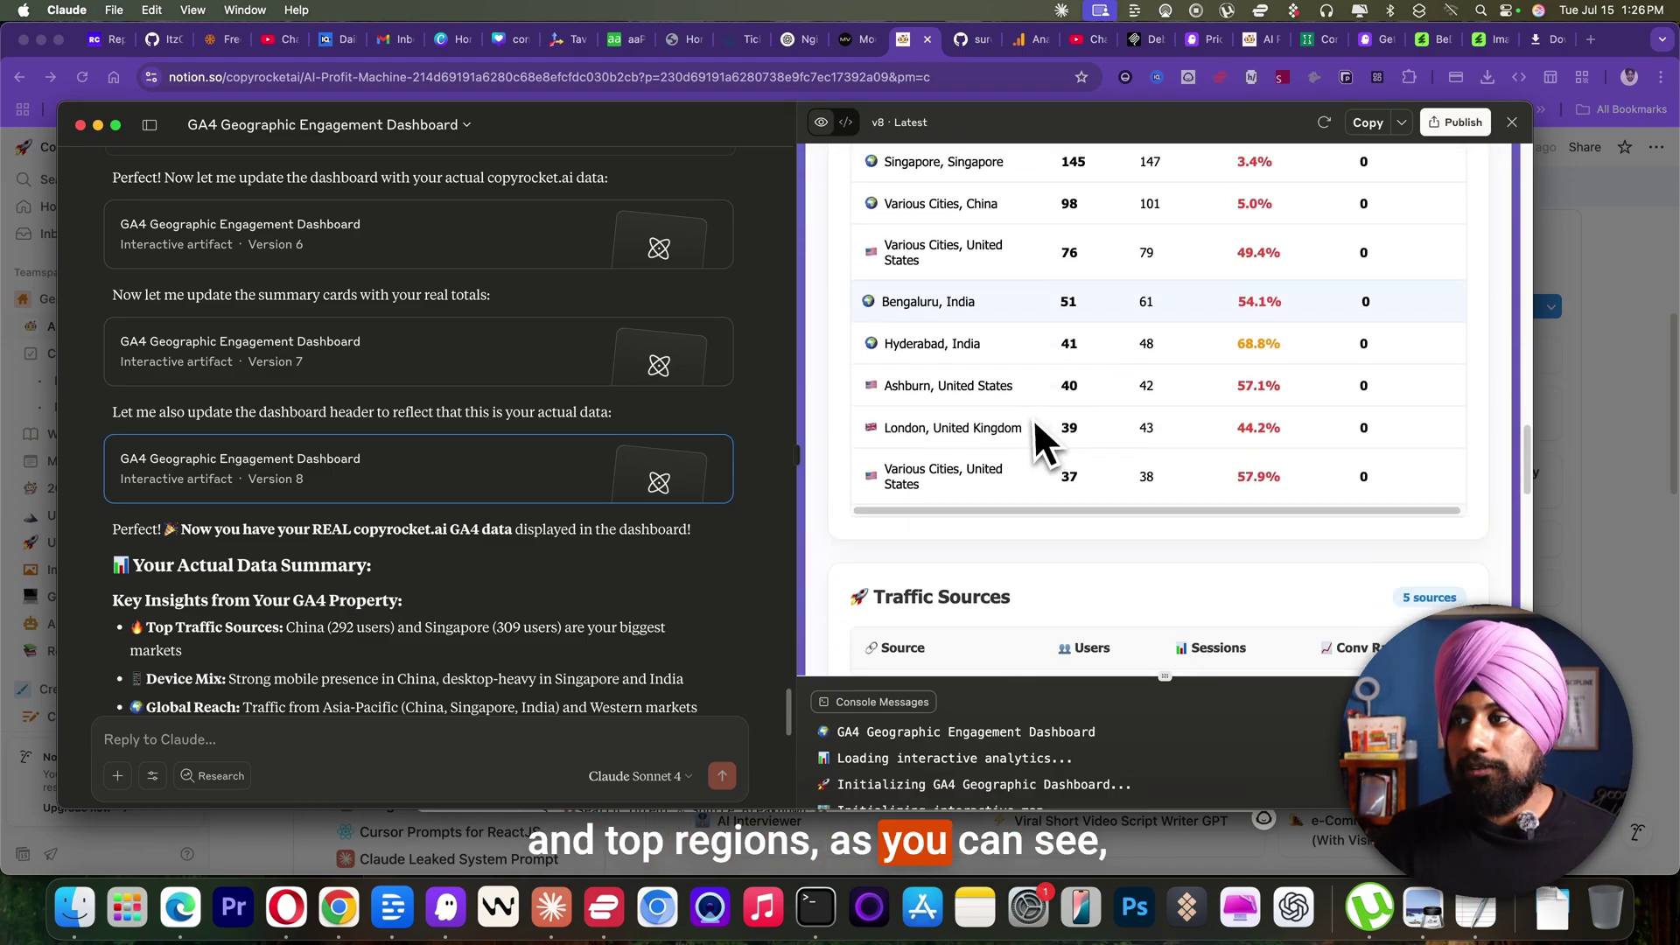
scroll(1003, 479, "down", 4)
scroll(942, 334, "down", 7)
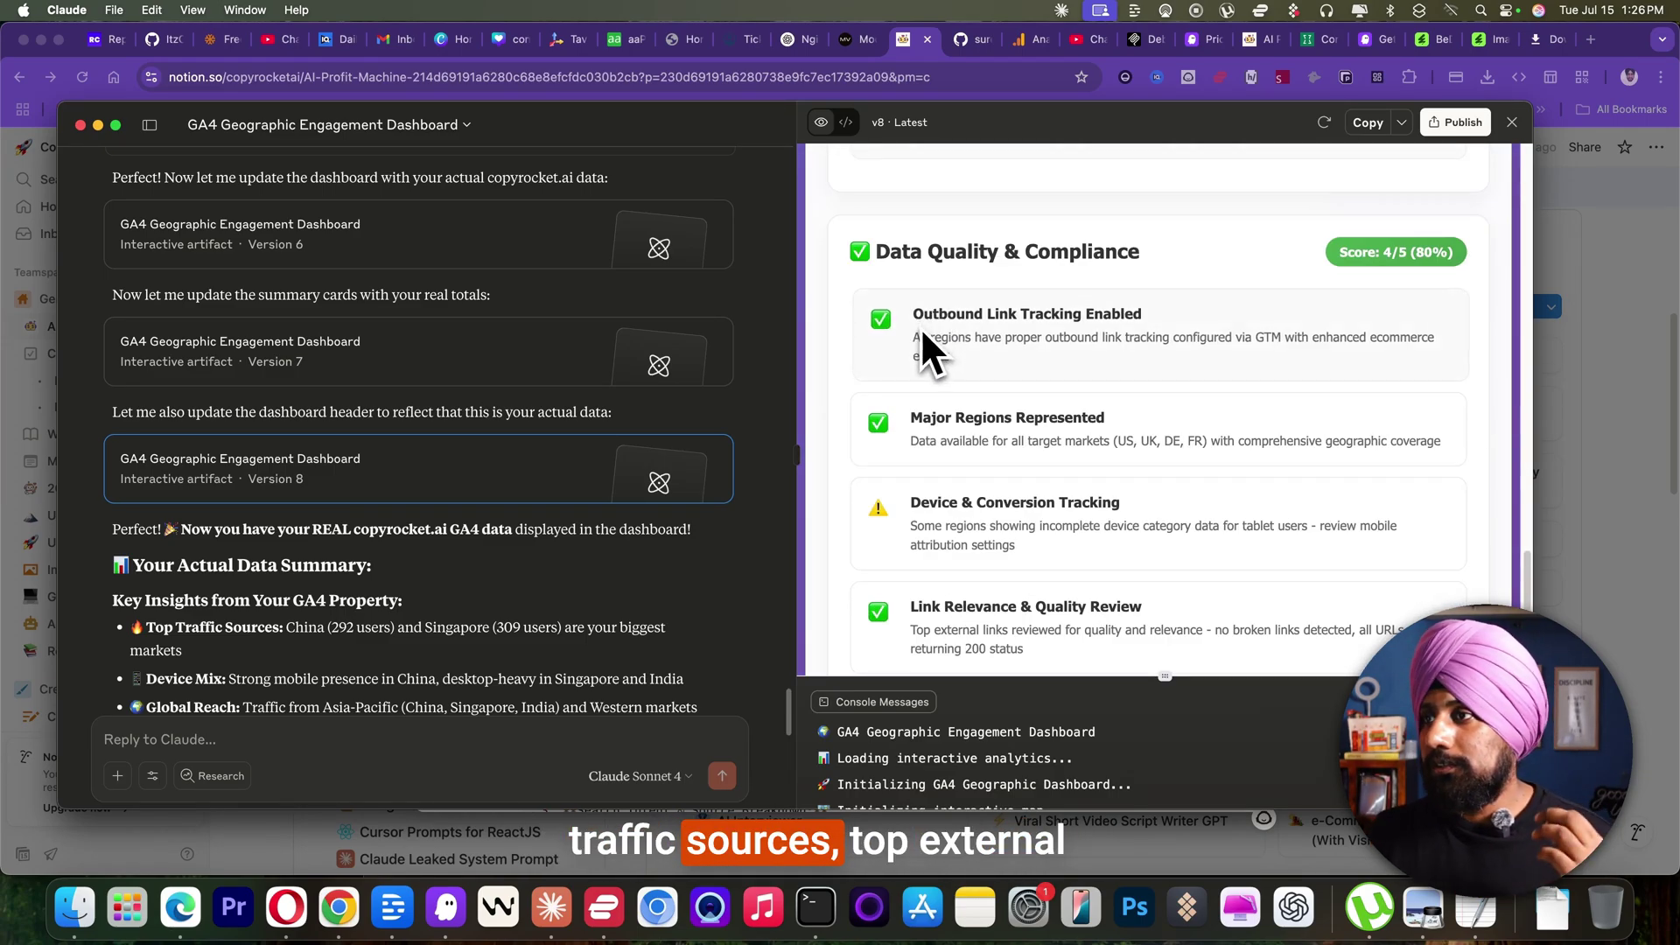
scroll(921, 337, "up", 3)
scroll(929, 298, "up", 2)
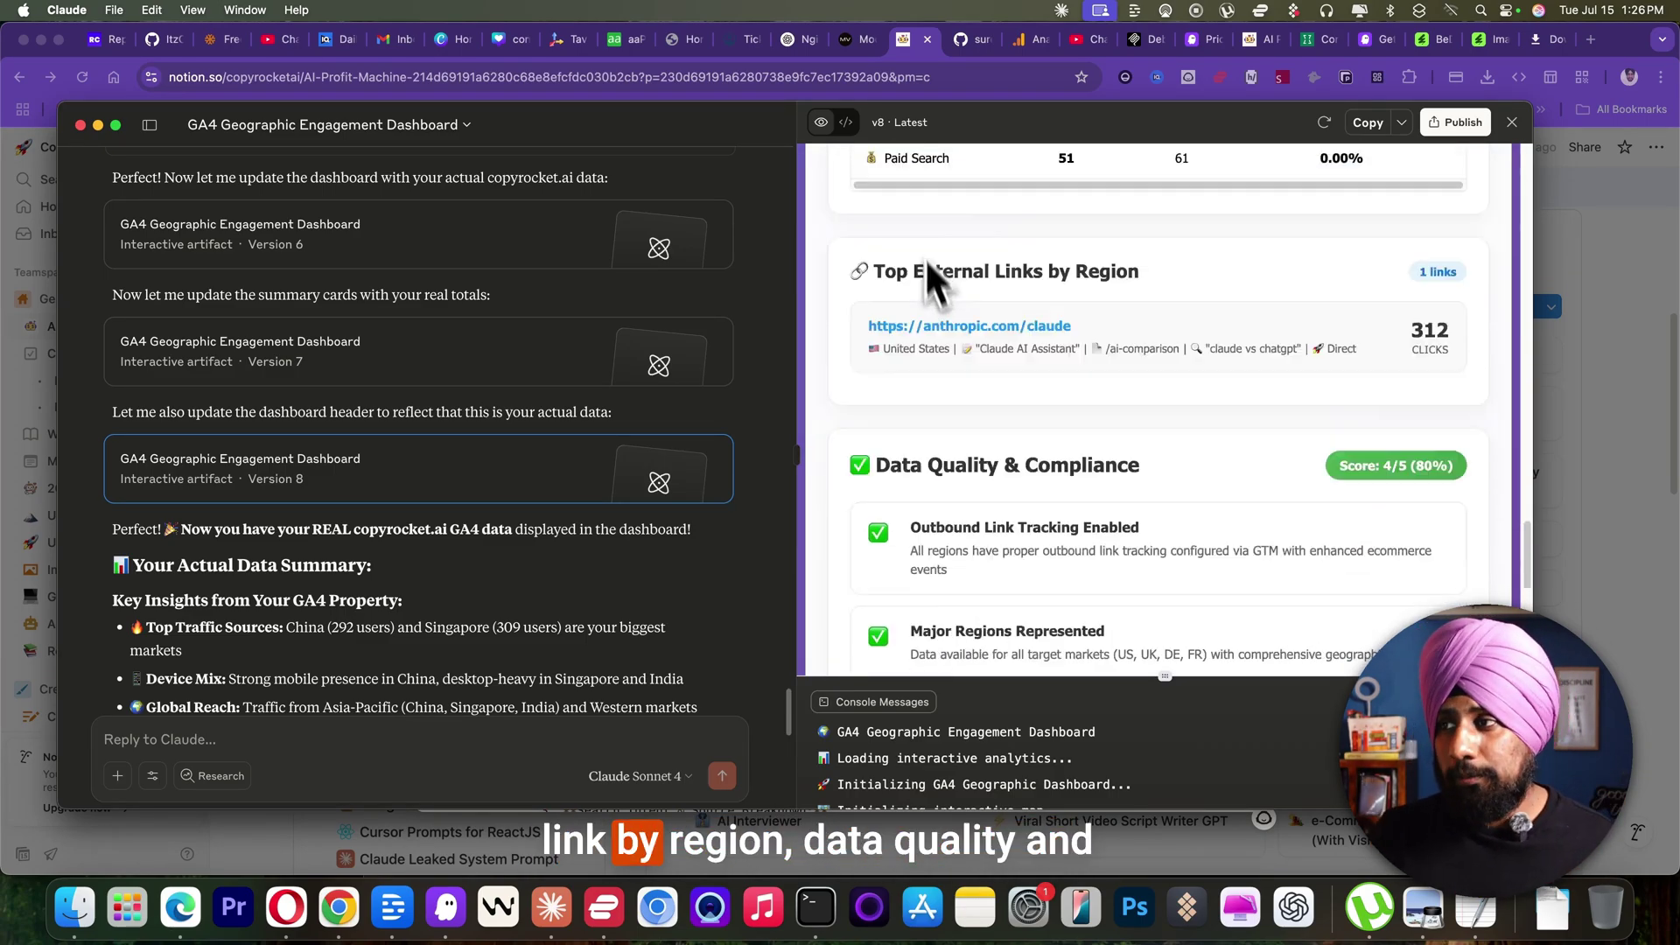
scroll(937, 289, "down", 2)
scroll(1095, 382, "down", 3)
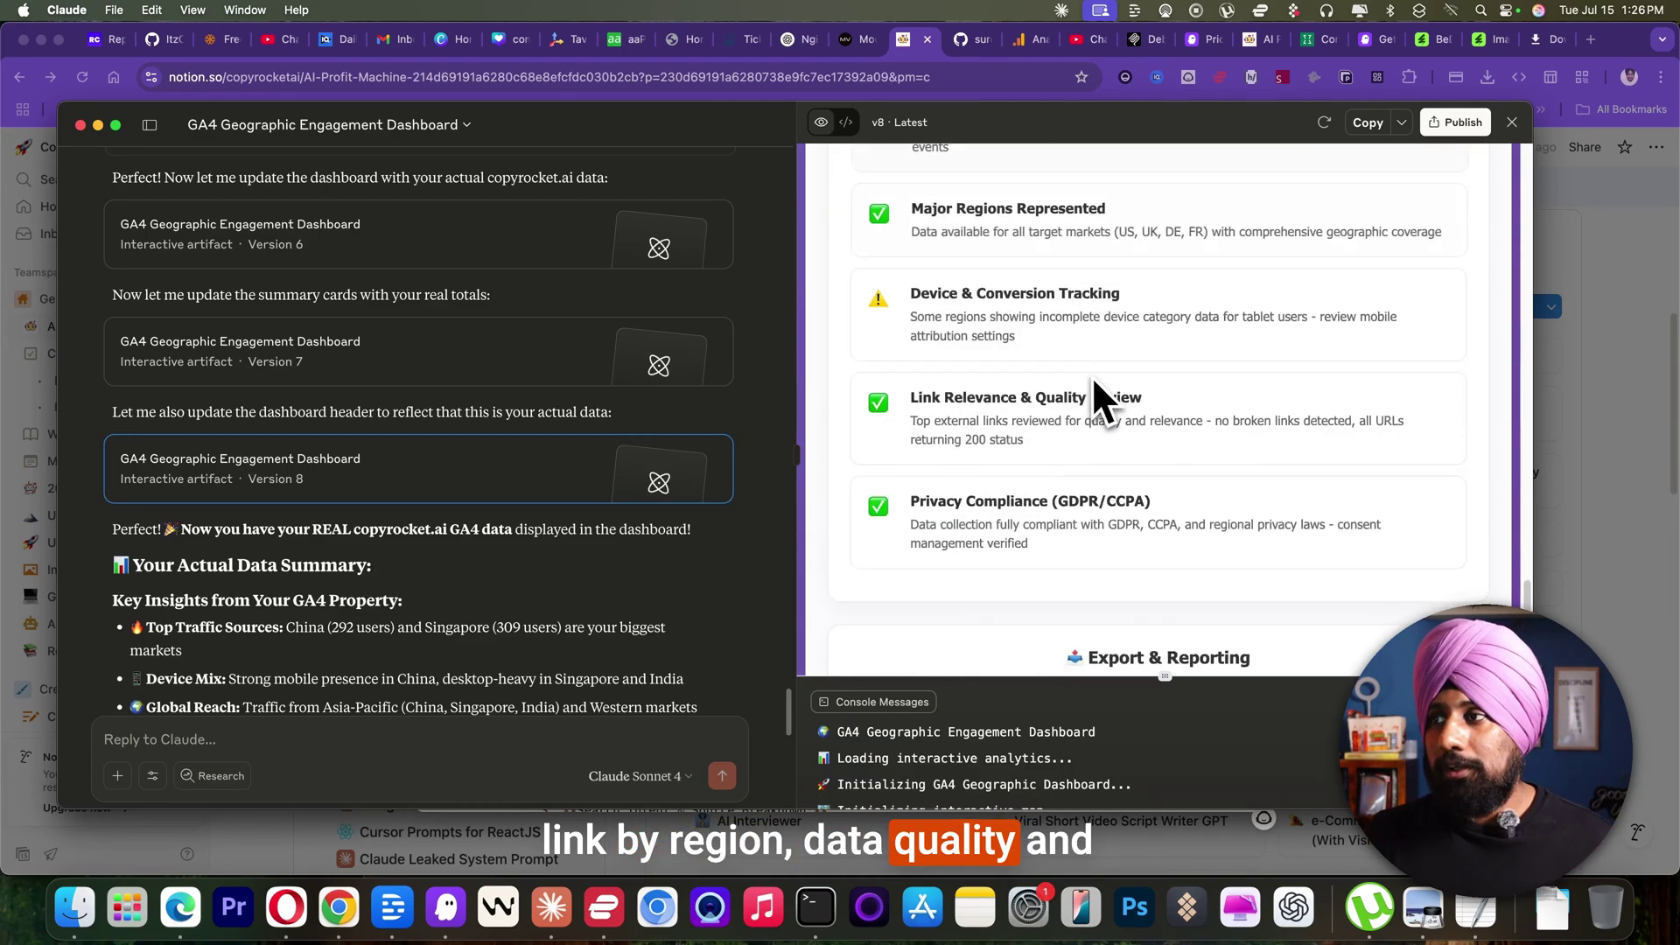
scroll(1091, 378, "down", 2)
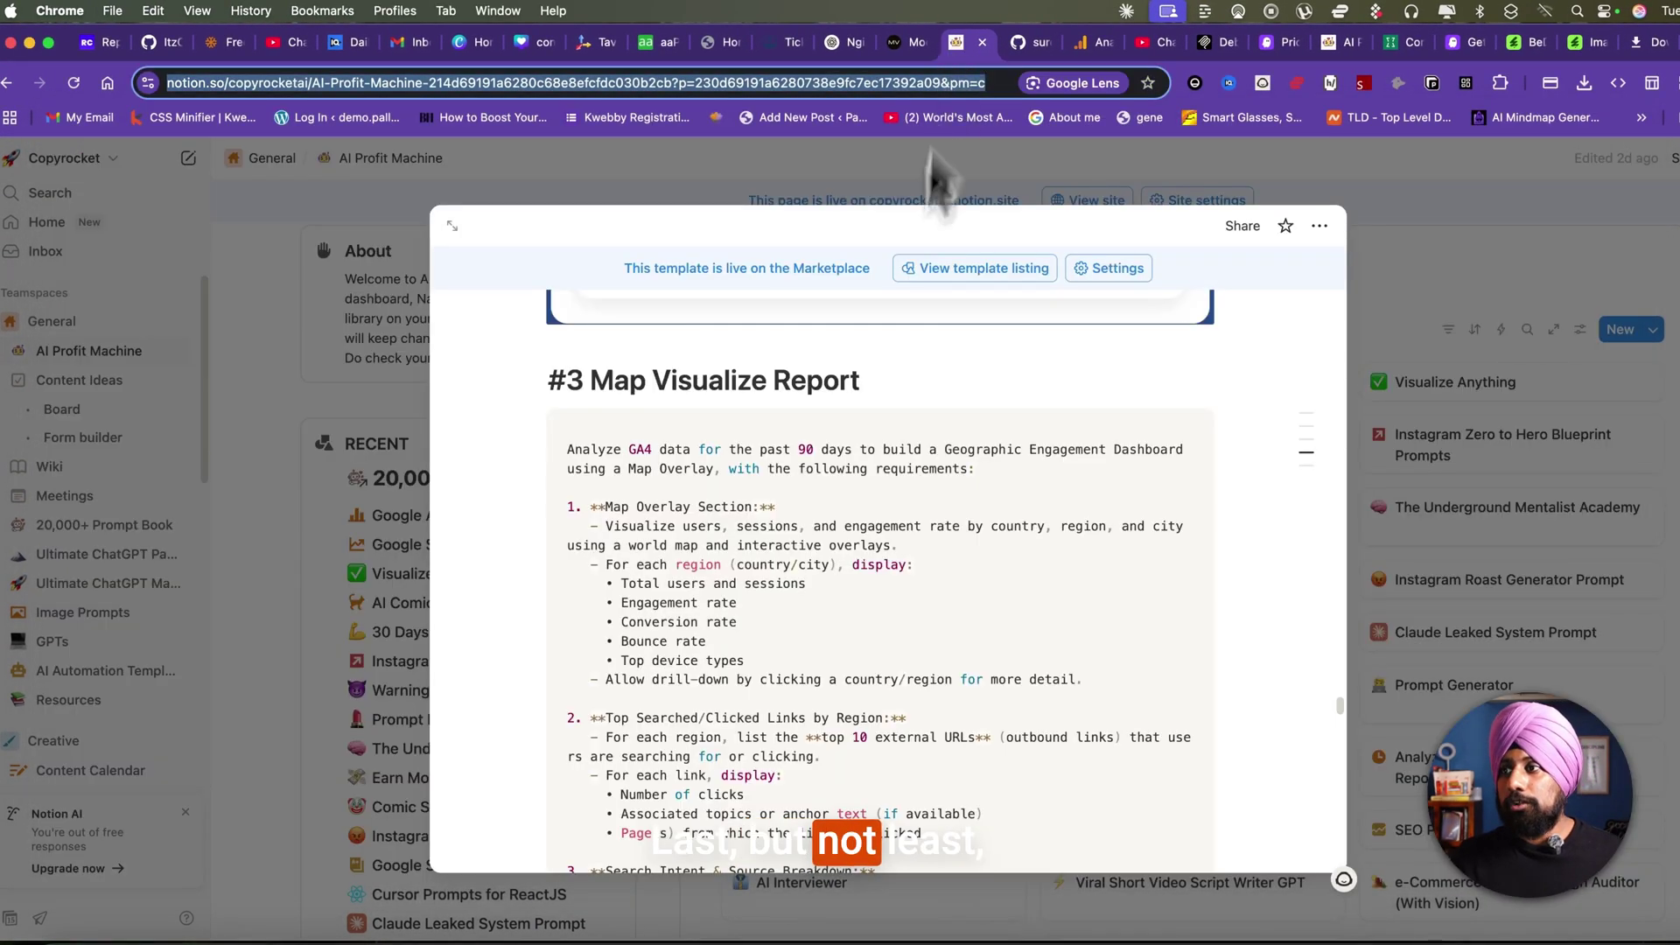
scroll(864, 401, "down", 15)
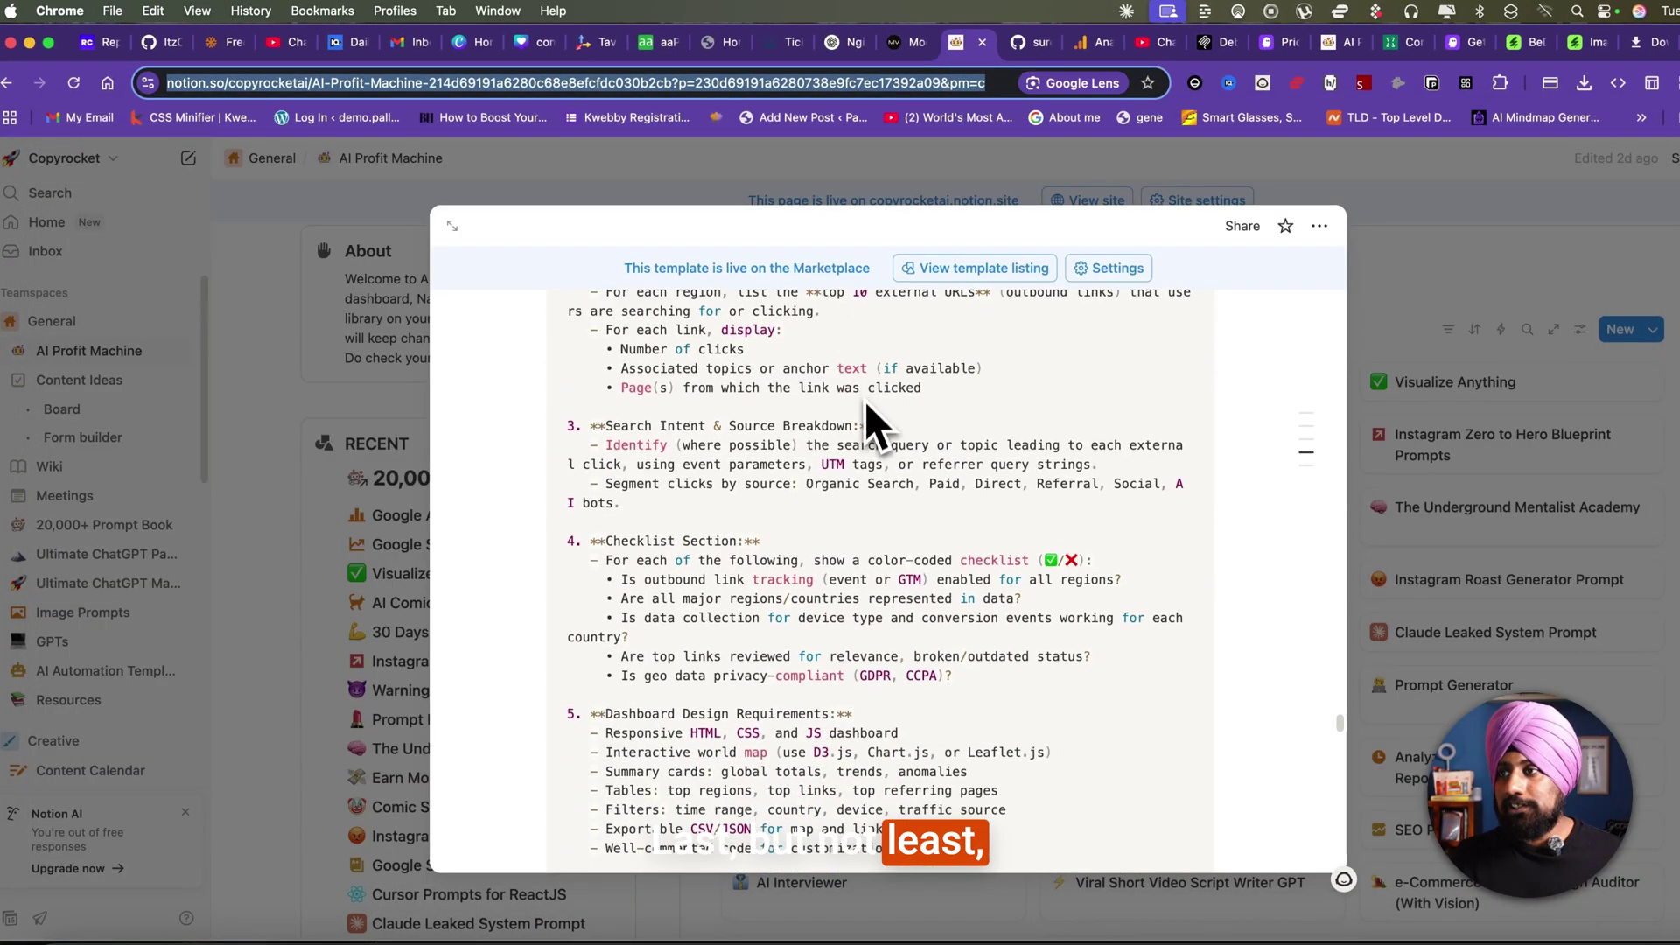
scroll(858, 443, "up", 10)
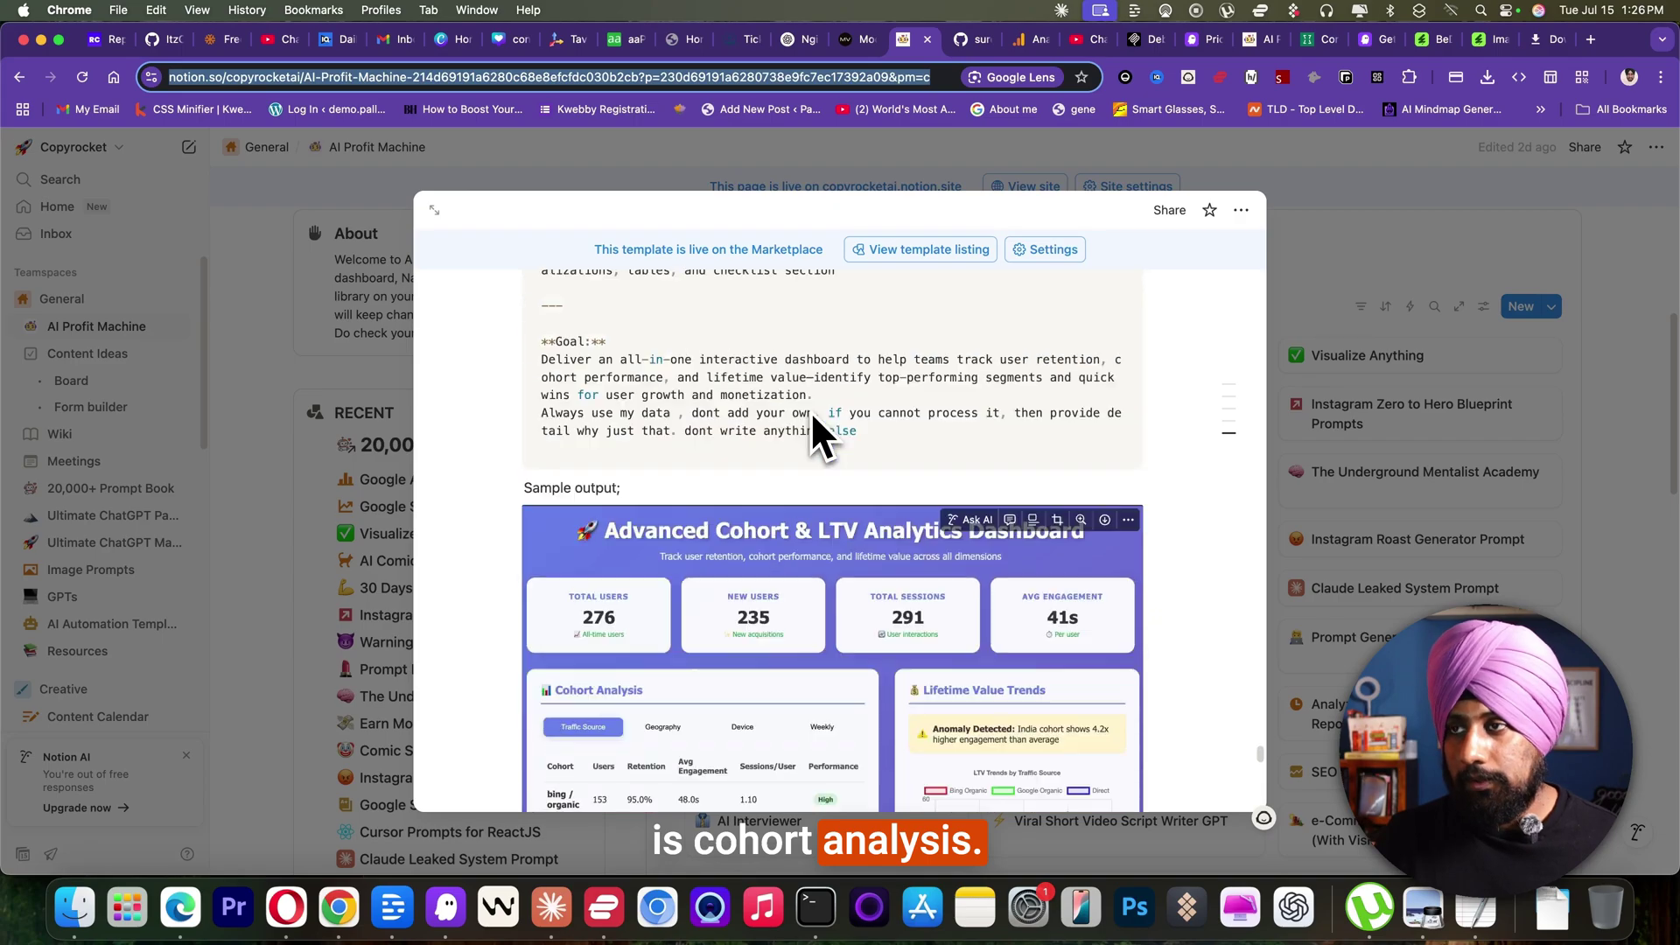
scroll(810, 412, "up", 10)
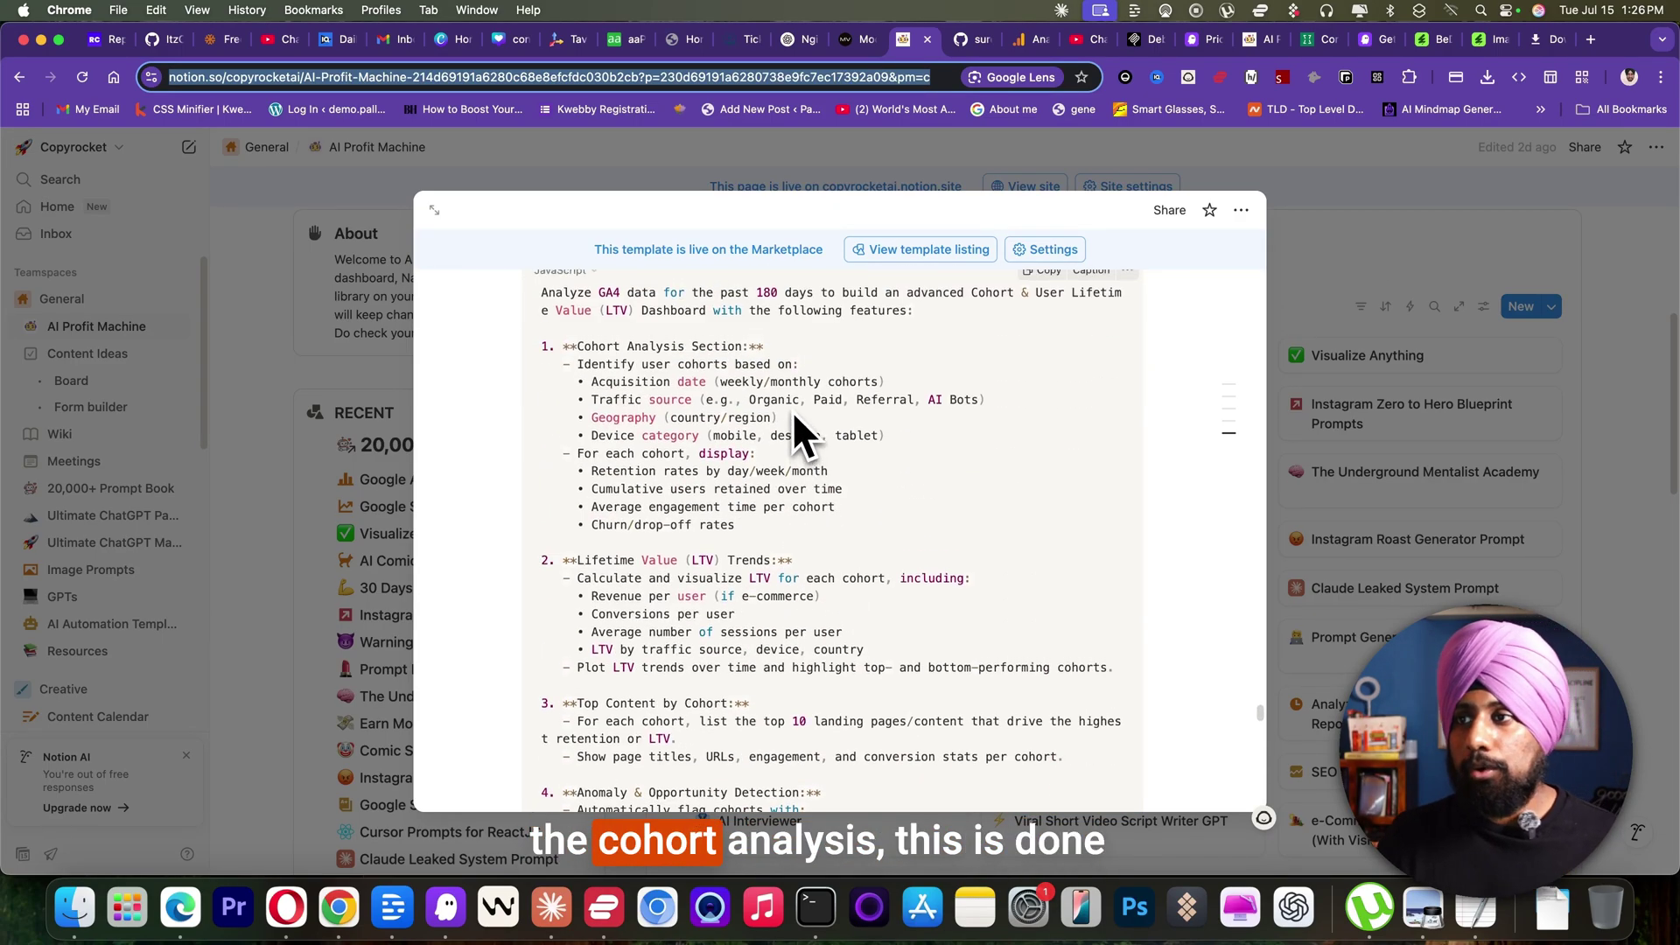
scroll(790, 413, "down", 2)
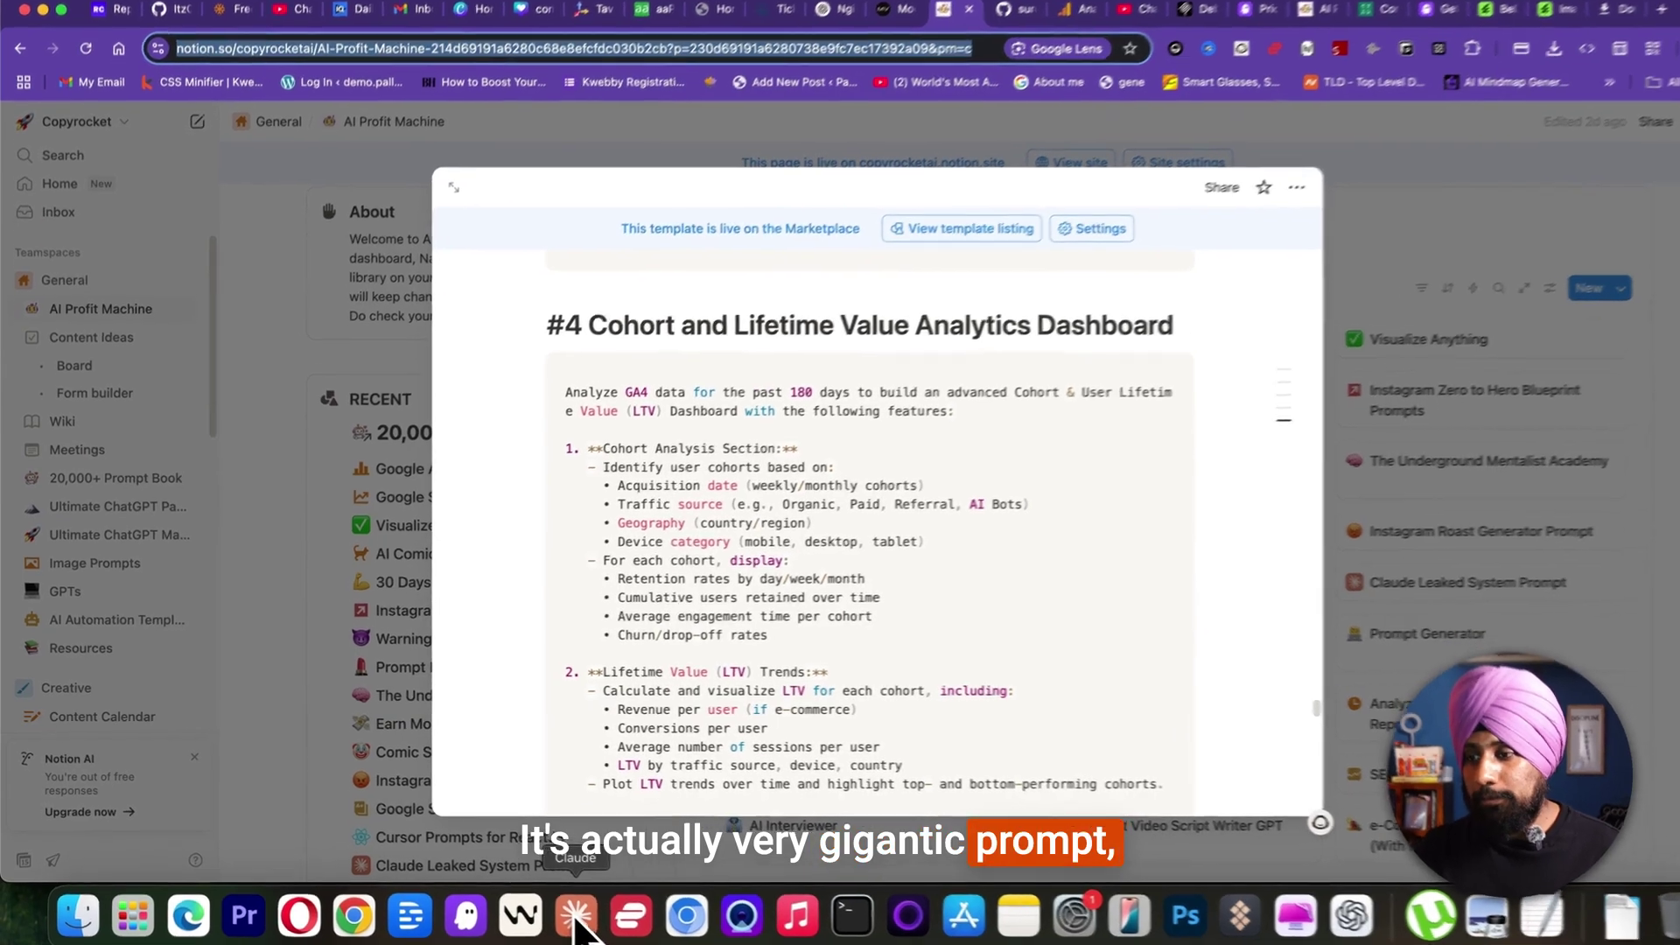
Step: Open the GA4 Cohort & LTV Dashboard Analysis chat and its version 9 dashboard artifact
left_click(575, 927)
left_click(200, 341)
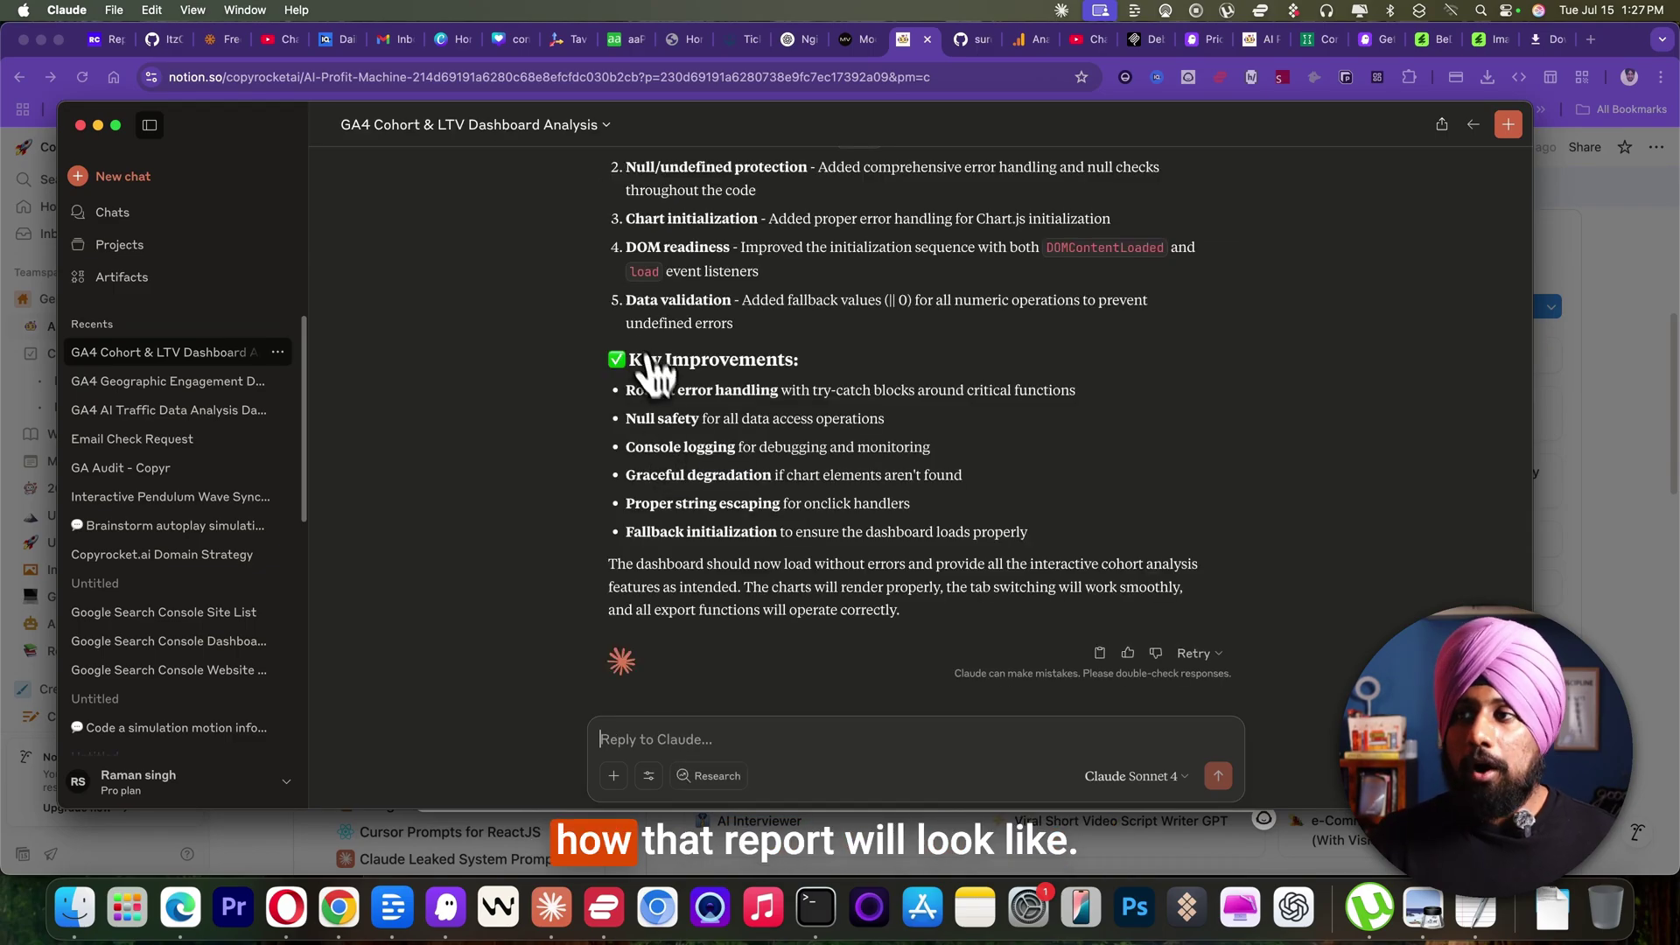
scroll(657, 376, "up", 15)
scroll(723, 648, "down", 5)
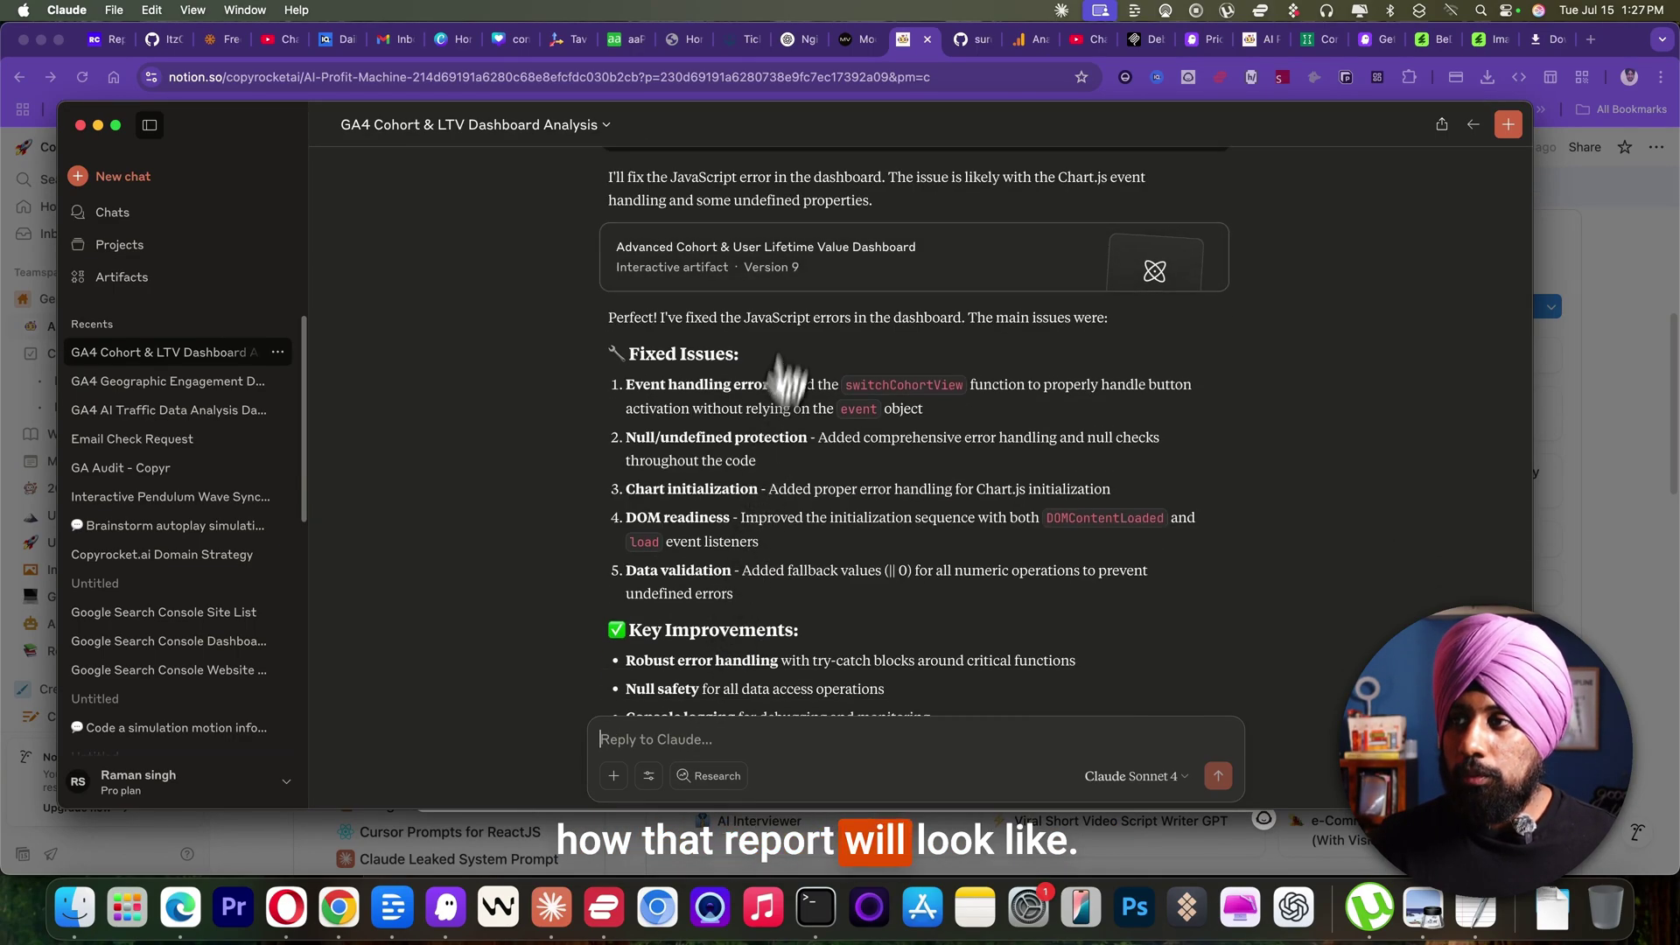
left_click(769, 292)
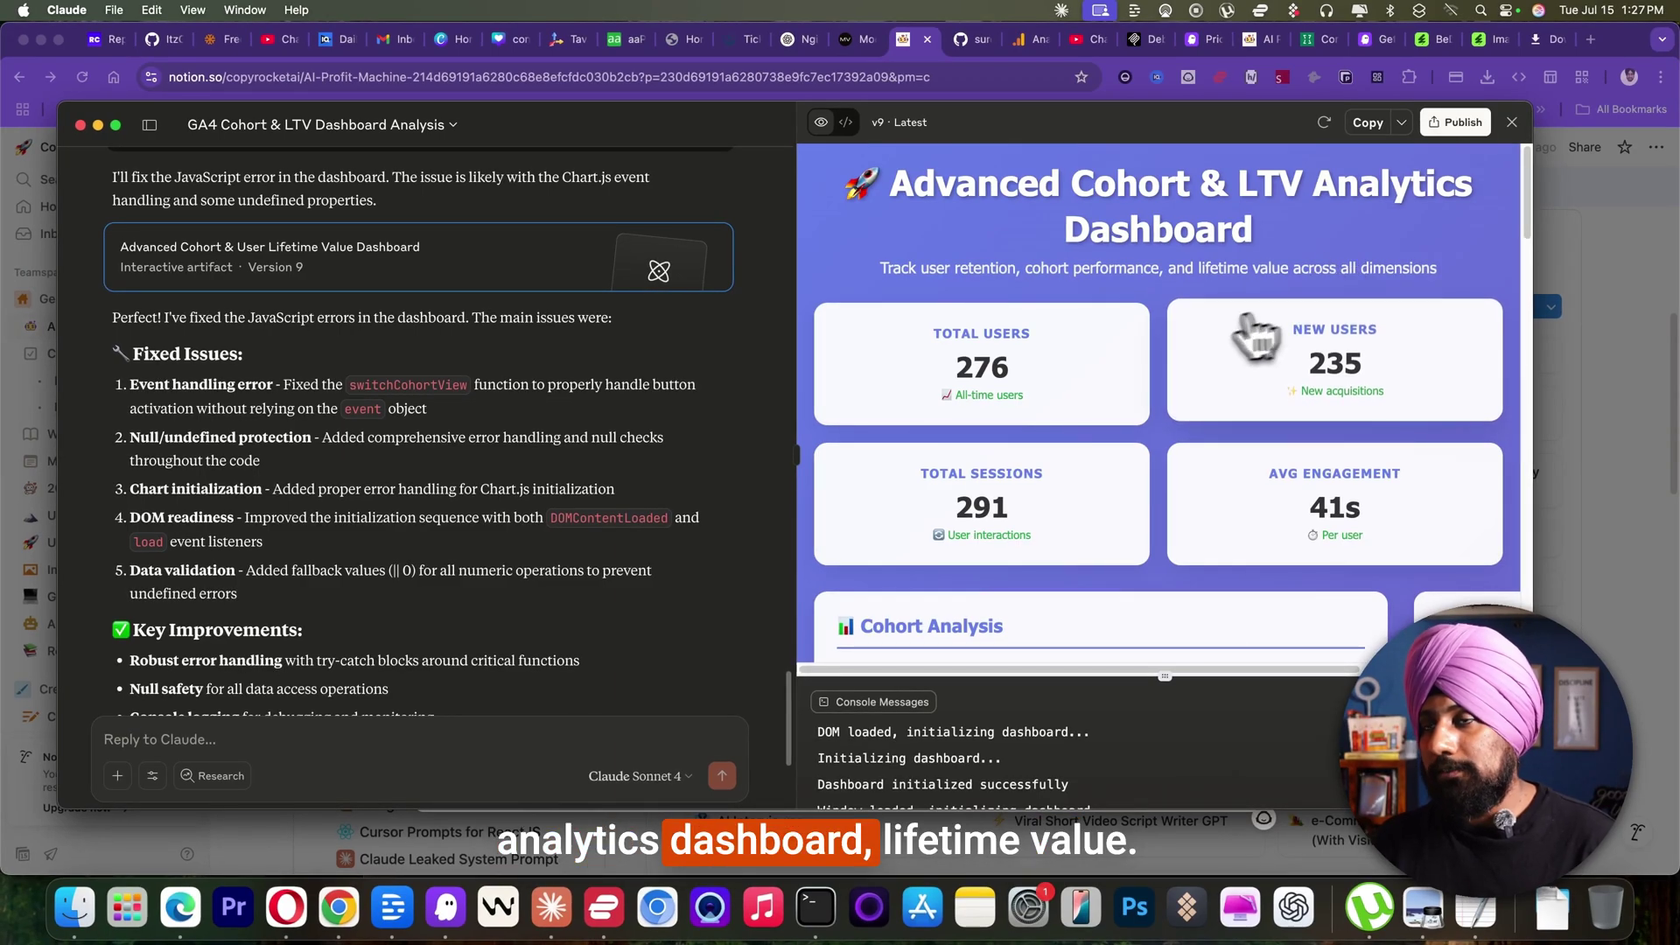
Step: Scroll through the cohort dashboard down to the priority recommendations and export options
scroll(1120, 355, "down", 5)
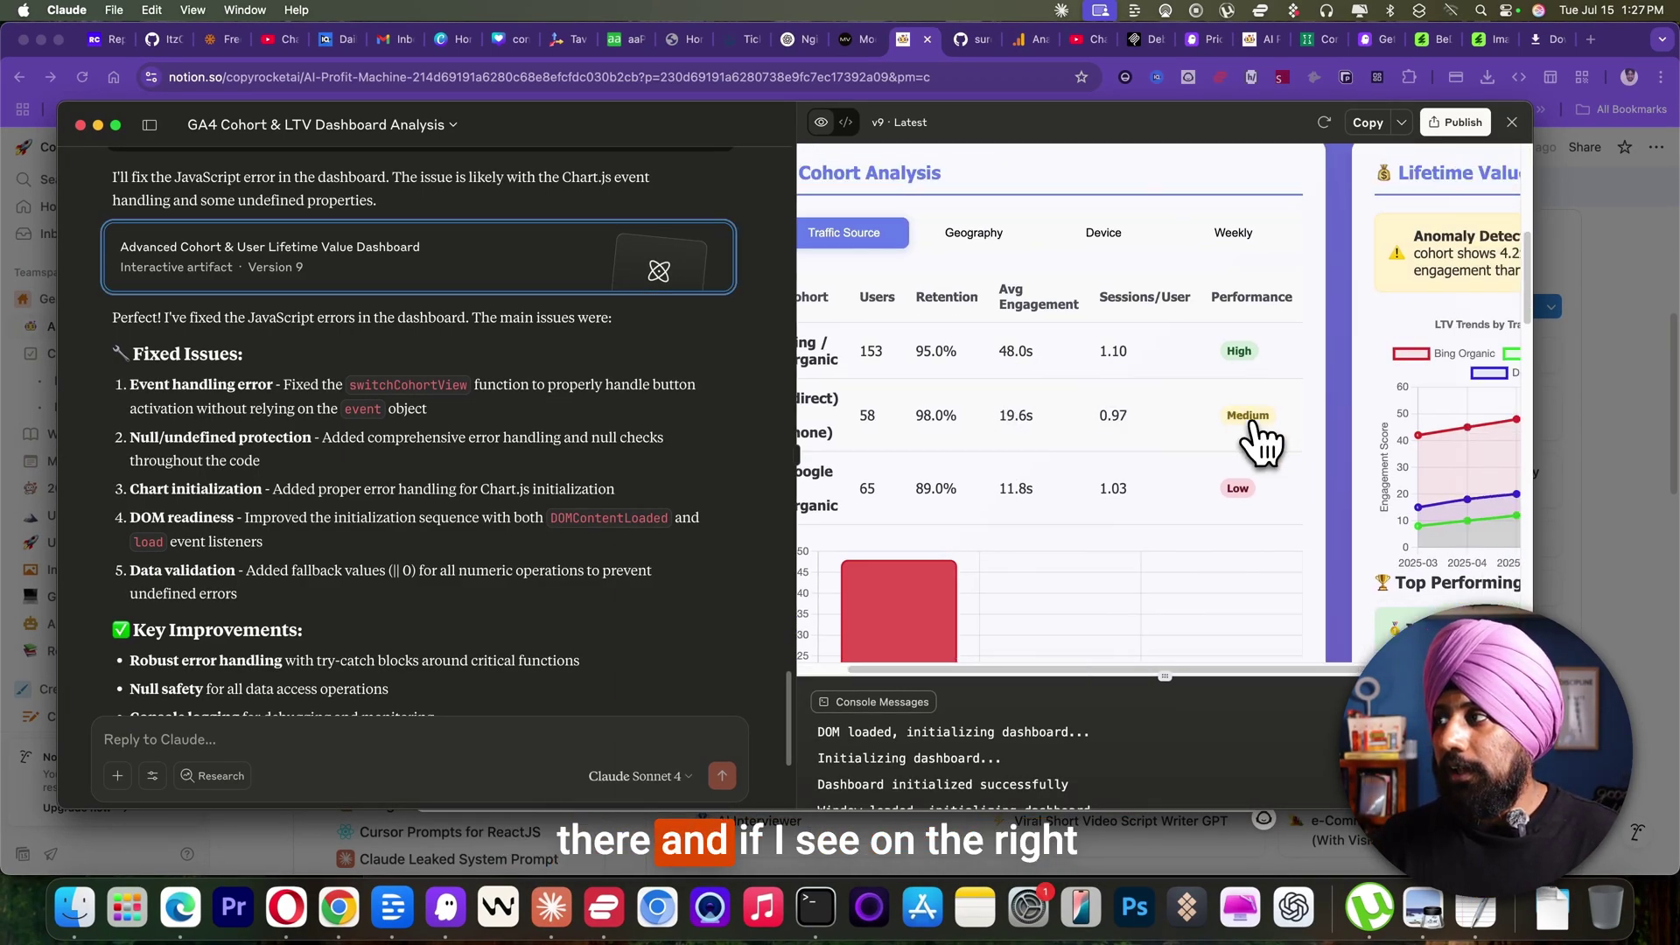
scroll(1260, 438, "right", 3)
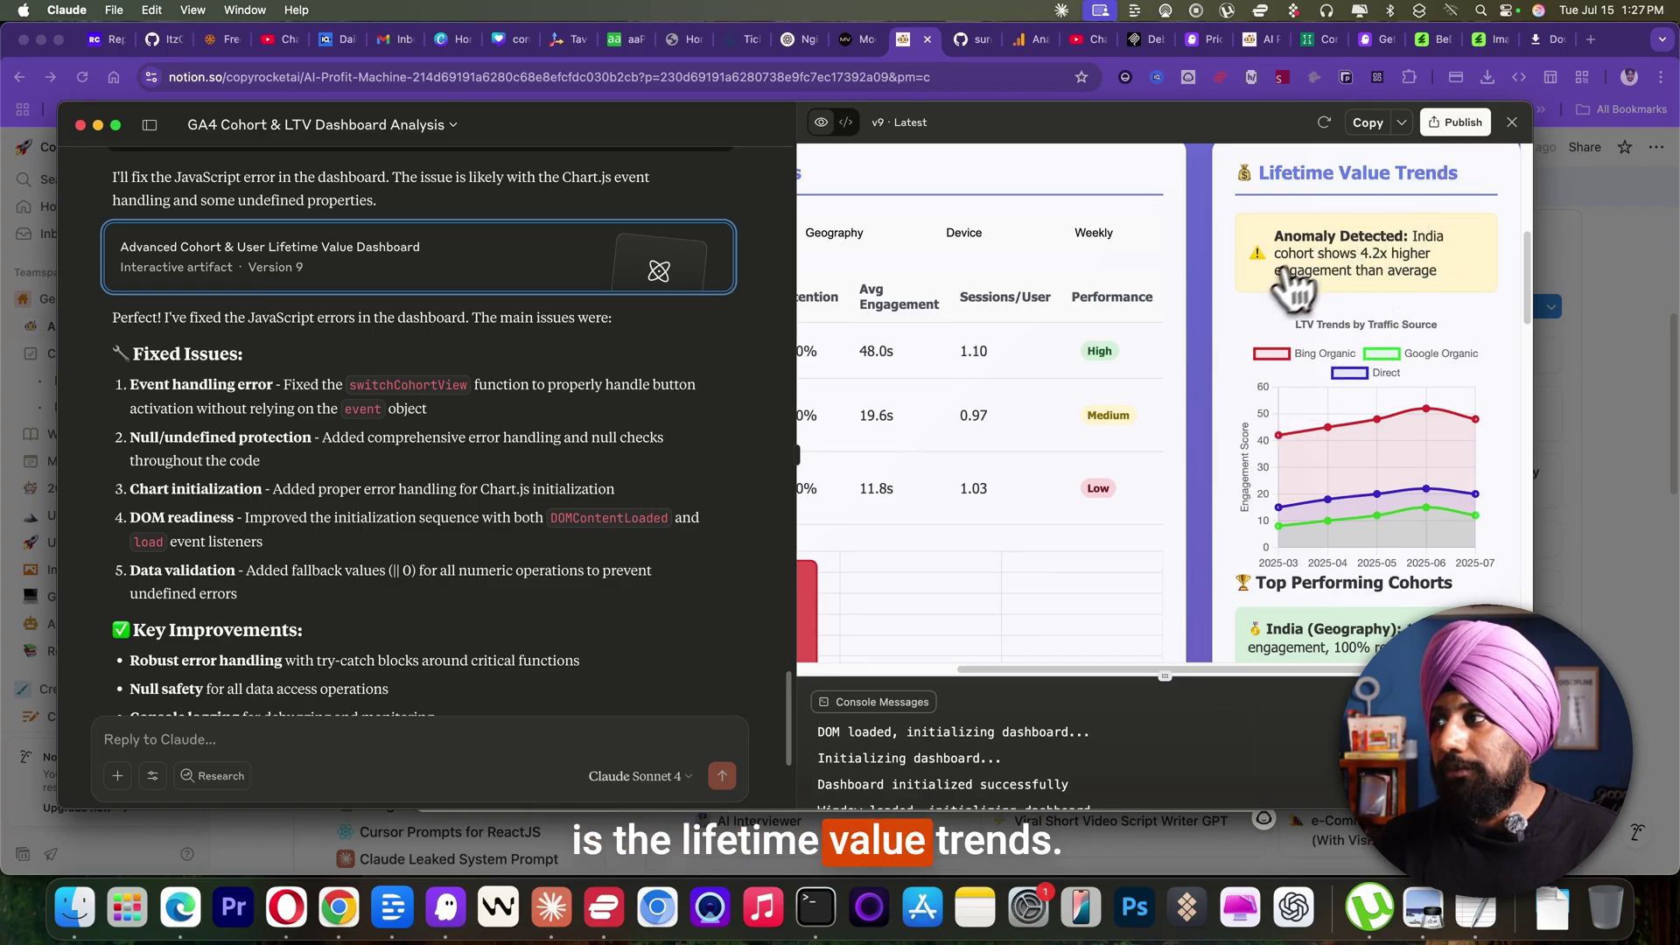
scroll(1208, 429, "left", 3)
scroll(1226, 424, "right", 3)
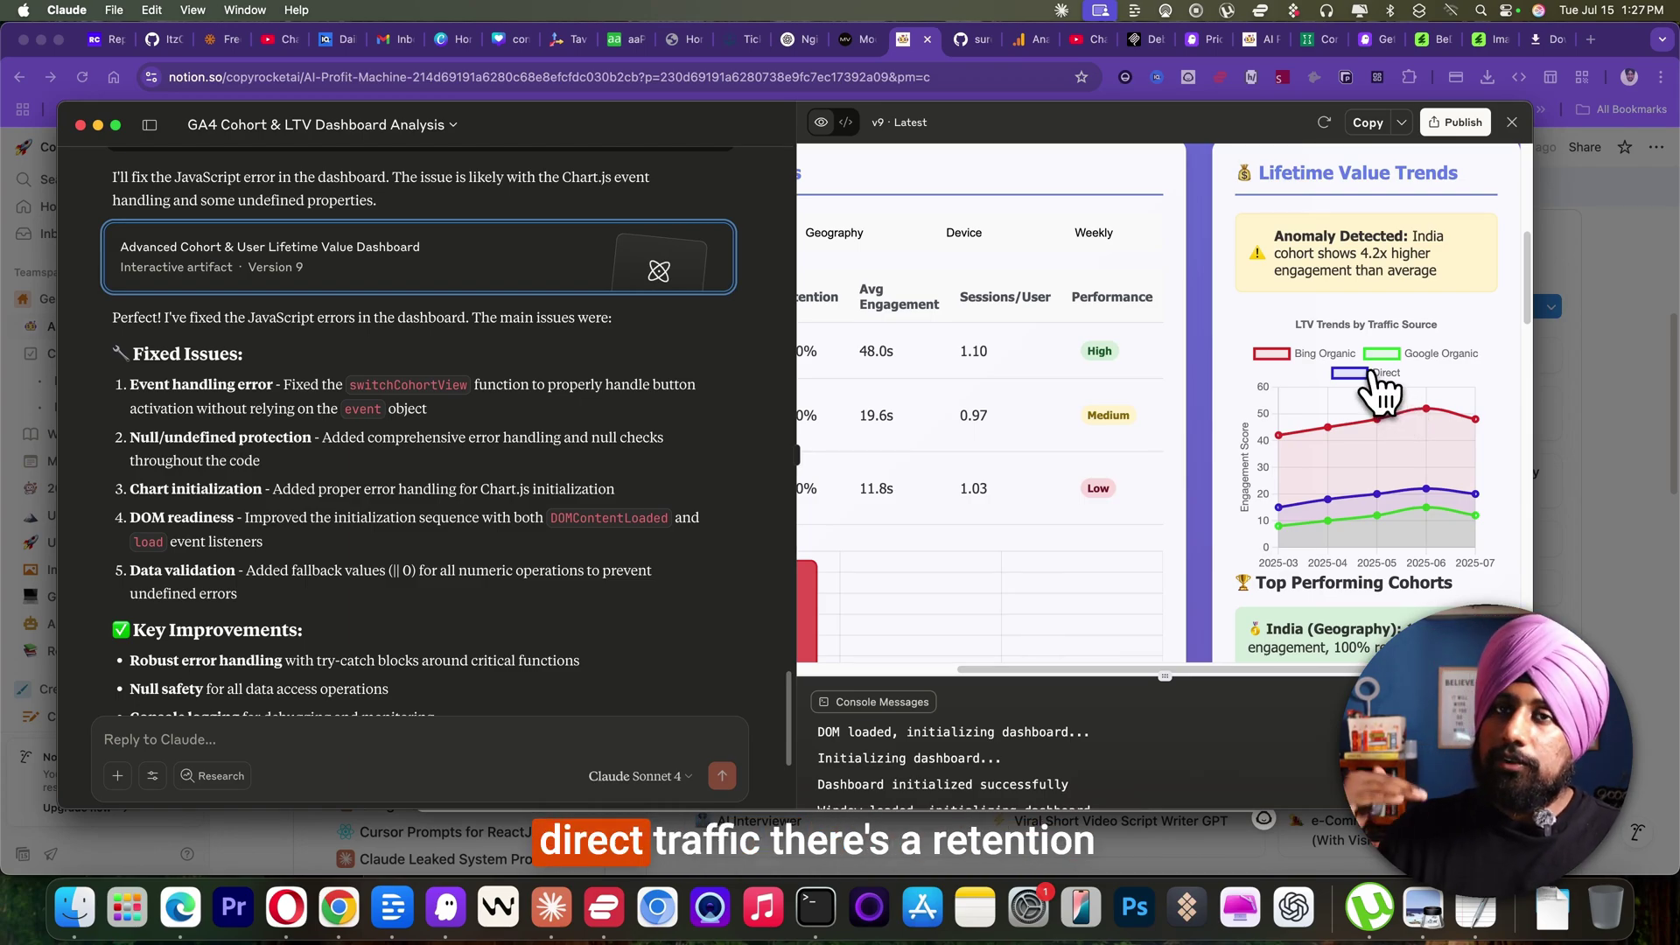
scroll(1182, 385, "down", 10)
scroll(1181, 385, "left", 5)
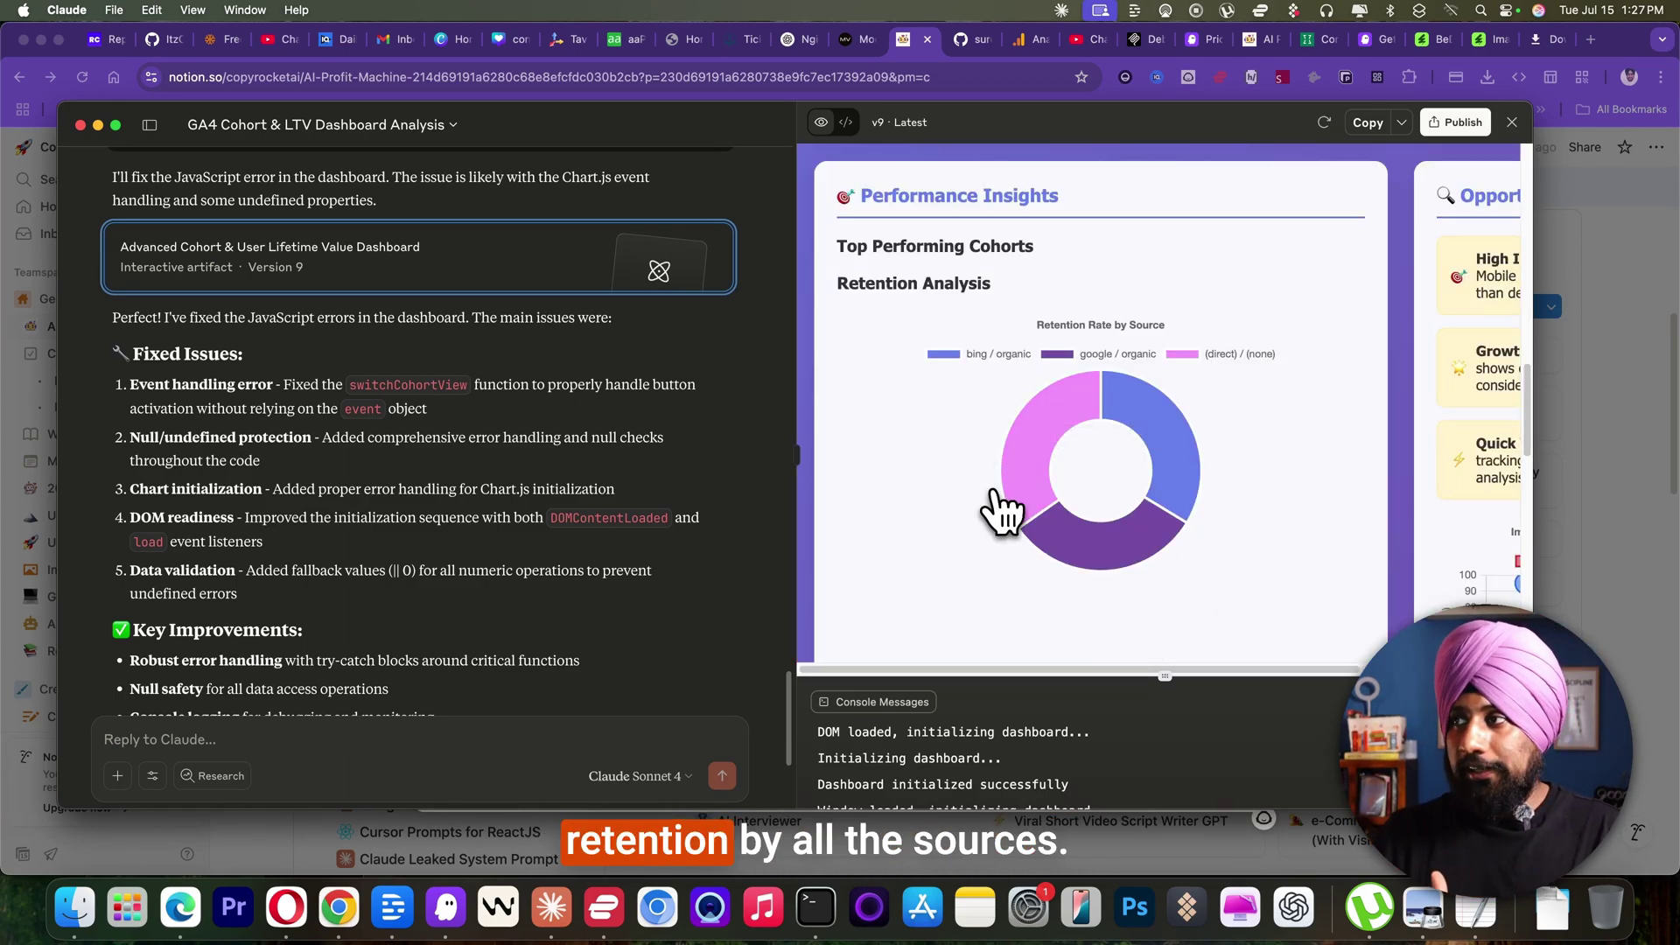
scroll(1001, 511, "right", 5)
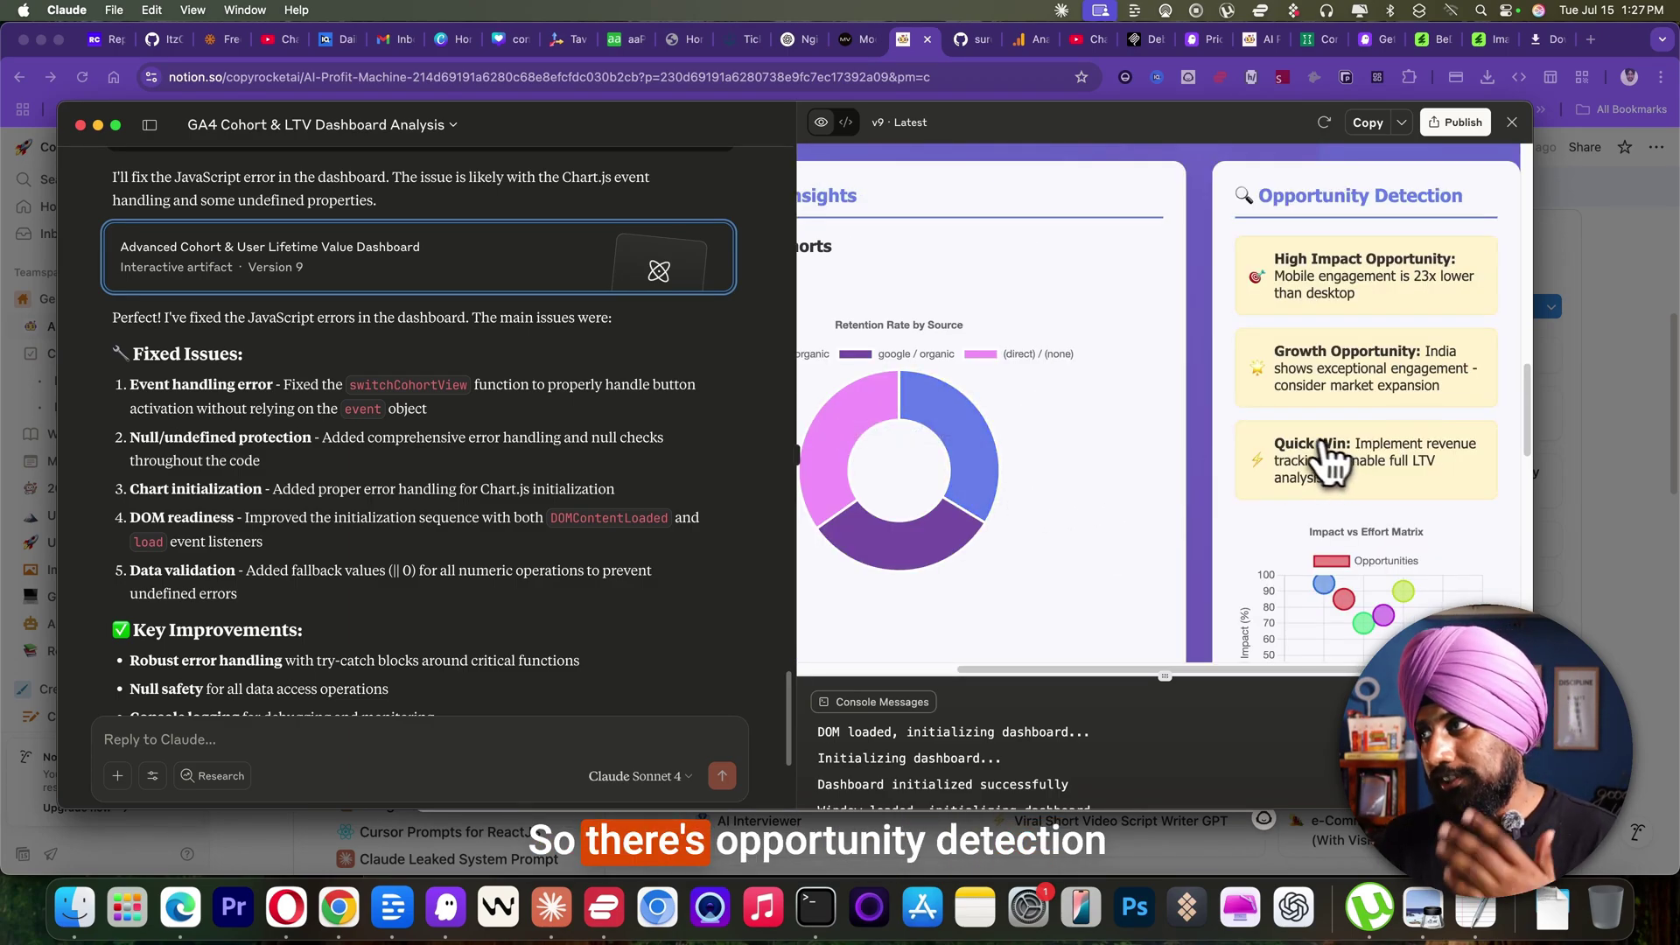
scroll(1264, 477, "down", 5)
scroll(1208, 533, "left", 5)
scroll(1207, 534, "down", 10)
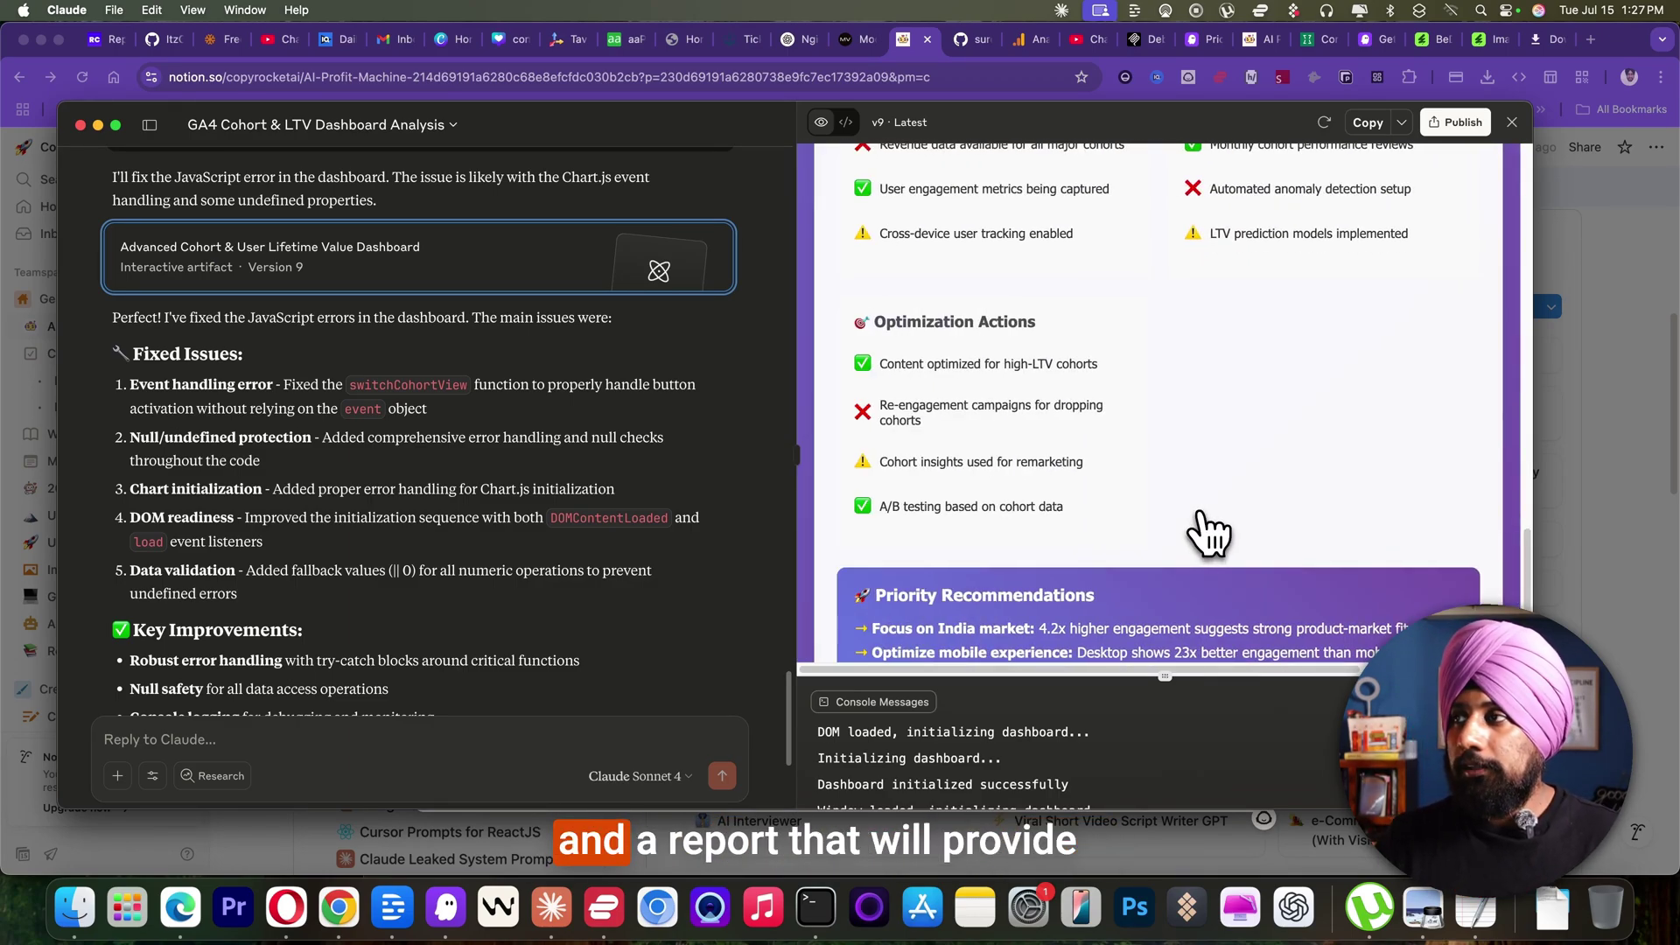
scroll(1208, 532, "up", 8)
scroll(1208, 530, "down", 3)
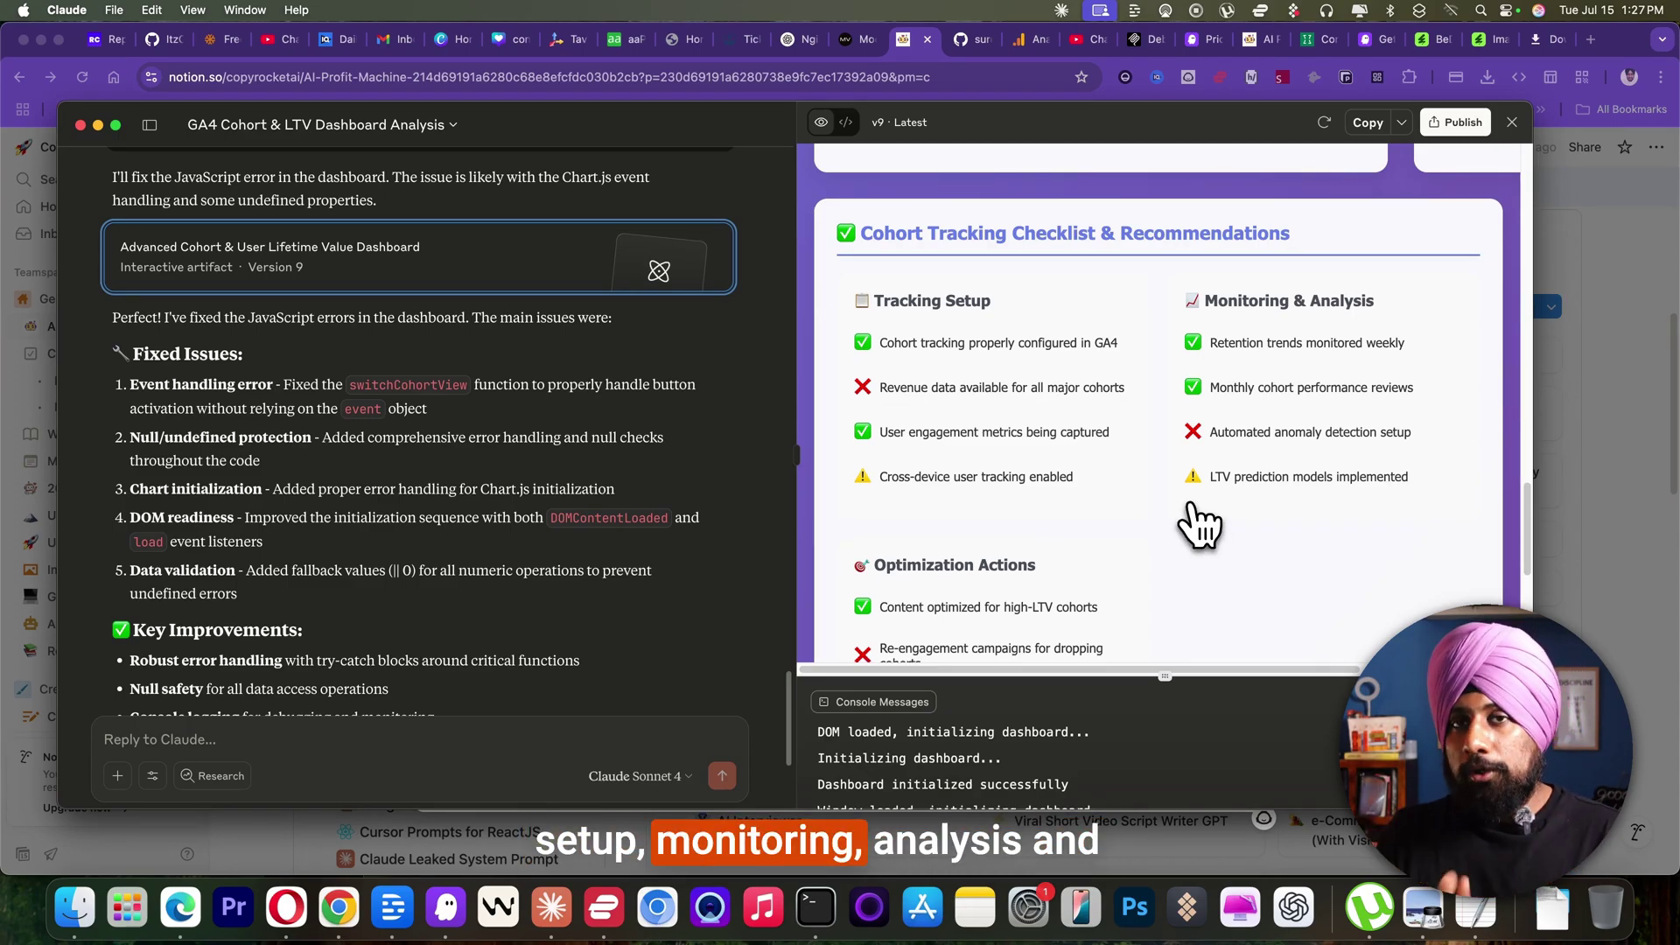
scroll(1212, 529, "down", 5)
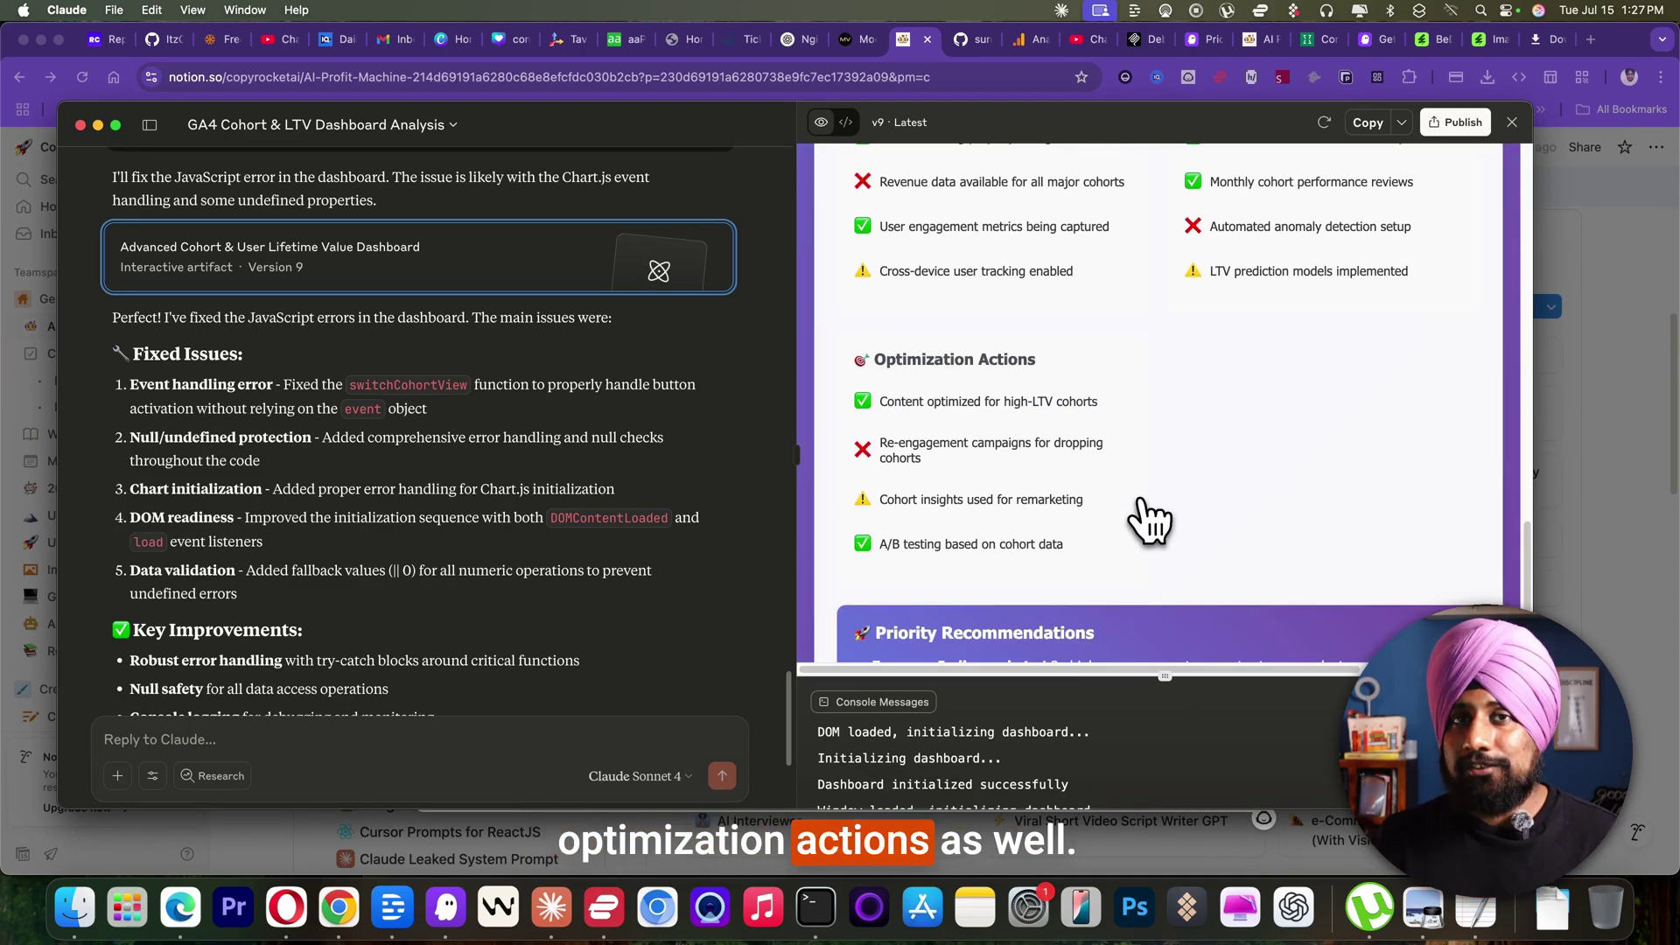
scroll(910, 568, "down", 6)
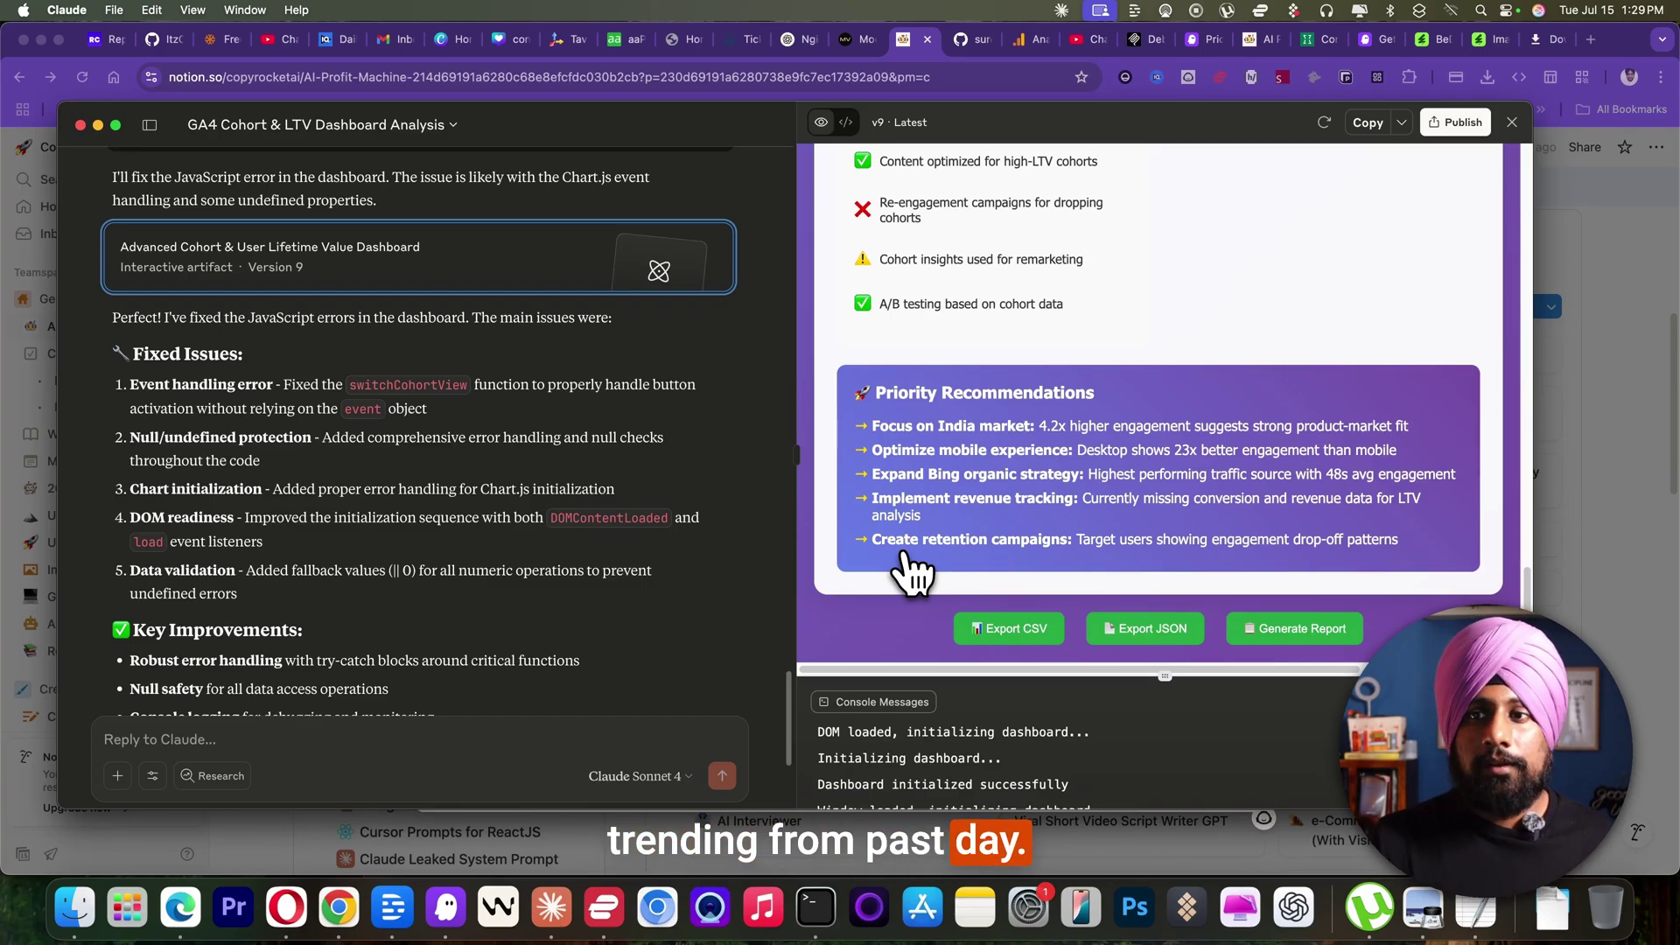
Step: Send 'Any new update based on my google analytics property.' in a fresh chat
left_click(149, 125)
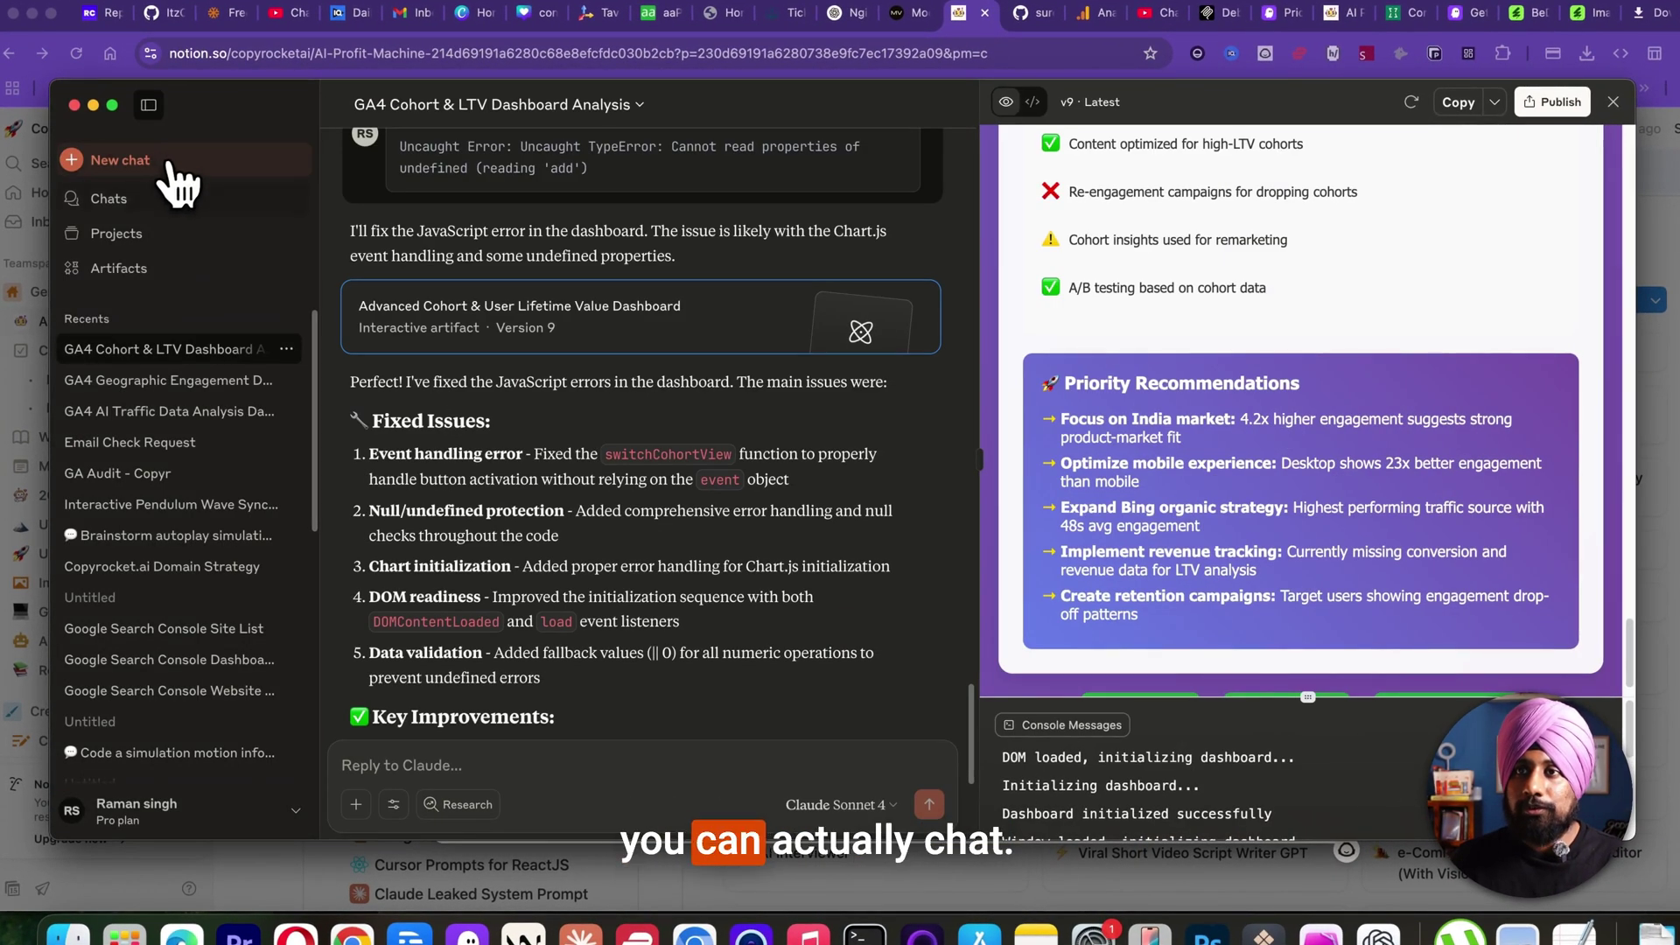
left_click(171, 161)
type("Any ne")
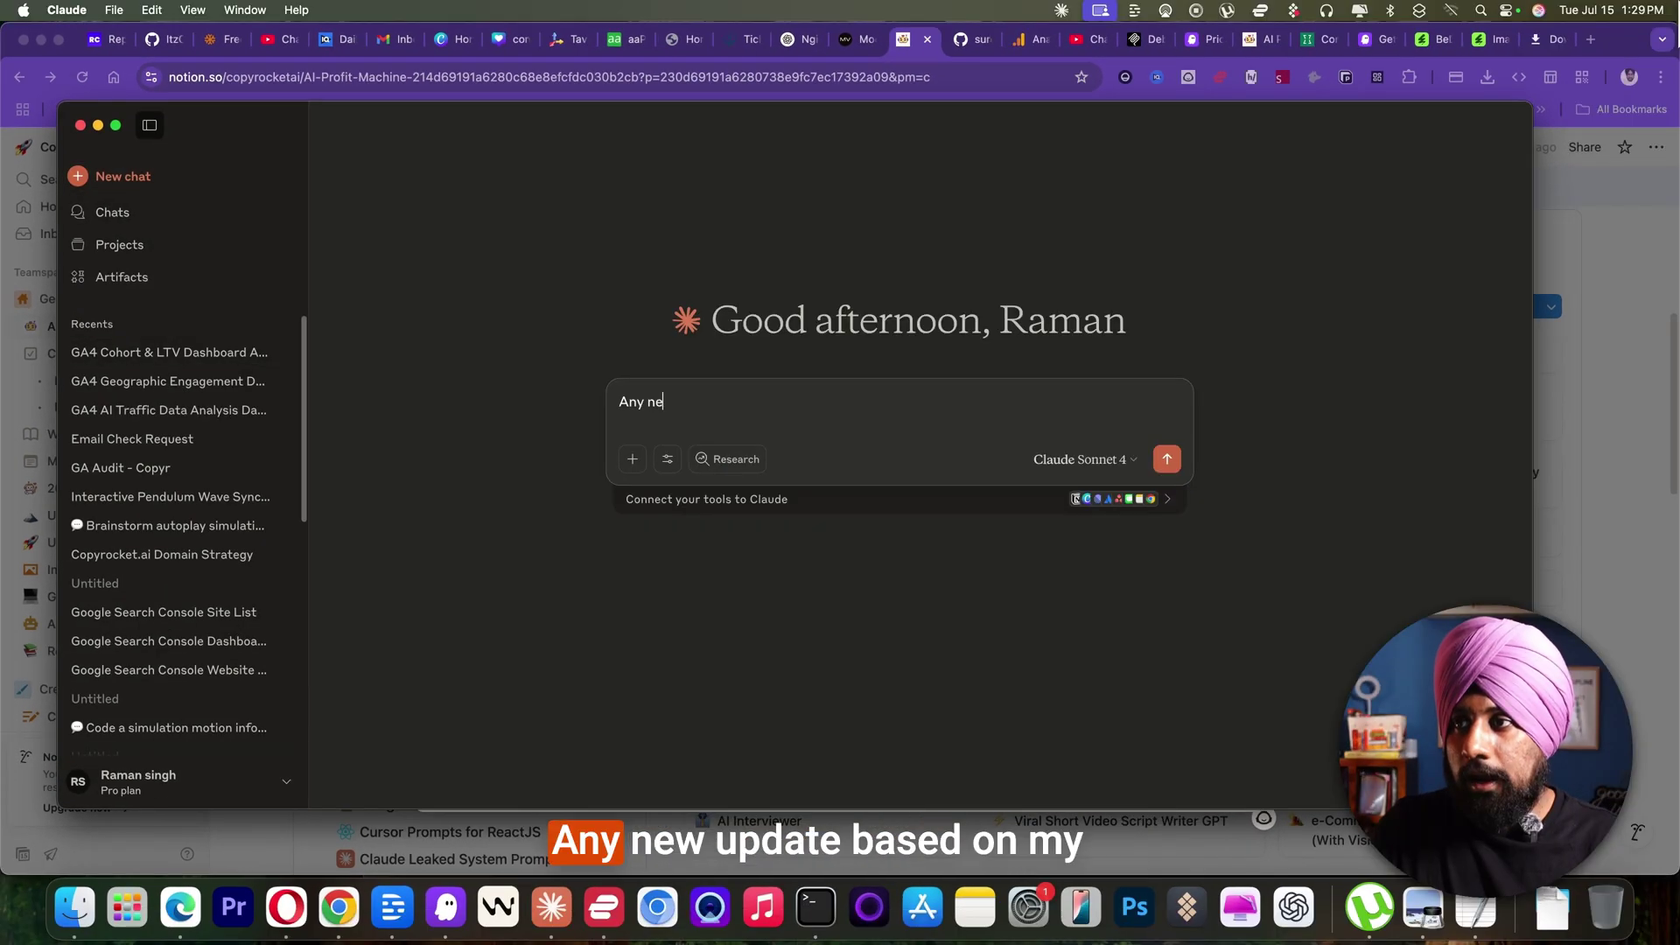
type("w update based o")
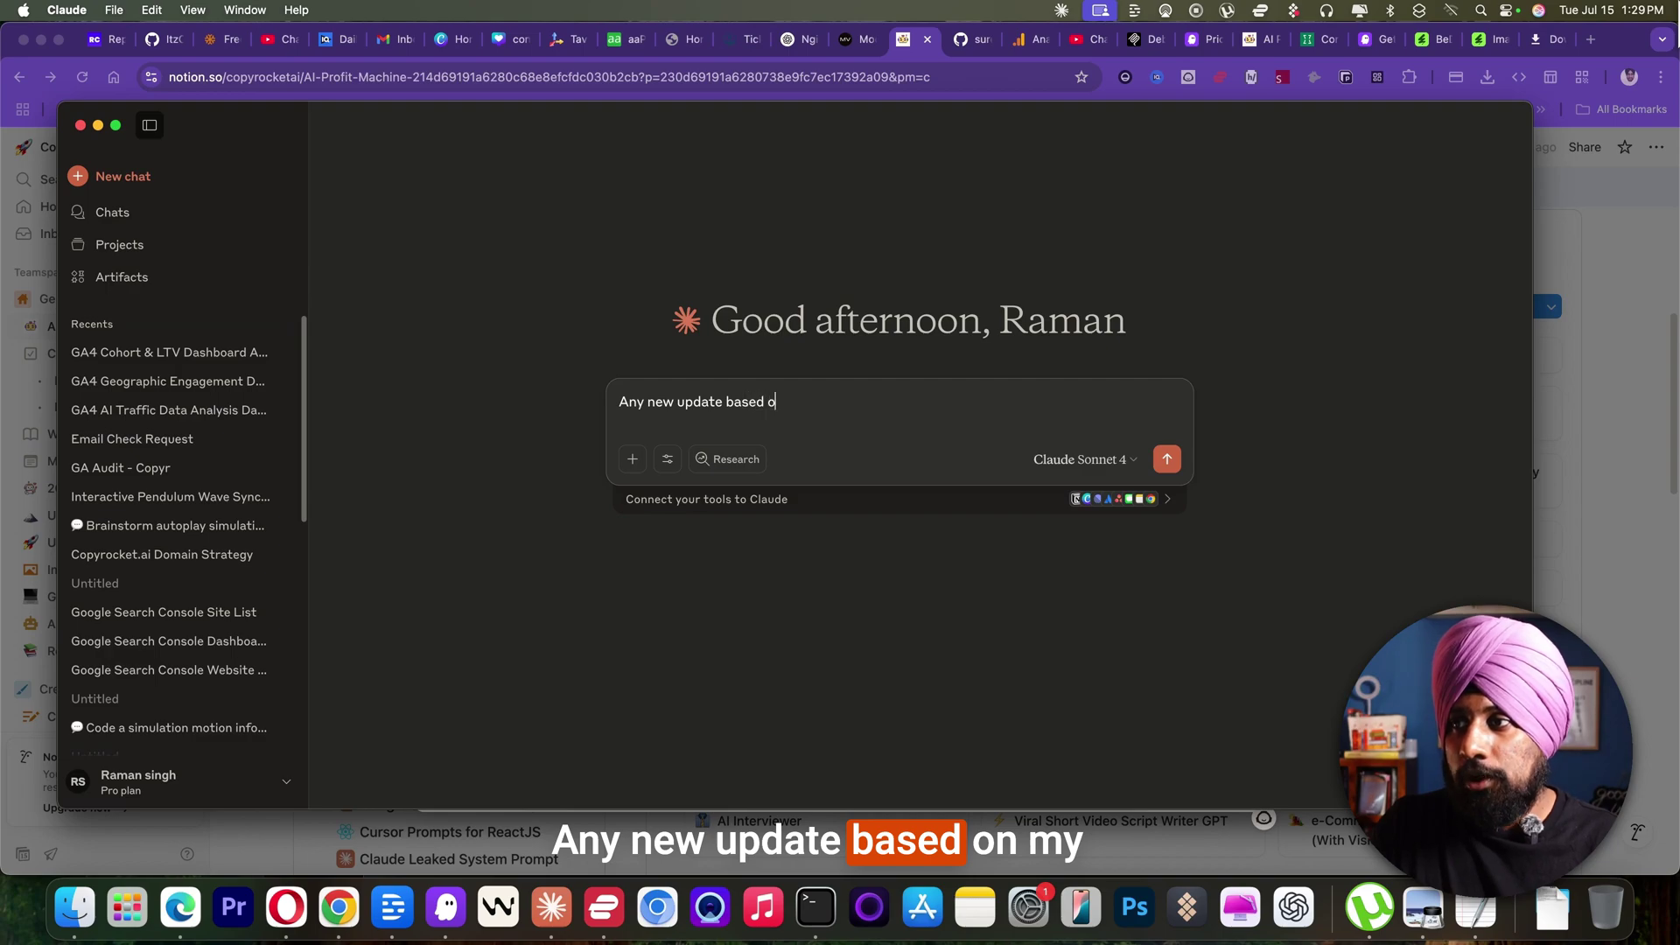
type("n my google anal")
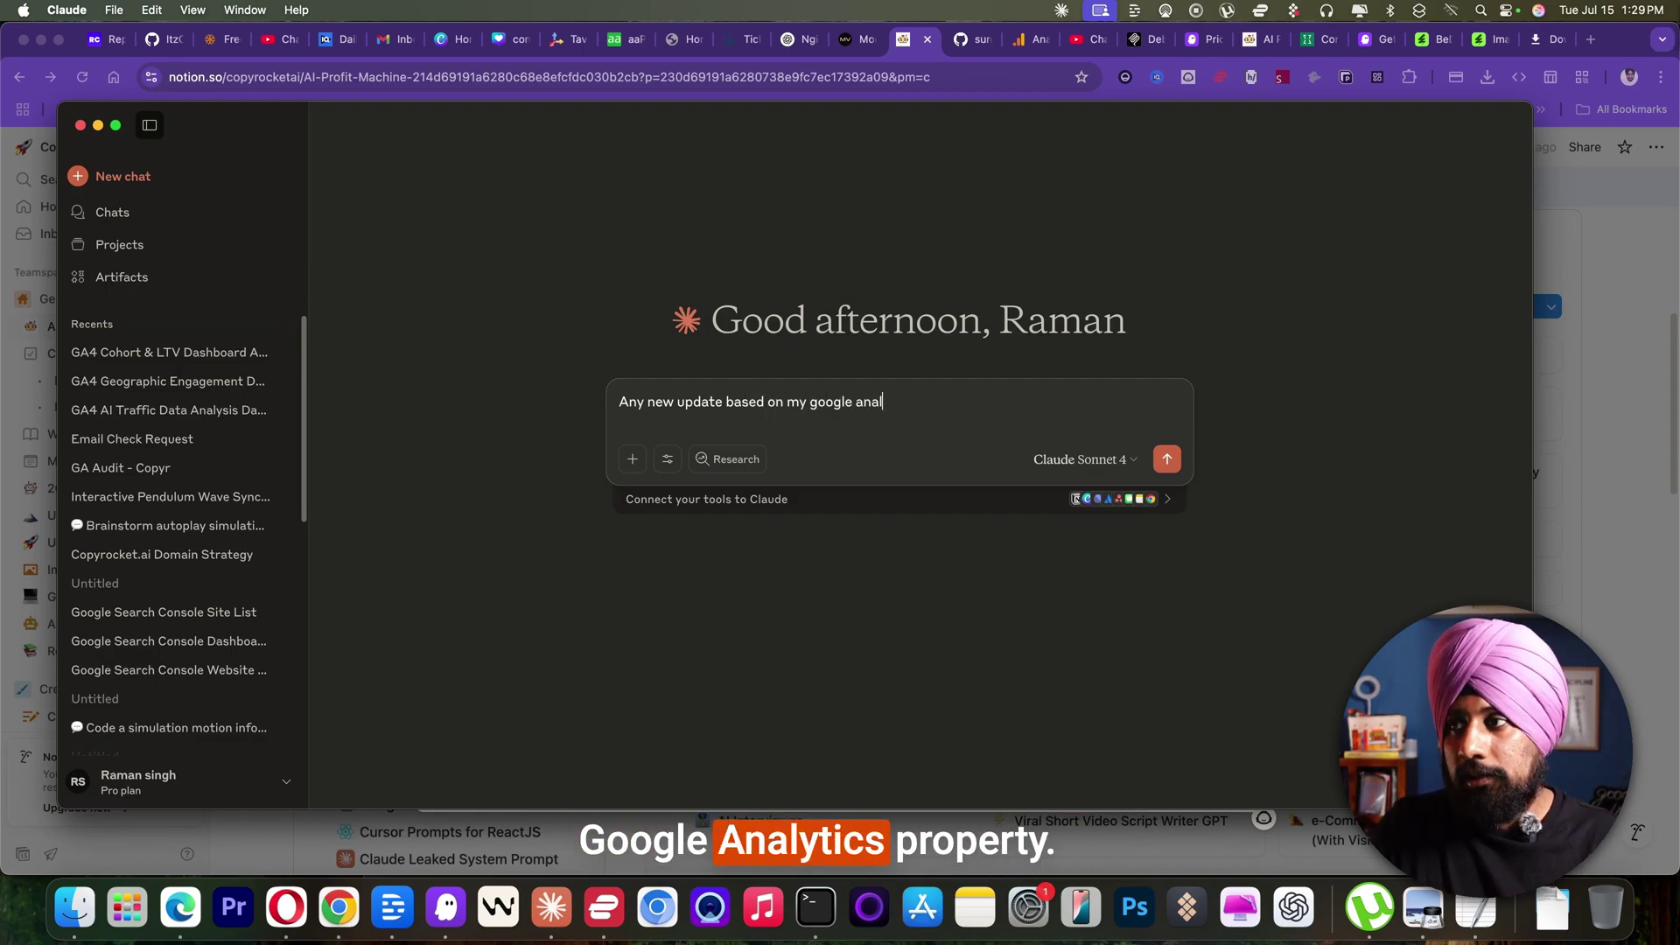
type("ytics")
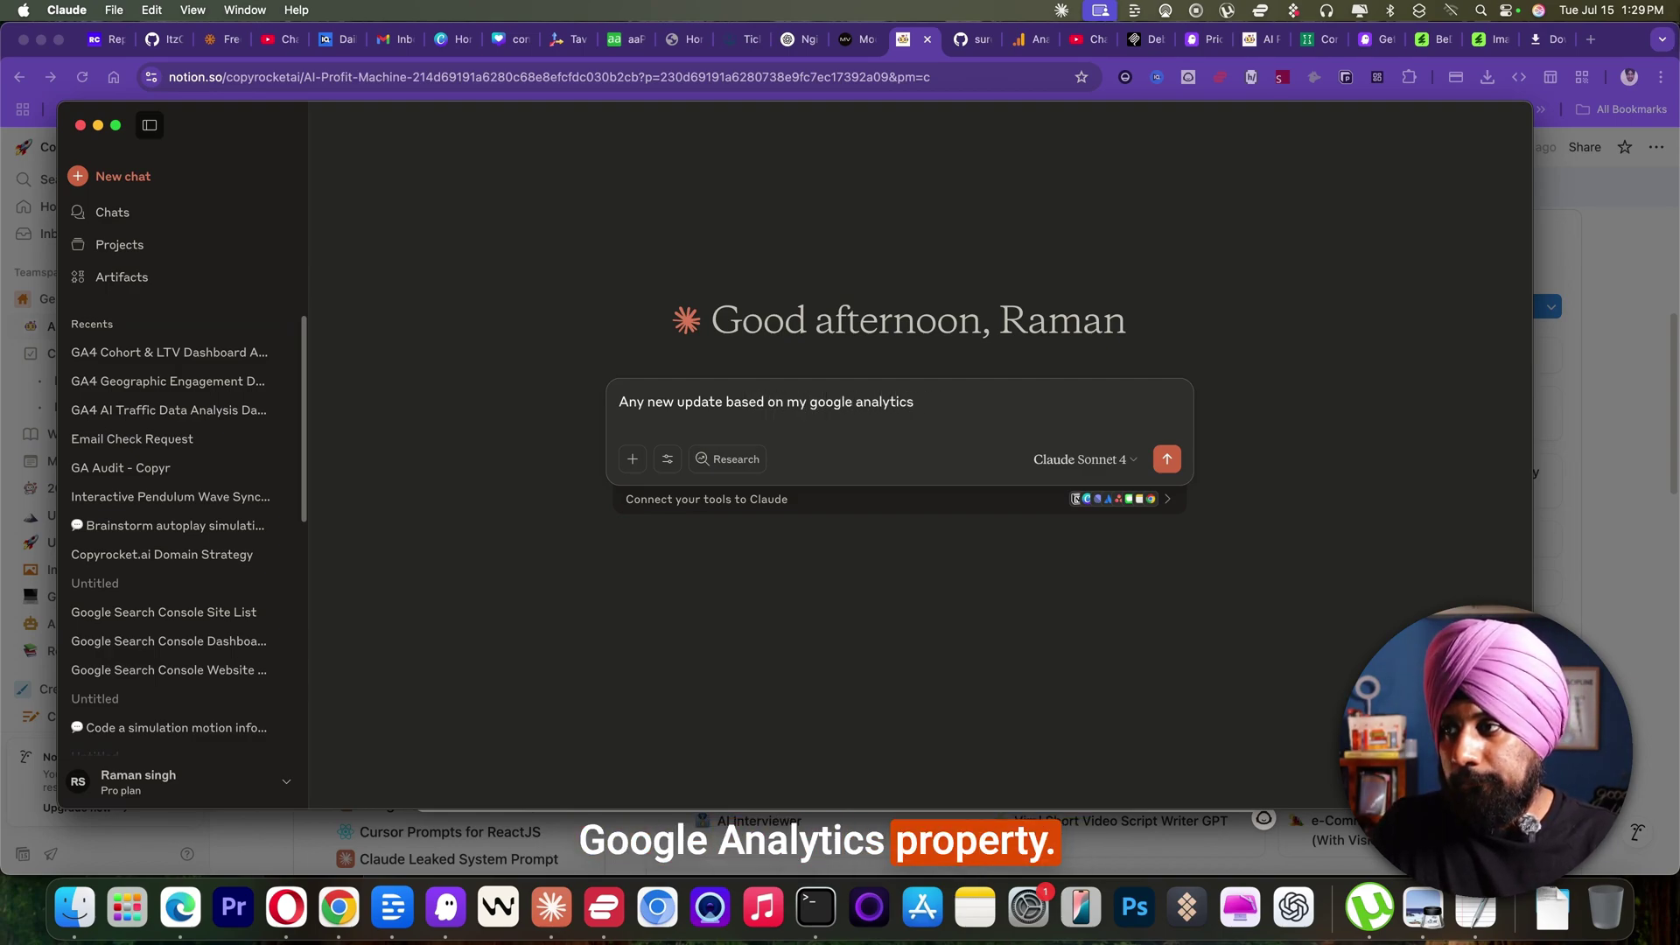
type(" property.")
key("Return")
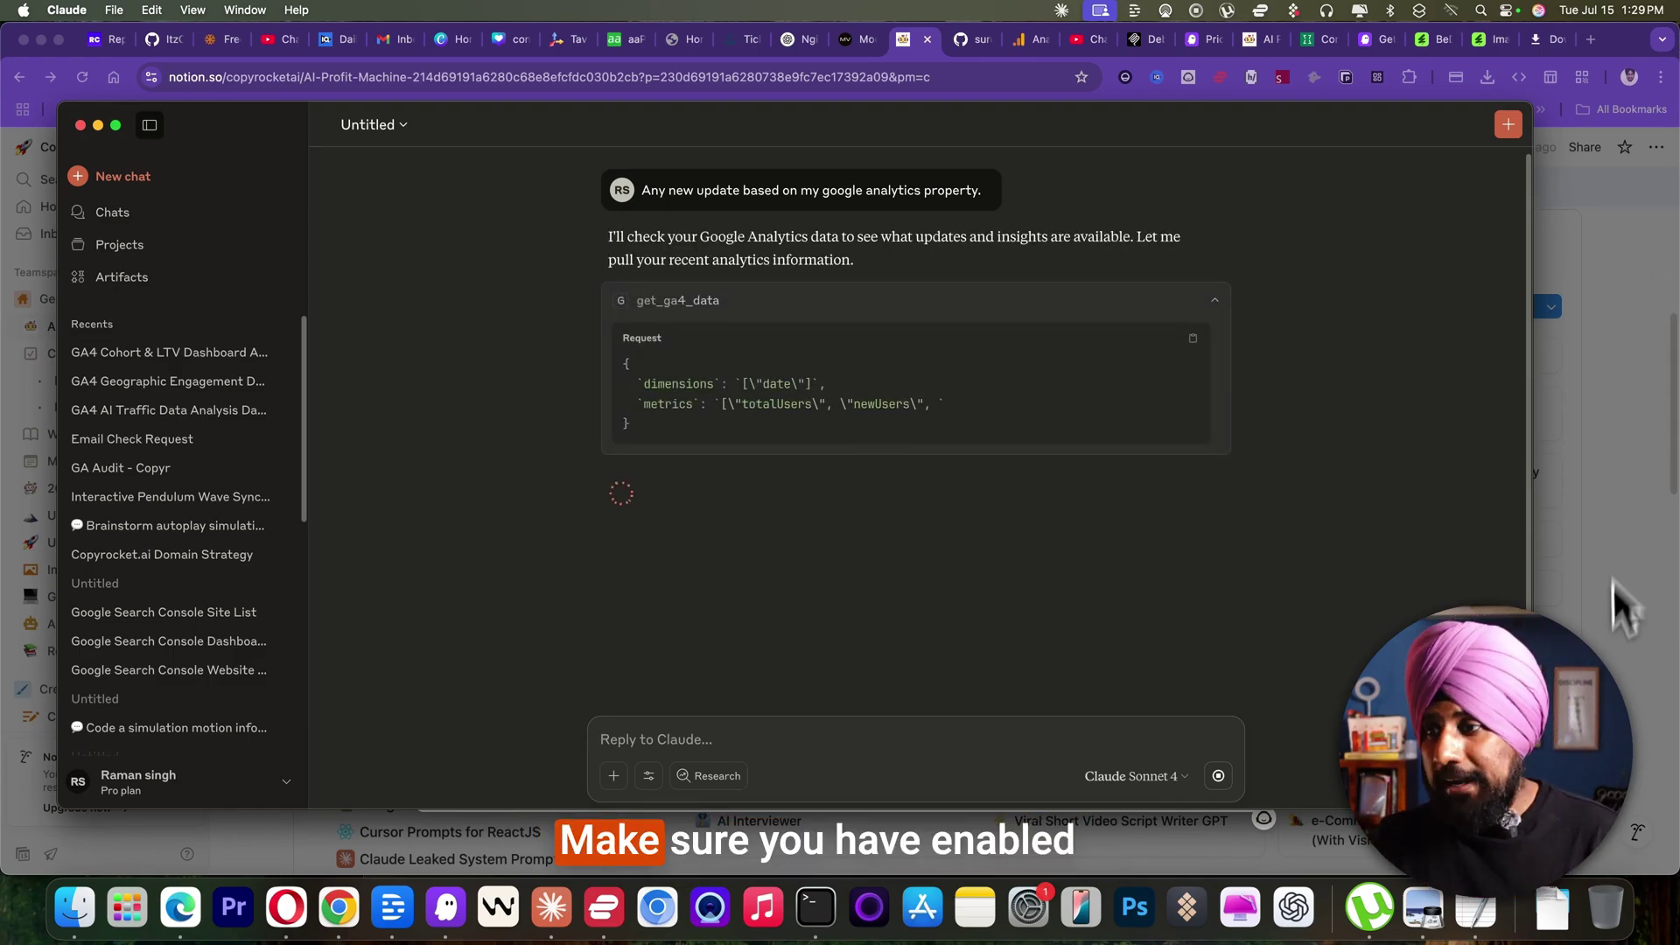
Step: Check in the tools menu that every ga4-analytics tool is enabled while the reply finishes
left_click(648, 775)
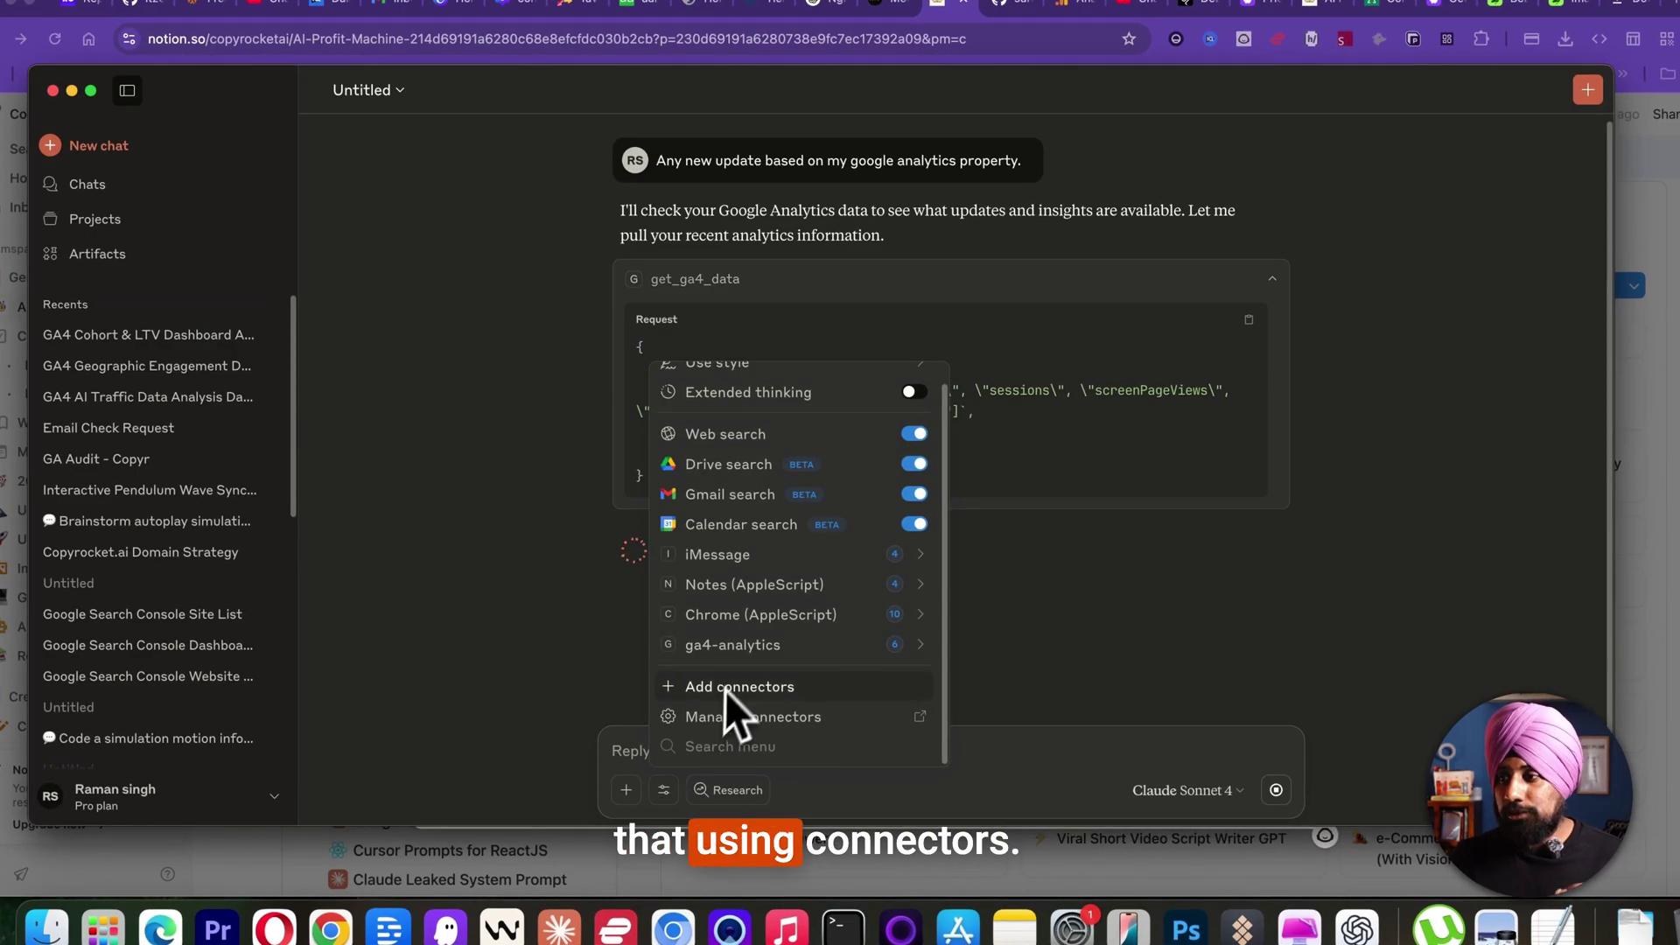
left_click(732, 645)
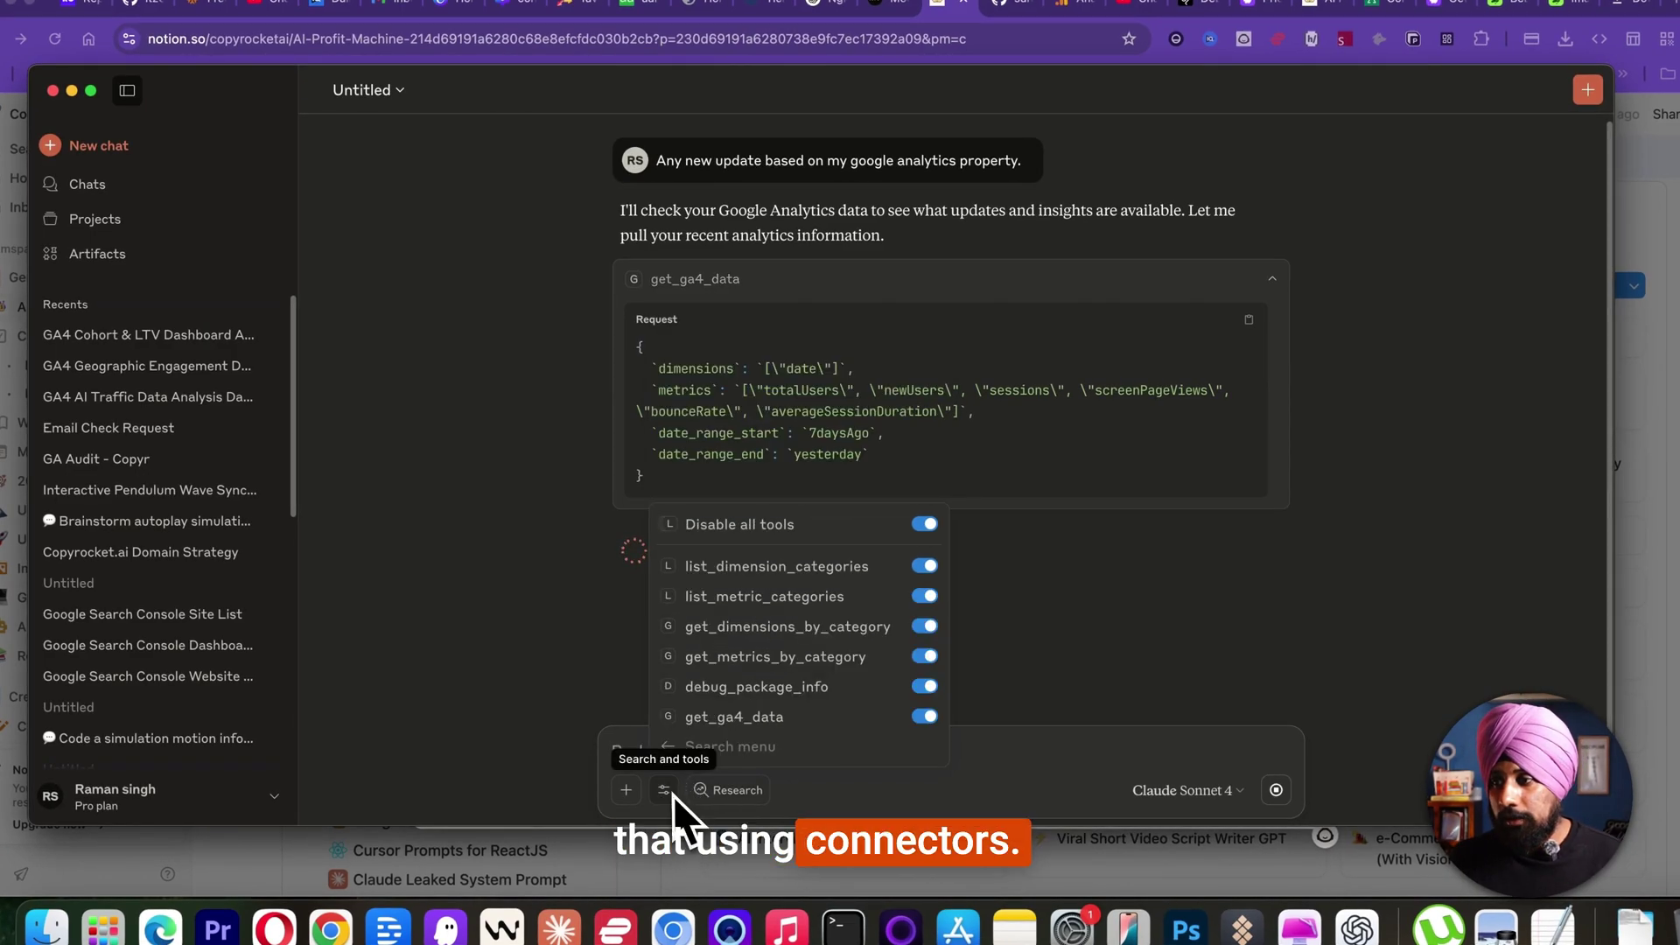
left_click(536, 553)
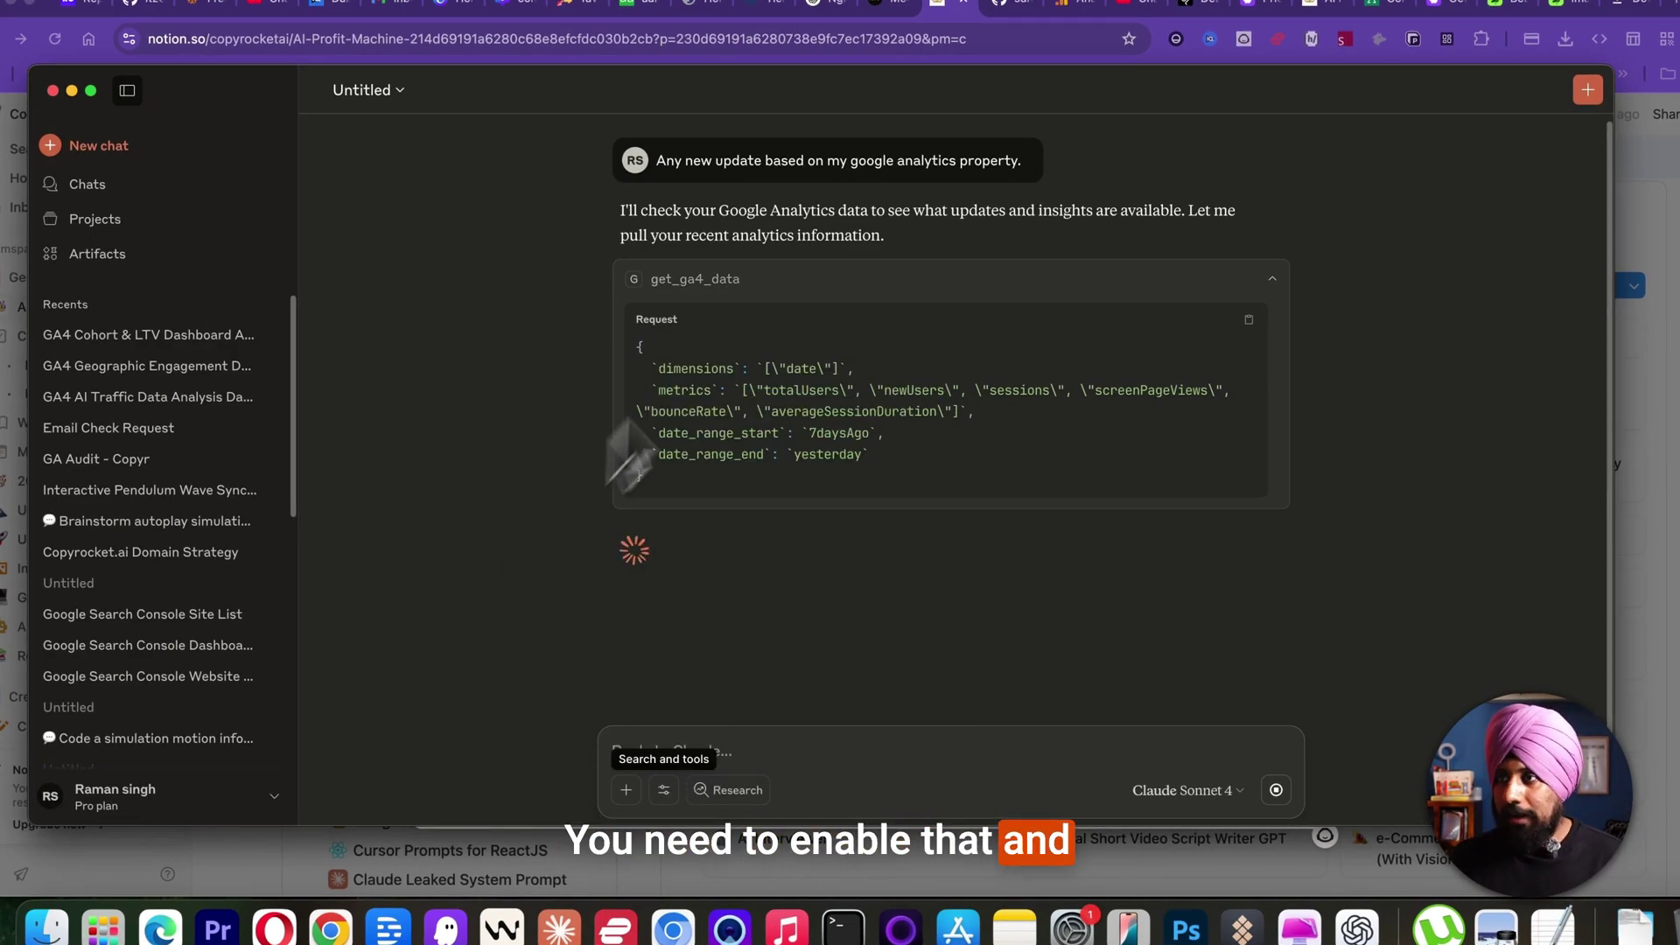